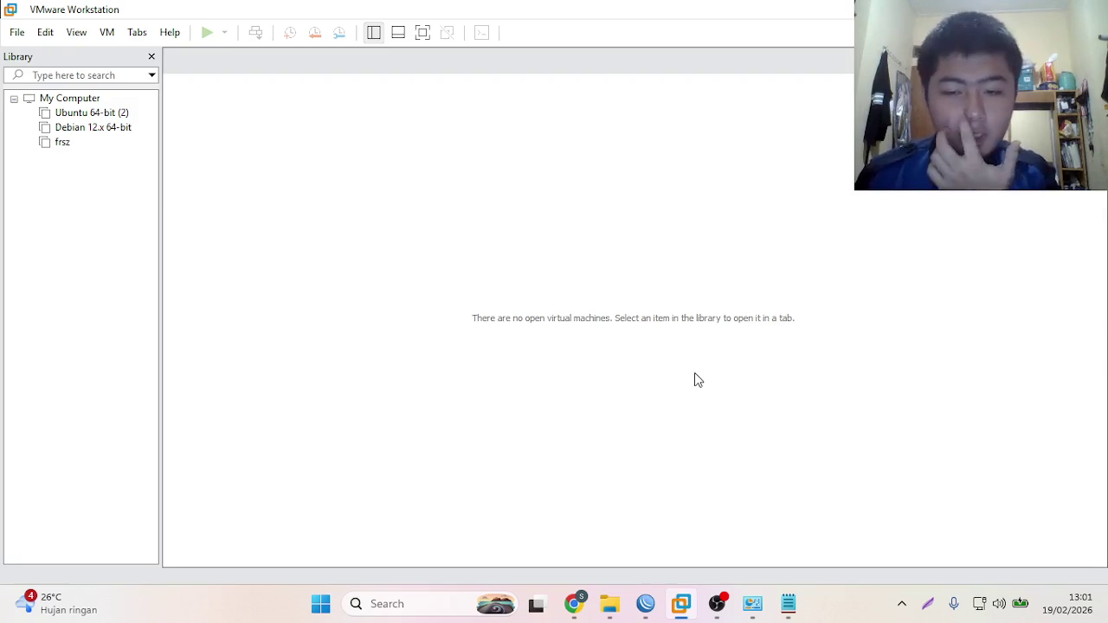
- Start a Typical new virtual machine from the mikrotik-6.48.6 ISO with Other/MS-DOS as guest OS
mouse_move(645, 603)
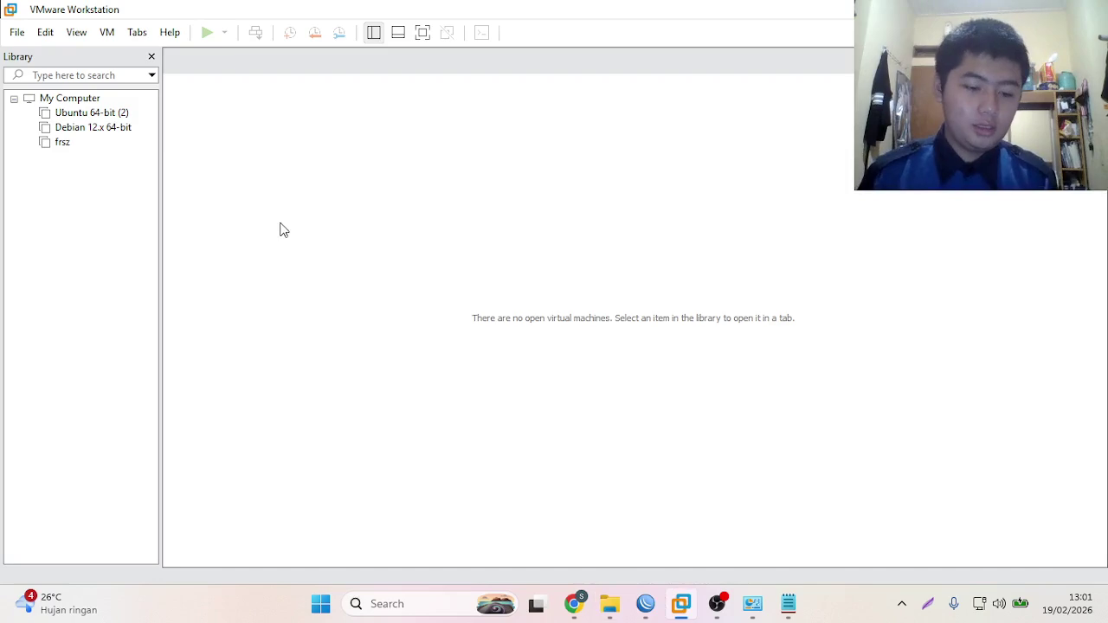
key(ctrl+n)
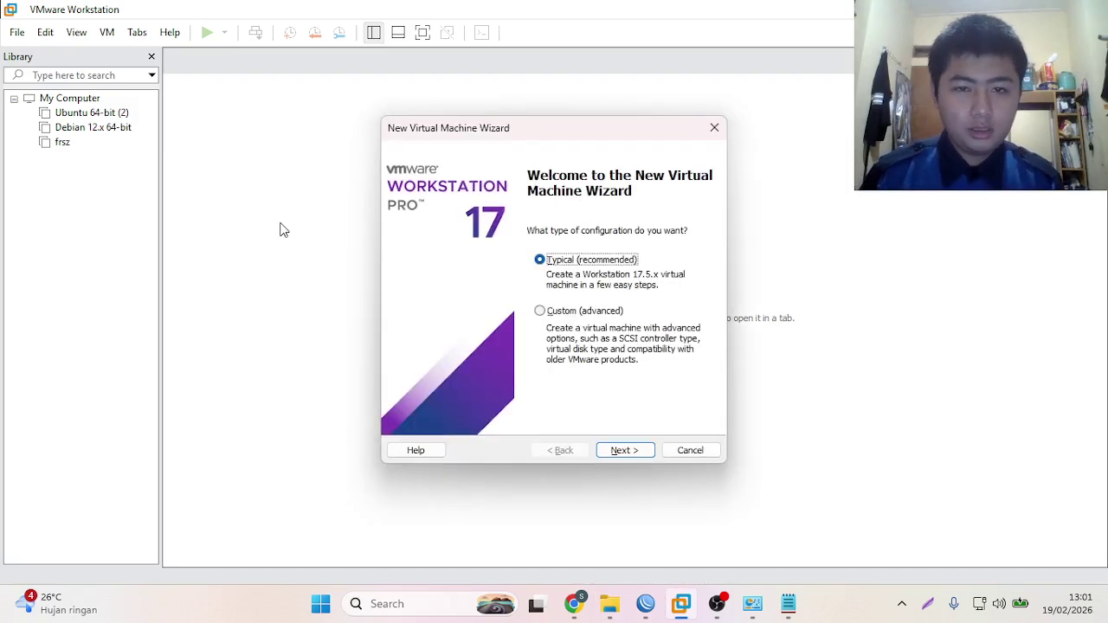
click(617, 451)
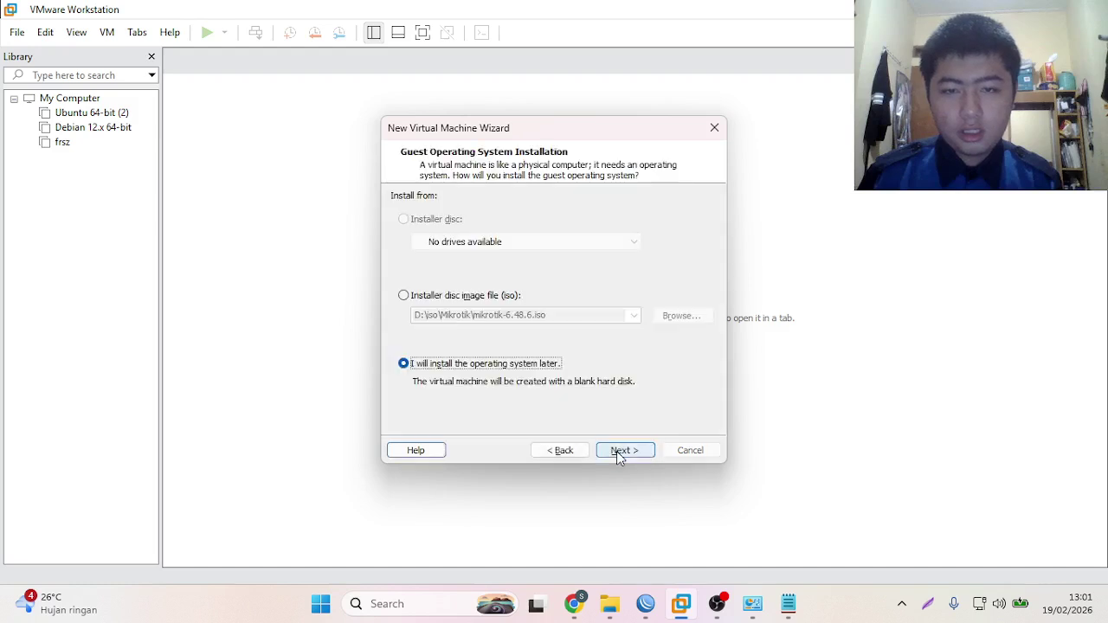
click(412, 296)
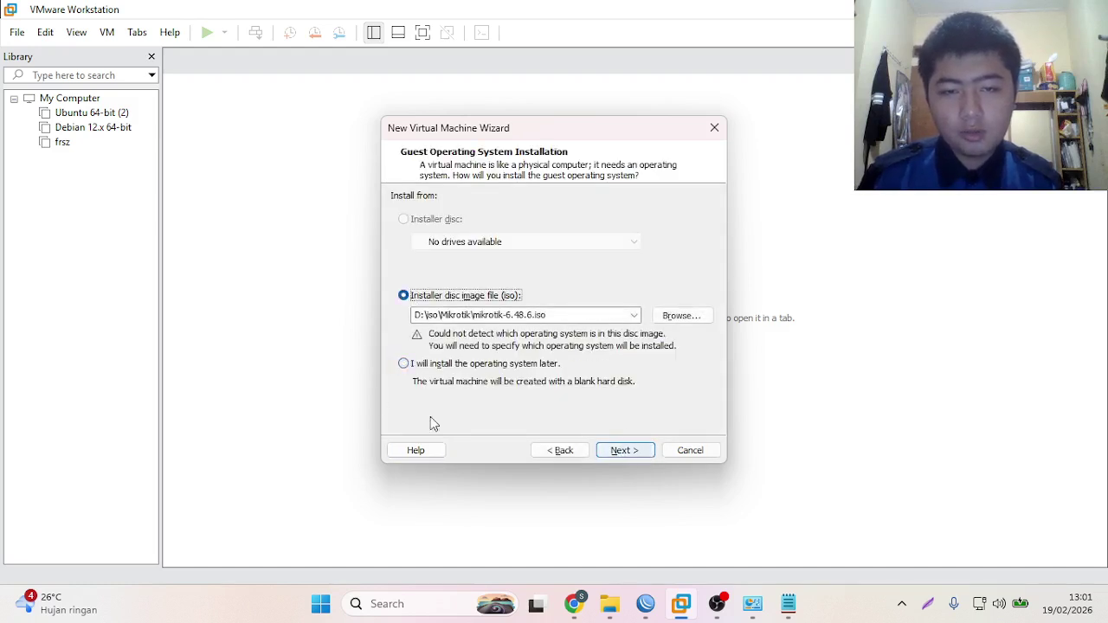
click(428, 365)
click(423, 296)
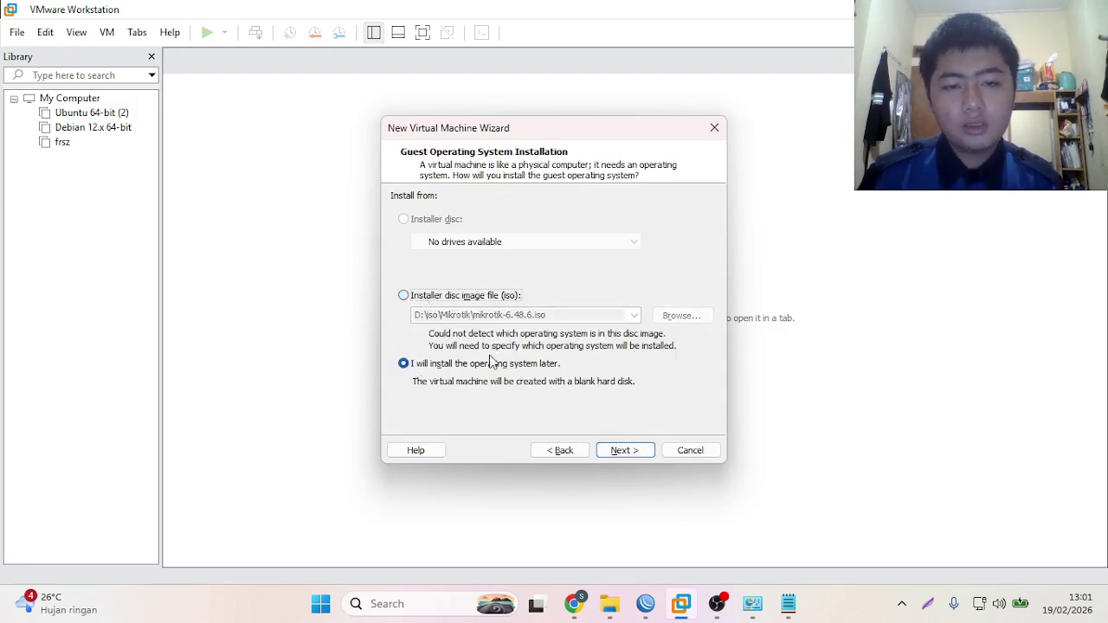
click(616, 449)
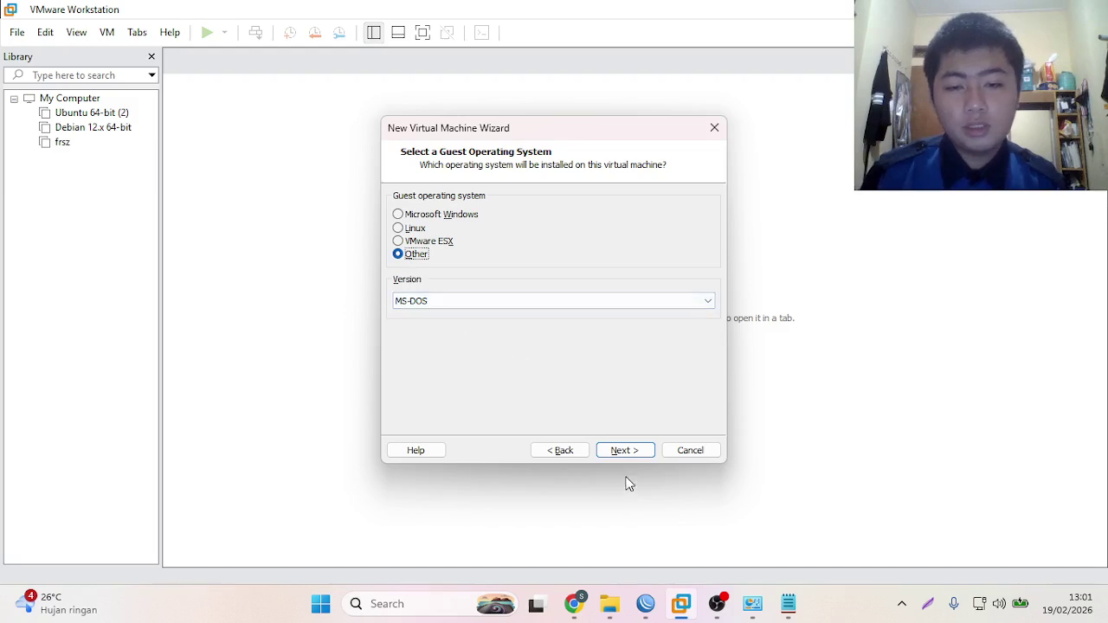
click(608, 451)
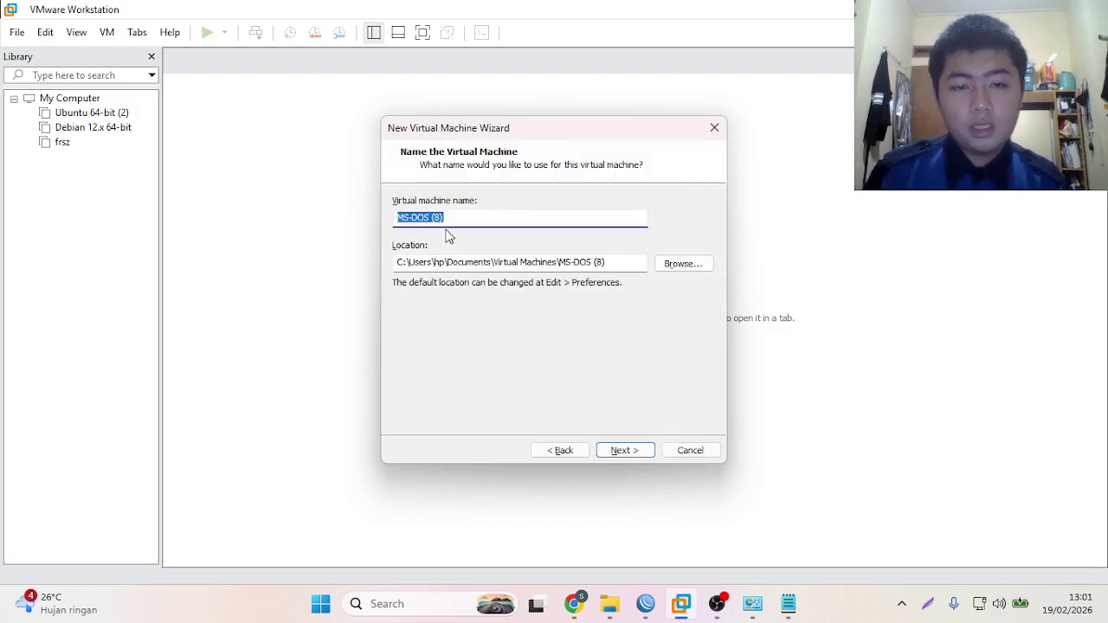
- Name the machine Proxy_Mikrotik and store its 2 GB virtual disk as a single file
key(BackSpace)
text(P)
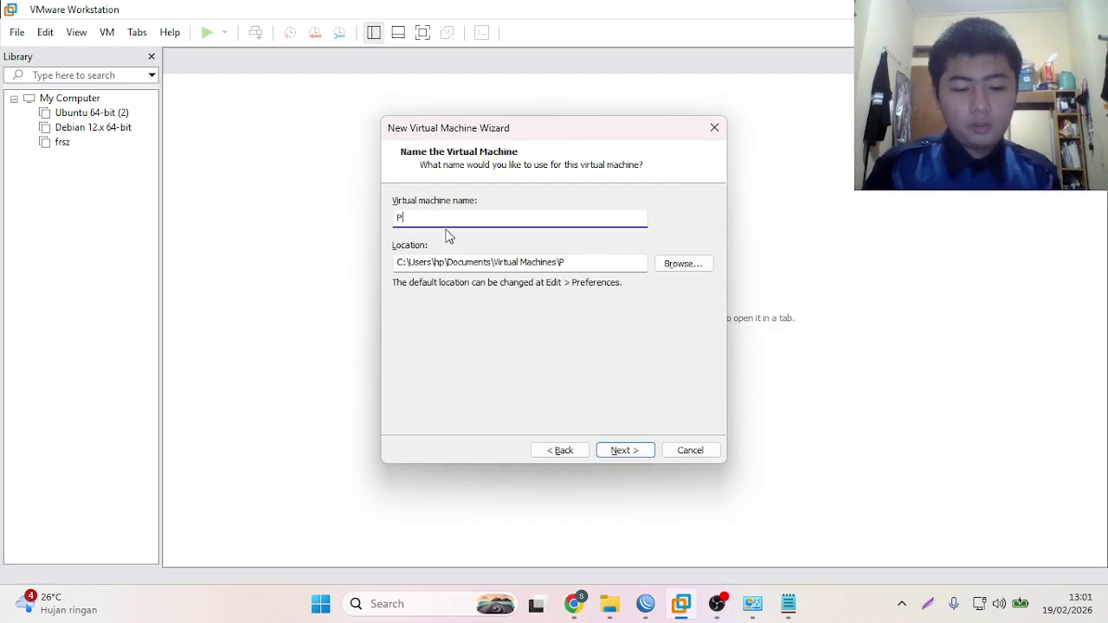
text(roxy)
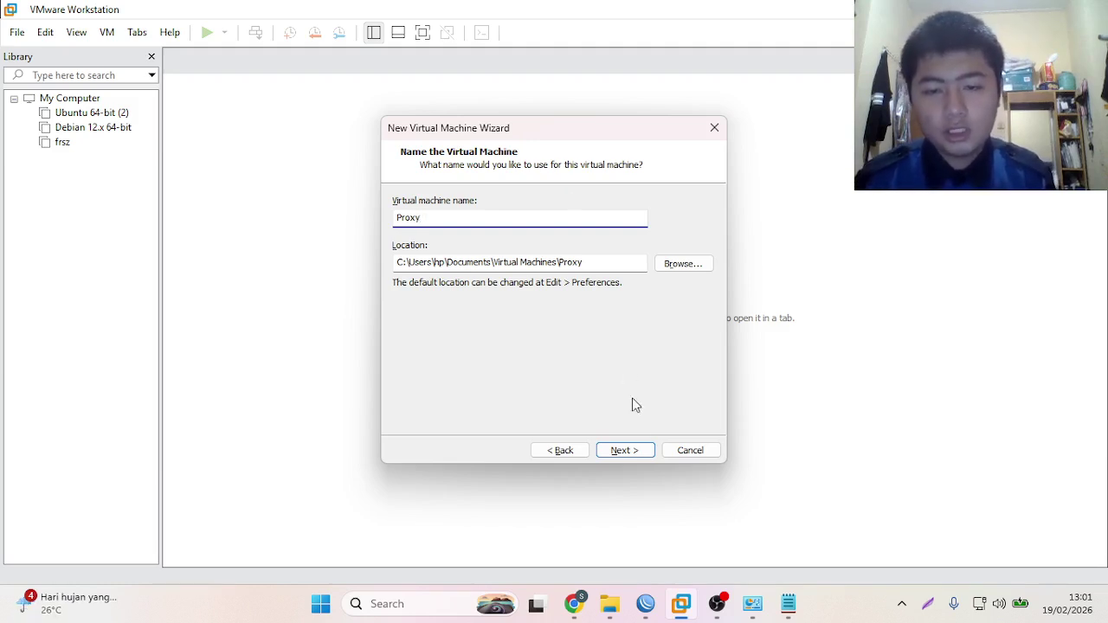
click(625, 450)
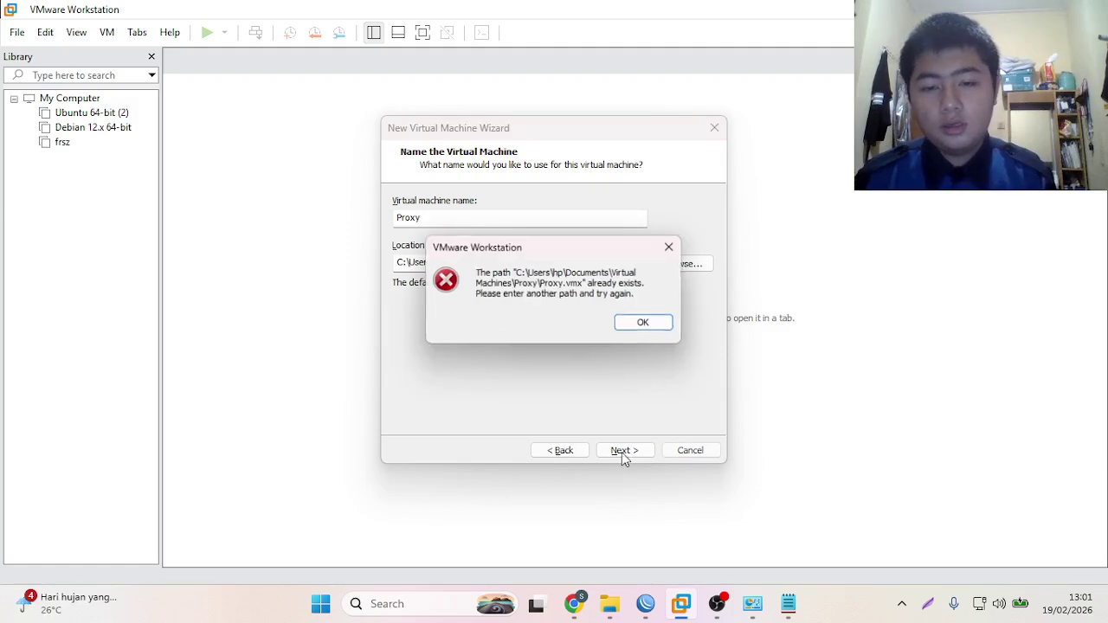
click(629, 325)
click(472, 219)
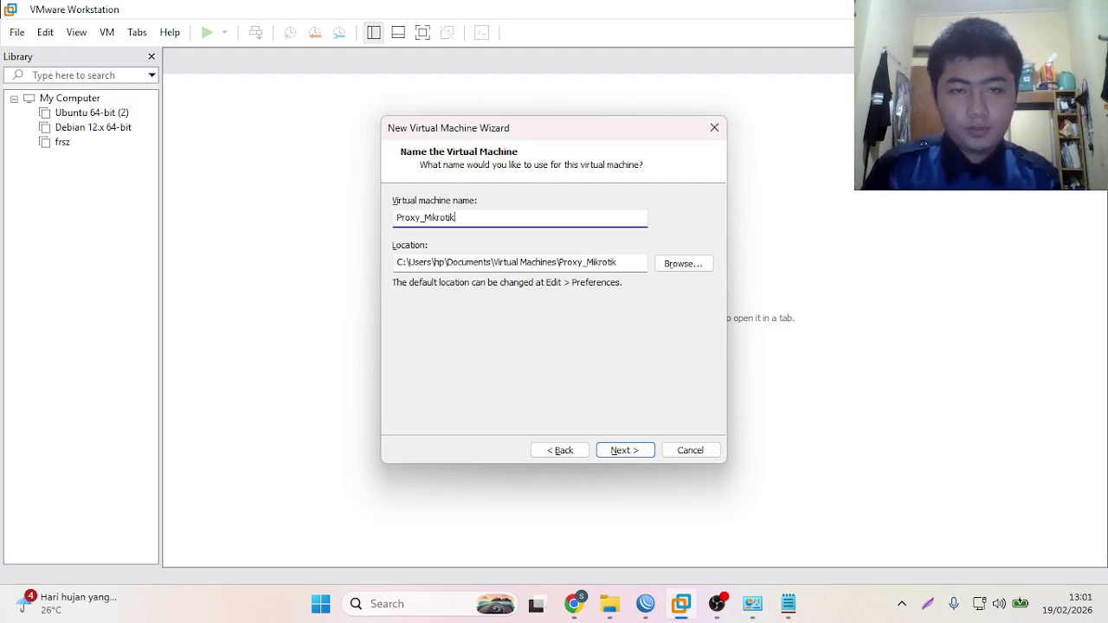
key(Return)
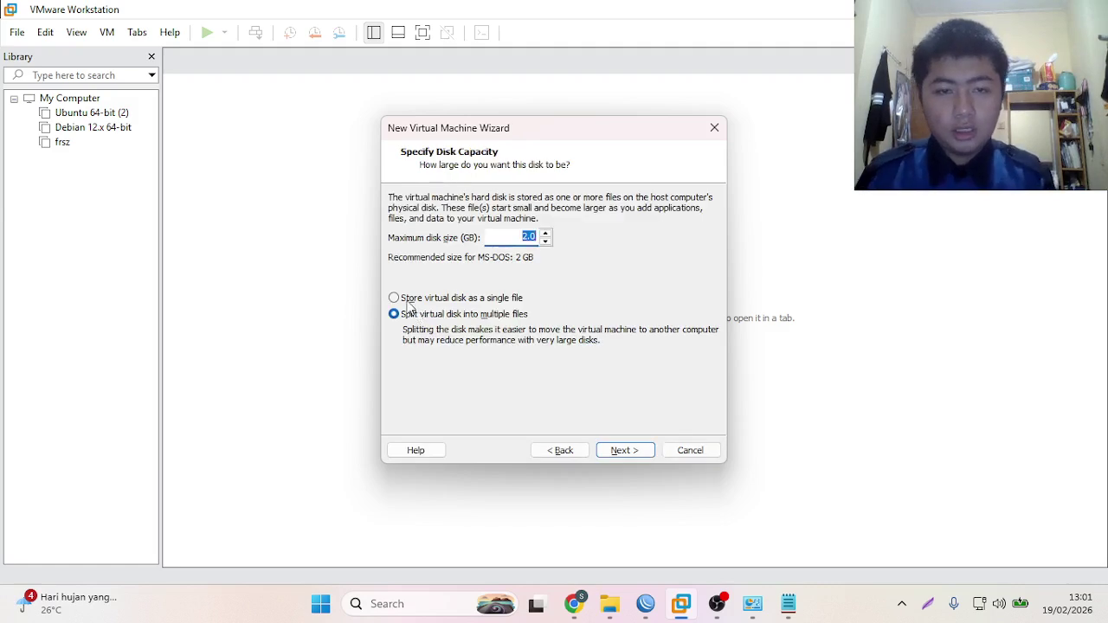
click(407, 298)
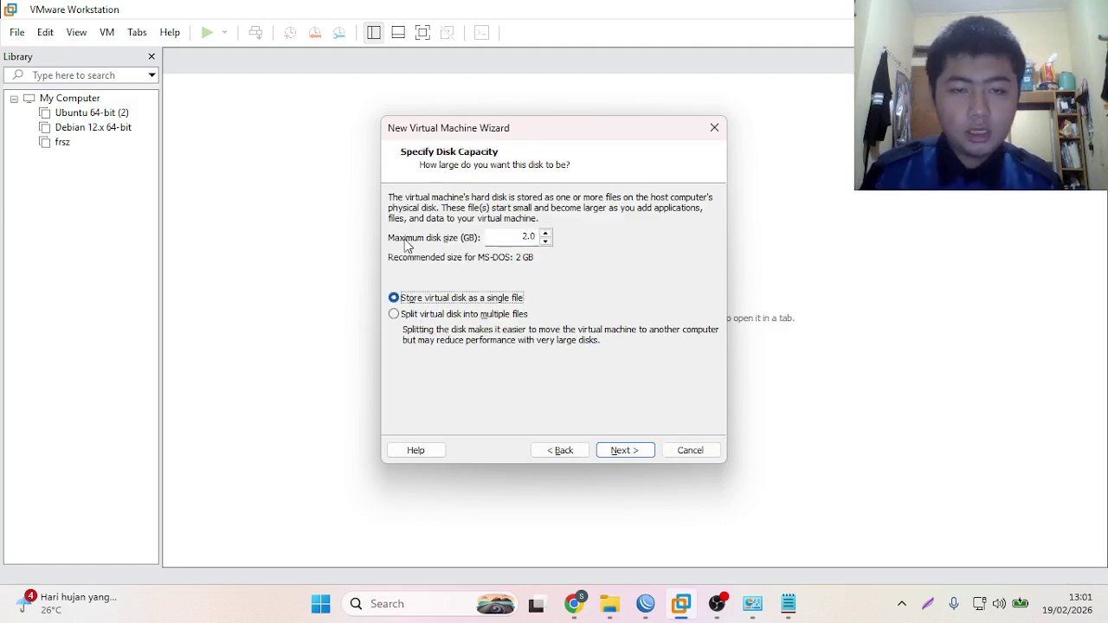
click(631, 456)
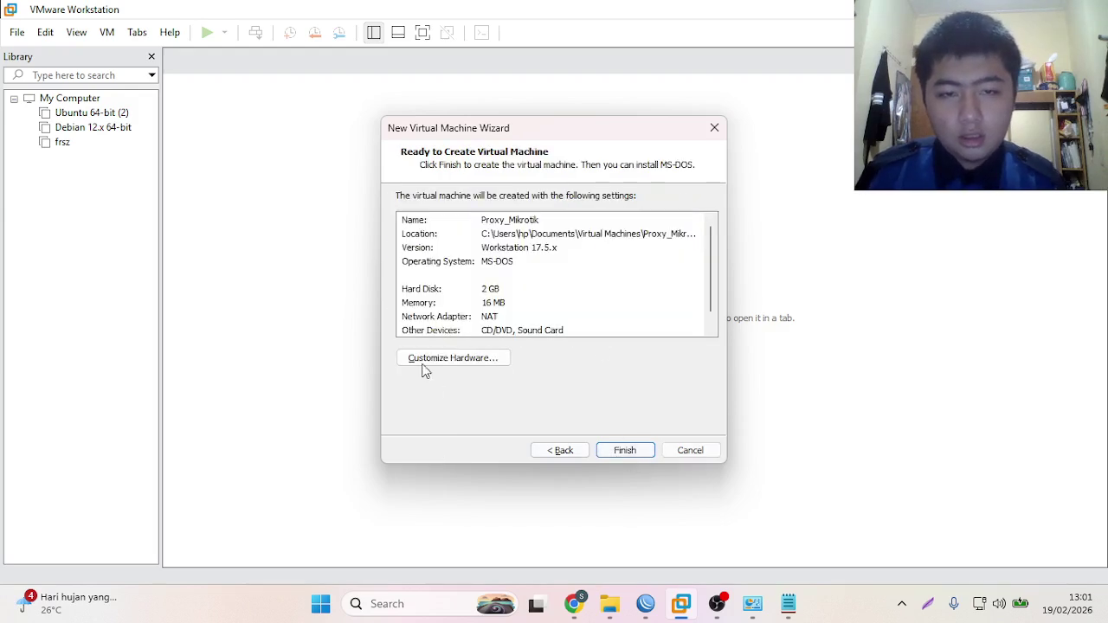
- Set memory to 256 MB and make the first network adapter Bridged
click(443, 359)
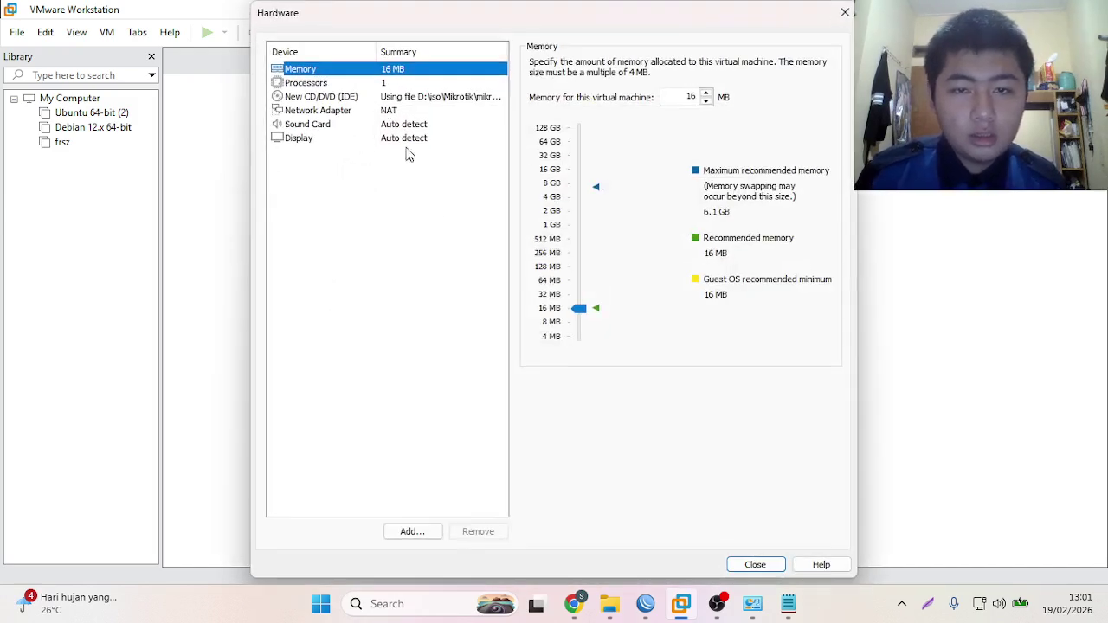
click(542, 252)
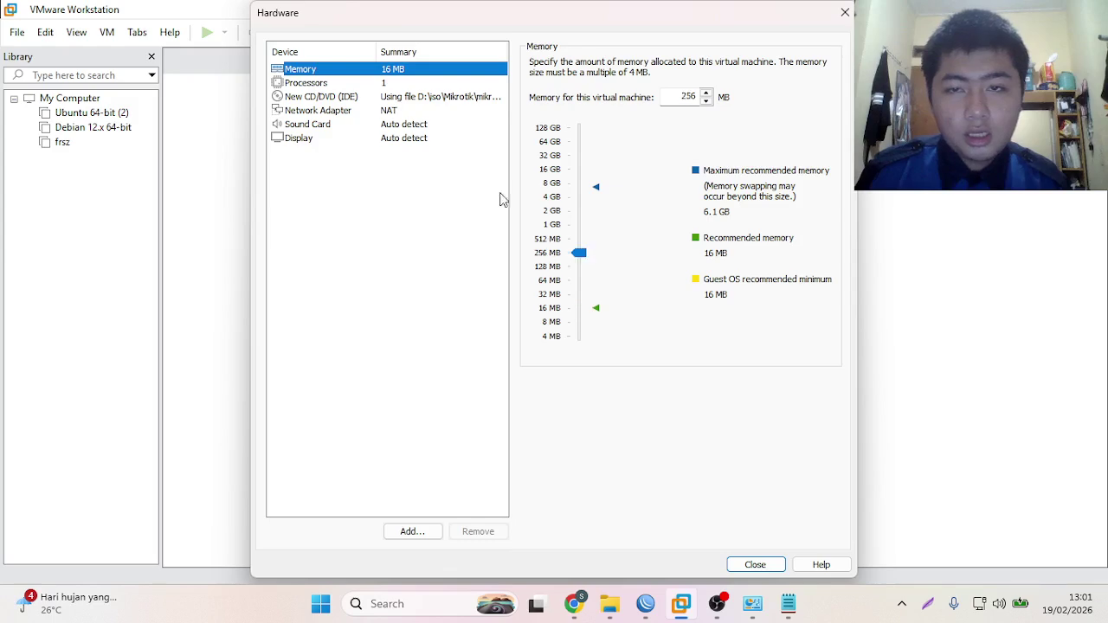
click(353, 118)
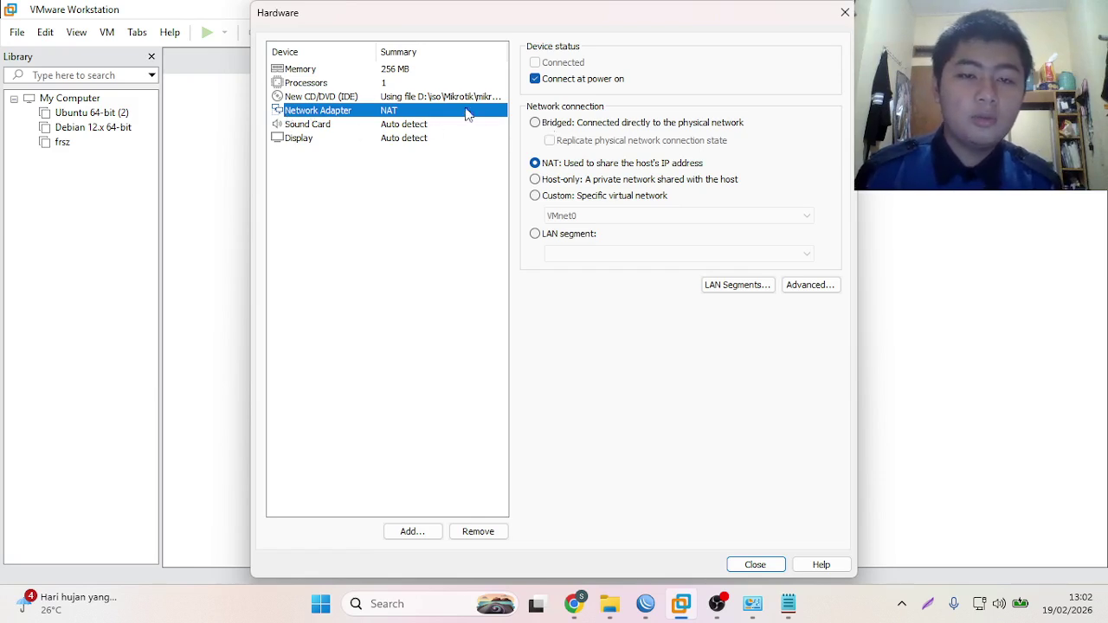
click(550, 126)
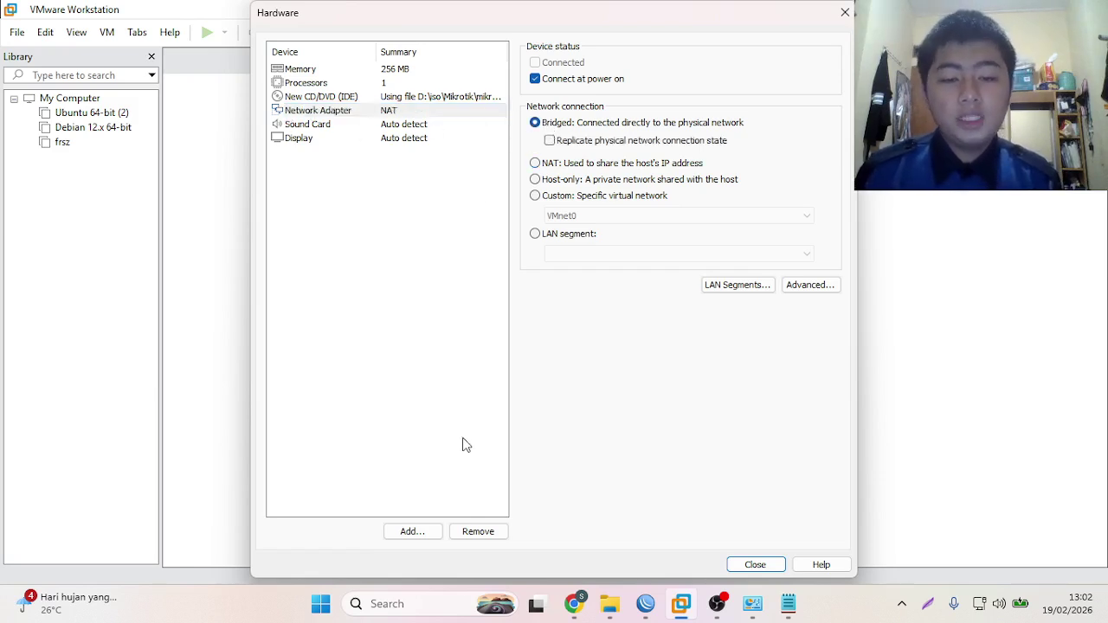
- Add two more network adapters to the virtual machine
click(430, 532)
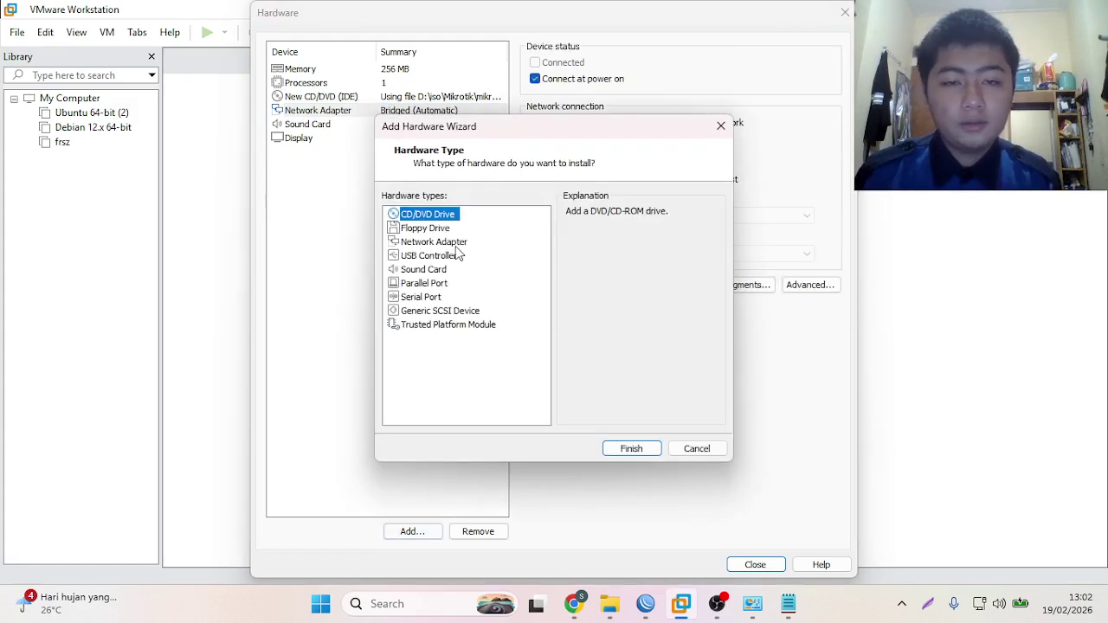
click(455, 243)
click(631, 448)
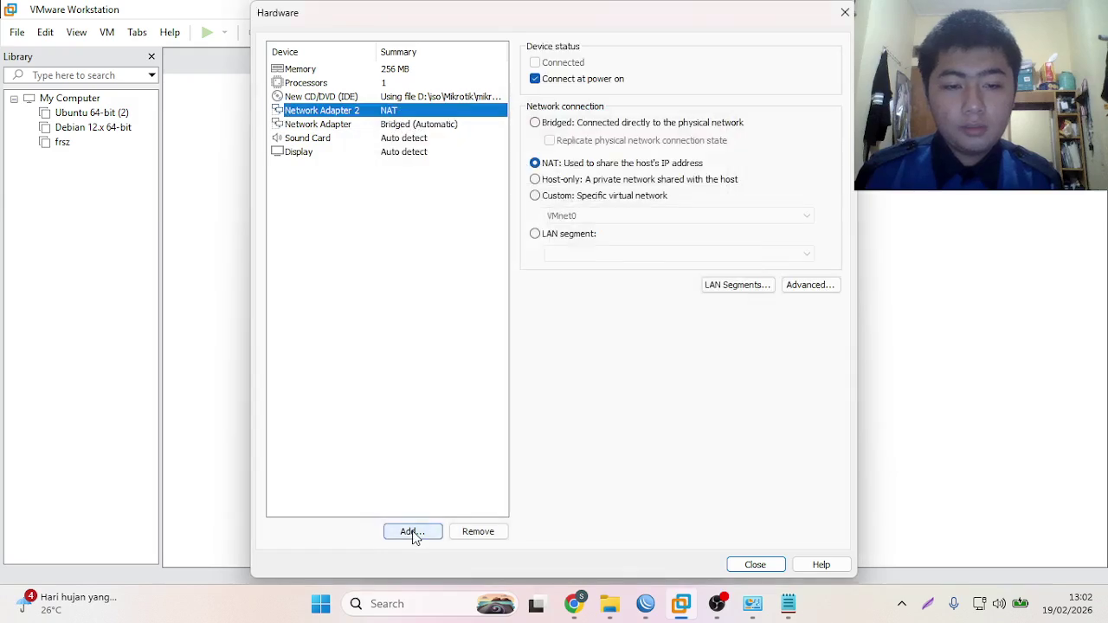
key(Return)
click(426, 244)
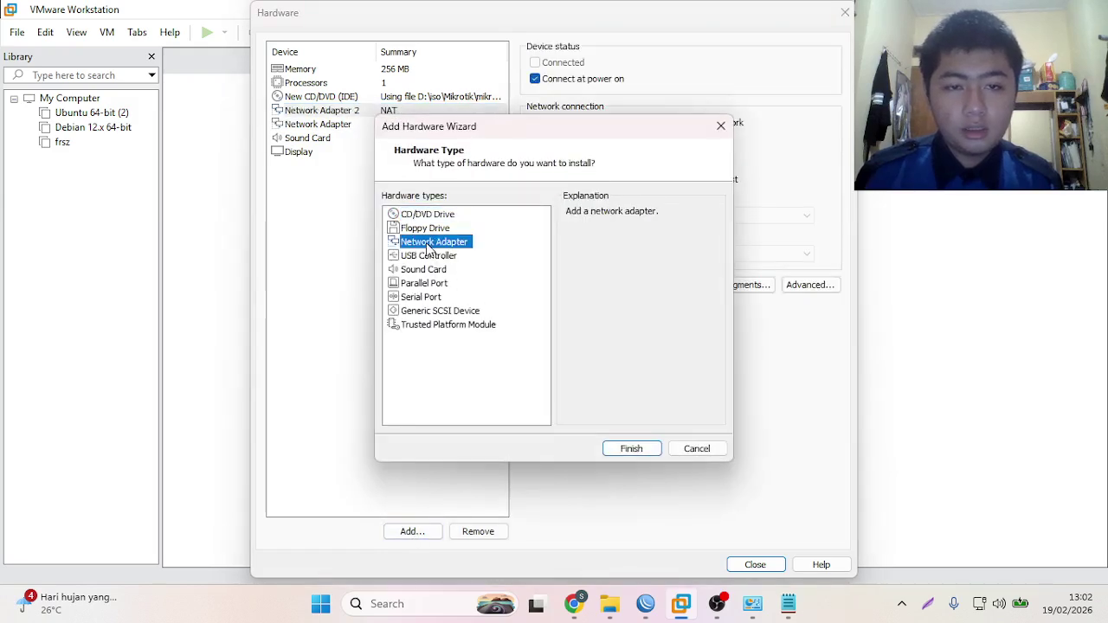
click(647, 450)
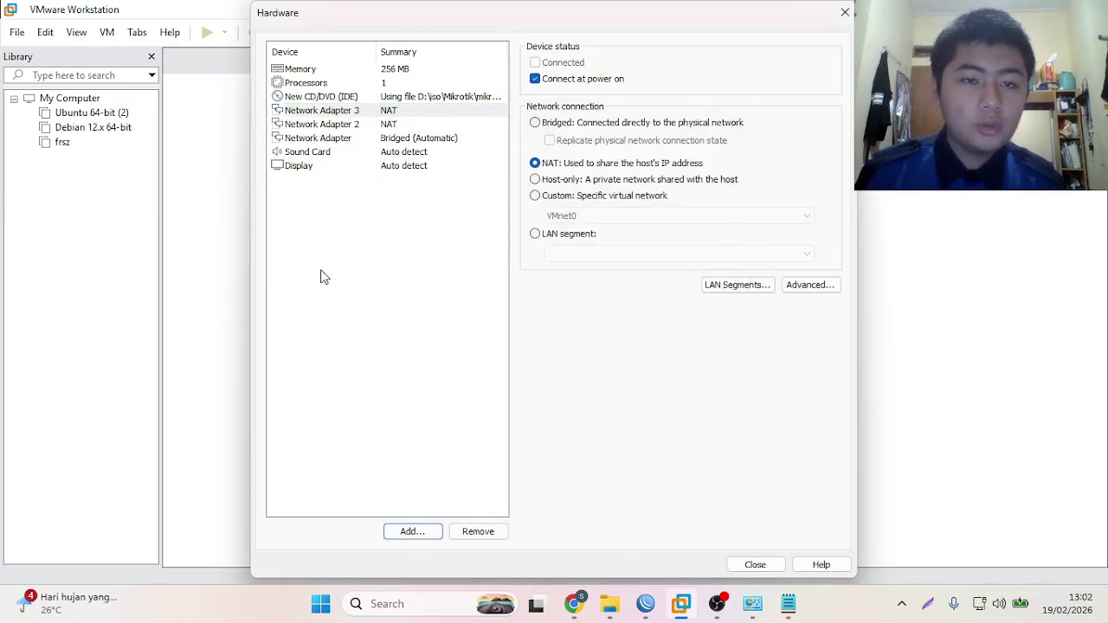
- Attach Network Adapter 2 to custom VMnet1 (Host-only)
click(359, 126)
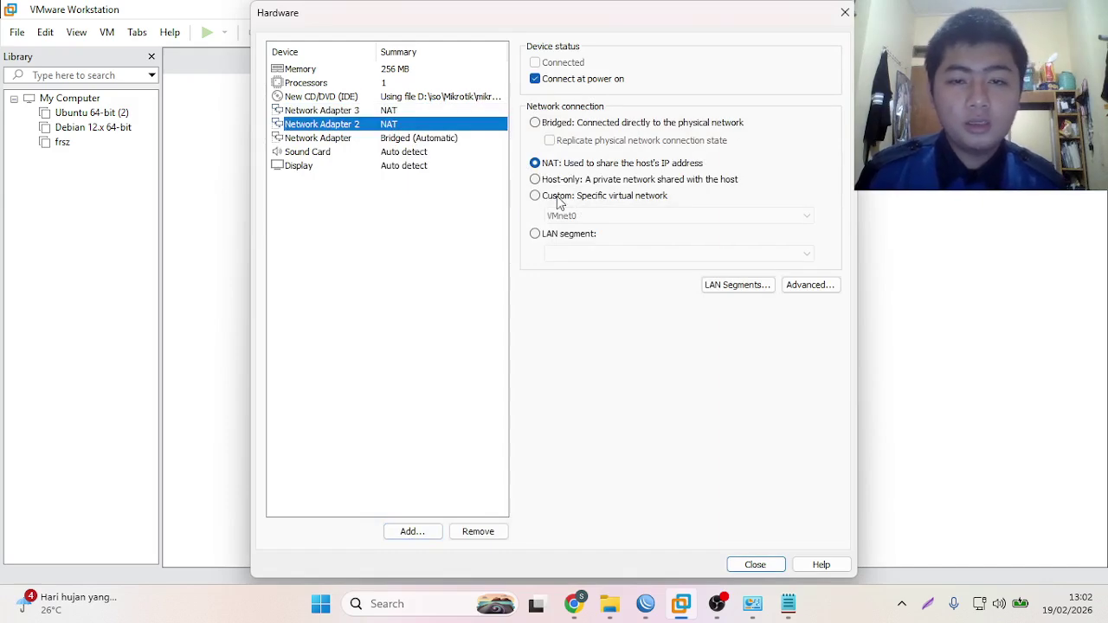
click(559, 198)
click(564, 218)
click(577, 241)
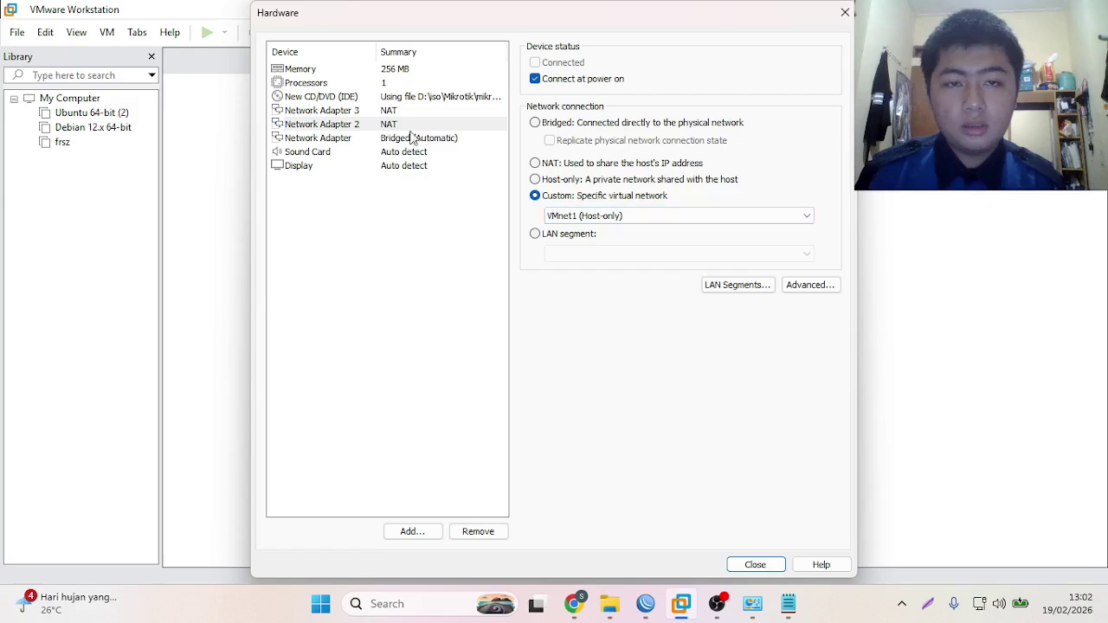
- Attach Network Adapter 3 to VMnet2 (Host-only) and create the Proxy_Mikrotik machine
click(395, 110)
click(428, 129)
click(415, 111)
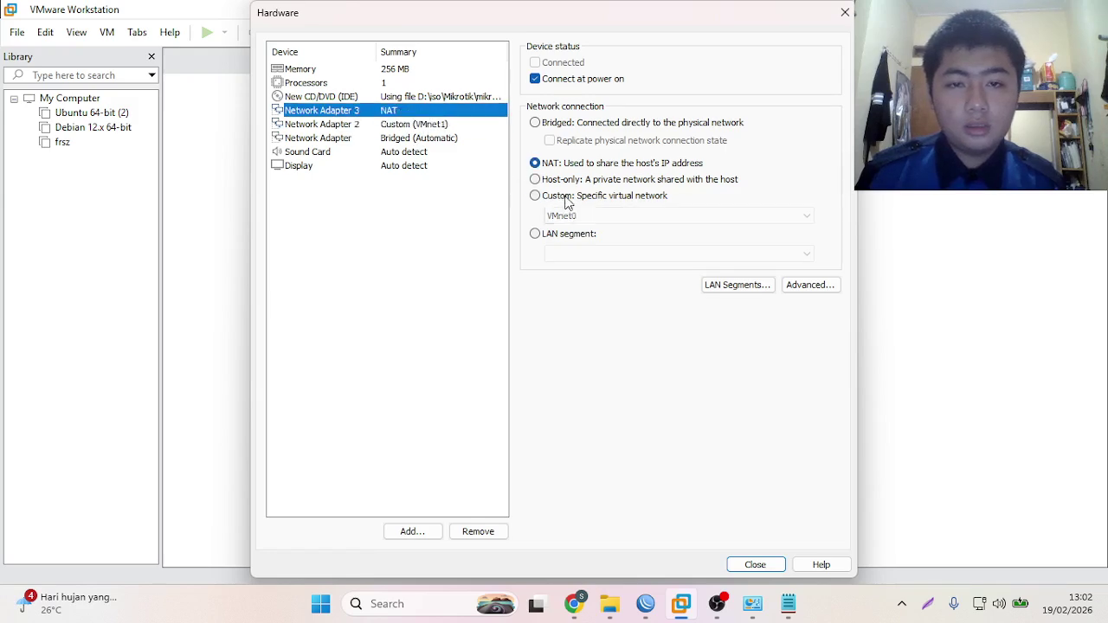
click(563, 197)
click(567, 216)
click(576, 259)
click(575, 216)
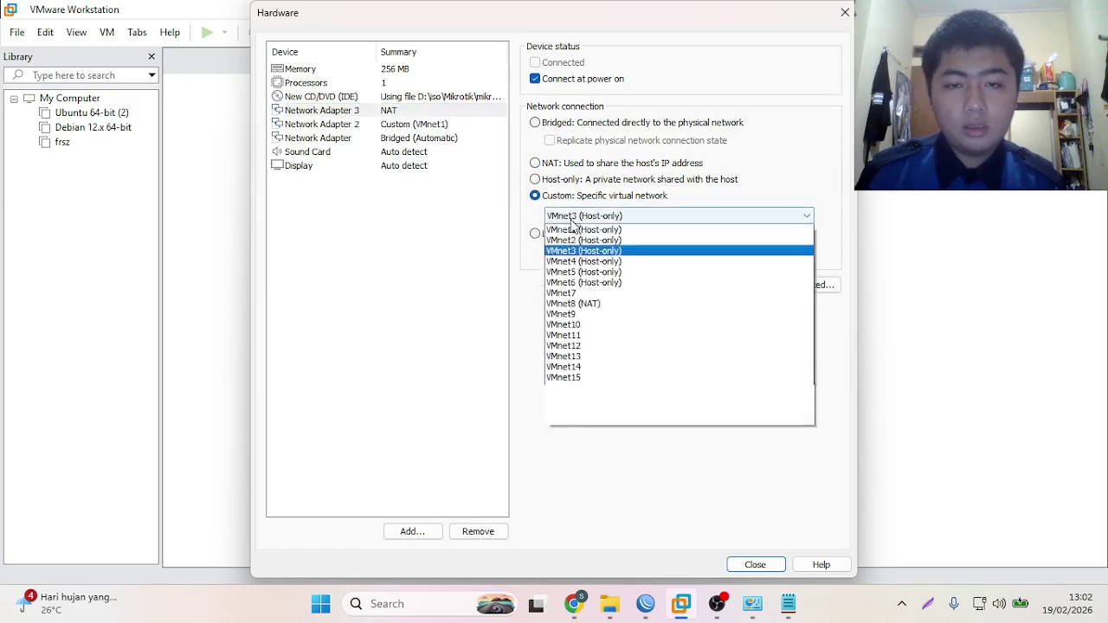
click(573, 247)
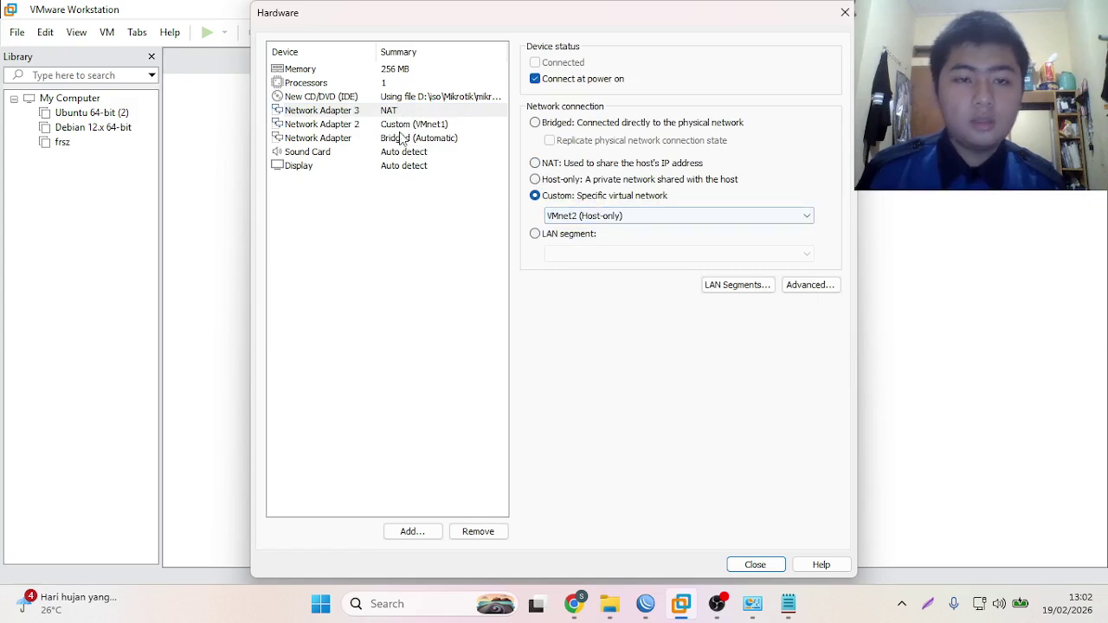
click(579, 217)
click(441, 221)
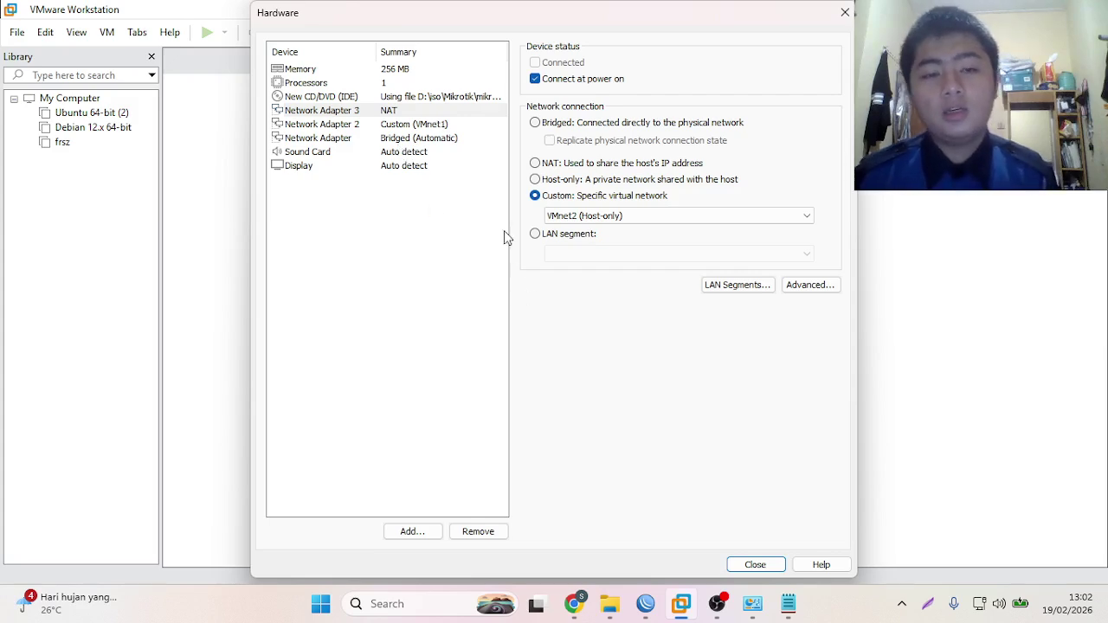
click(755, 564)
click(620, 447)
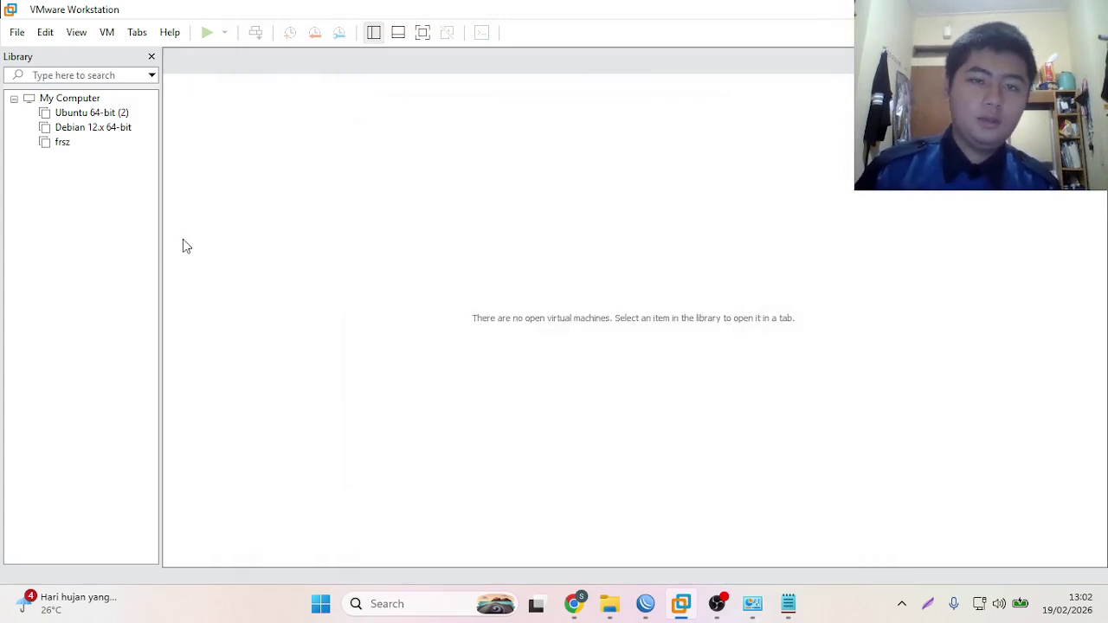
- Save the Virtual Network Editor configuration as administrator with VMnet0 bridged, then power on Proxy_Mikrotik
click(45, 32)
click(99, 115)
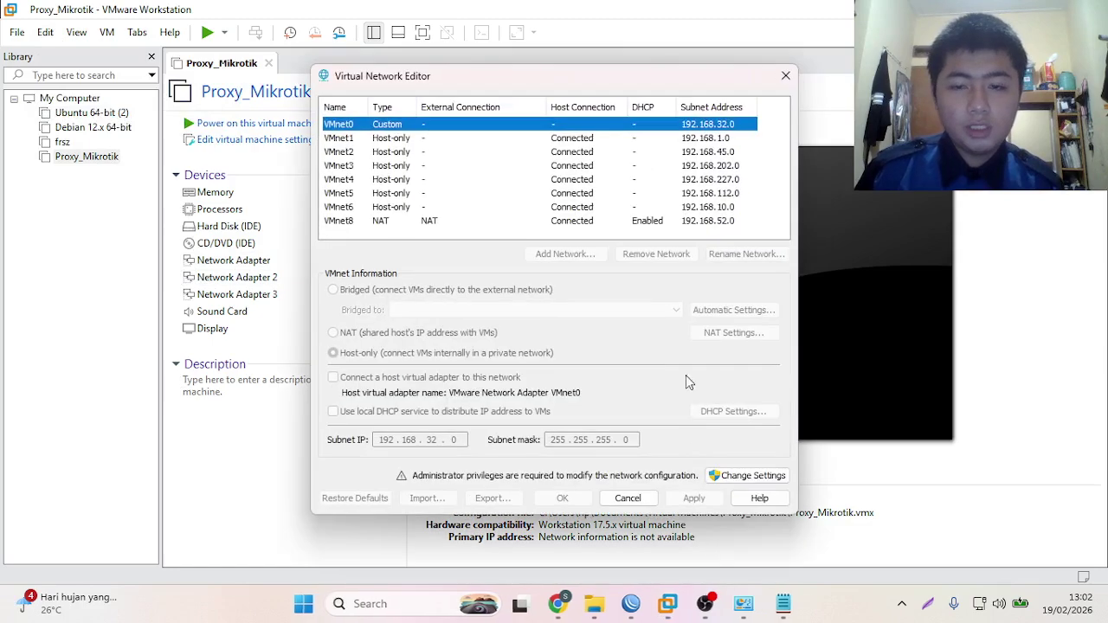
click(713, 475)
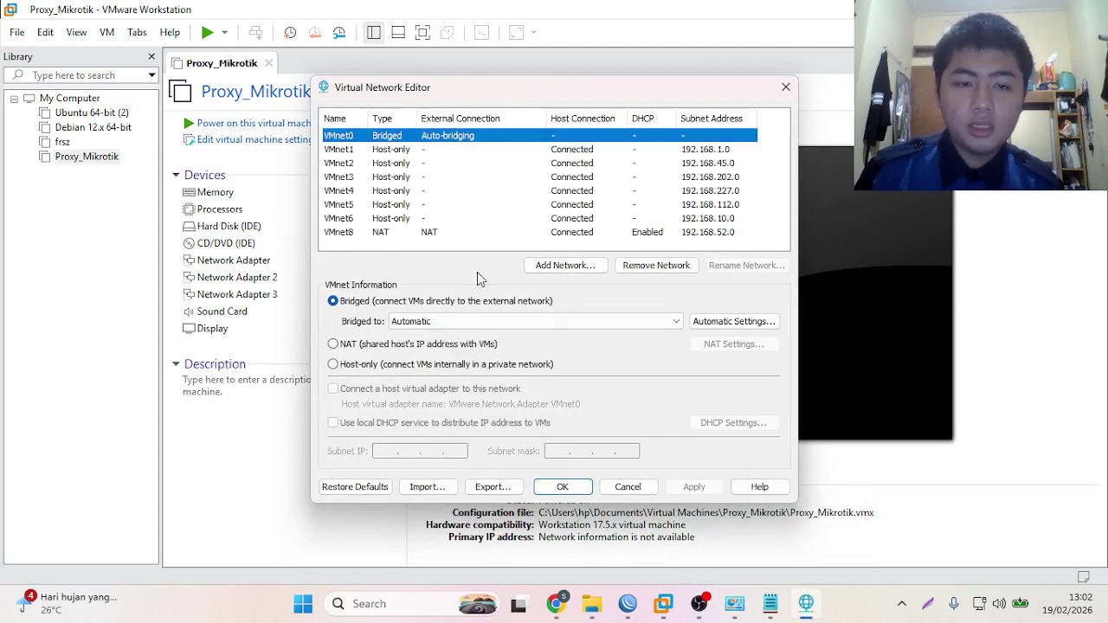
click(554, 270)
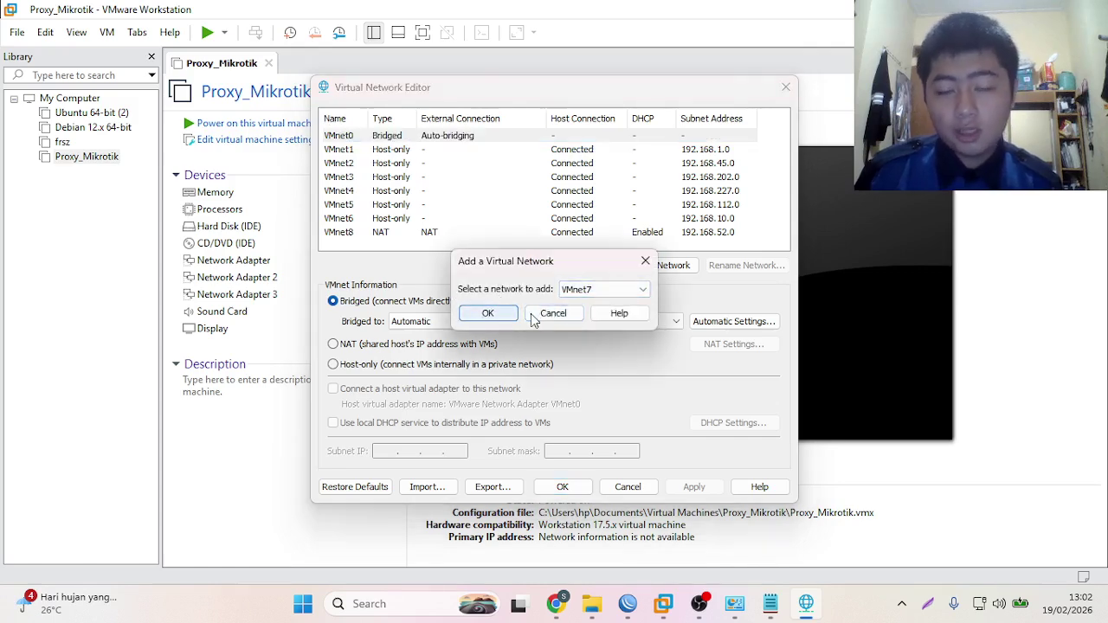
click(541, 323)
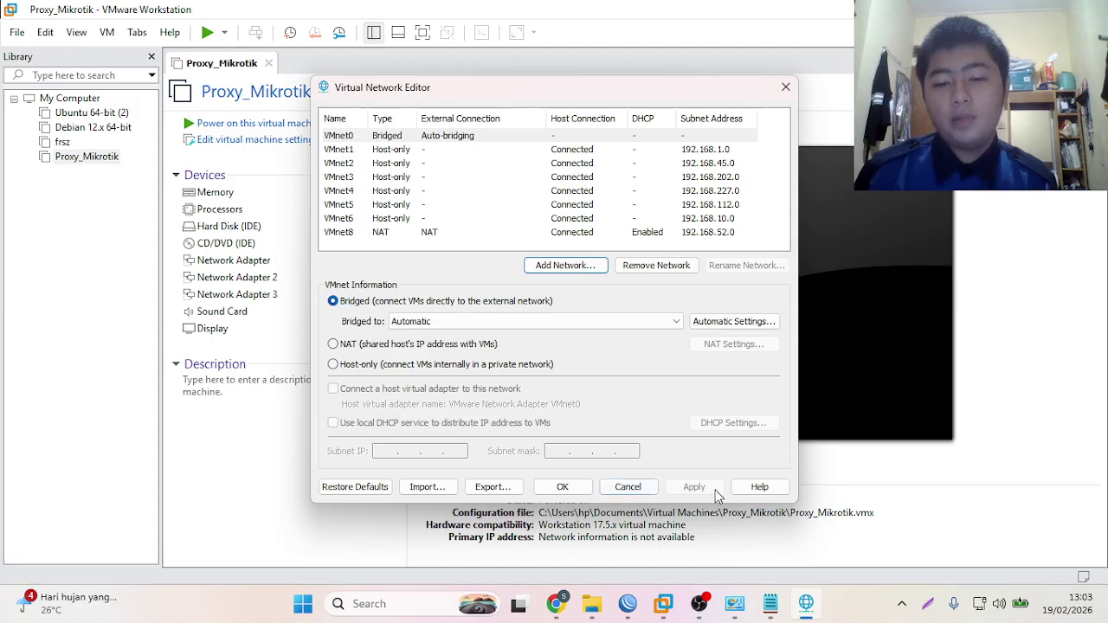
click(584, 487)
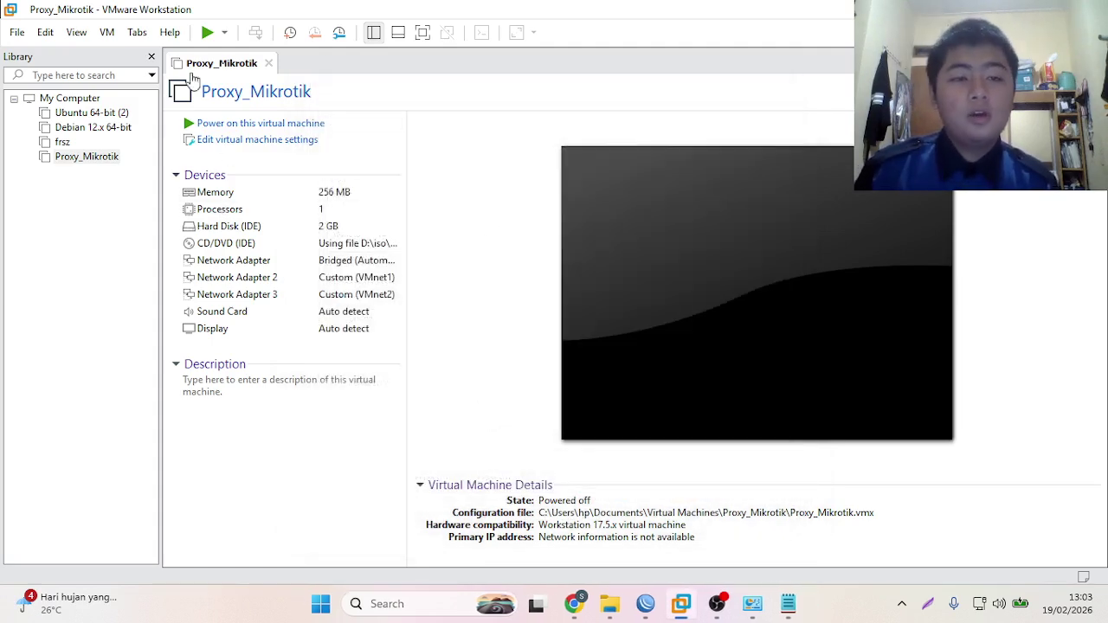
click(207, 32)
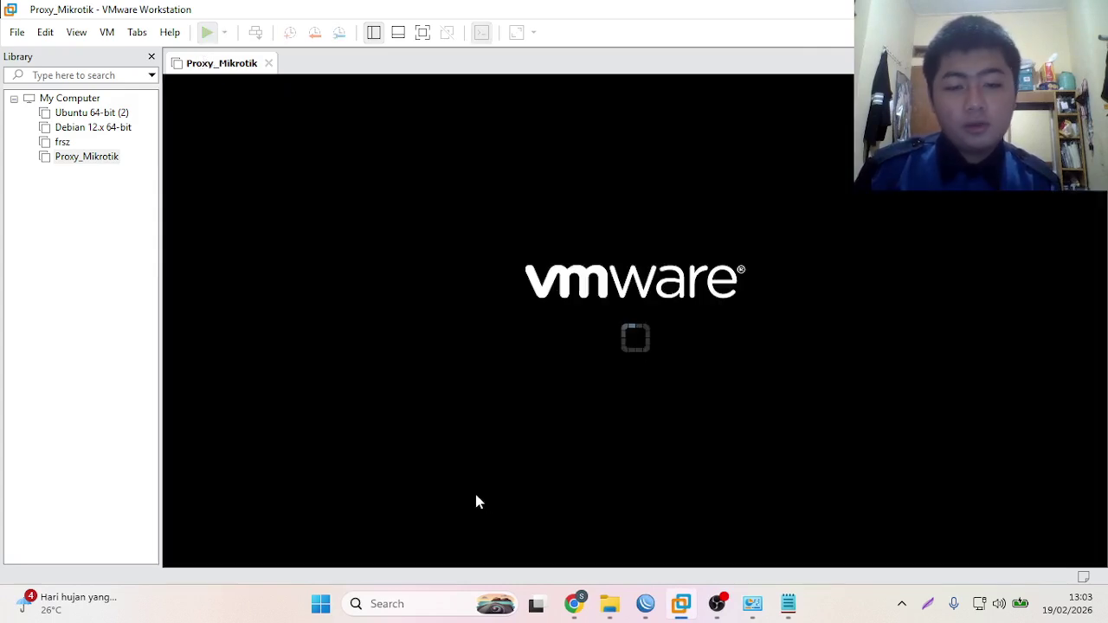
- Close the ERROR: Forbidden and YouTube tabs and scroll LKPD 1. Proxy 2 to the Topologi diagram
click(574, 603)
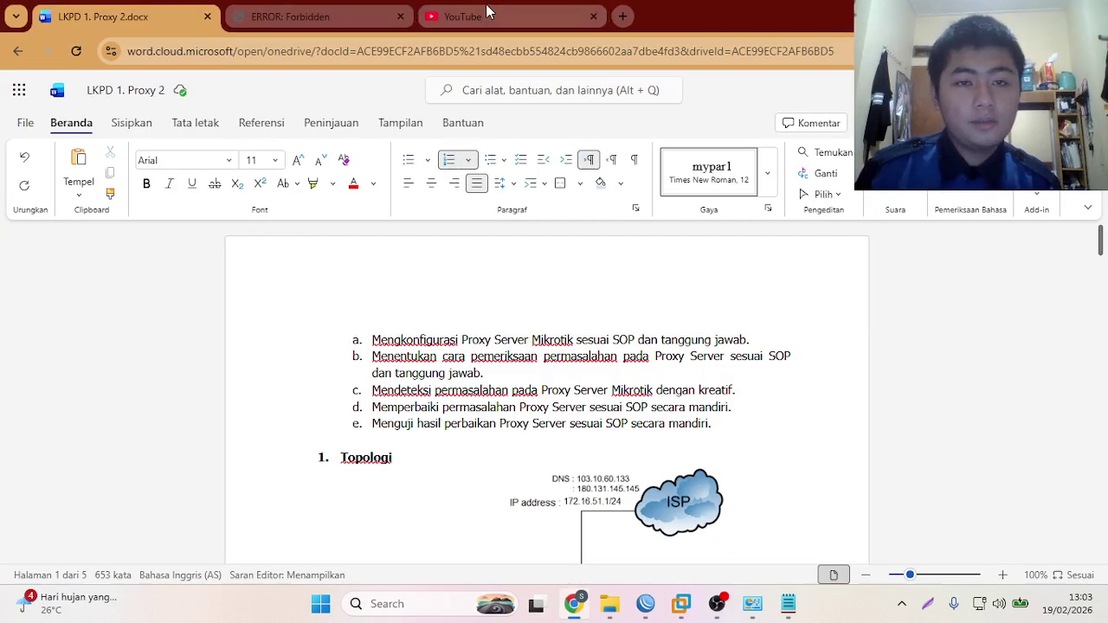
click(400, 16)
click(401, 17)
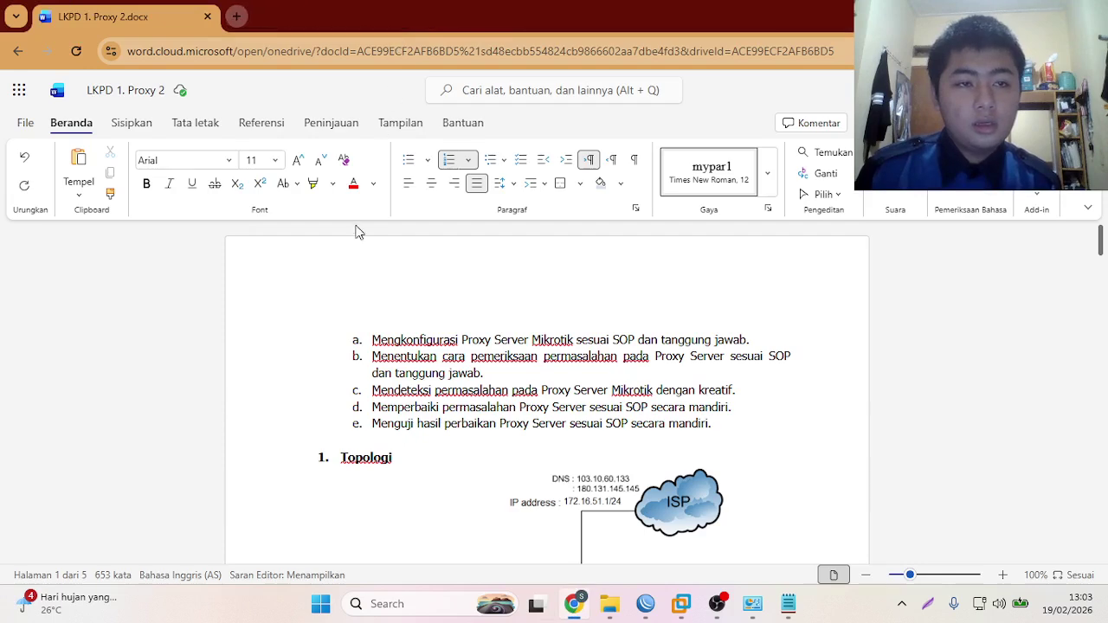
scroll(381, 342, down, 3)
scroll(390, 352, up, 1)
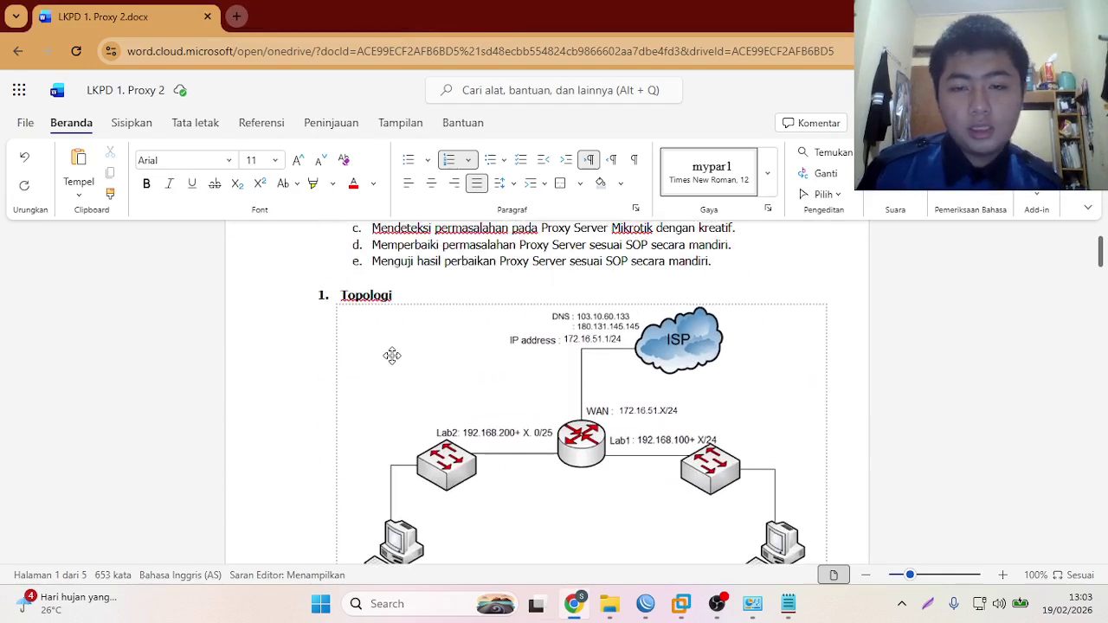
scroll(542, 413, down, 1)
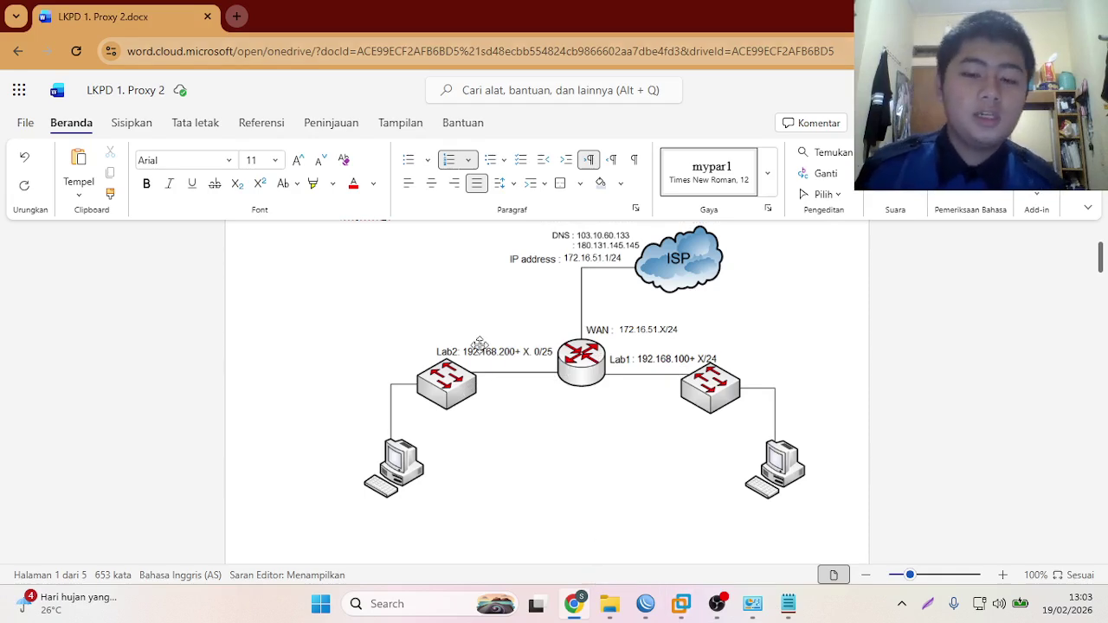
- Install all RouterOS packages without keeping old configuration, erase the disk, and reboot to login
click(676, 605)
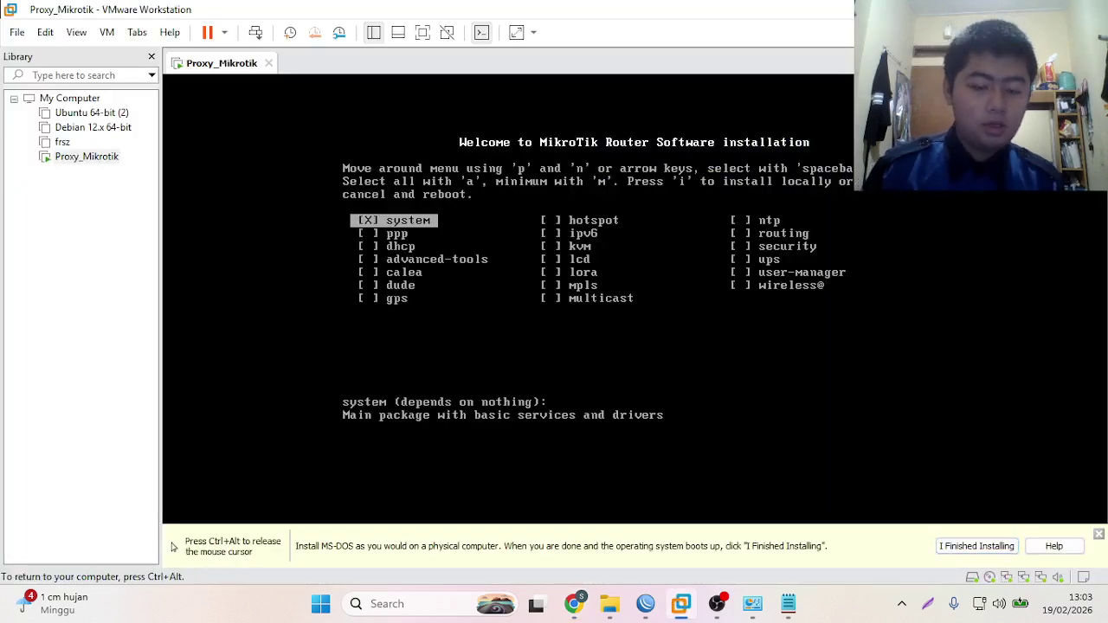
key(i)
key(n)
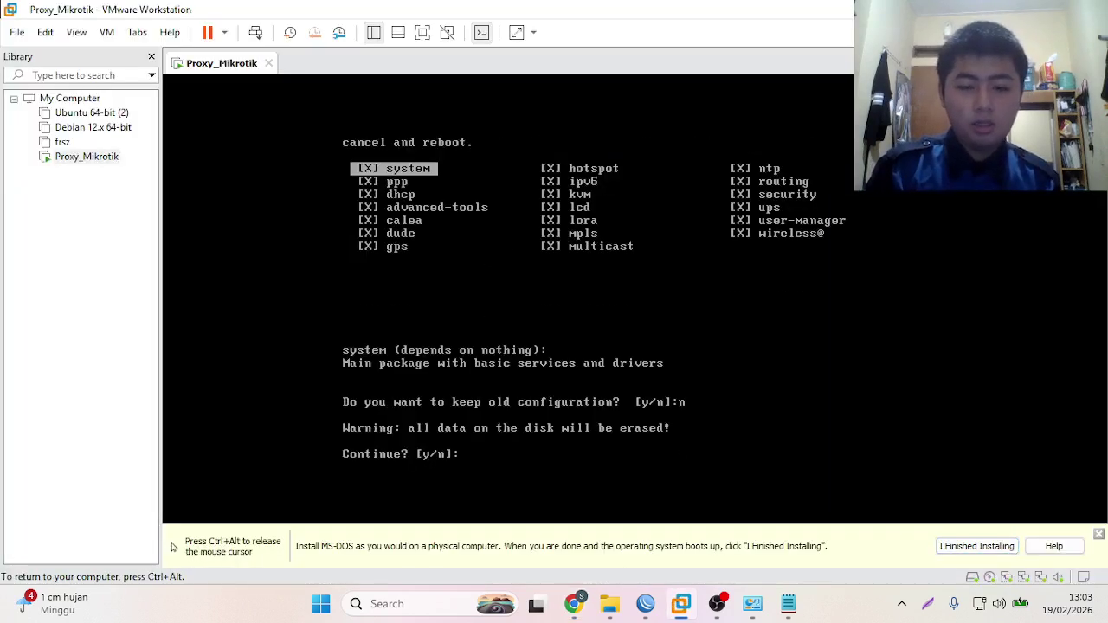
key(y)
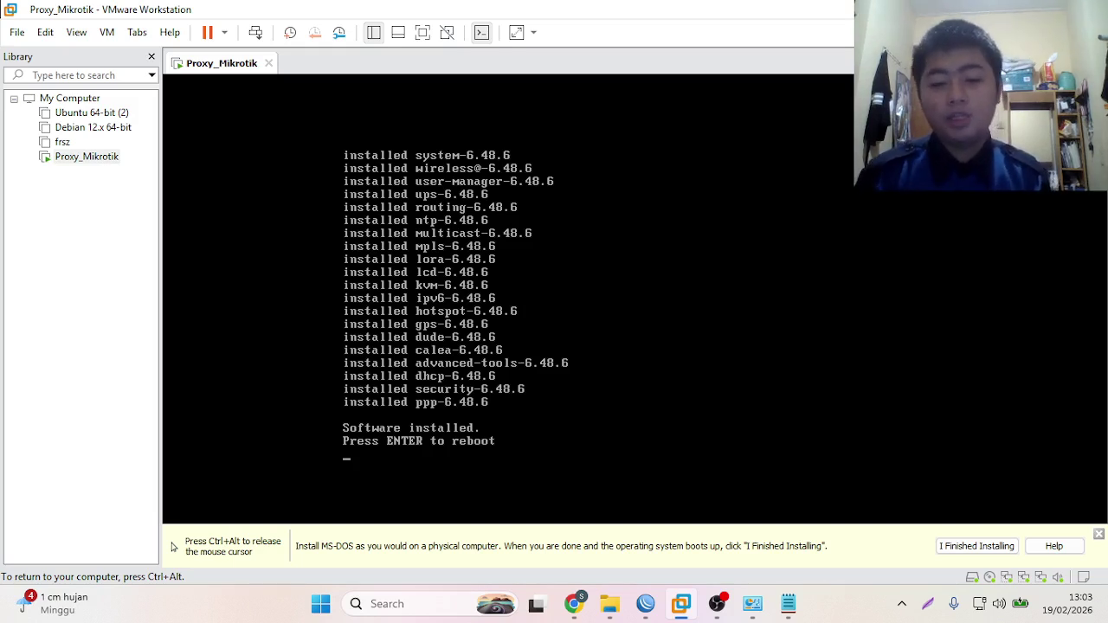
key(Return)
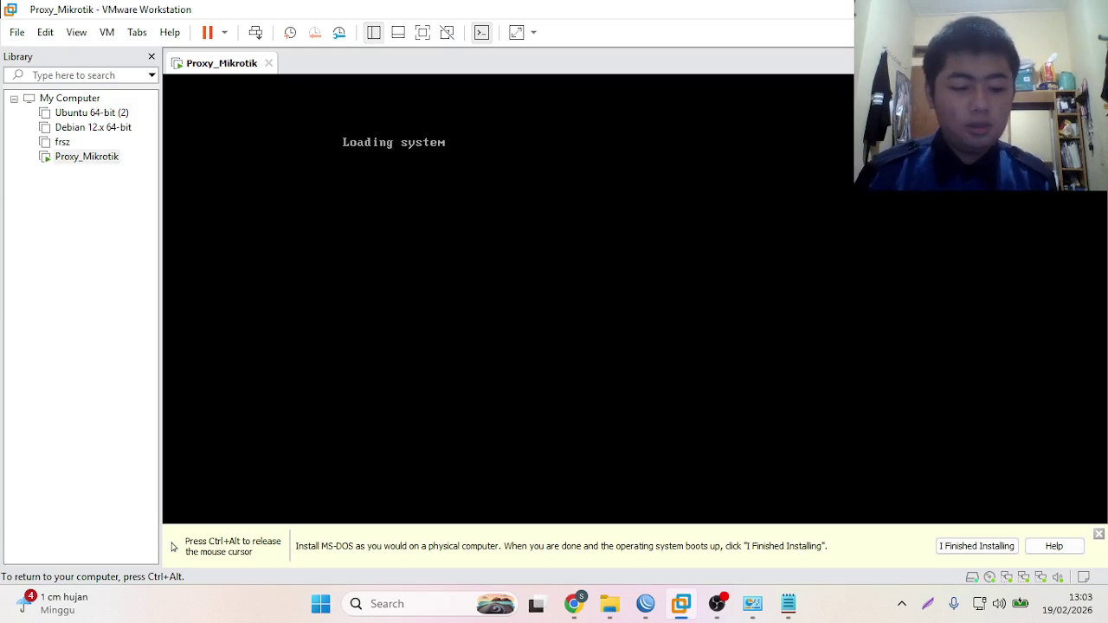
key(ctrl+alt)
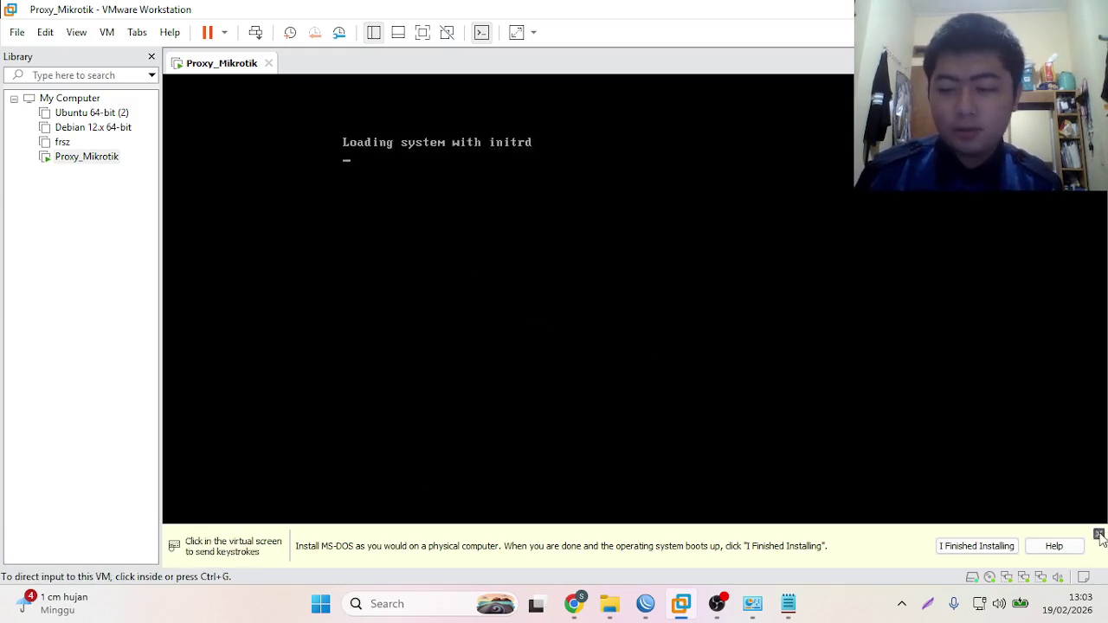
click(1098, 534)
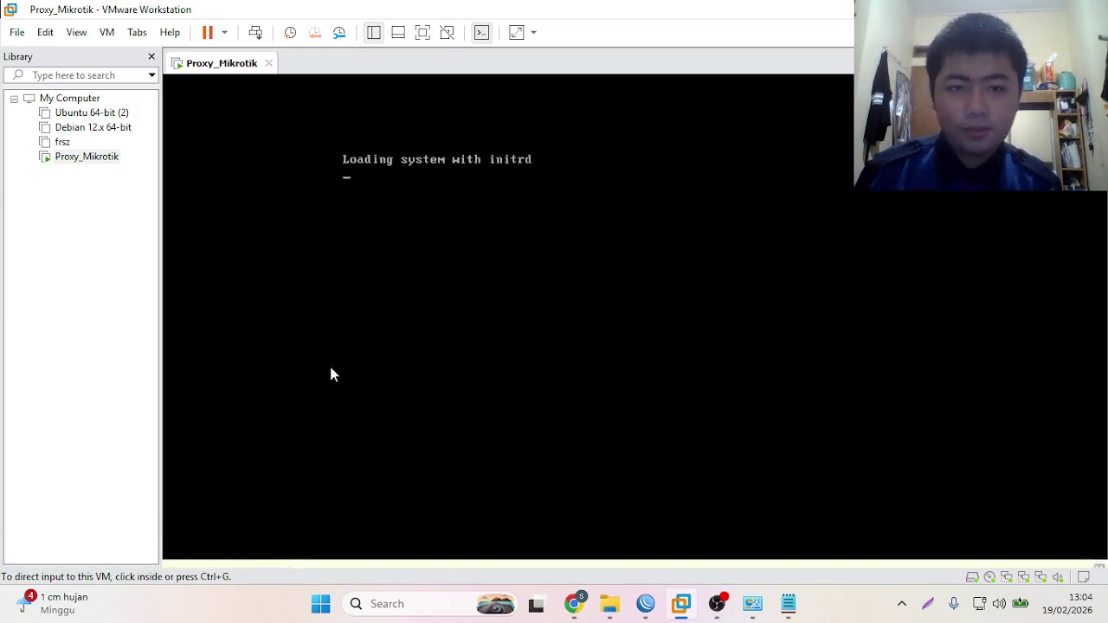
click(502, 251)
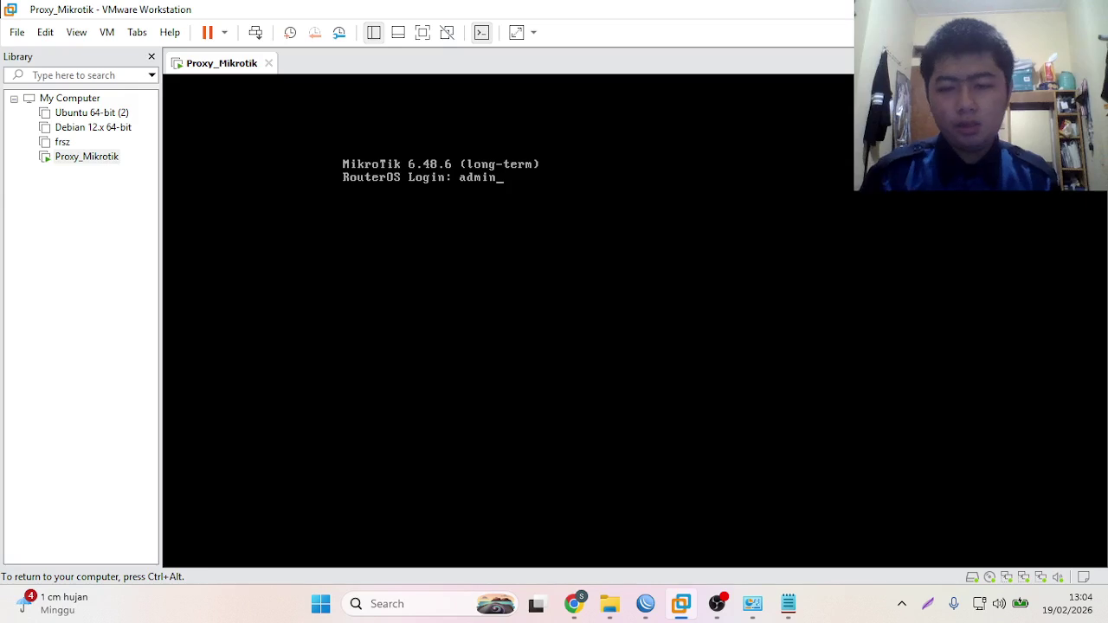
- Log in as admin with the blank default password and skip the software key notice
key(Return)
key(Return)
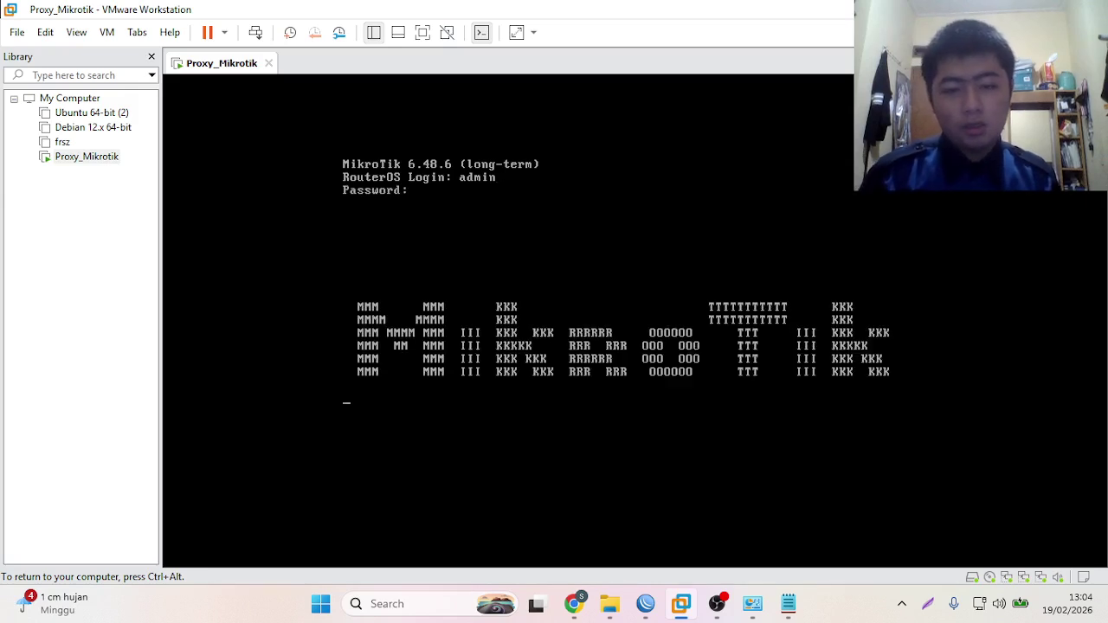
key(ctrl+alt)
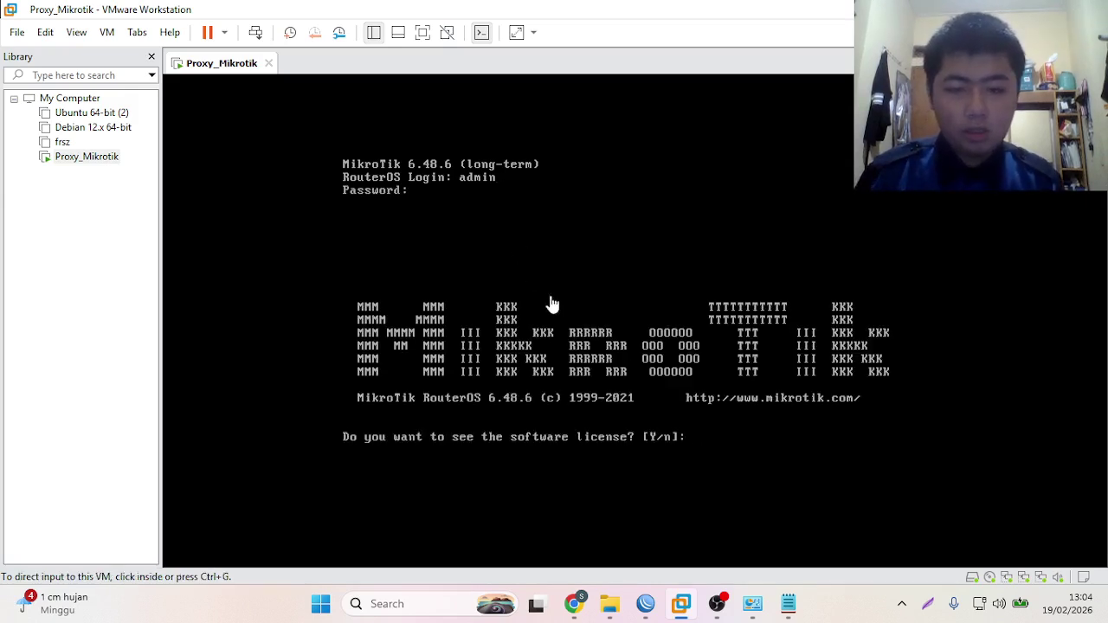
click(643, 332)
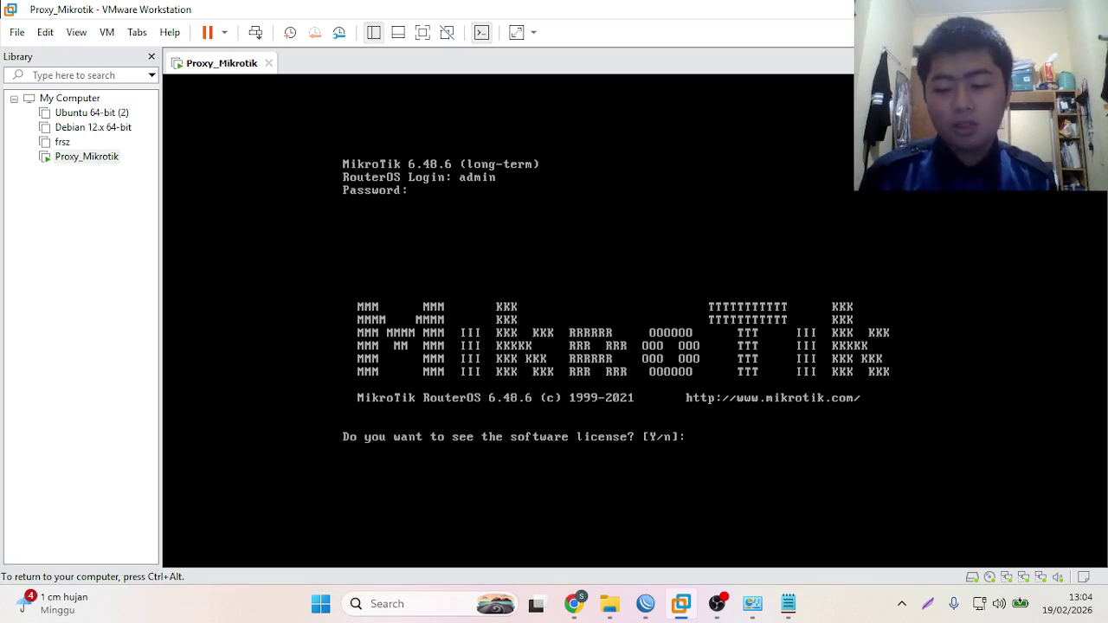
text(n)
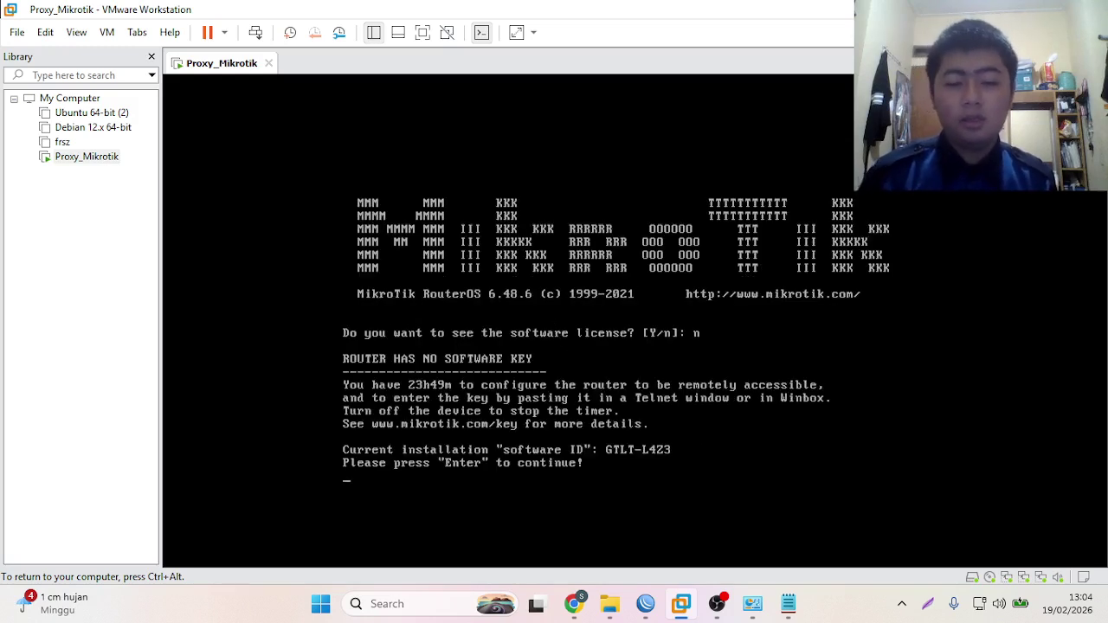
key(Return)
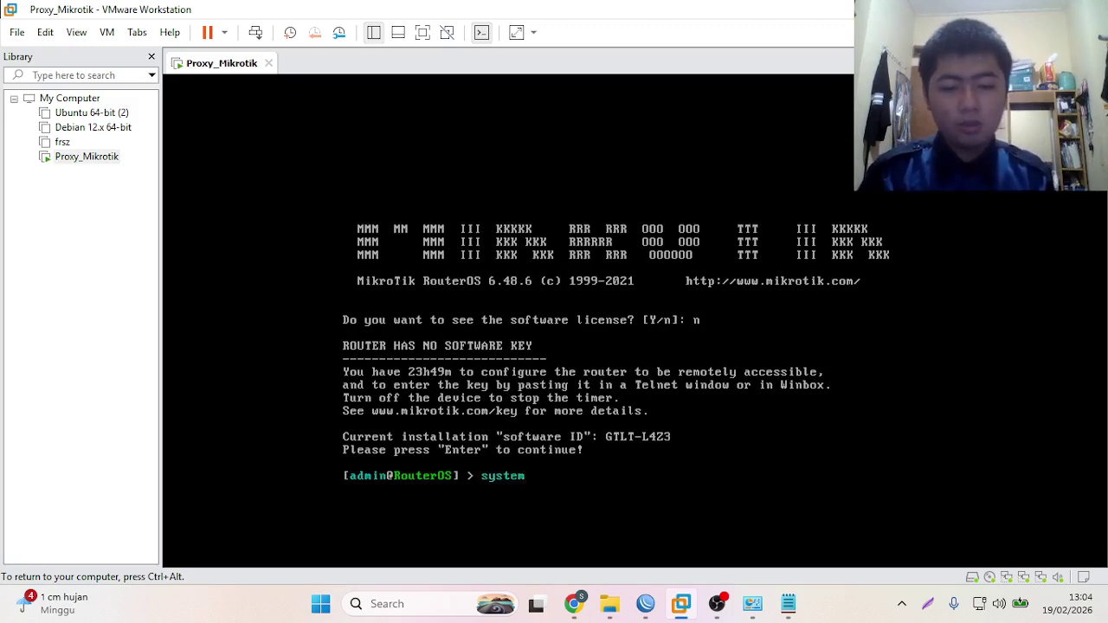
- Set the router identity to Proxy with 'system identity set name=Proxy'
text(system id)
key(Tab)
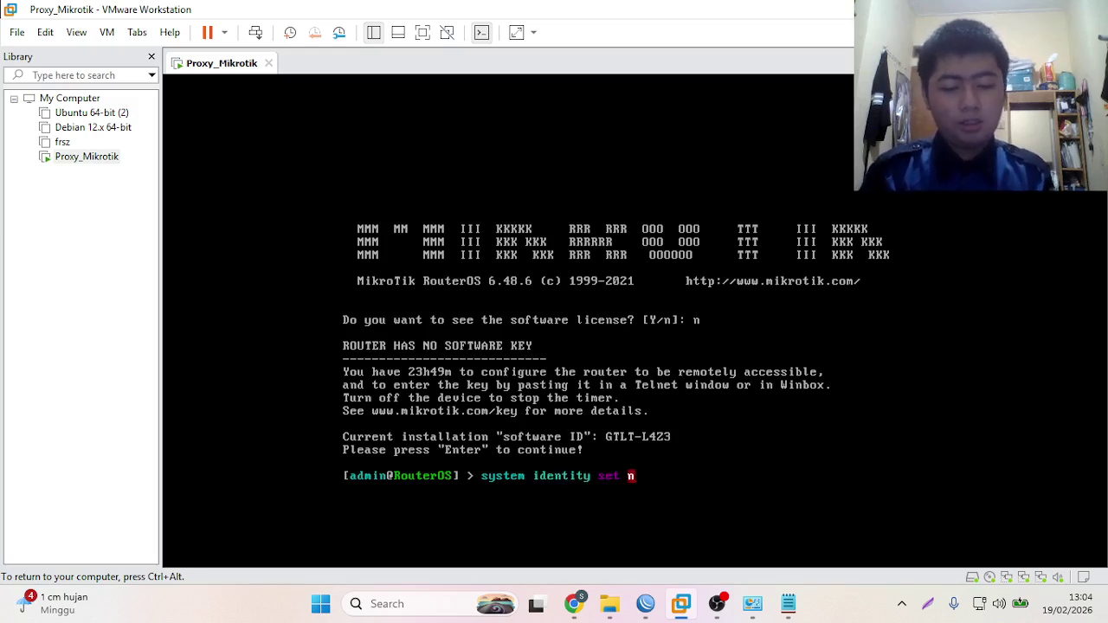
text(set n)
key(Tab)
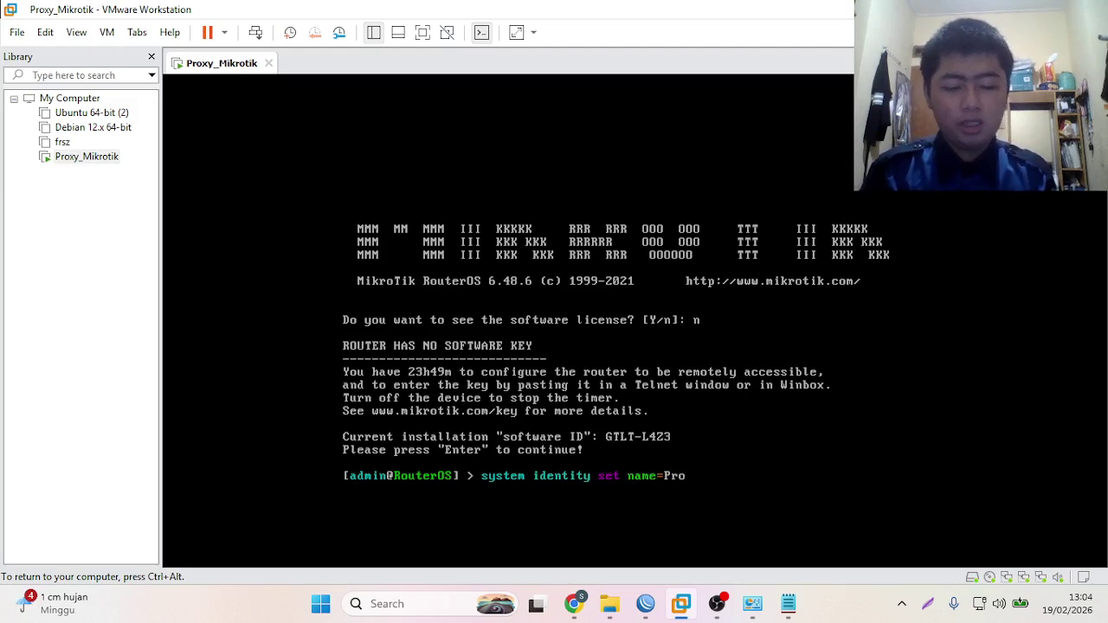
key(Return)
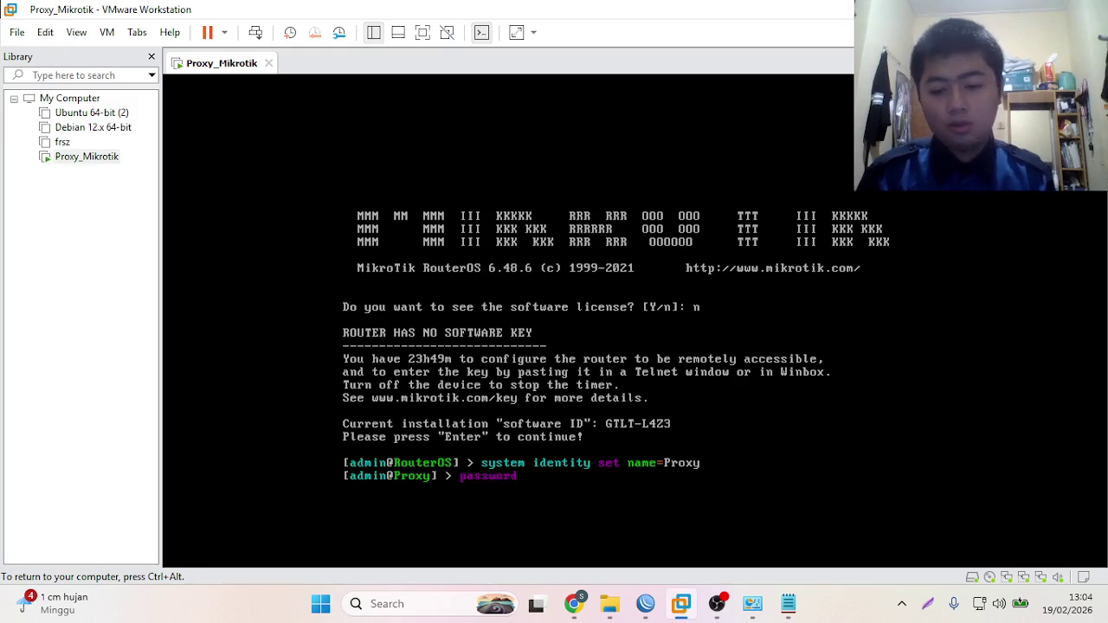
- Change the admin password, entering and confirming the new password
key(Return)
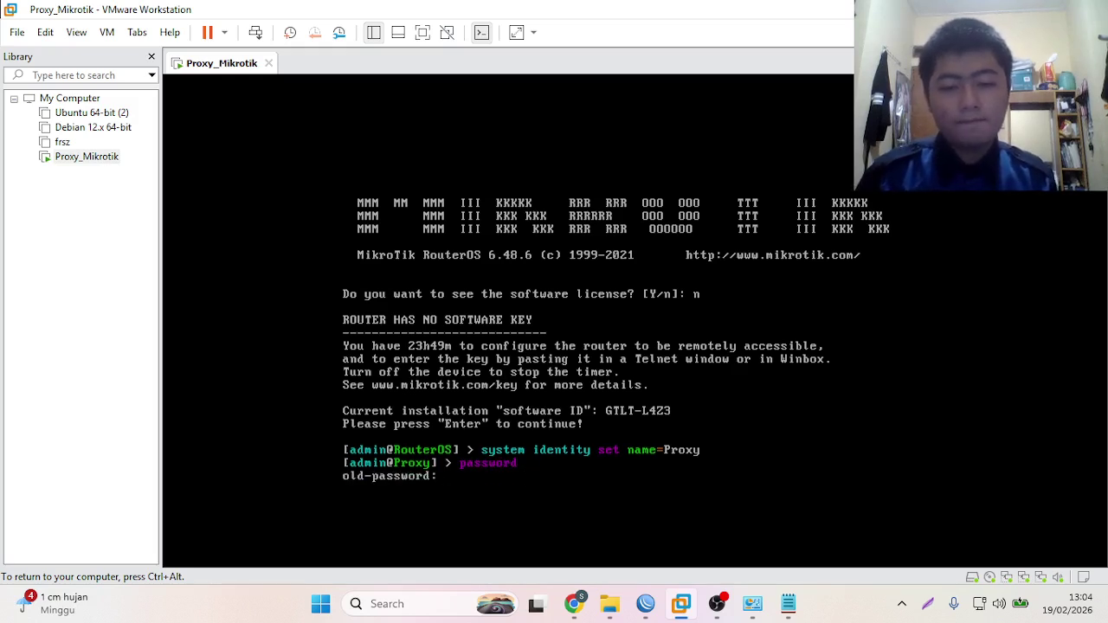
key(Return)
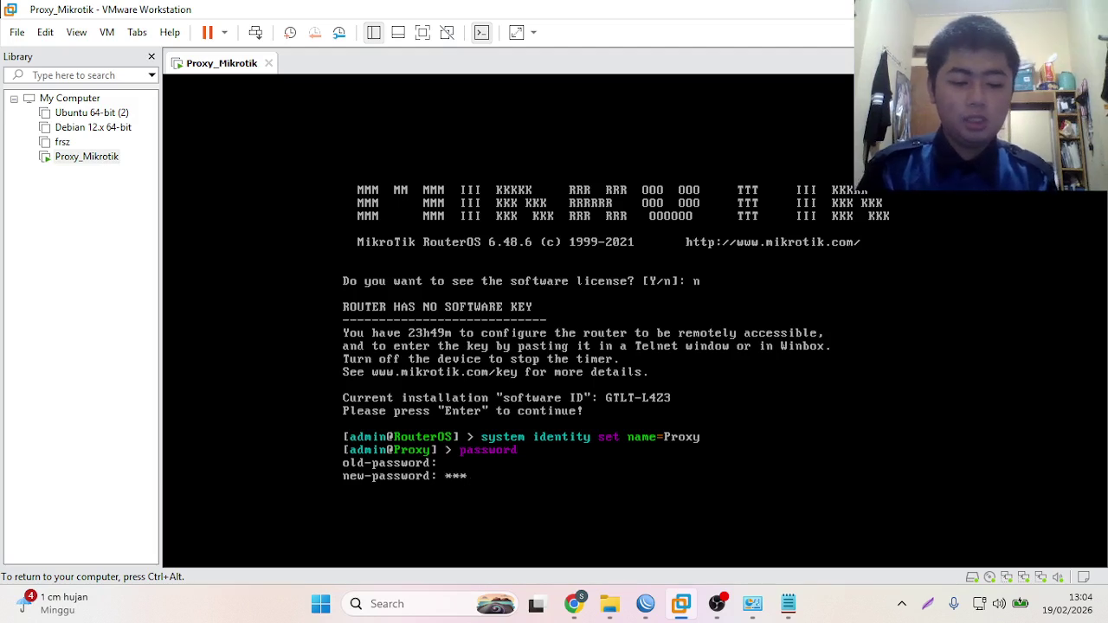
key(Return)
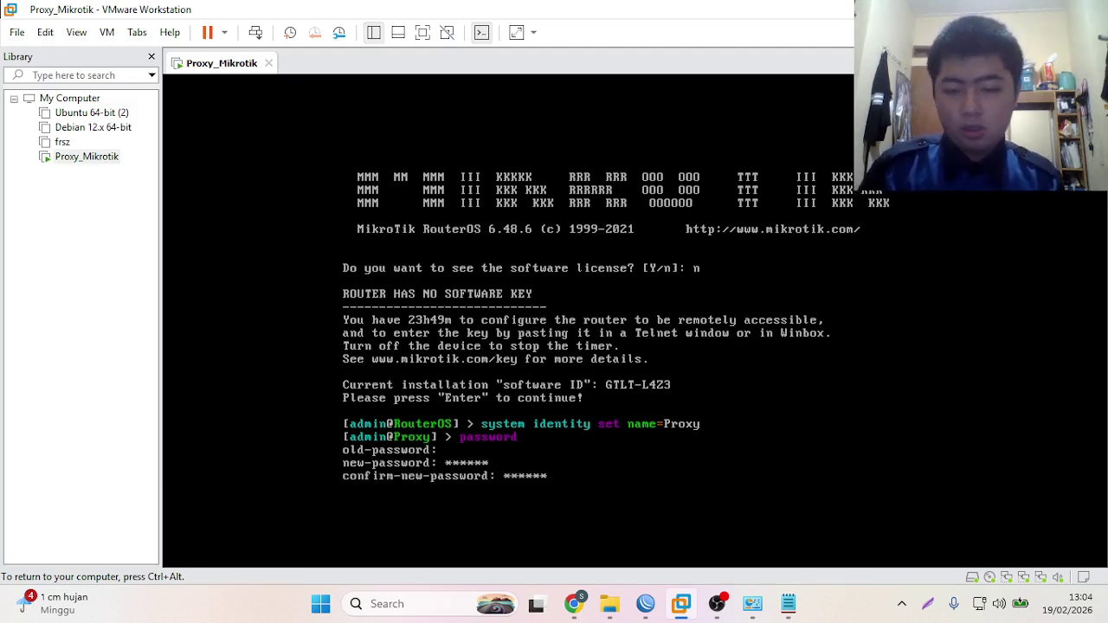
key(Return)
key(ctrl+alt)
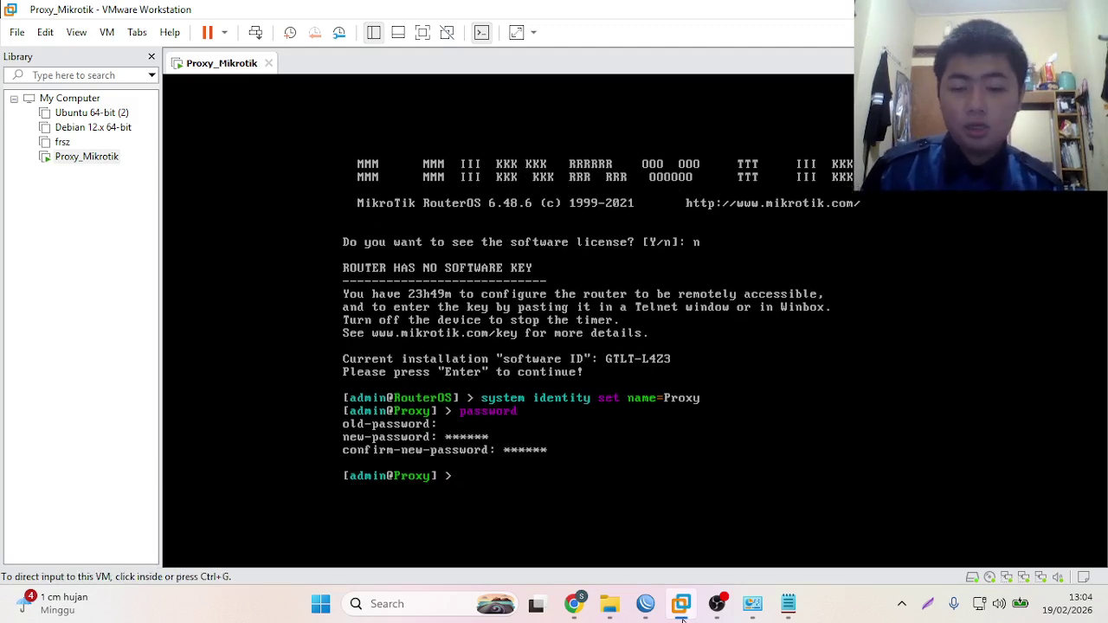
- Log into the discovered Proxy router in WinBox as admin and open its Interfaces list
click(645, 603)
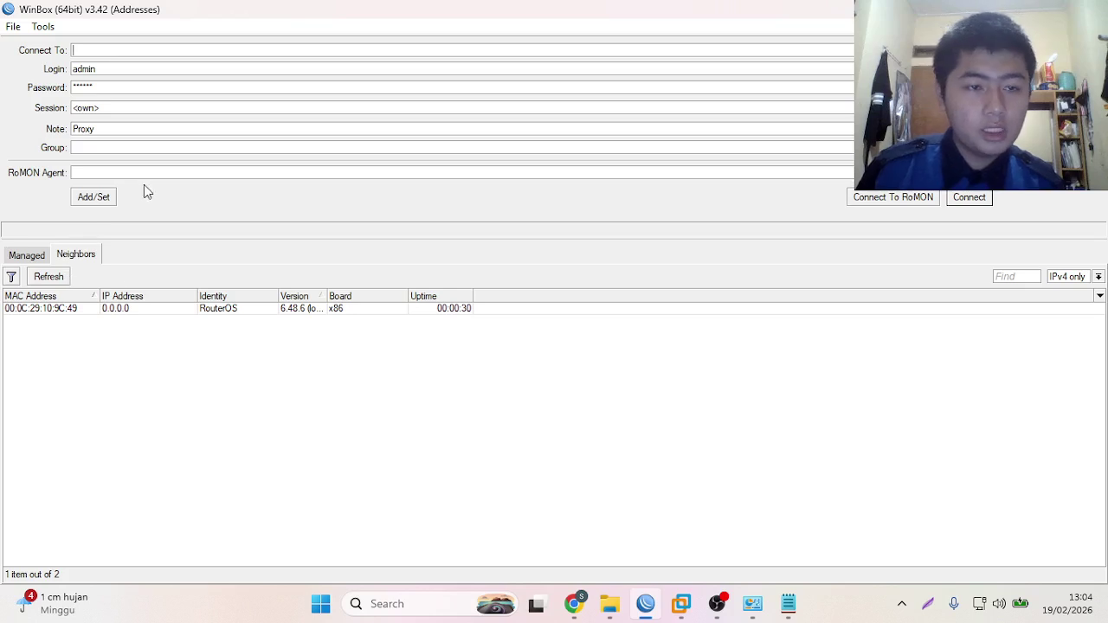
click(29, 310)
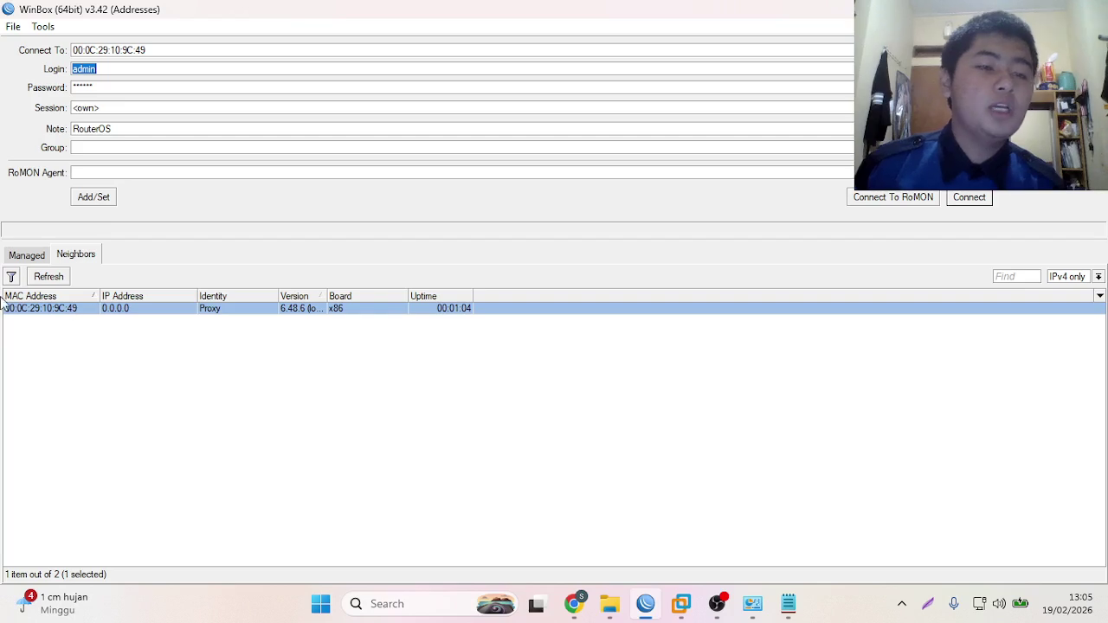
click(99, 85)
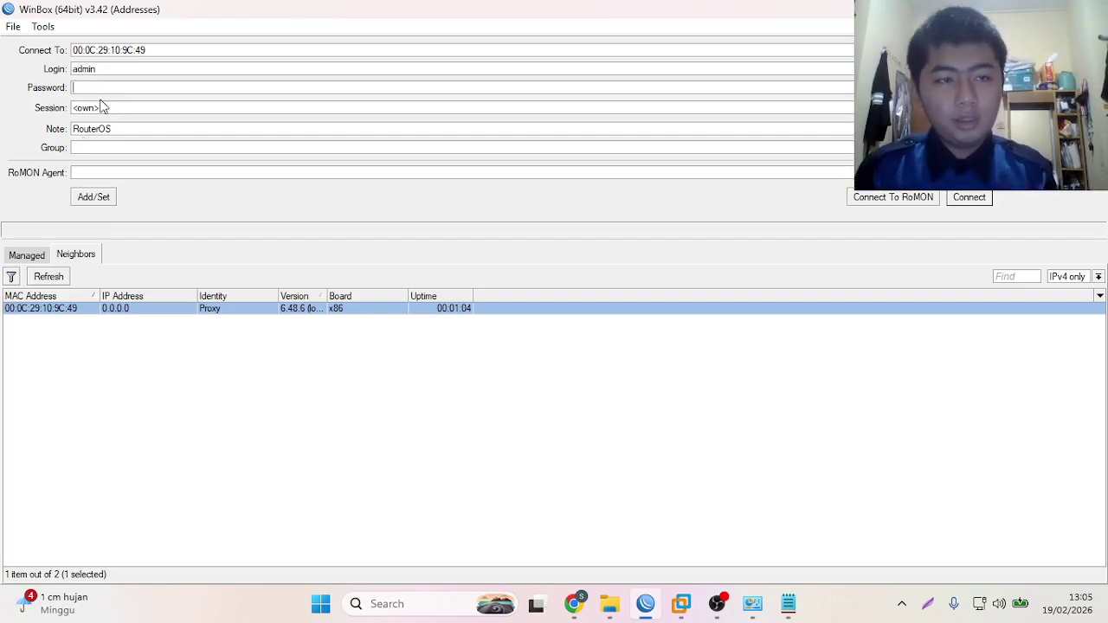
text(***)
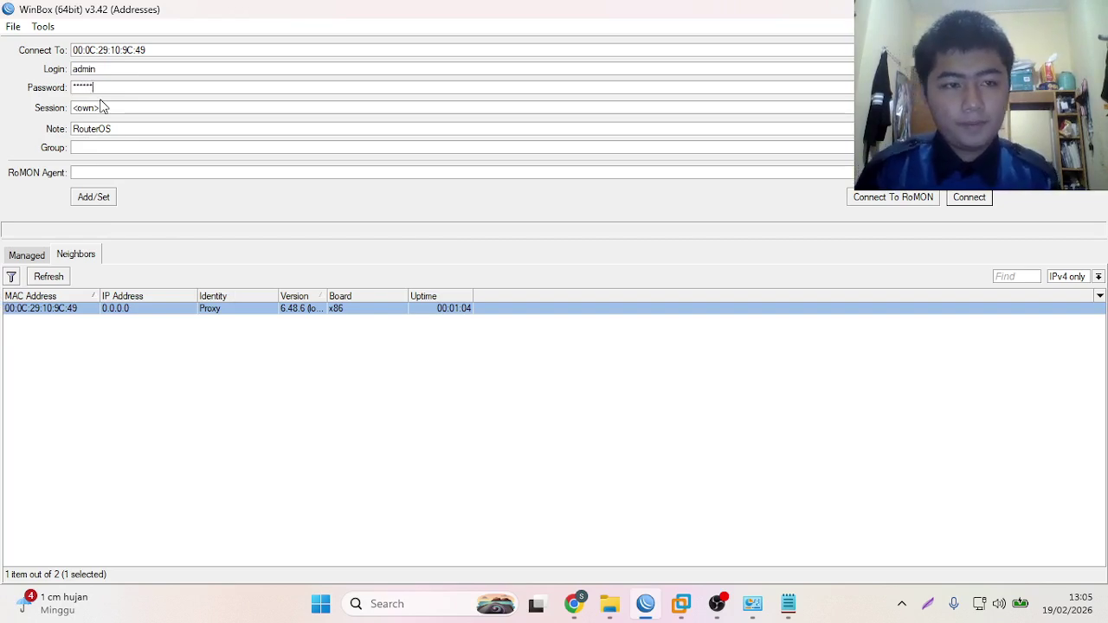
click(969, 198)
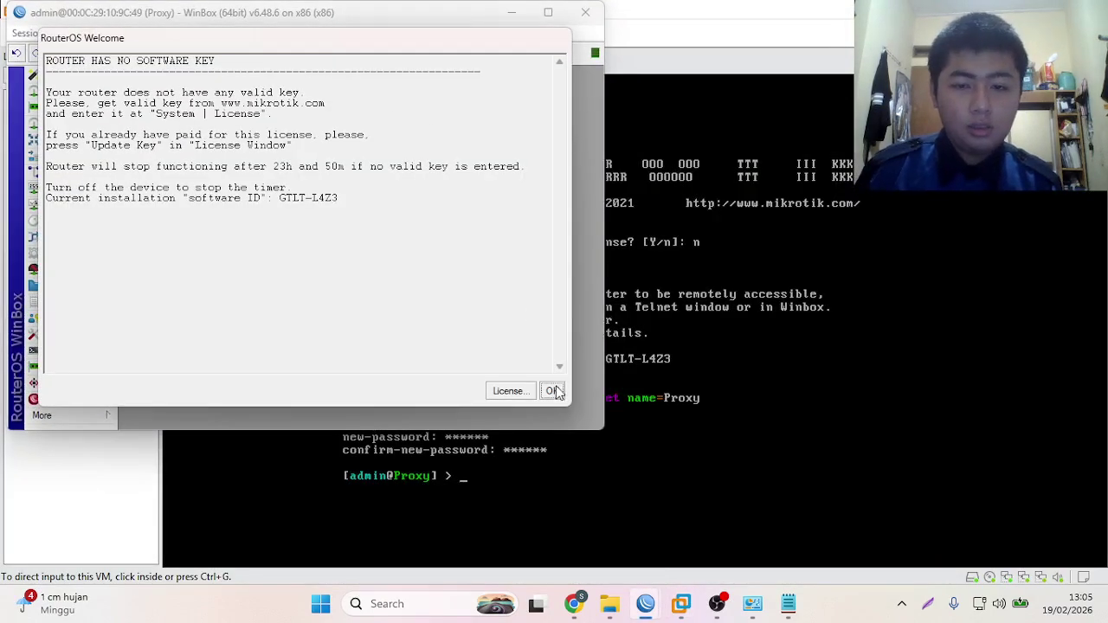
click(552, 391)
click(62, 107)
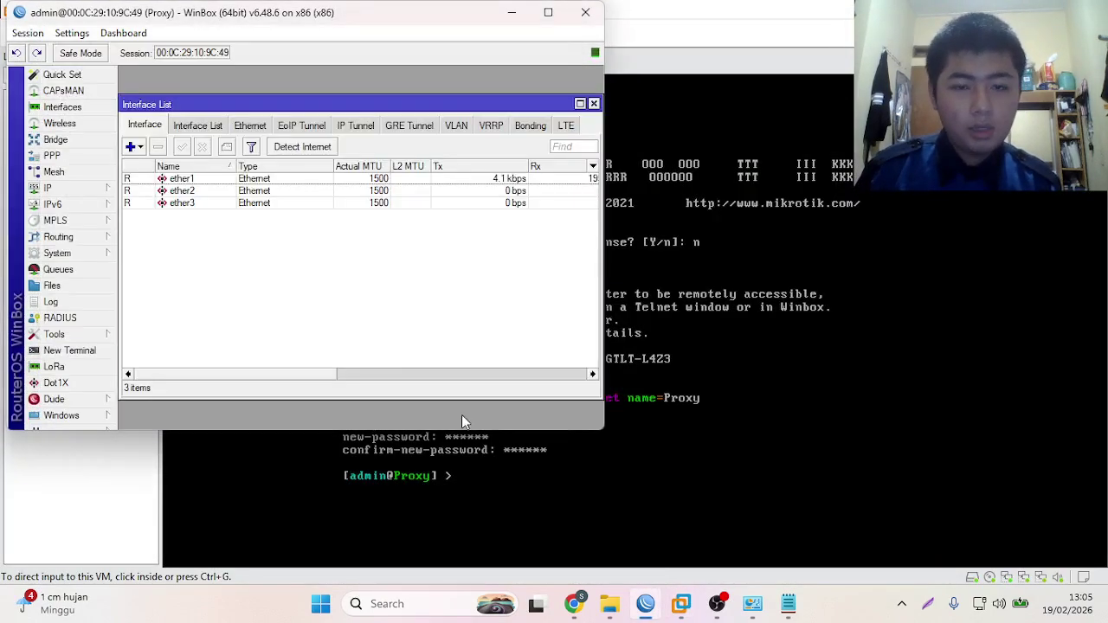
mouse_move(573, 604)
click(575, 537)
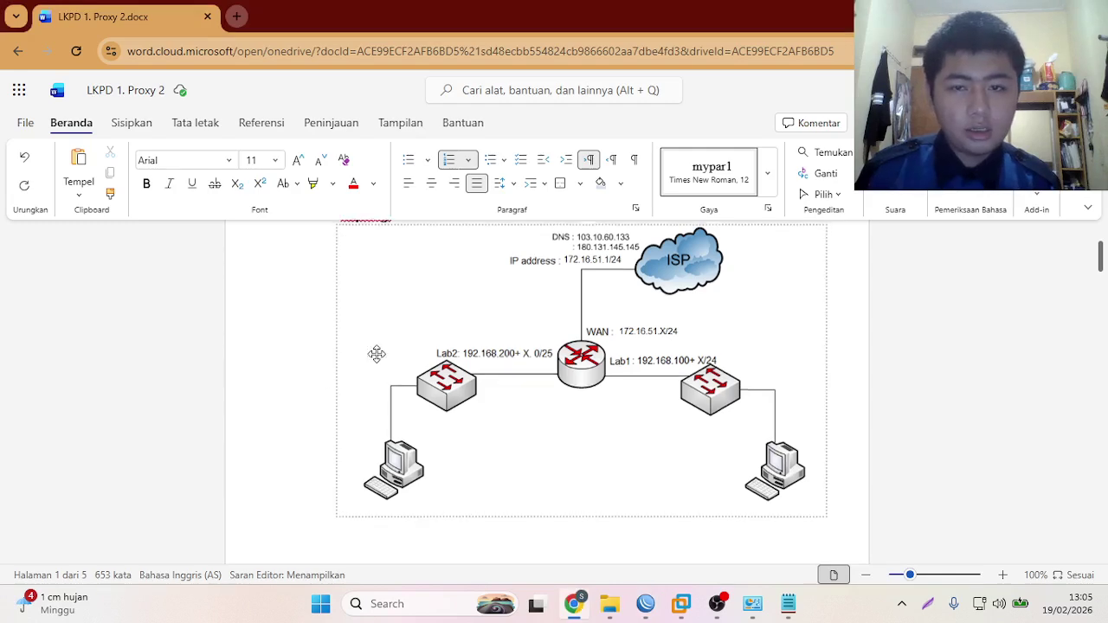
- Scroll through the diagram's WAN, Lab1 and Lab2 addressing, then return to the WinBox interface list
scroll(376, 355, up, 2)
scroll(375, 357, down, 3)
scroll(375, 356, up, 2)
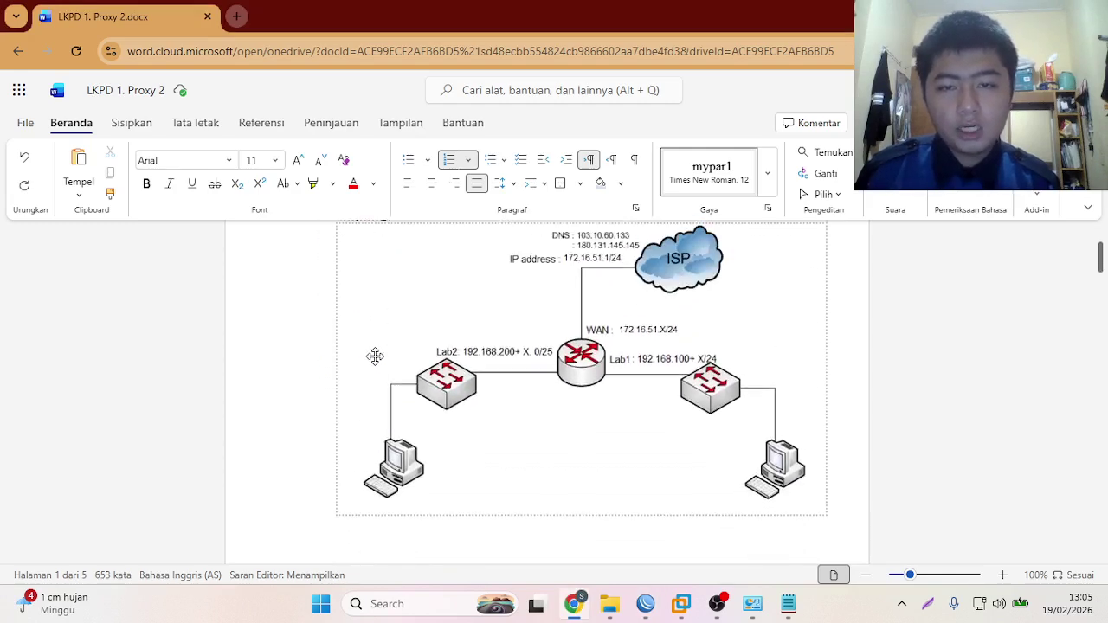
scroll(381, 352, up, 1)
scroll(404, 349, down, 1)
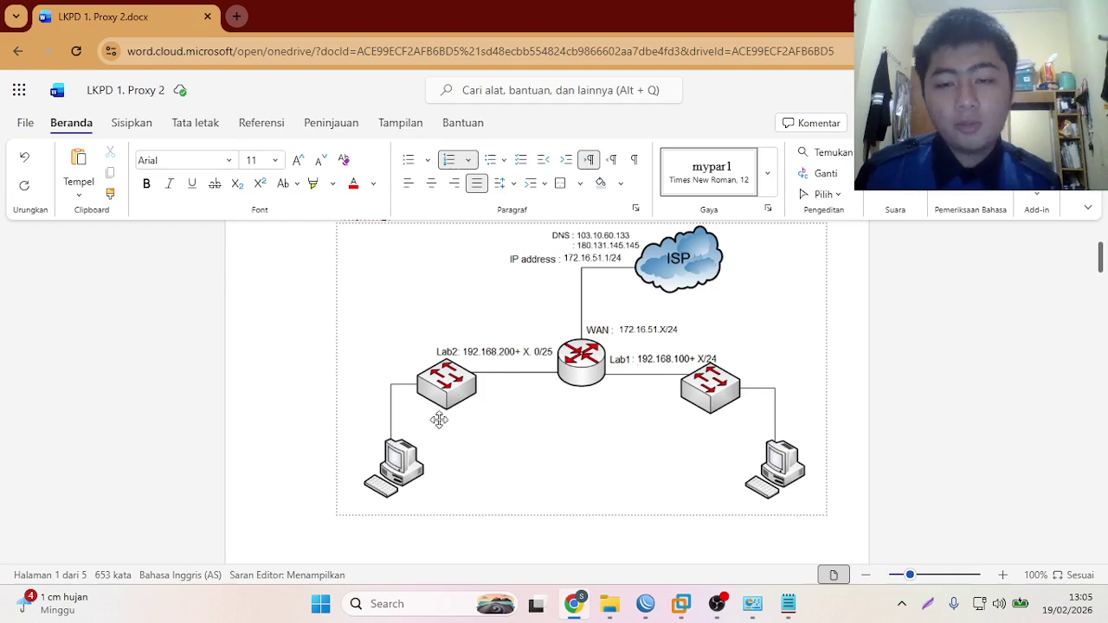
mouse_move(731, 596)
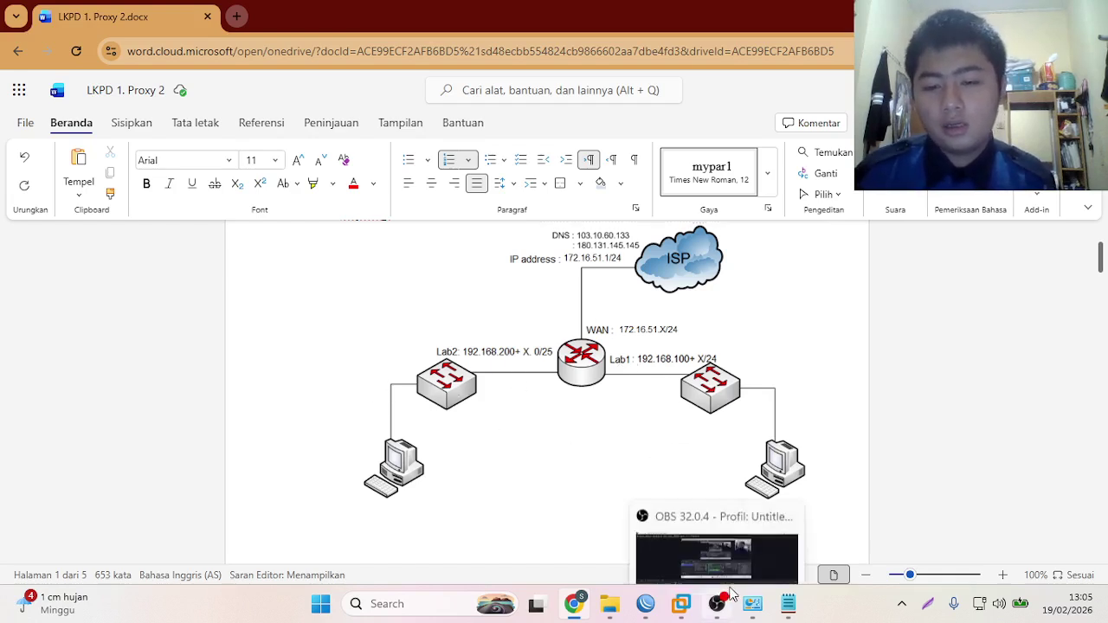
mouse_move(771, 610)
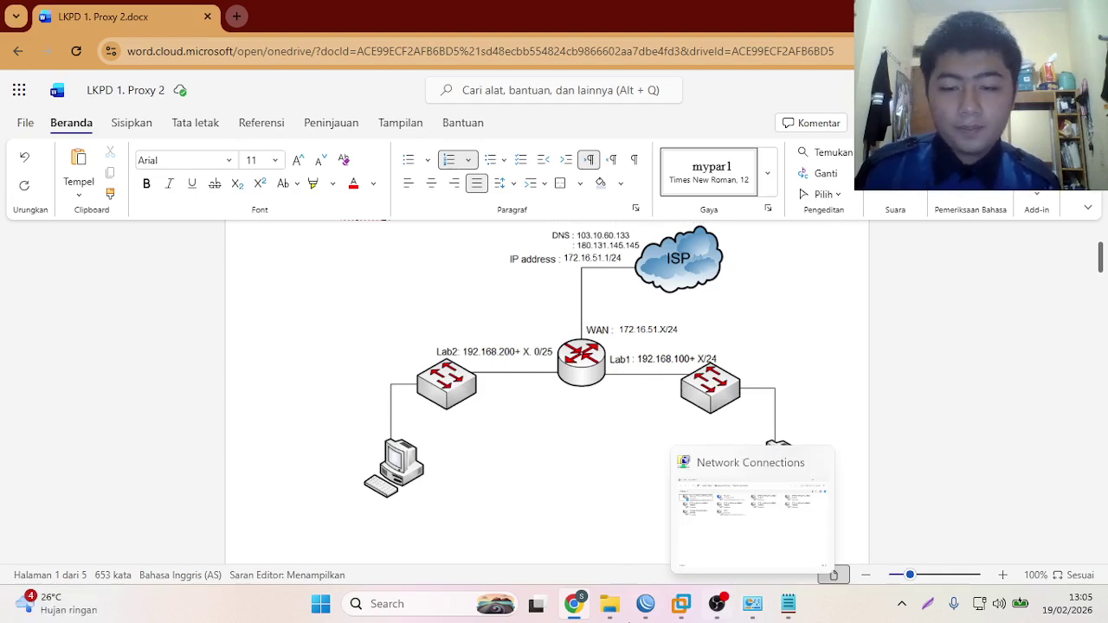
click(636, 613)
- Rename interface ether1 to ether1-wan
double_click(183, 182)
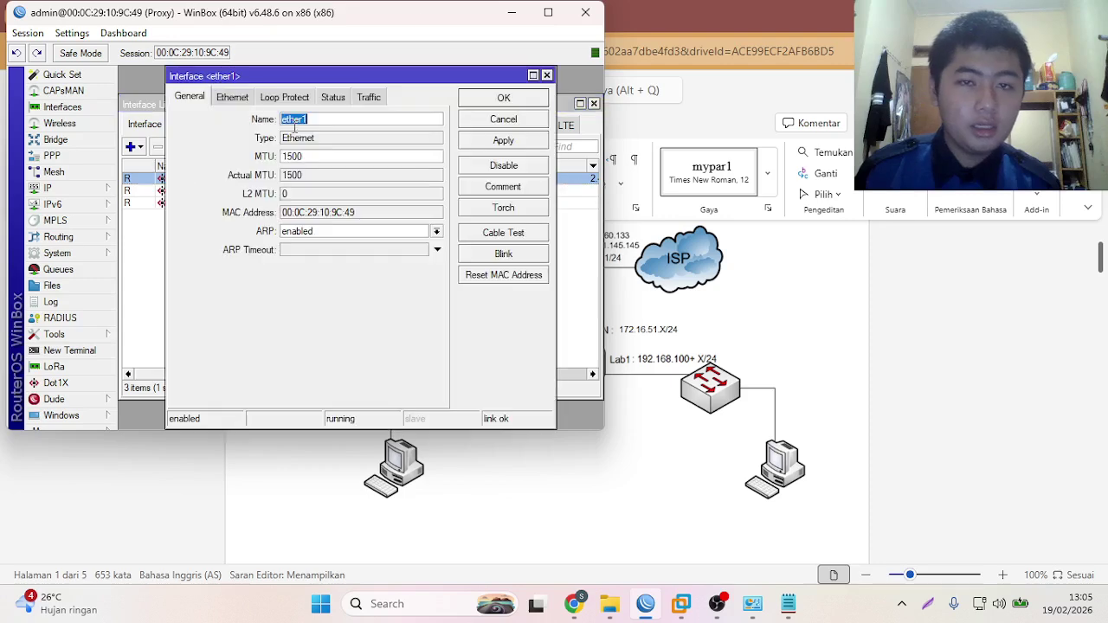
click(547, 12)
click(387, 113)
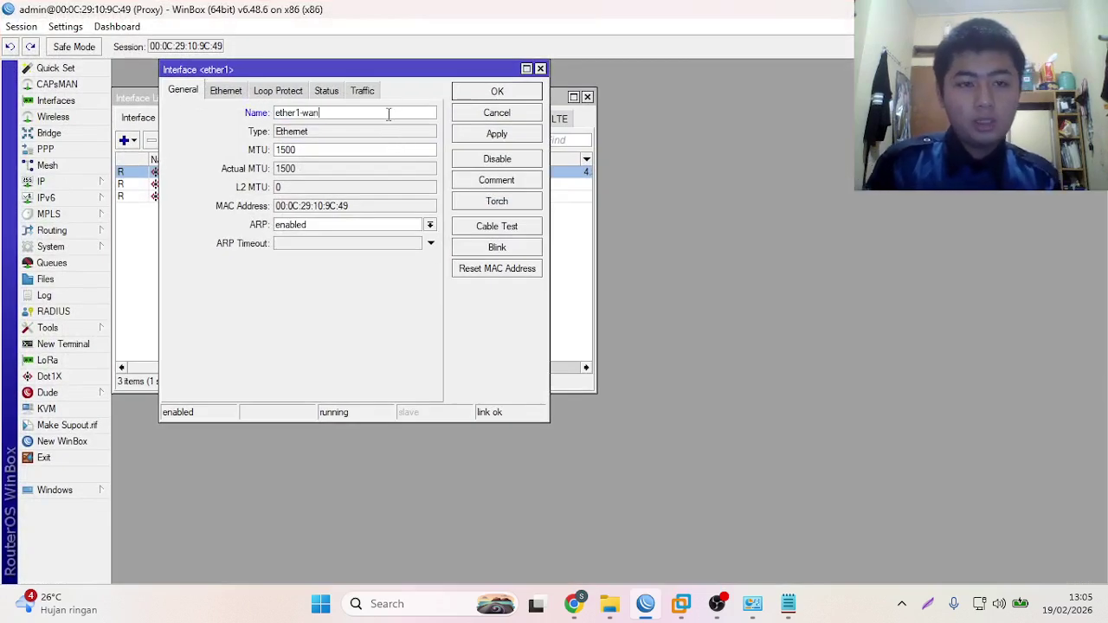
click(496, 134)
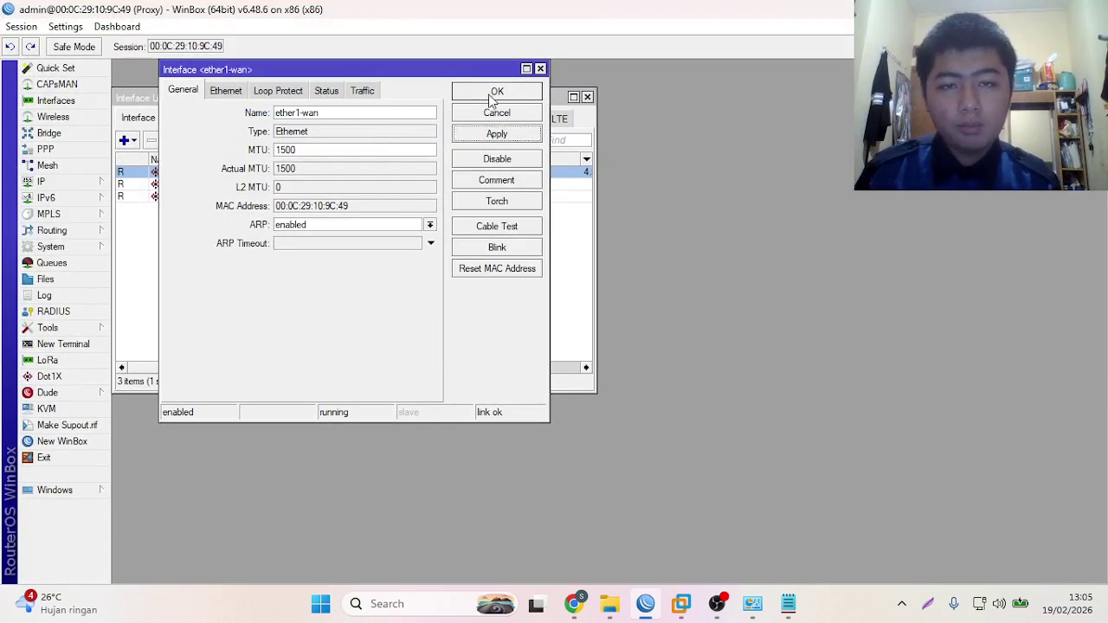
click(495, 92)
- Rename interface ether2 to ether2-lab1
click(187, 185)
double_click(190, 186)
click(335, 112)
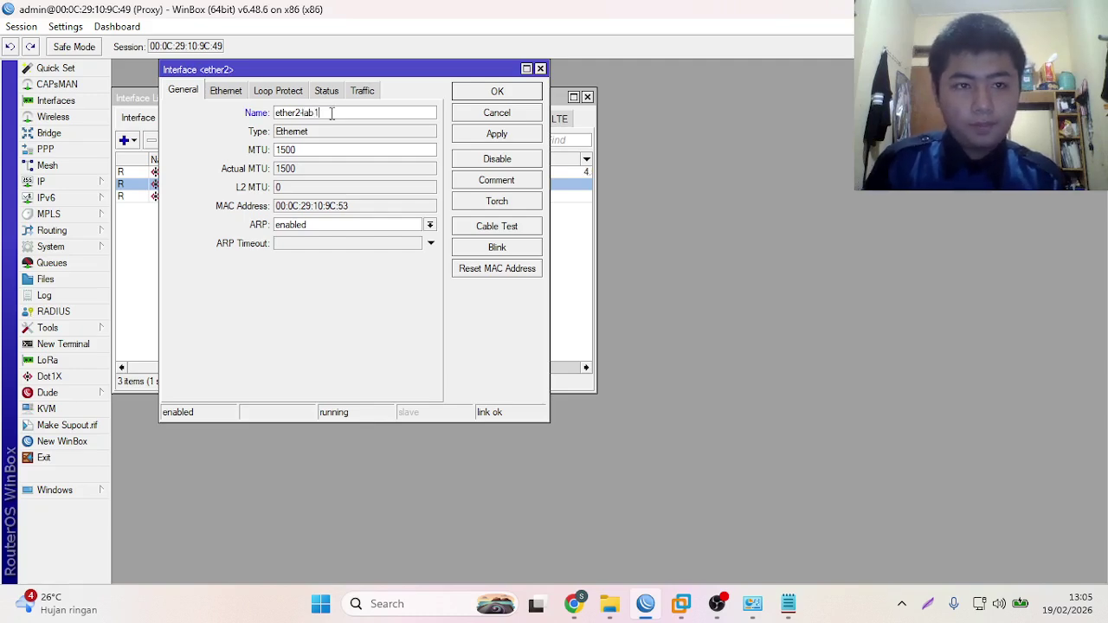
click(473, 139)
click(494, 95)
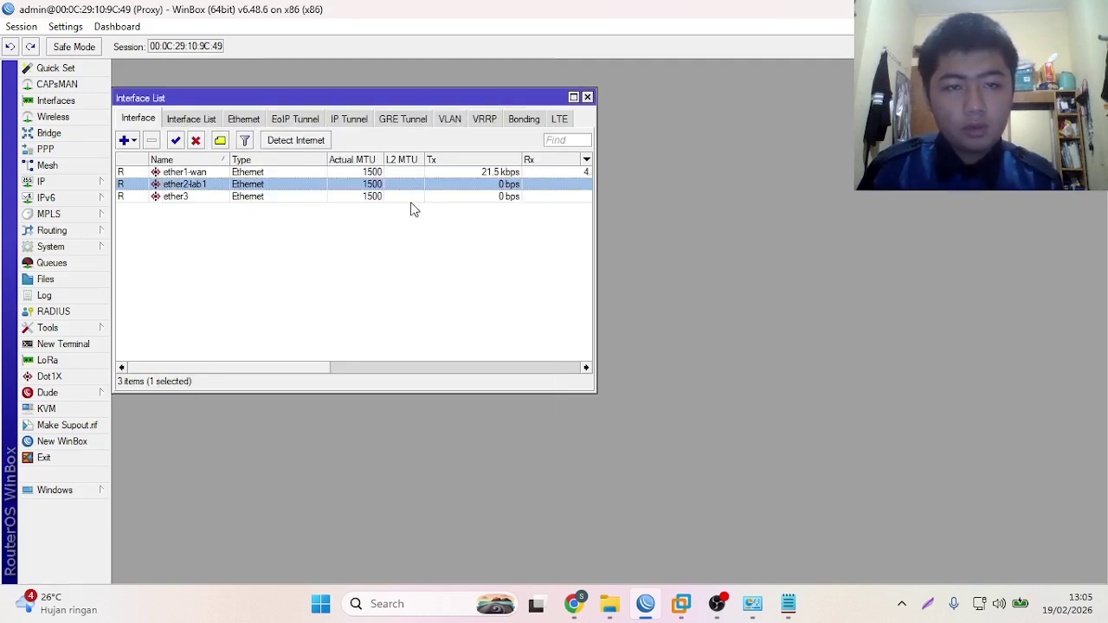
- Rename interface ether3 to ether3-lab2
click(300, 210)
double_click(297, 197)
click(373, 116)
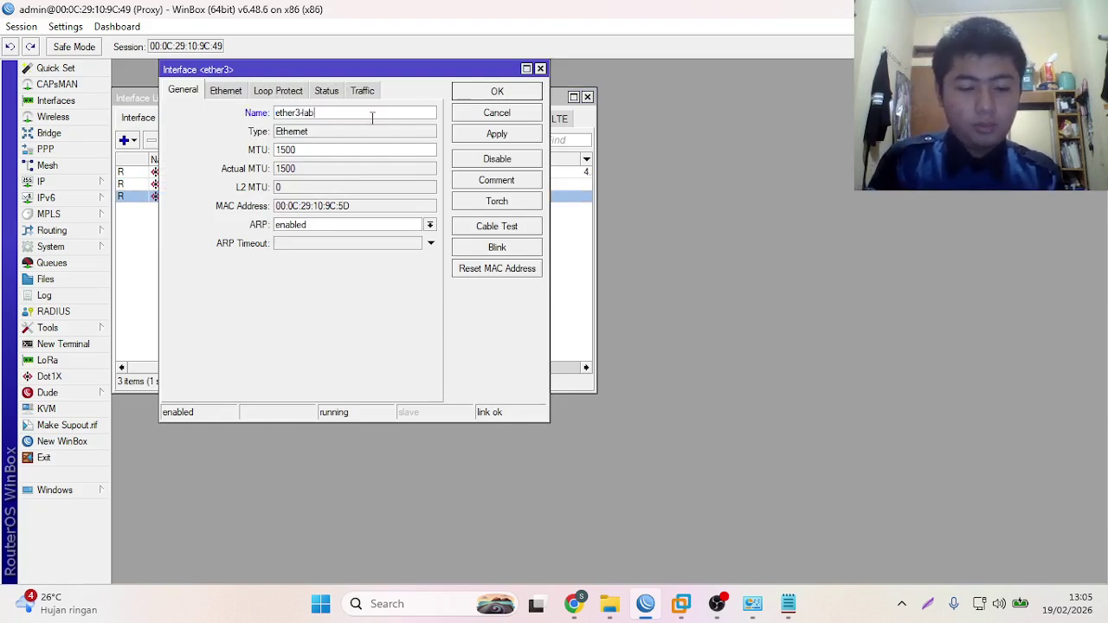
click(496, 133)
click(497, 91)
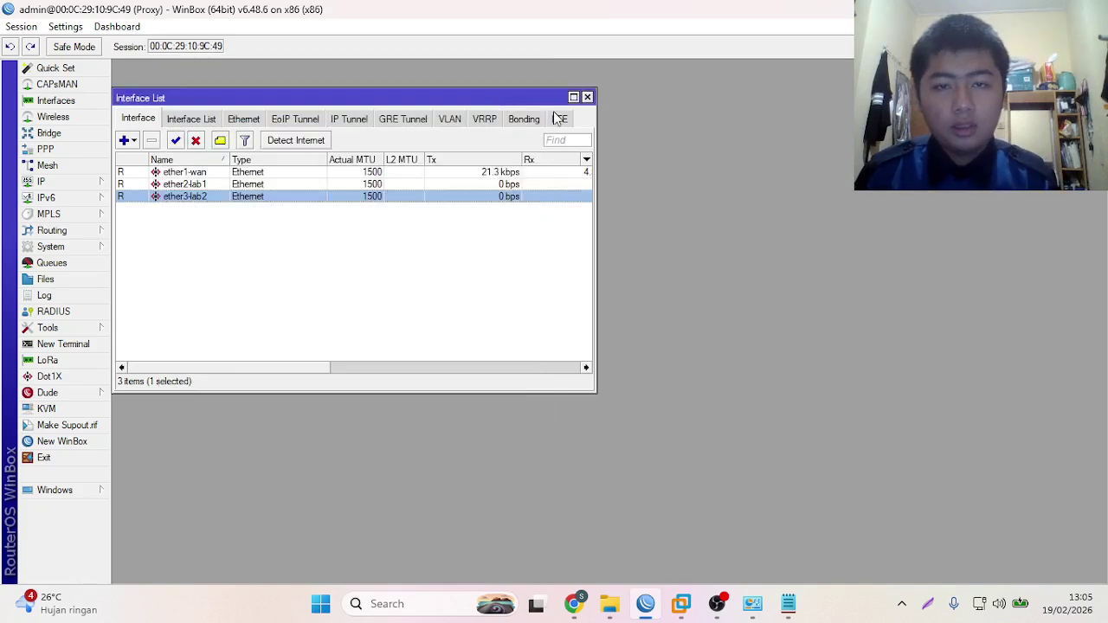
click(573, 96)
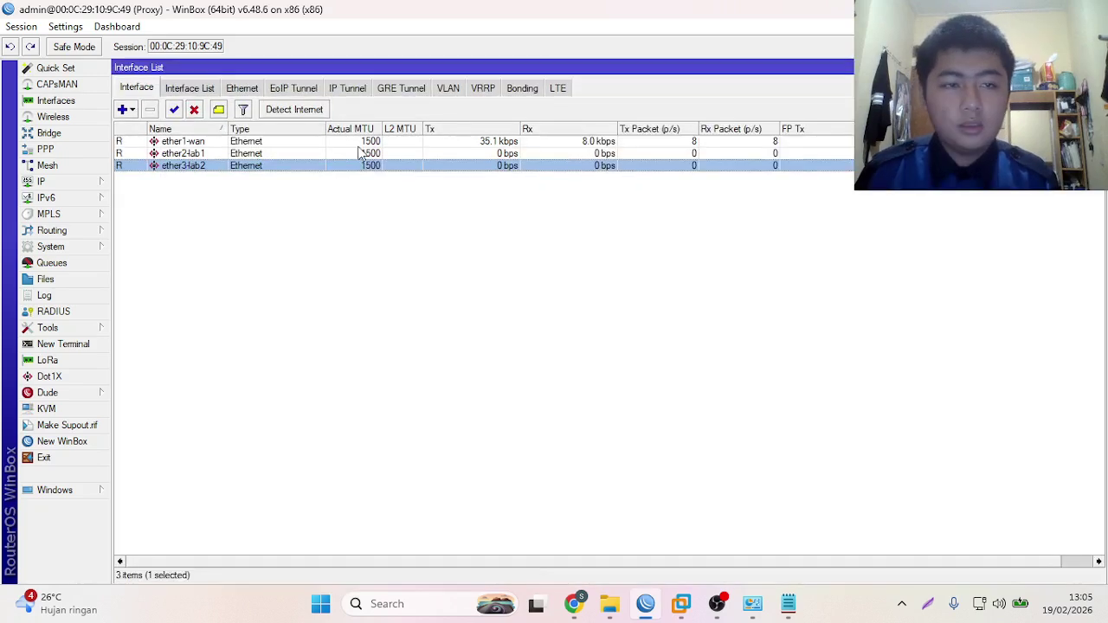
- Add a DHCP client on ether1-wan, getting a 192.168.0.x address, and open IP Addresses
click(61, 183)
click(160, 233)
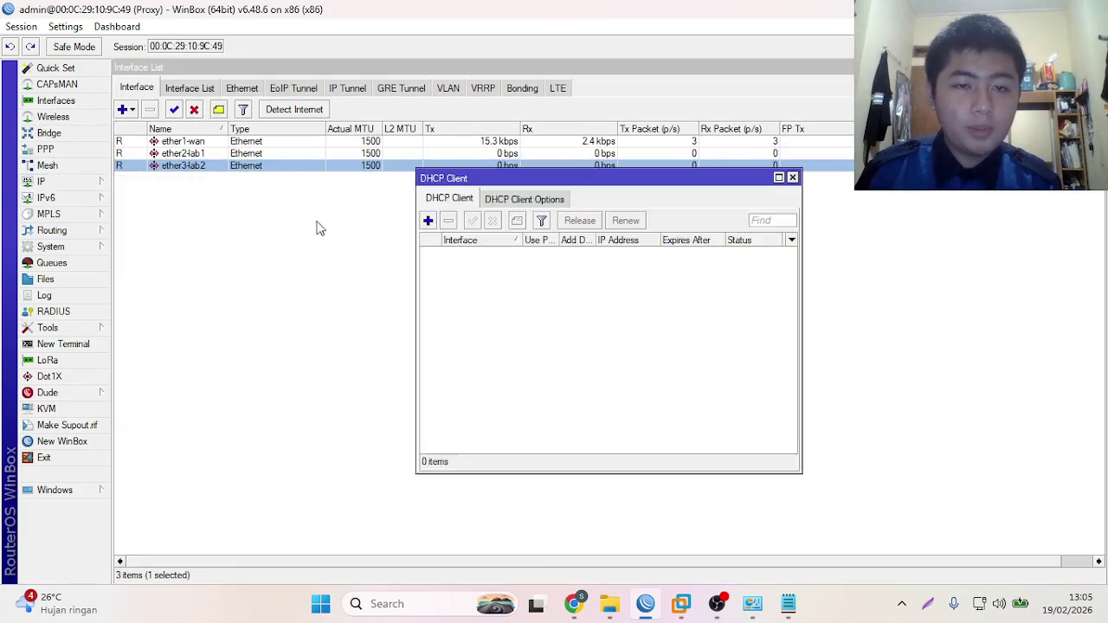
click(428, 221)
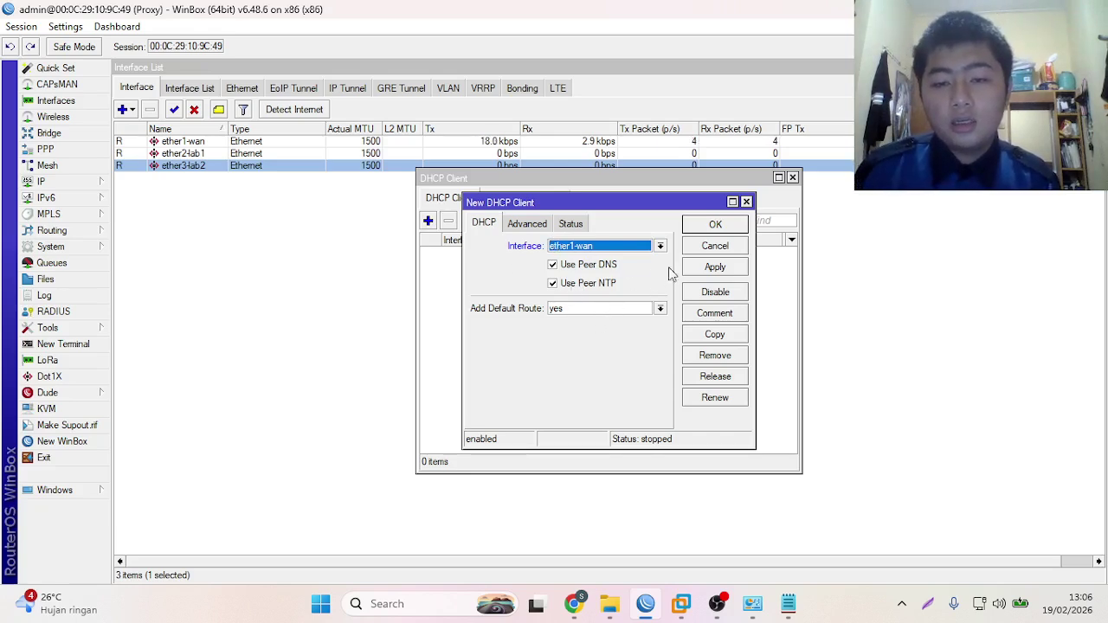
click(715, 268)
click(715, 226)
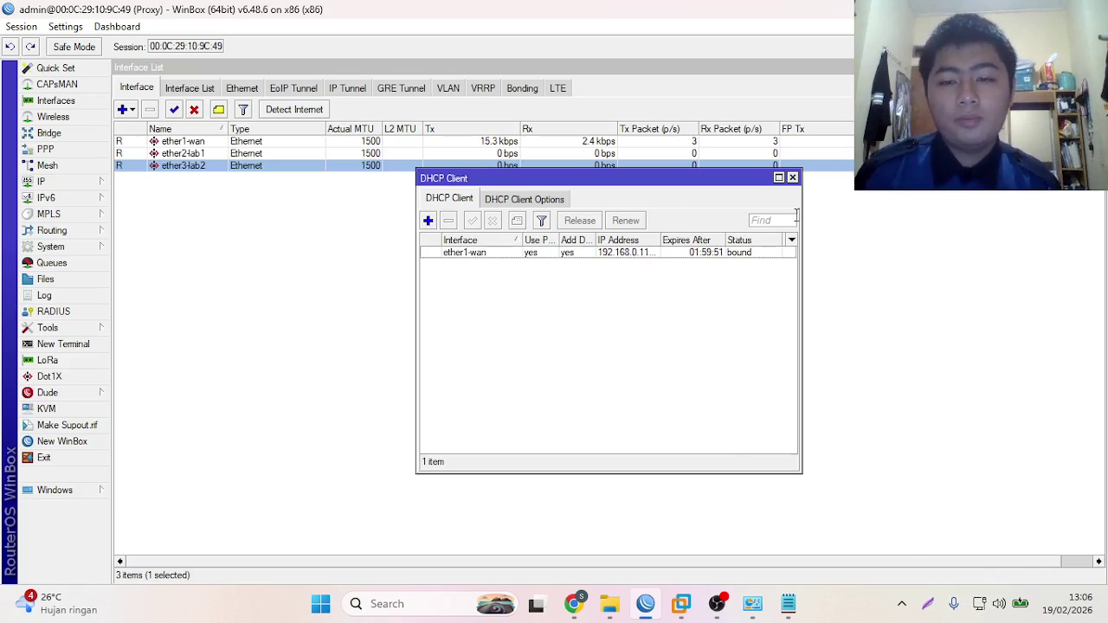
click(792, 179)
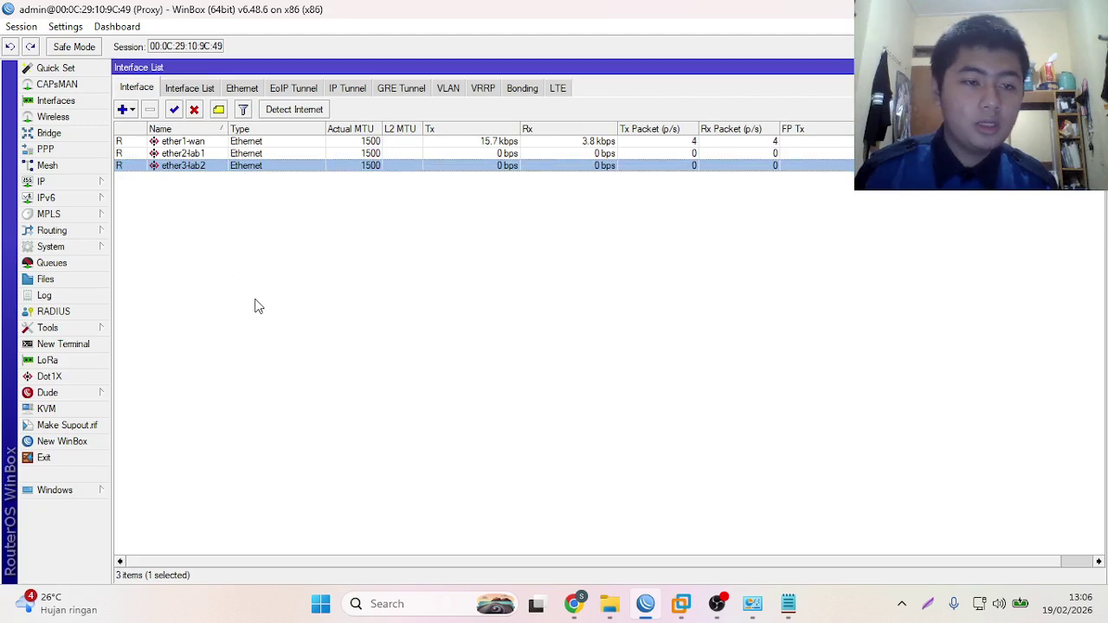
click(76, 181)
click(141, 215)
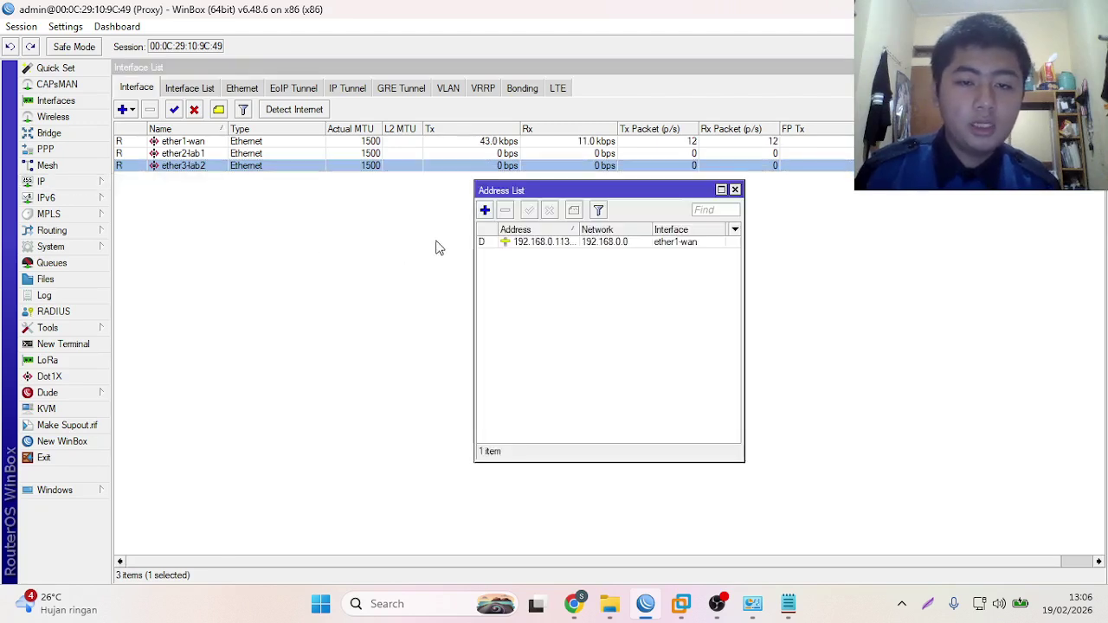
- Add the address 192.168.124.1/24 on interface ether2-lab1
click(485, 211)
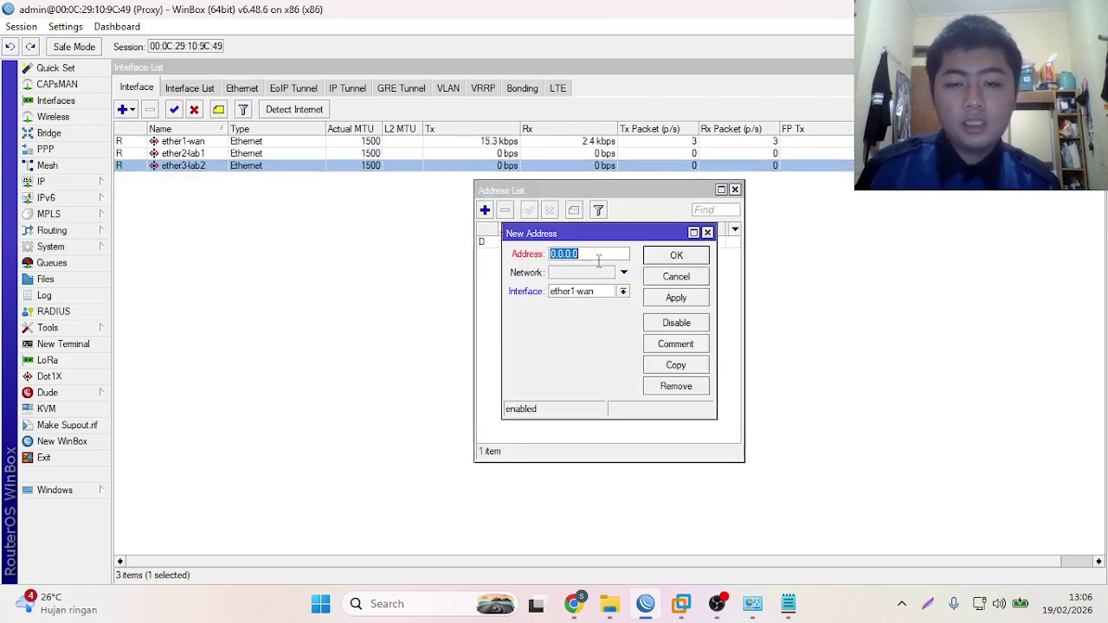
text(192.168.124.1/24)
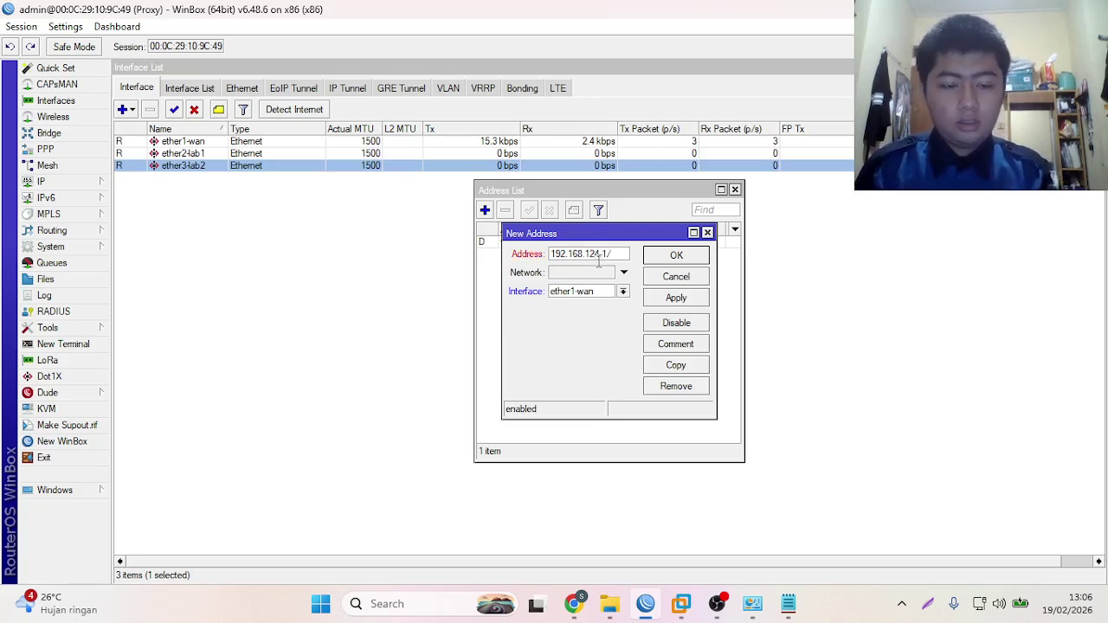
click(573, 603)
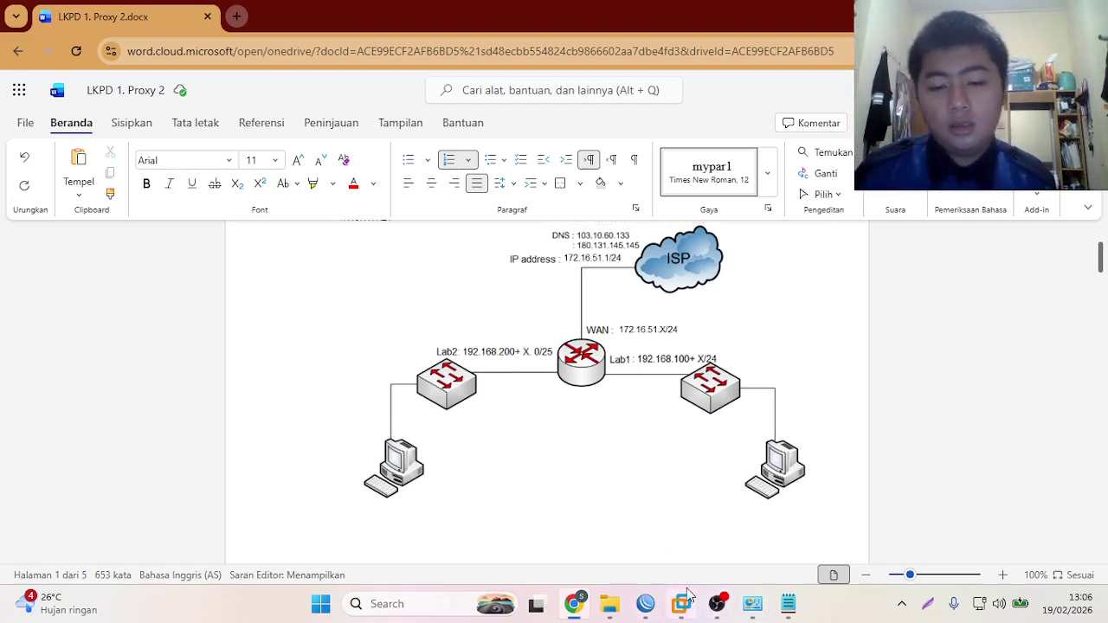
click(644, 611)
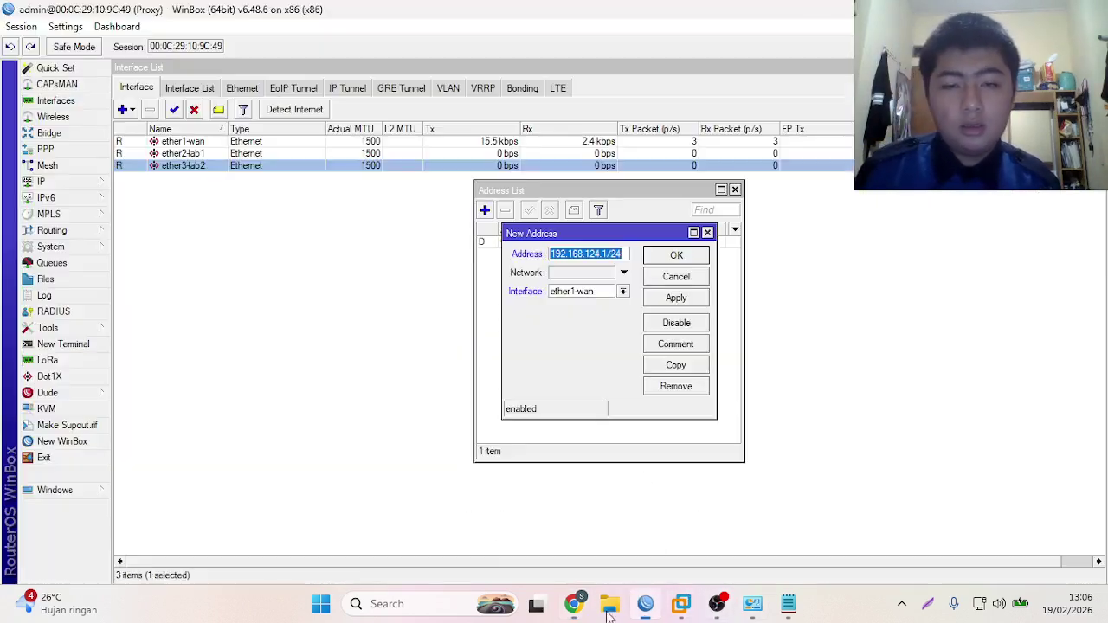
click(623, 272)
click(647, 292)
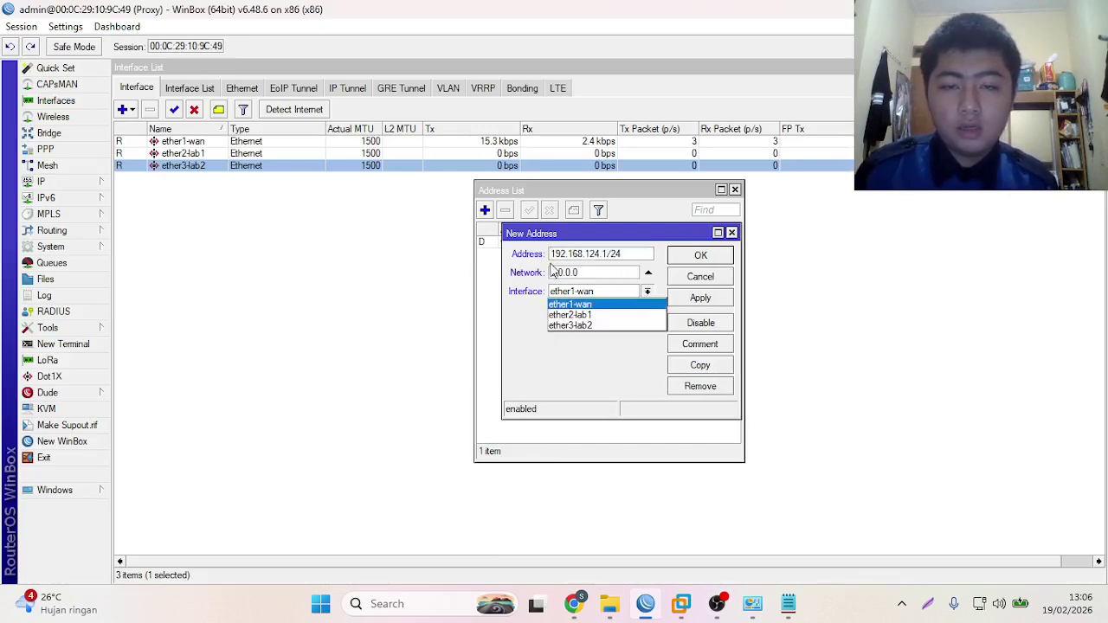
click(579, 316)
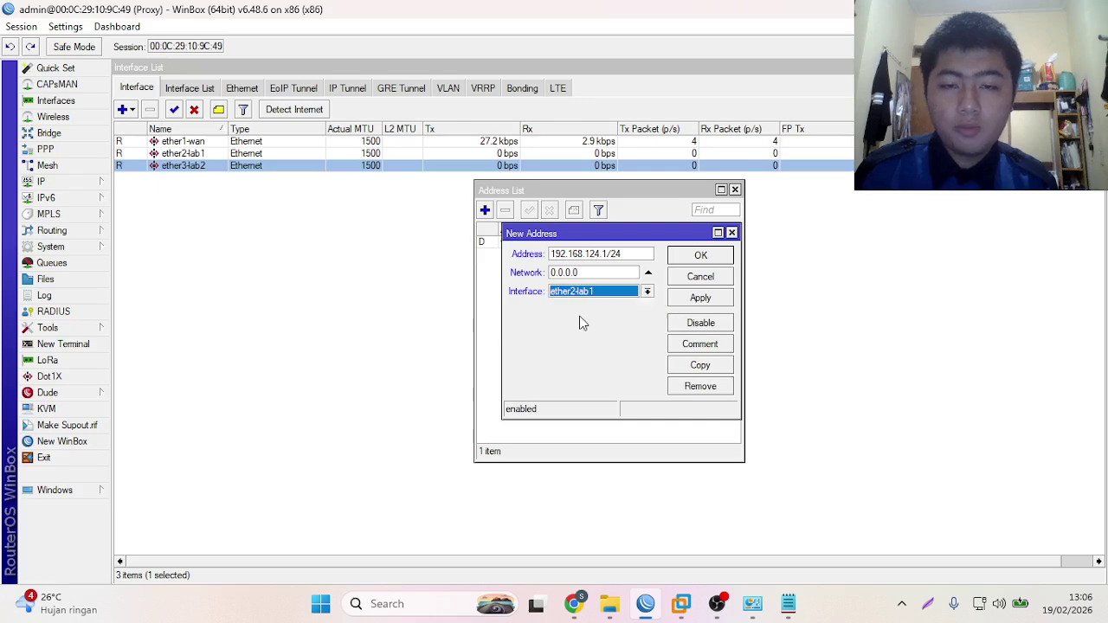
click(700, 298)
click(700, 256)
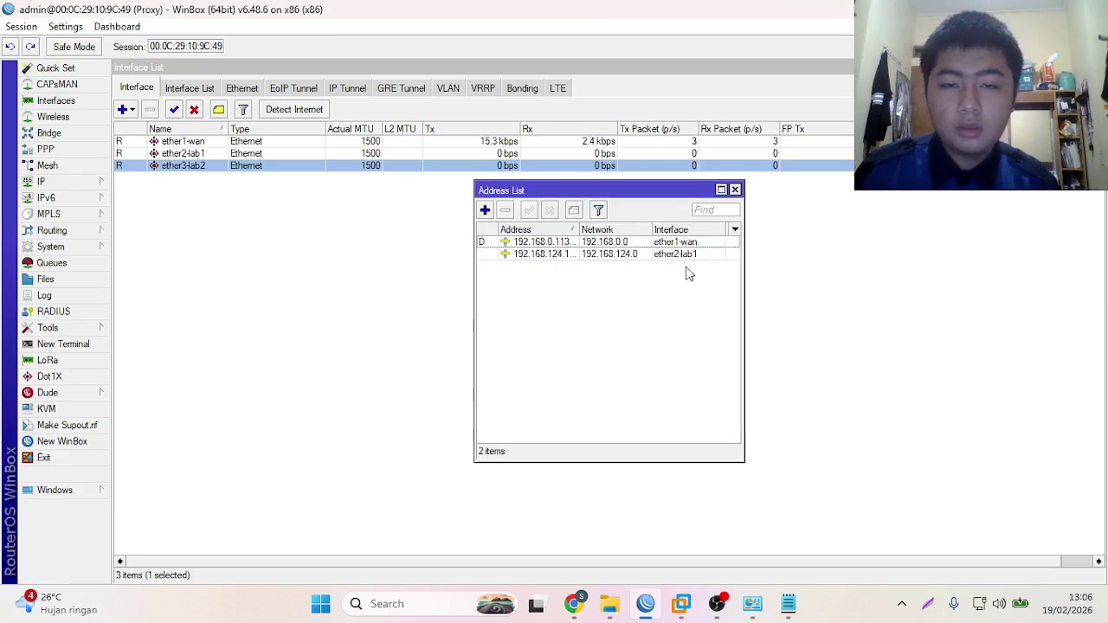
- Copy it as 192.168.224.1/24 on ether3-lab2 and close the address list
double_click(518, 255)
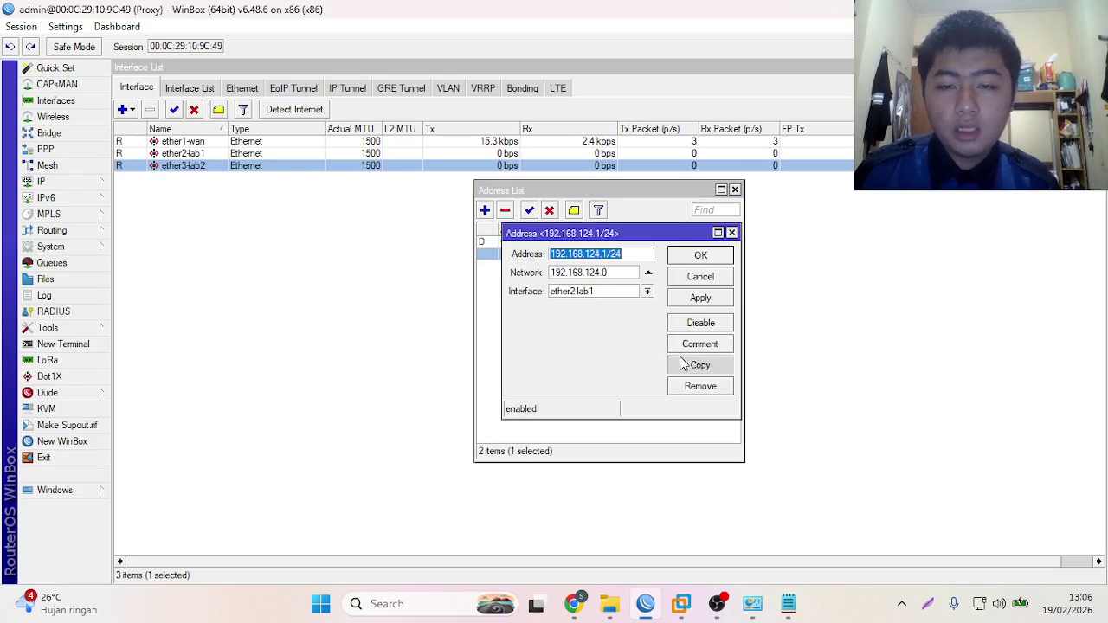
click(683, 363)
click(607, 272)
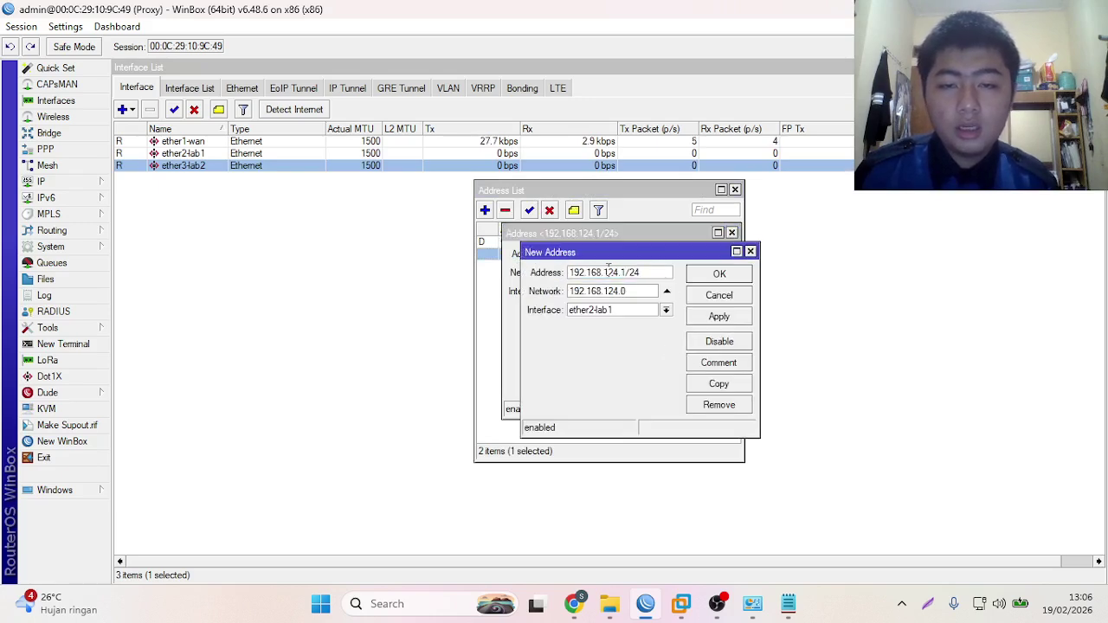
key(BackSpace)
text(2)
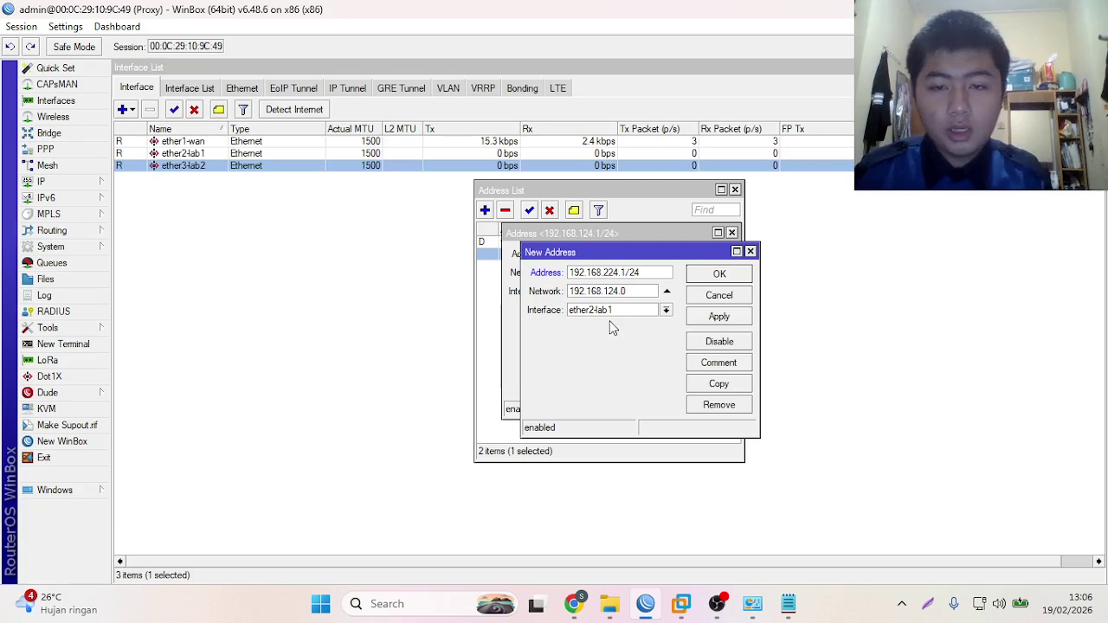
click(606, 311)
click(593, 342)
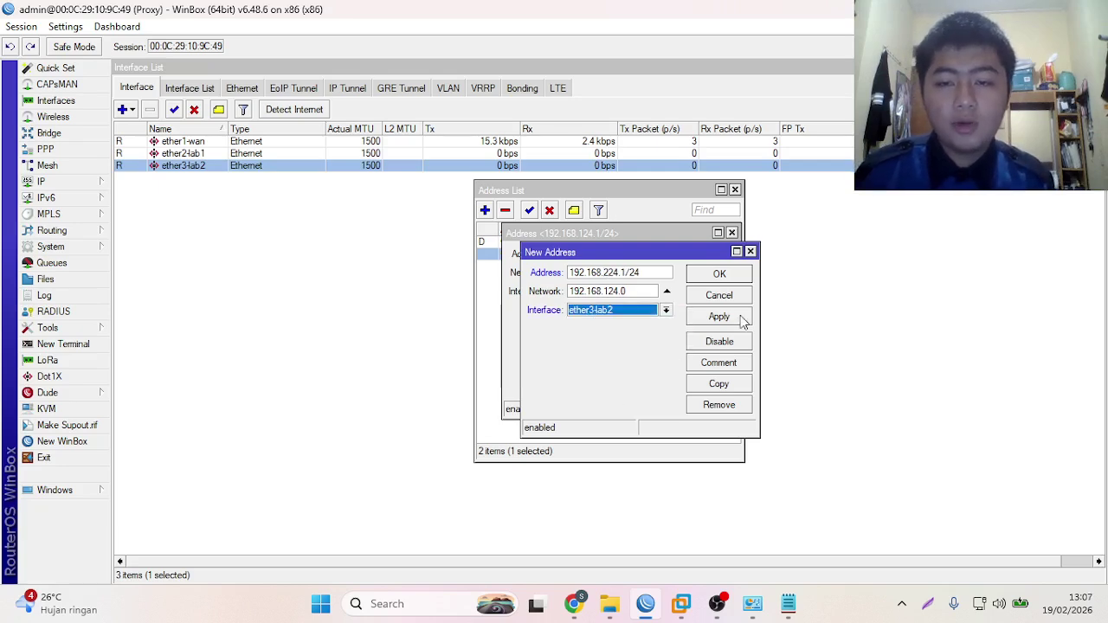
click(740, 316)
click(743, 272)
click(731, 233)
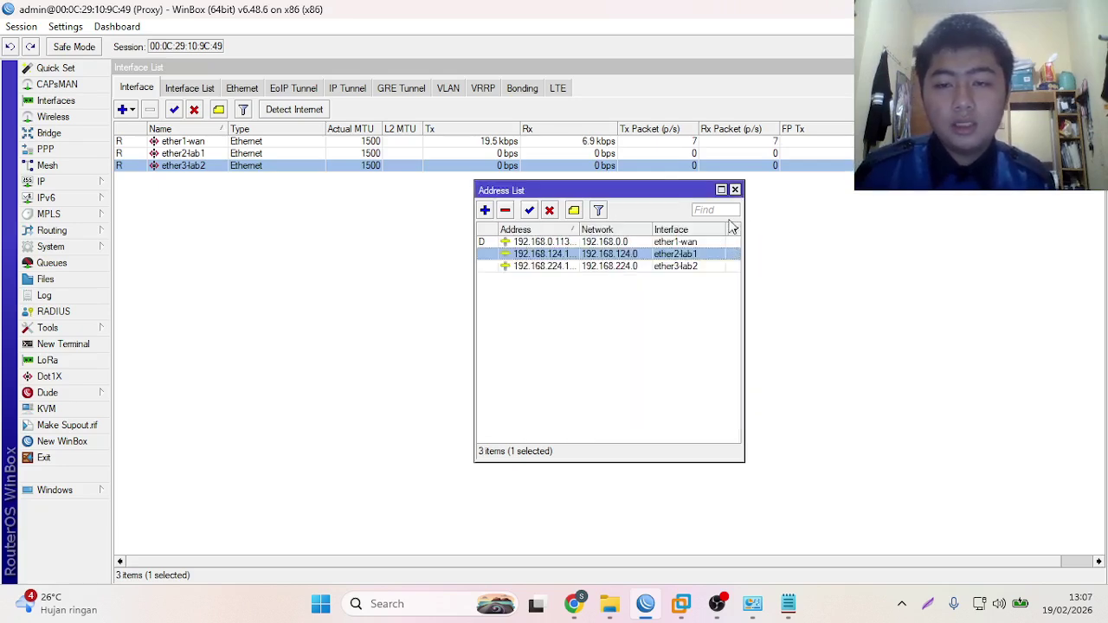
click(651, 320)
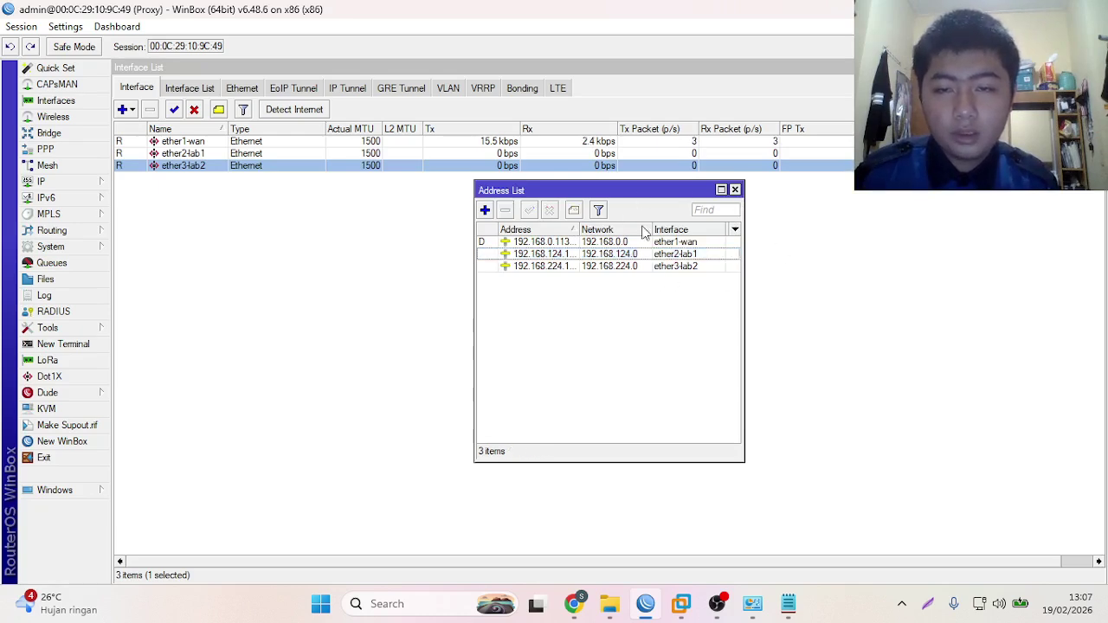
click(734, 190)
- Tick Allow Remote Requests in IP > DNS and apply the setting
click(55, 181)
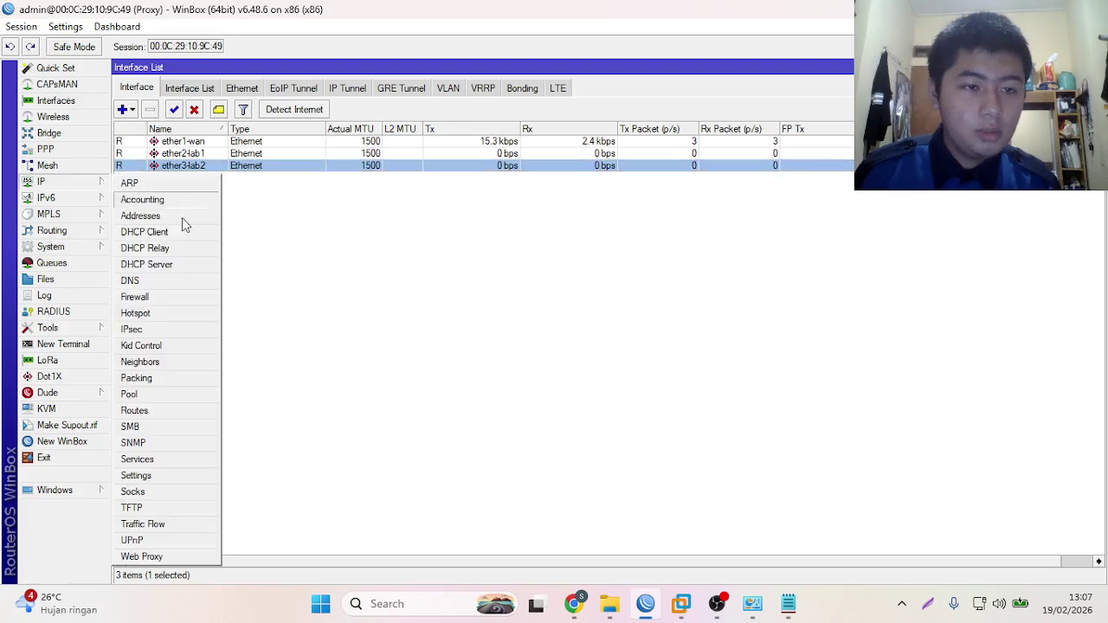
click(156, 282)
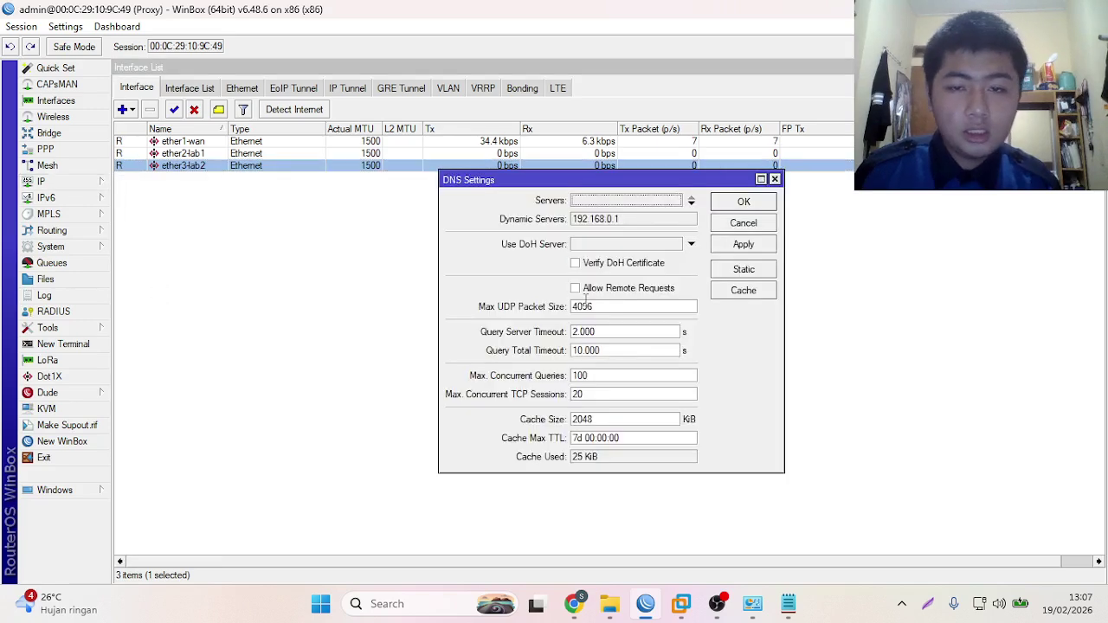
click(575, 288)
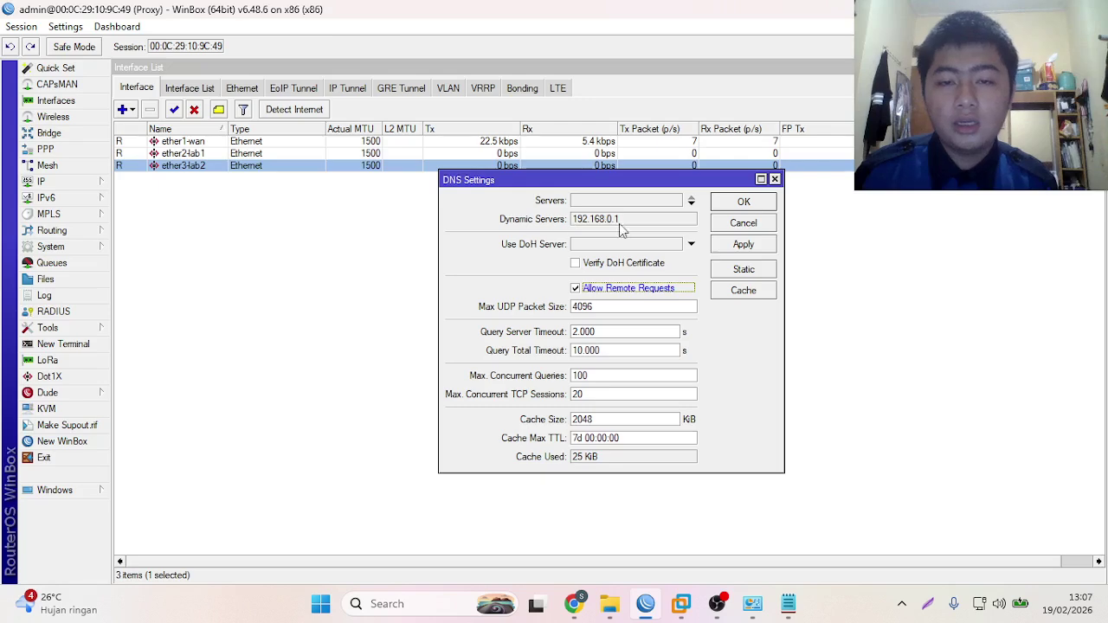
click(742, 246)
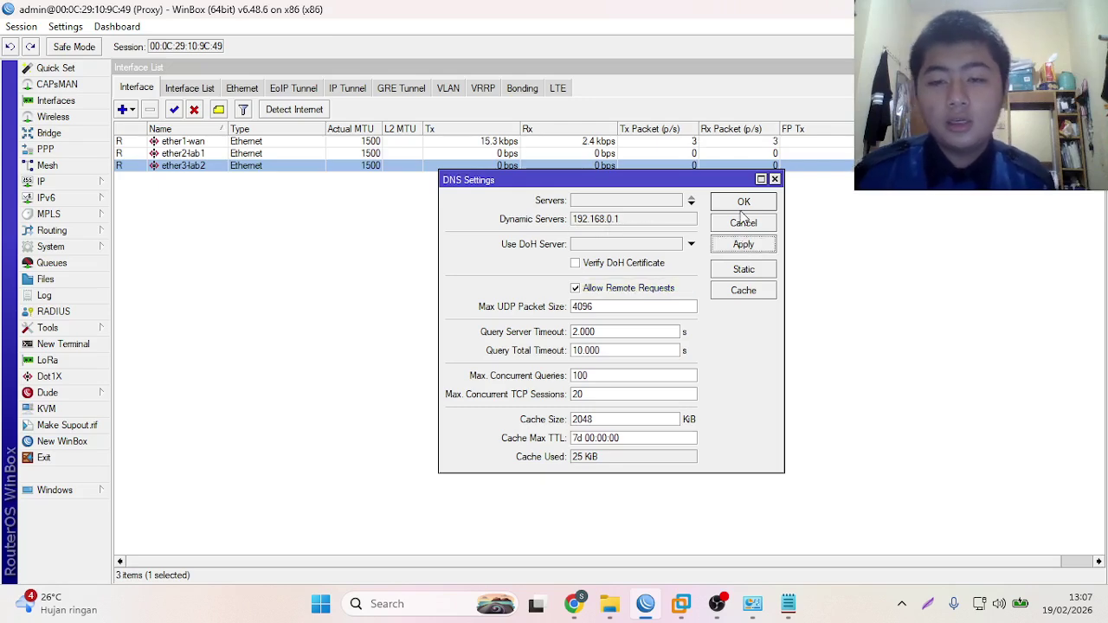
click(743, 201)
click(38, 182)
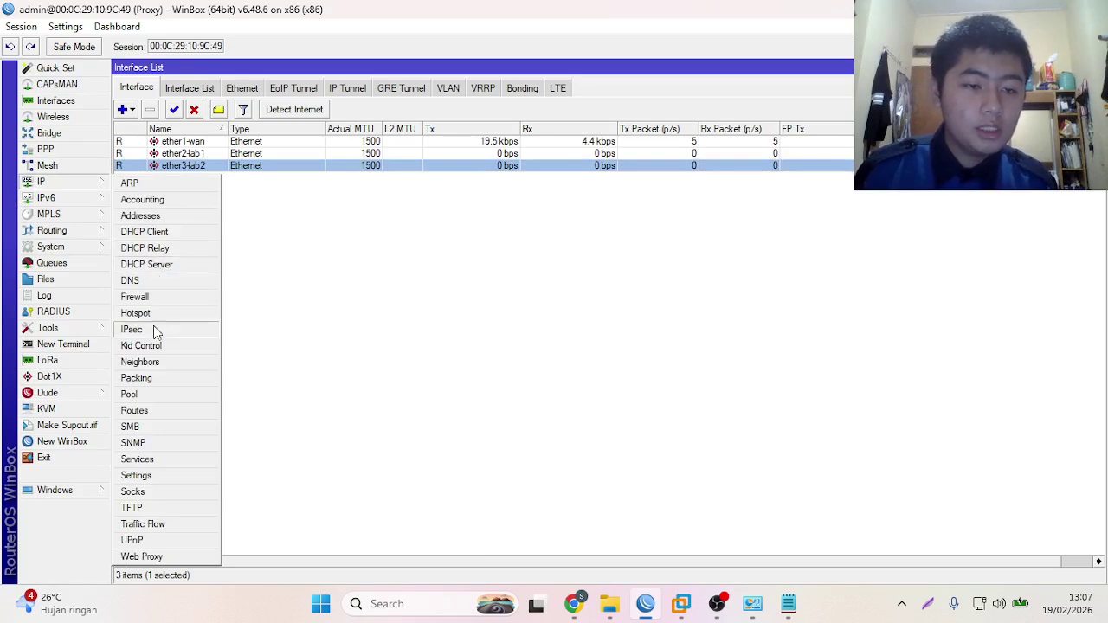
click(139, 410)
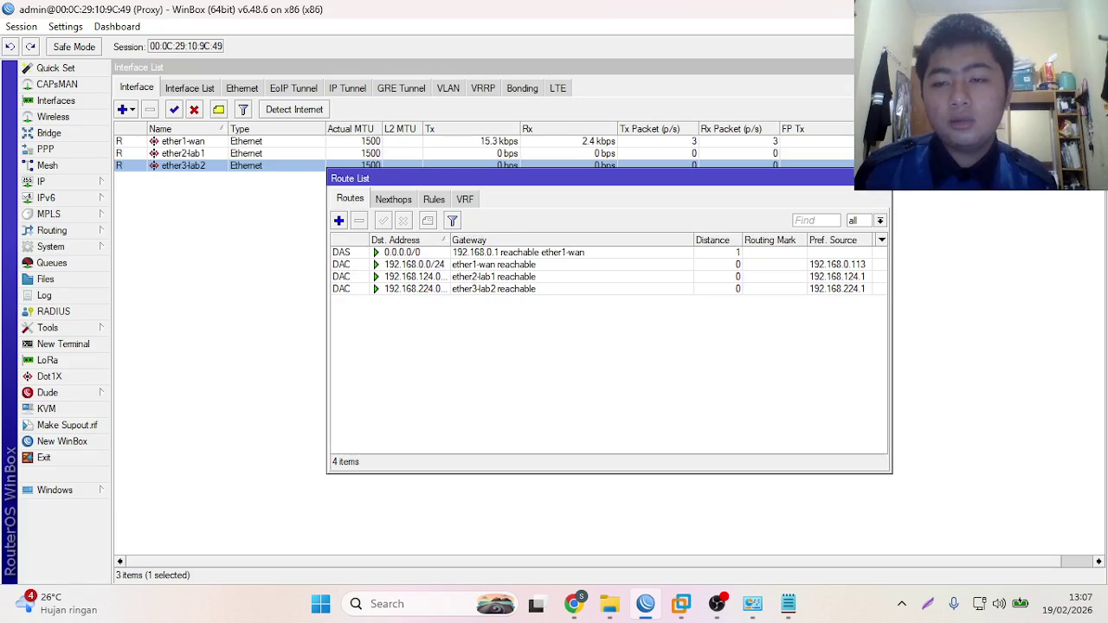
click(883, 179)
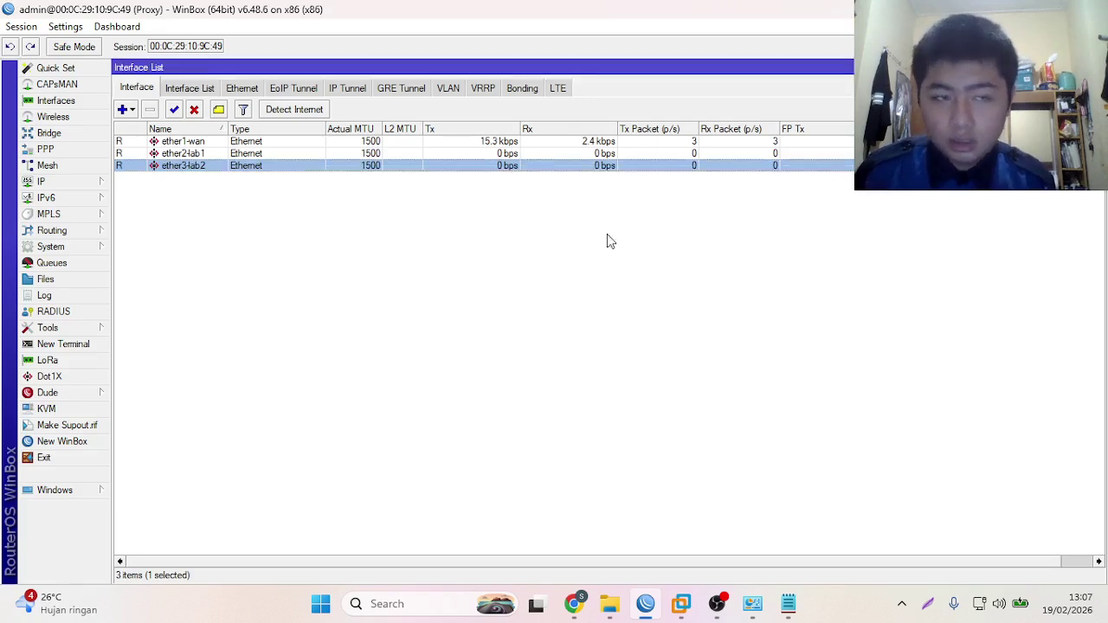
click(53, 345)
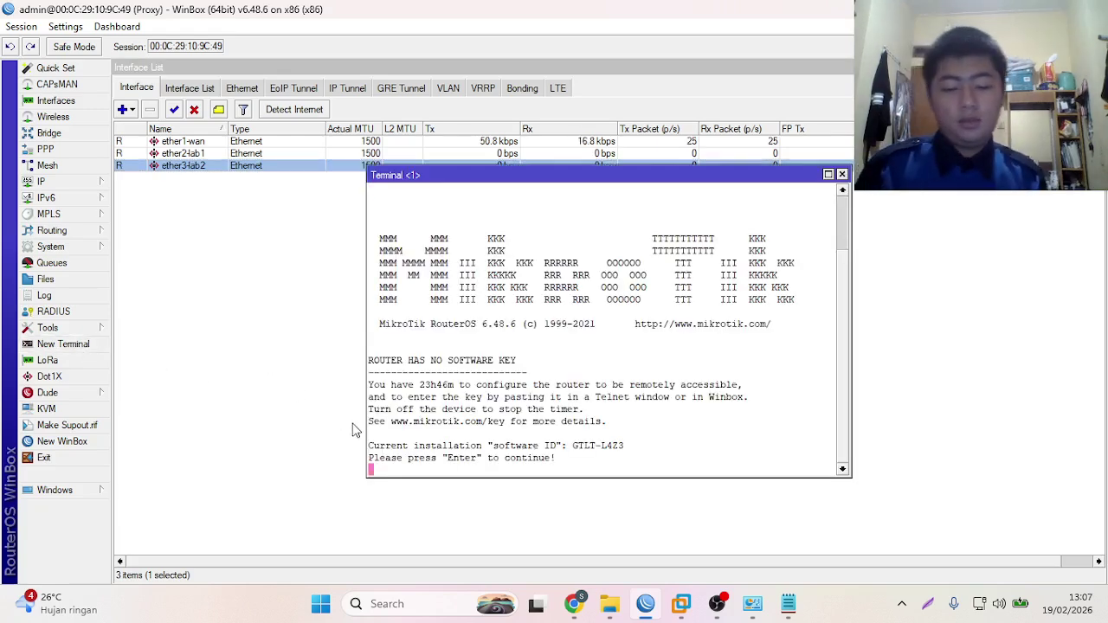
key(Return)
text(ping )
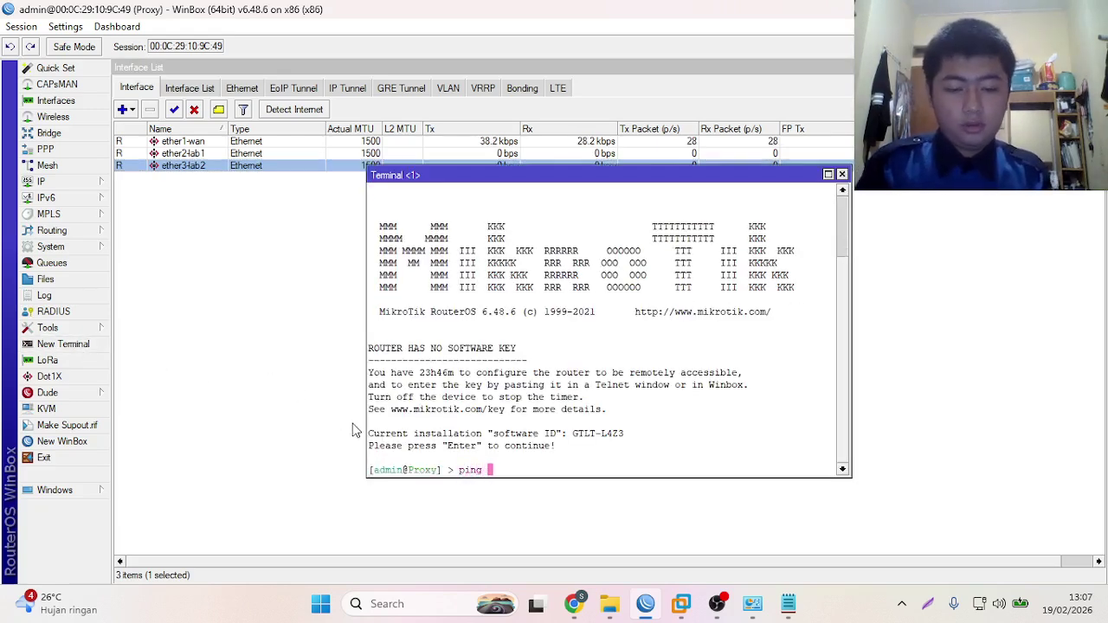
text(google.com)
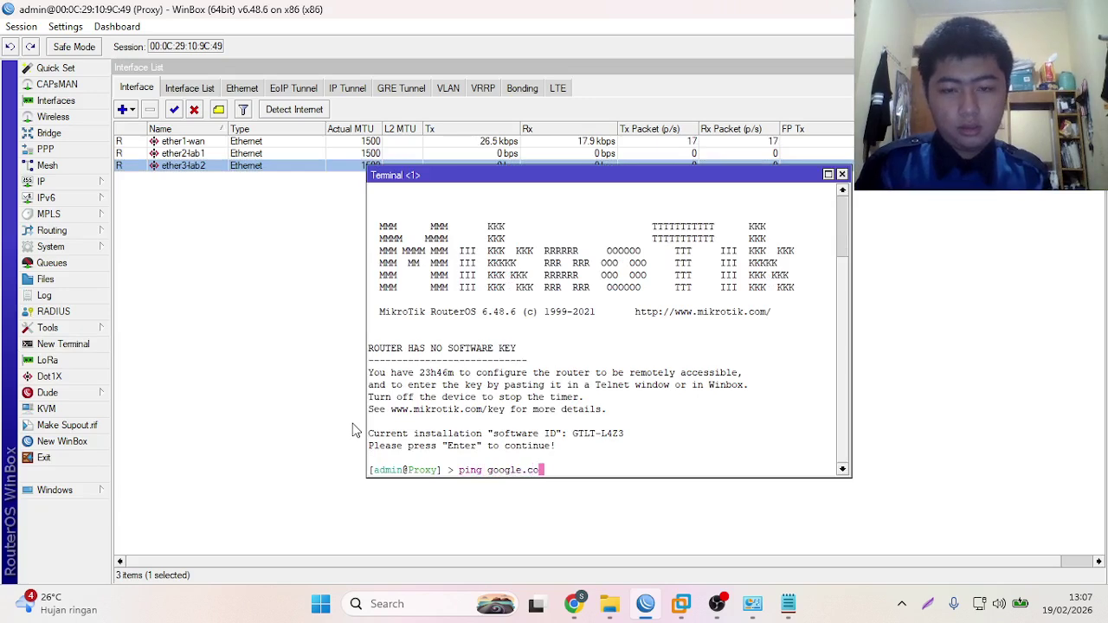
key(Return)
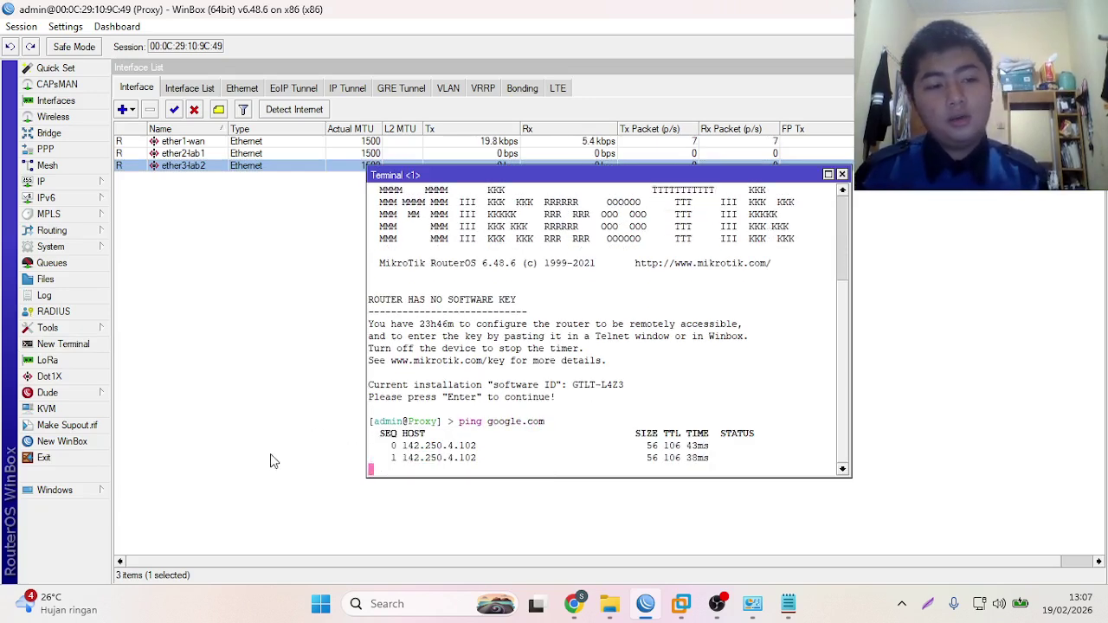
key(ctrl+c)
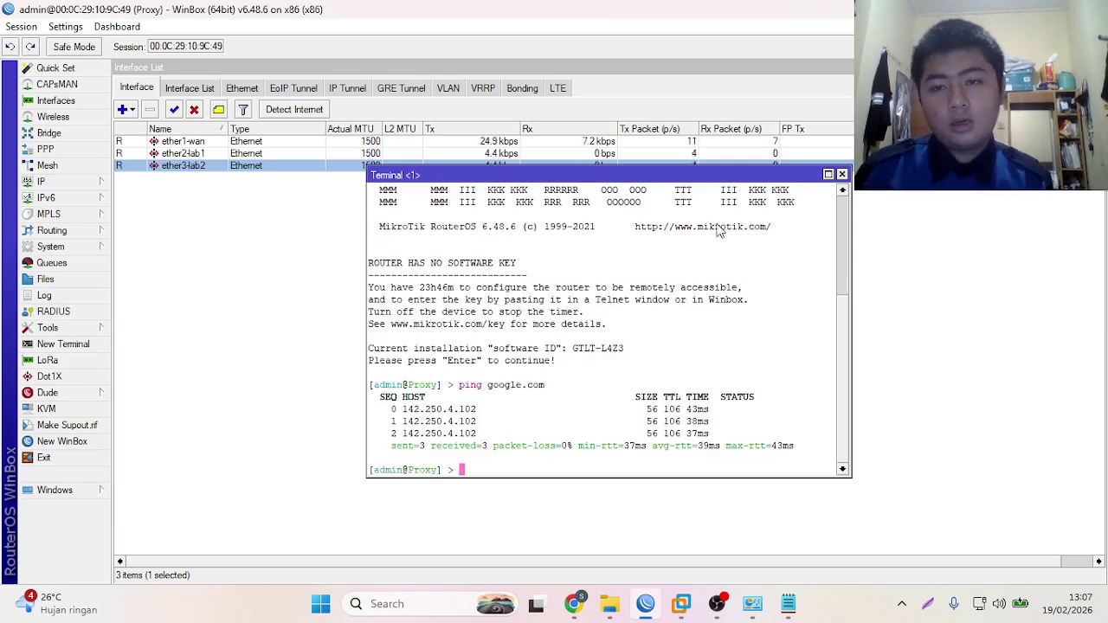
click(841, 175)
click(61, 182)
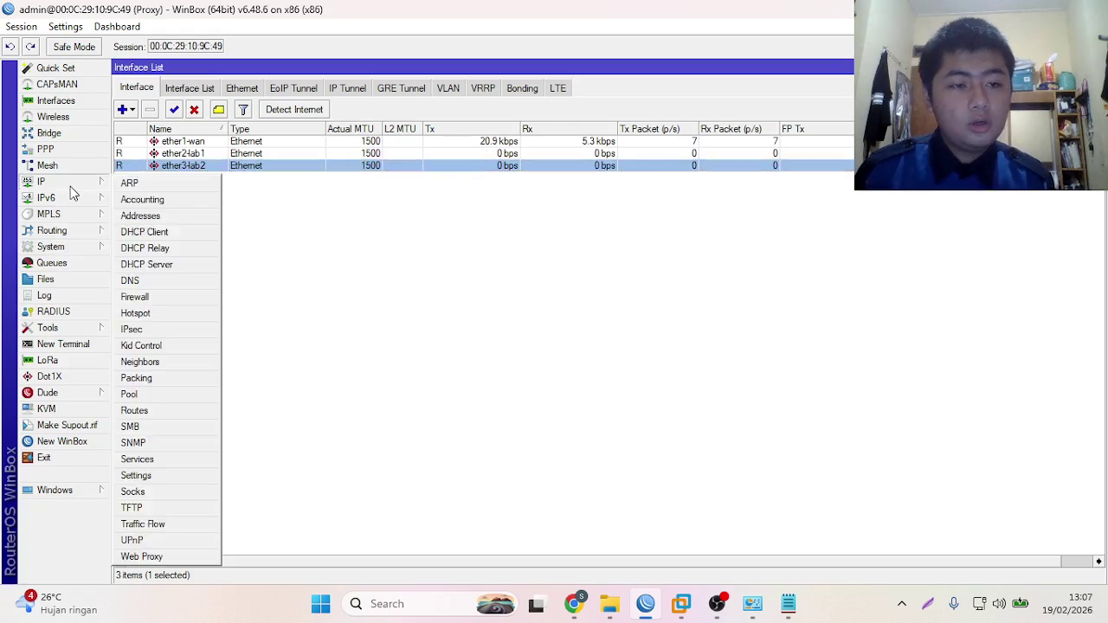
click(145, 412)
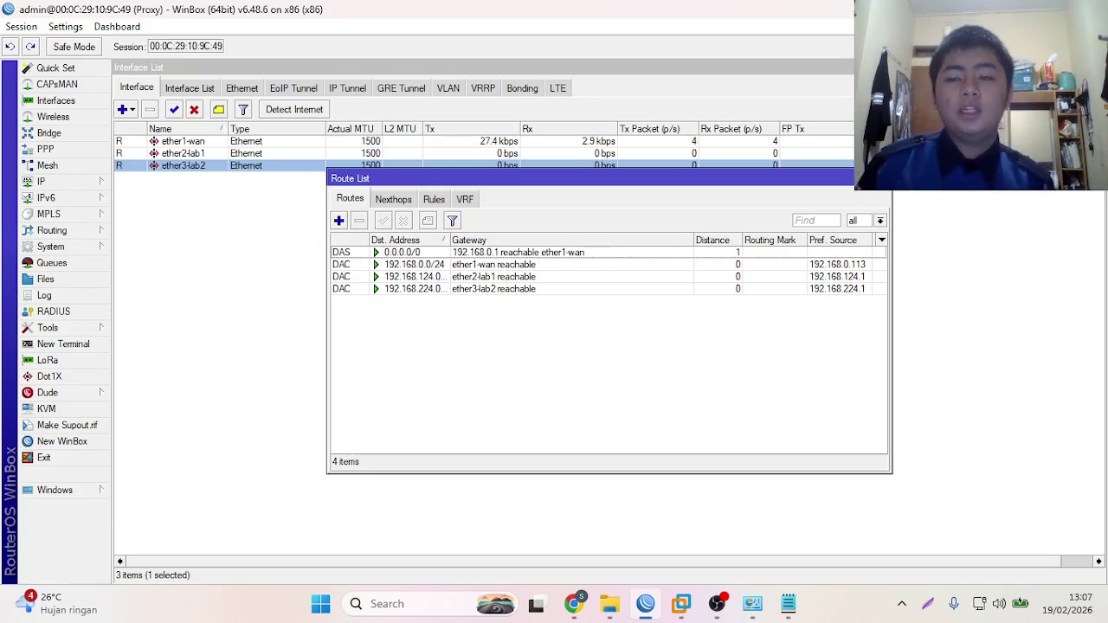
click(884, 179)
click(43, 183)
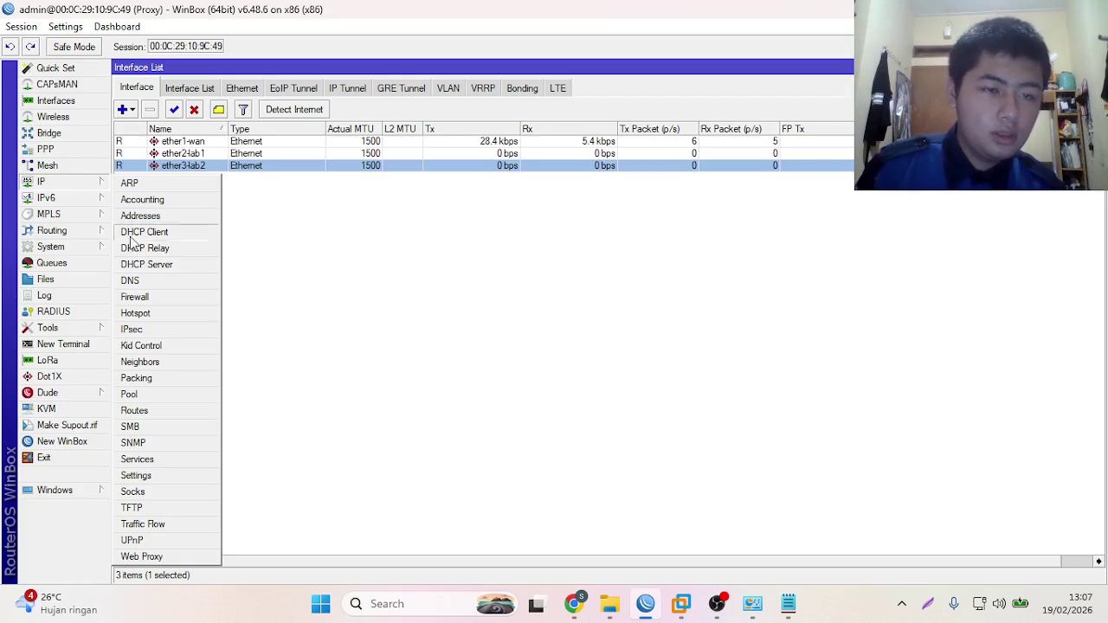
- Run DHCP Setup on ether2-lab1, accepting the address space and gateway 192.168.124.1, up to the pool range
click(147, 265)
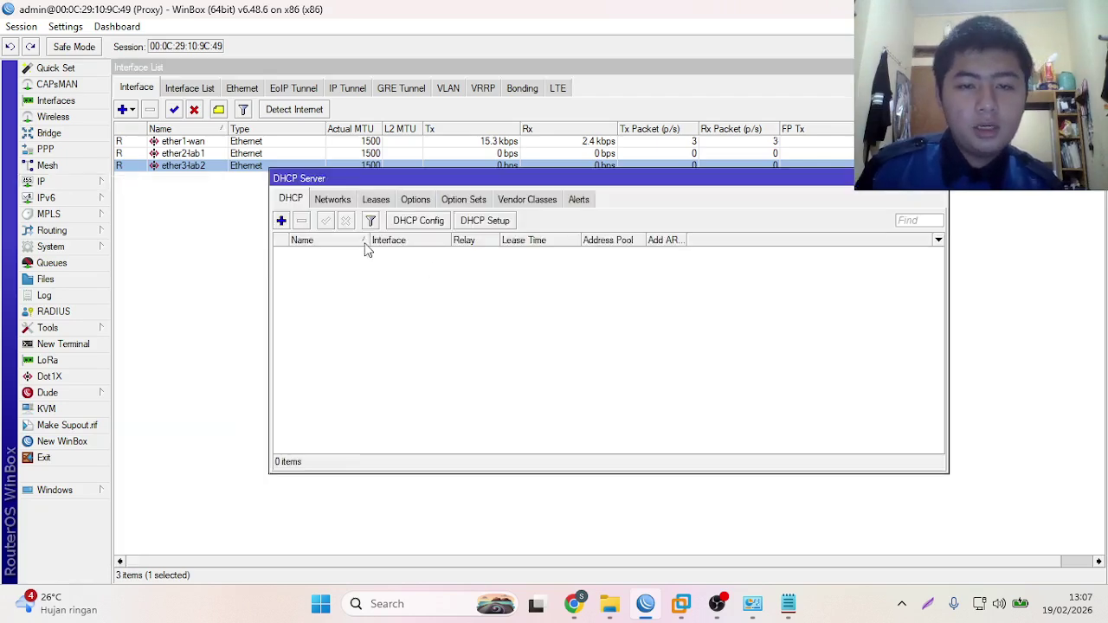
click(463, 222)
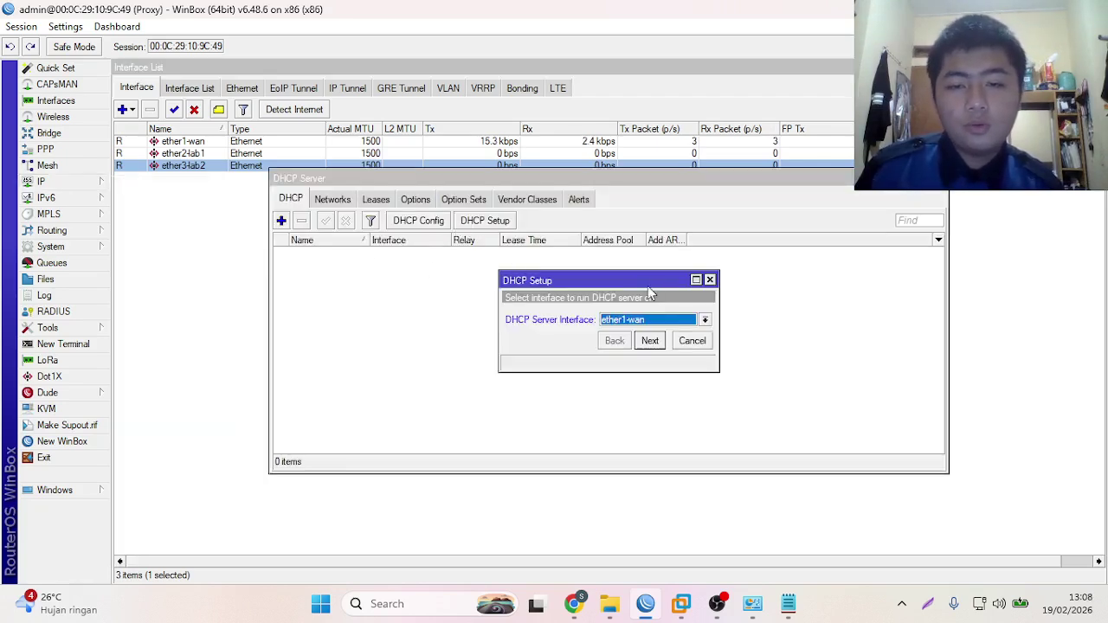
click(663, 320)
click(639, 353)
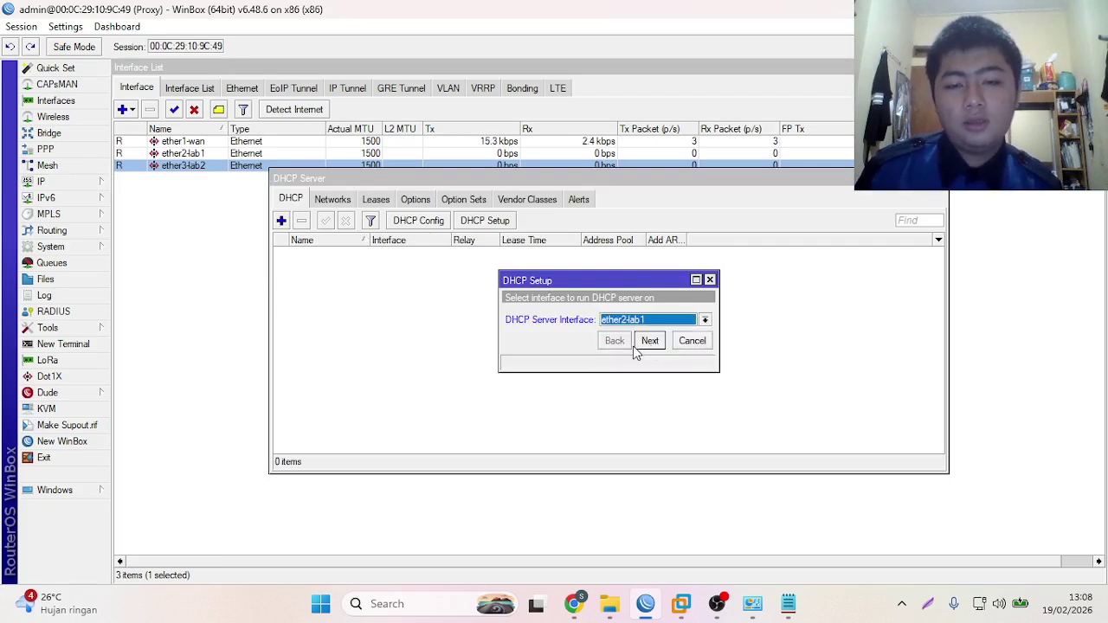
click(644, 344)
click(647, 342)
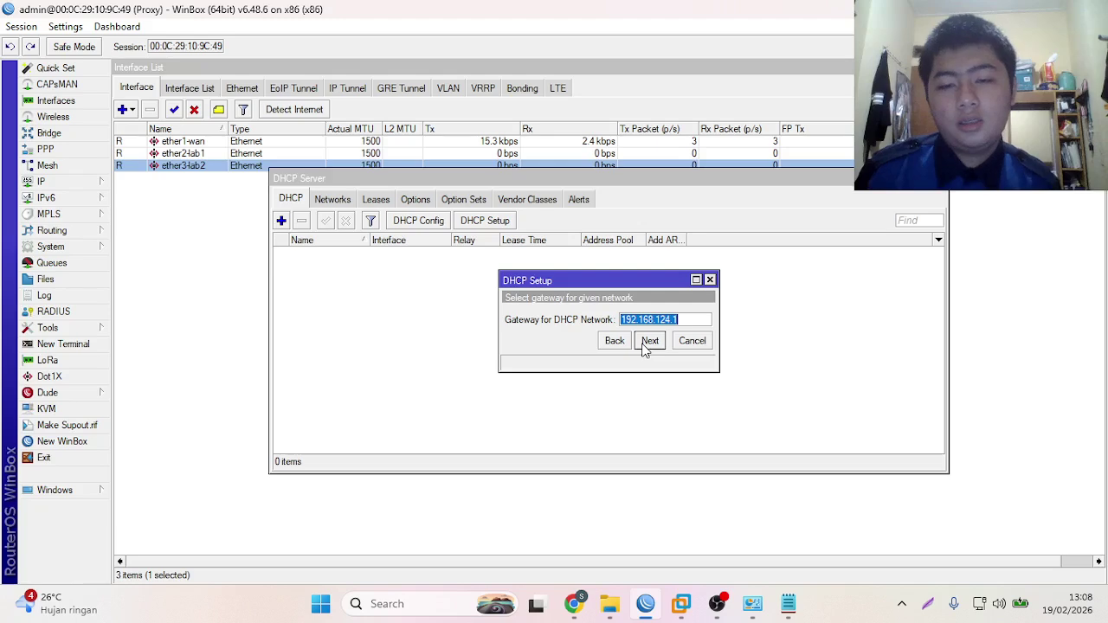
click(647, 343)
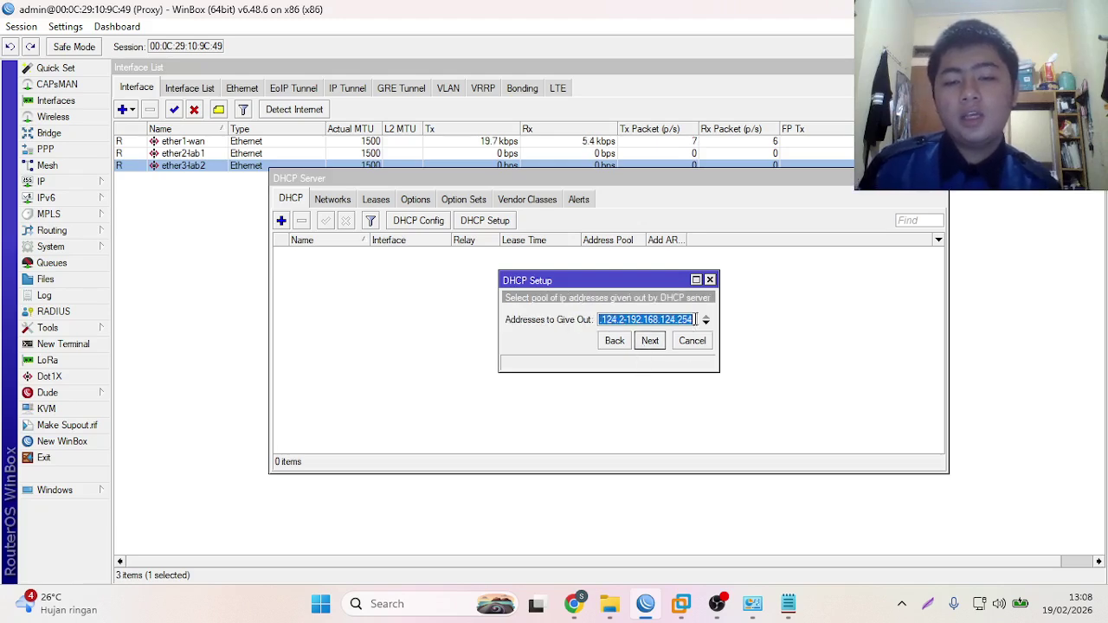
click(683, 322)
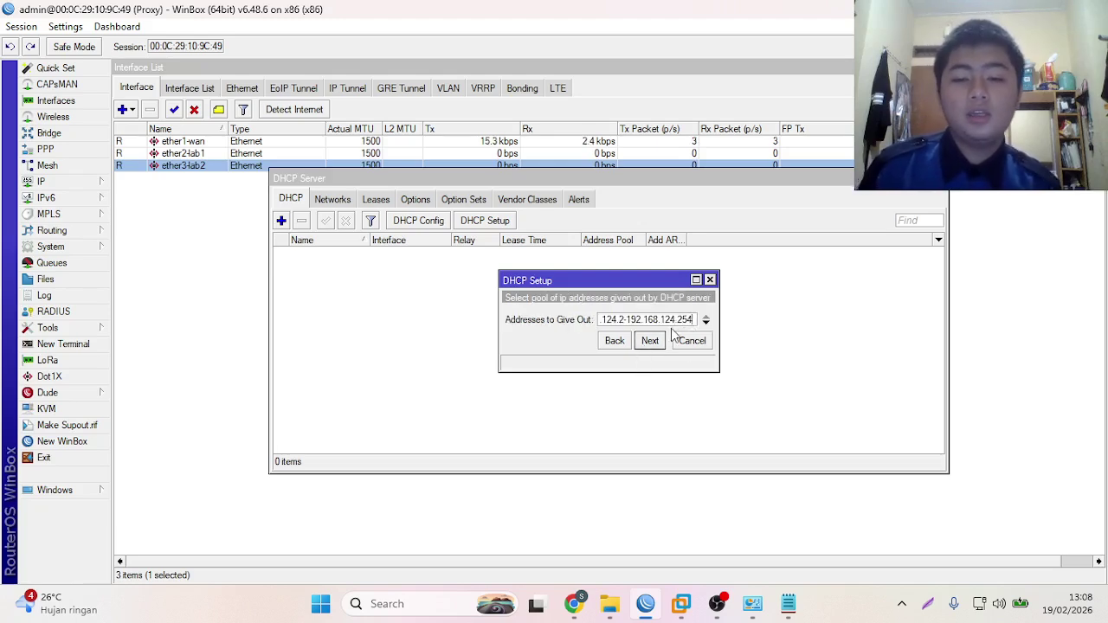
- Scroll the worksheet to the Konfigurasi Lab 1 and Lab 2 DHCP Pool requirements
click(572, 604)
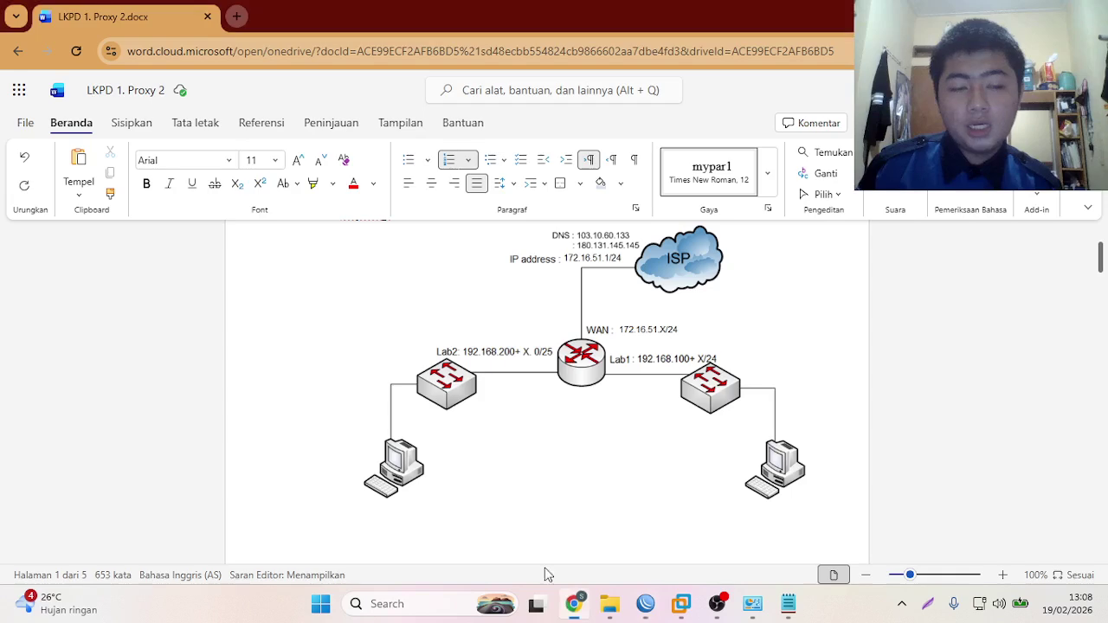
scroll(519, 410, down, 10)
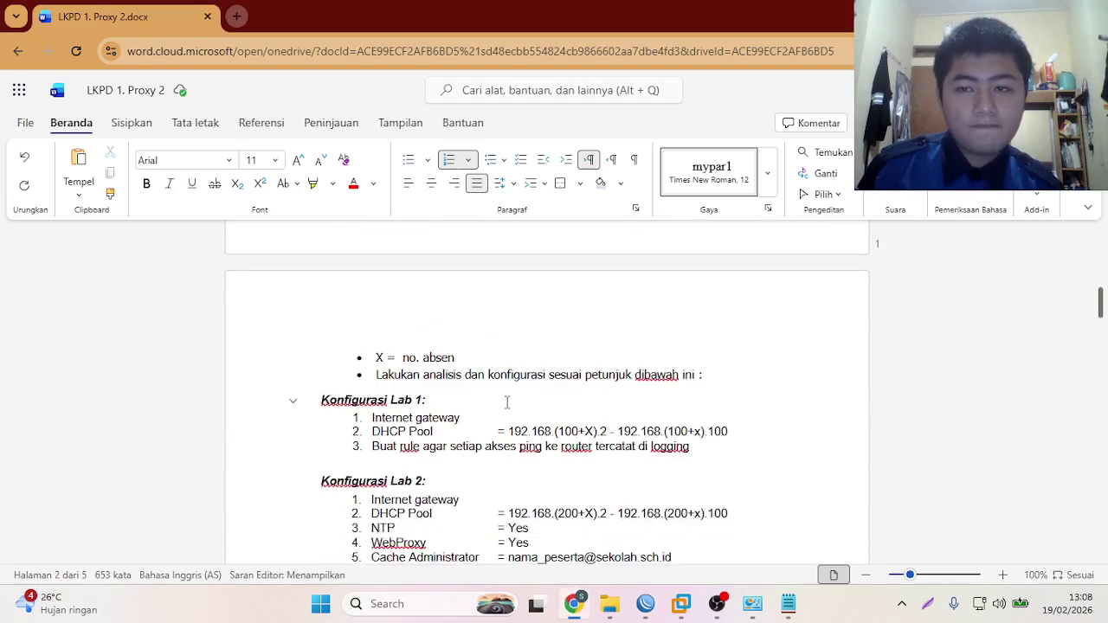
scroll(501, 398, up, 1)
scroll(702, 431, down, 1)
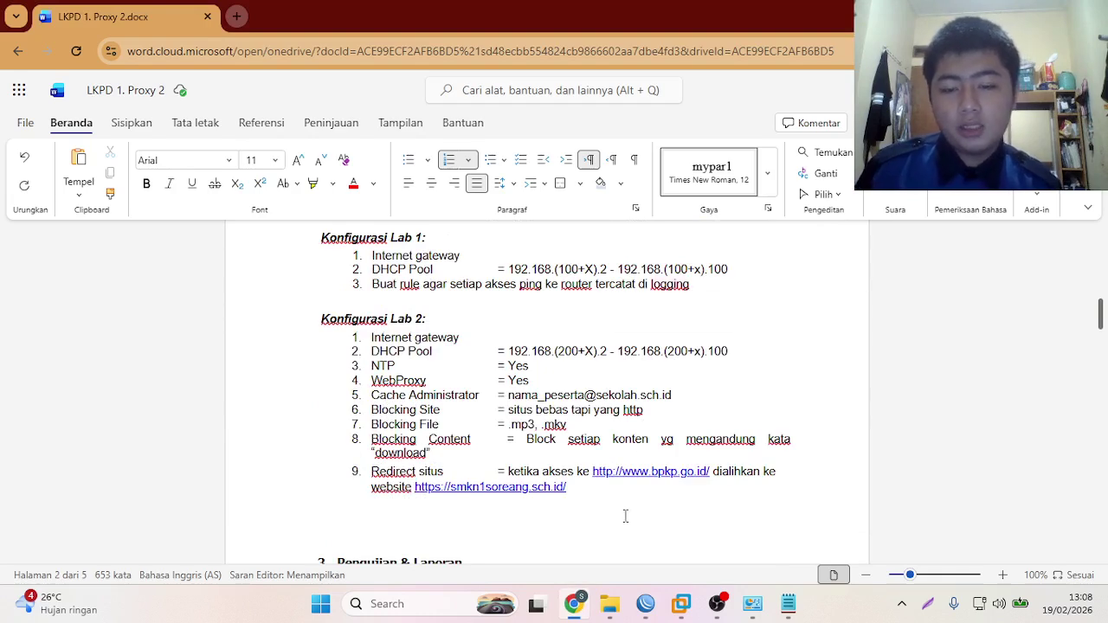
- Finish the Lab 1 DHCP server with pool 192.168.124.2-192.168.124.100 and a 10-minute lease
click(682, 609)
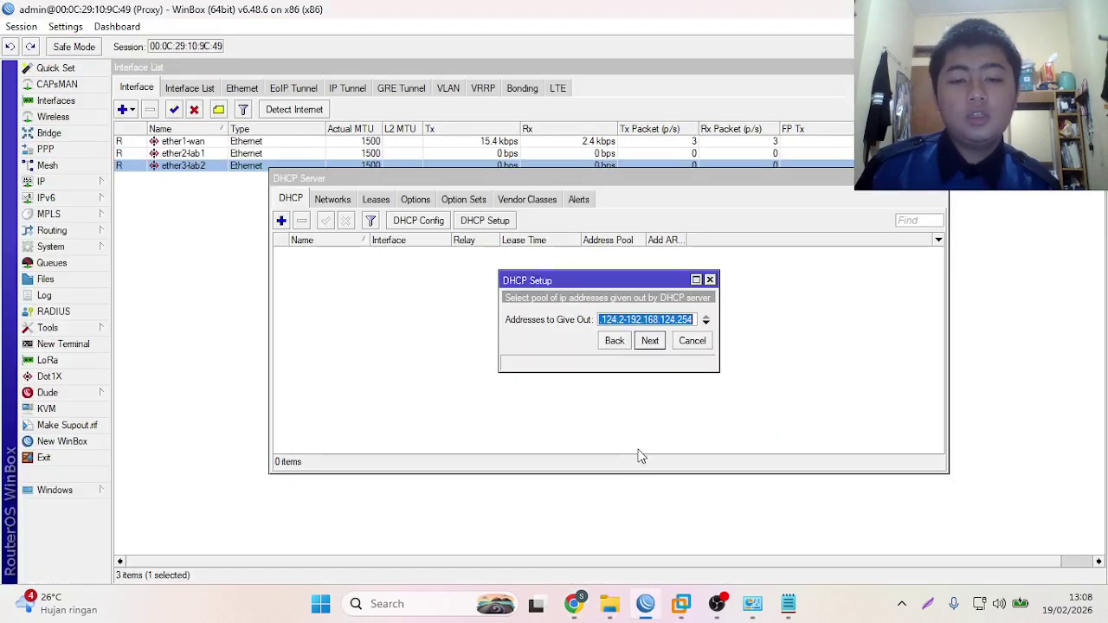
click(694, 321)
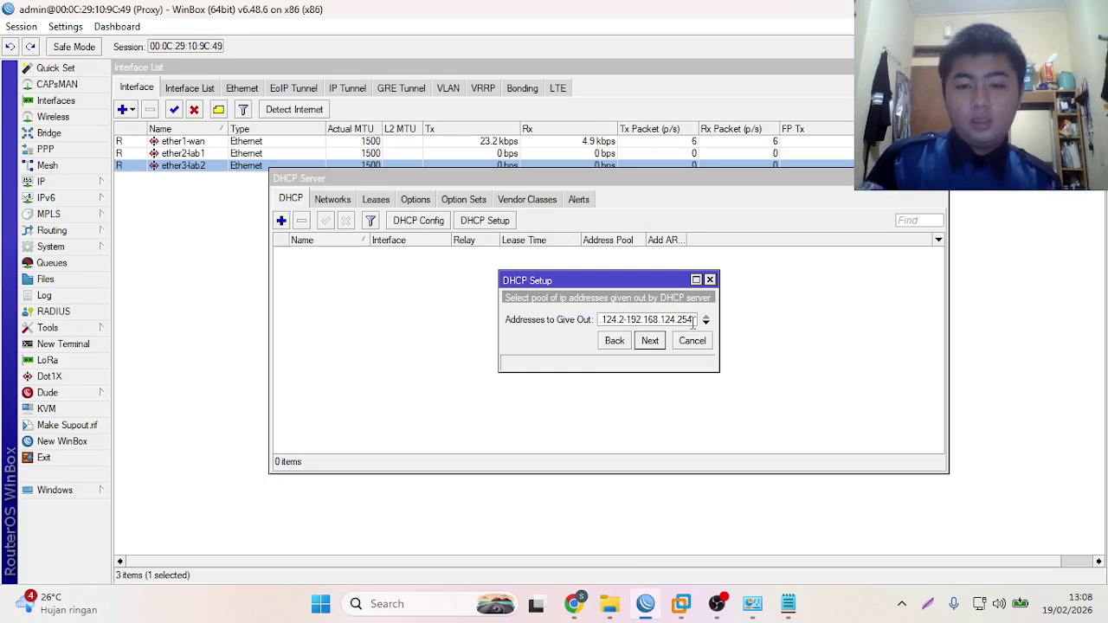
key(BackSpace)
key(BackSpace)
key(BackSpace)
text(100)
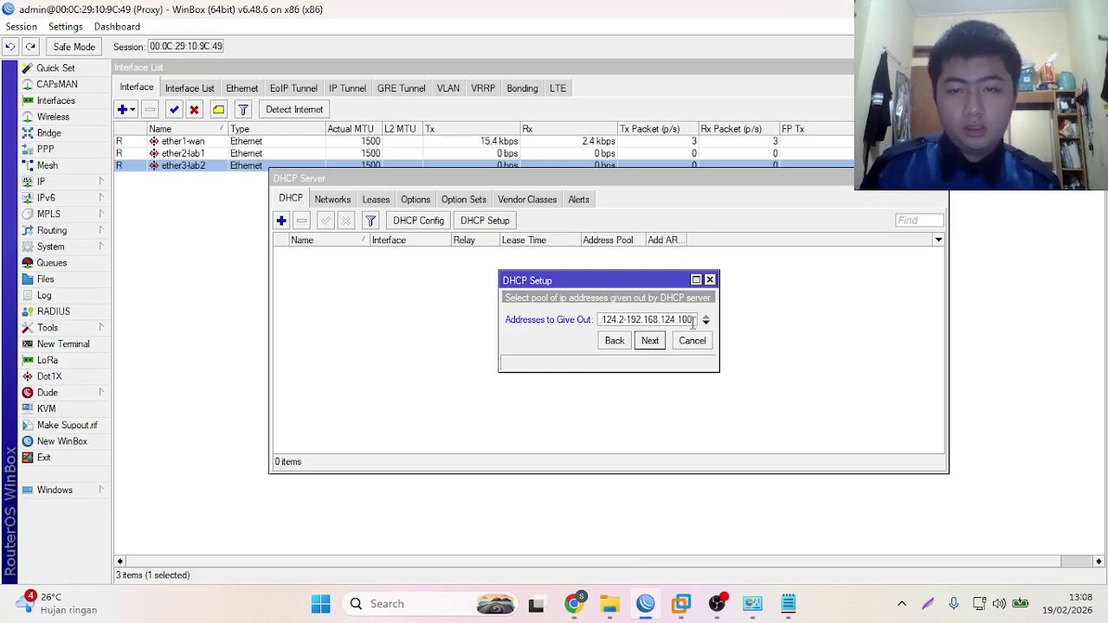
click(650, 340)
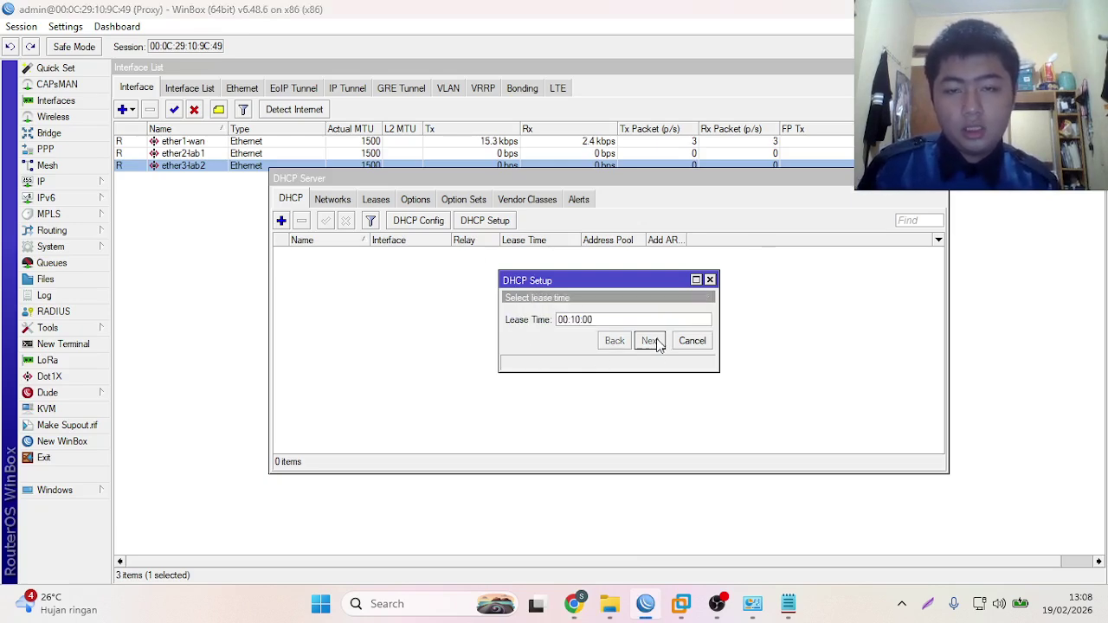
click(651, 341)
click(608, 316)
- Set up a DHCP server on ether3-lab2 with pool 192.168.224.2-192.168.224.100
click(489, 222)
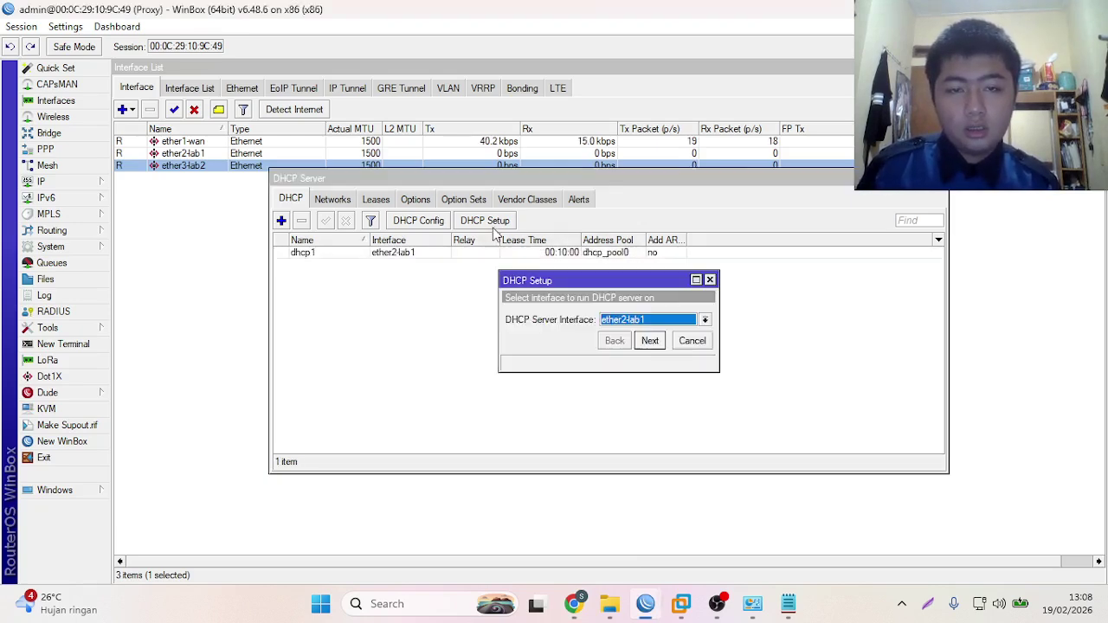
click(624, 320)
click(631, 355)
click(649, 340)
click(649, 341)
click(649, 340)
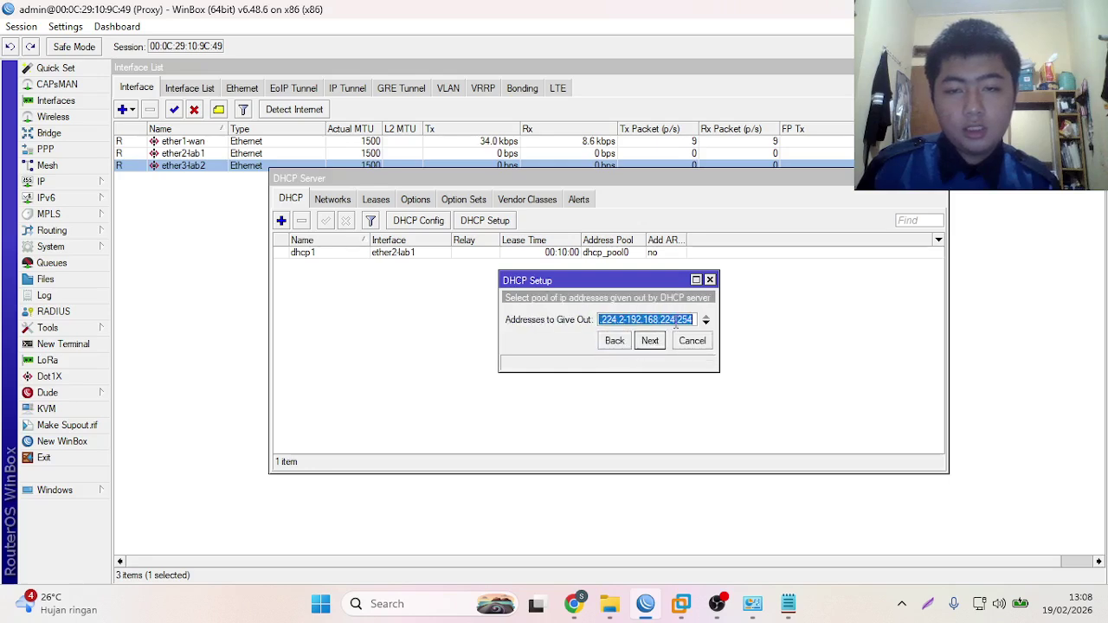
key(End)
key(BackSpace)
key(BackSpace)
key(BackSpace)
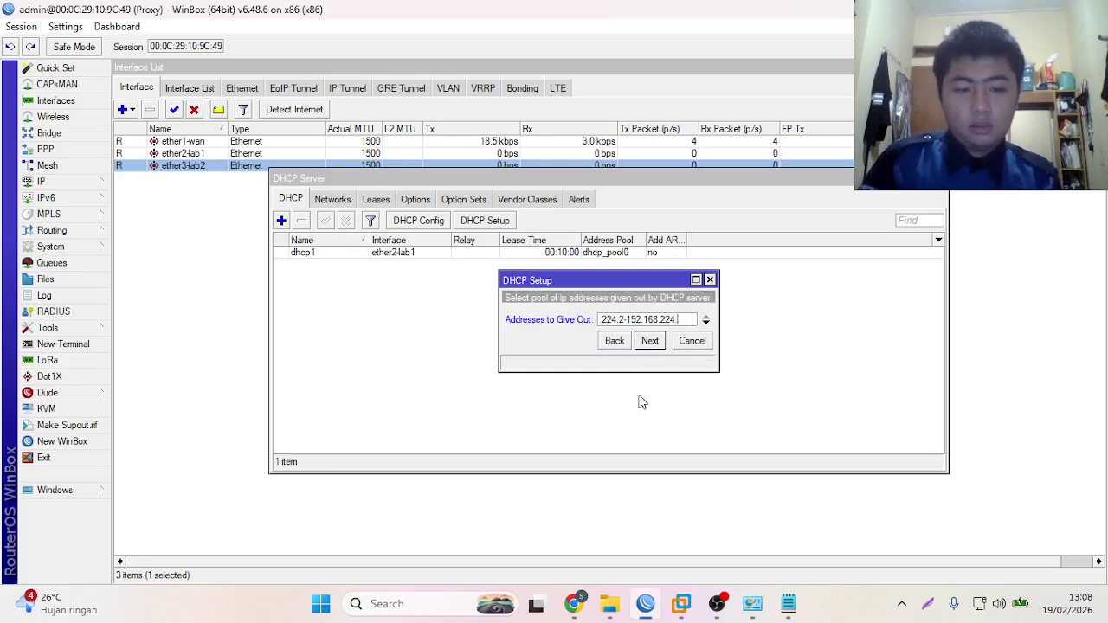
text(100)
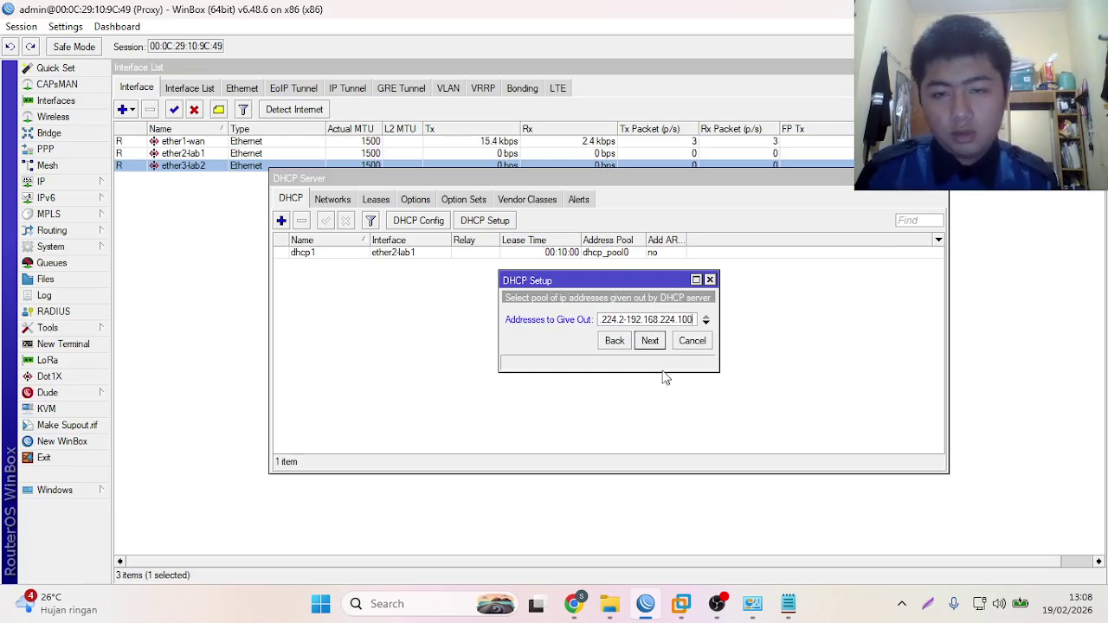
click(650, 341)
click(650, 341)
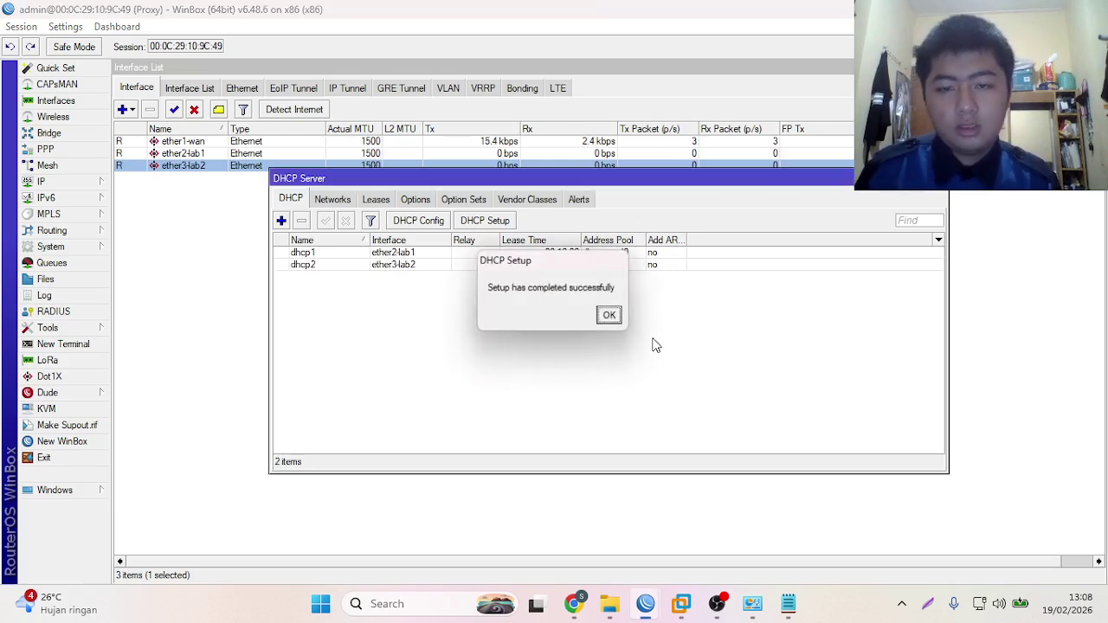
click(611, 316)
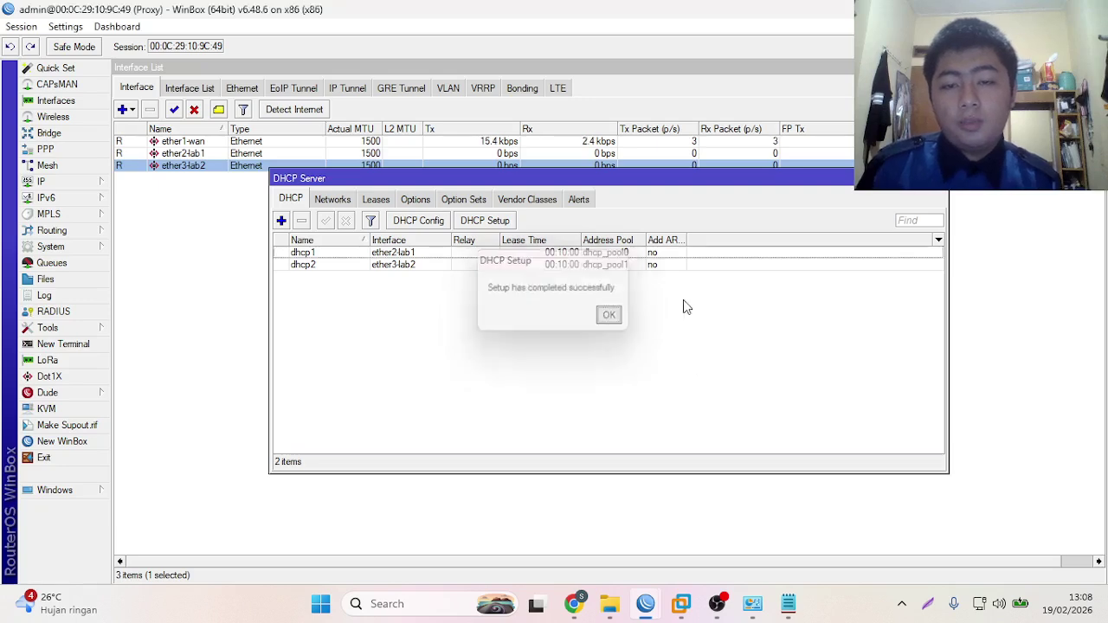
- Close the DHCP Server list and show the IP address pools list
click(919, 181)
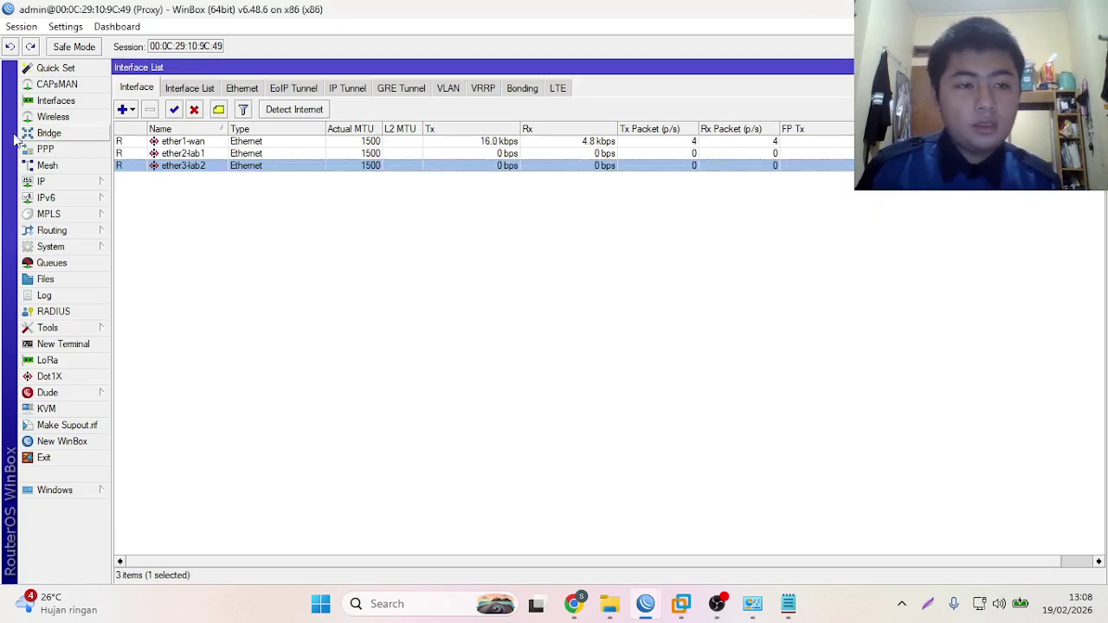
click(69, 182)
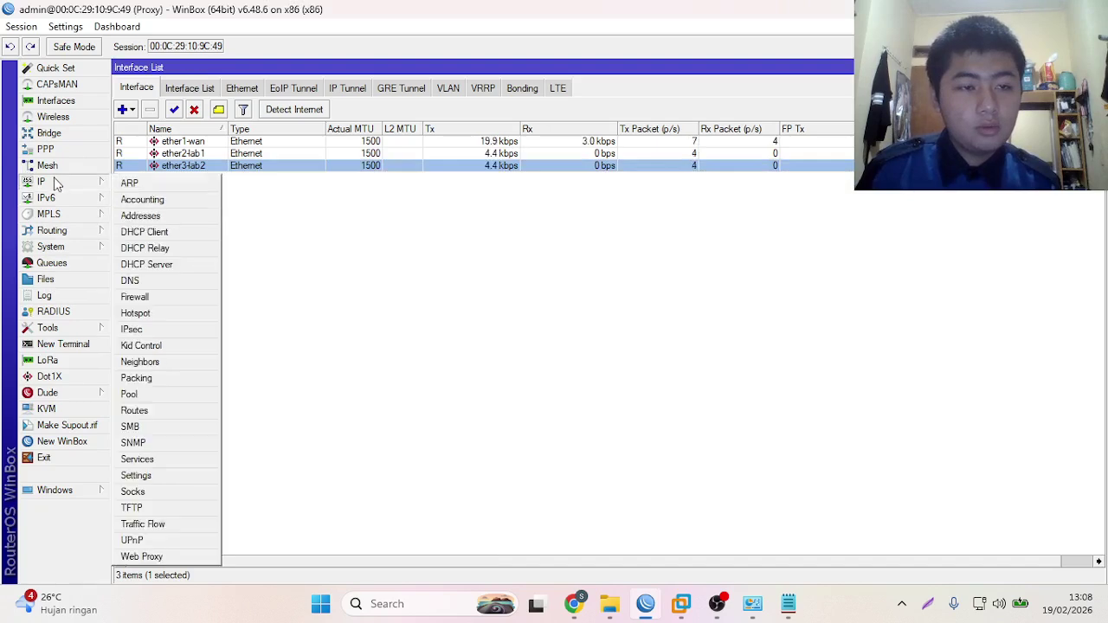
click(142, 396)
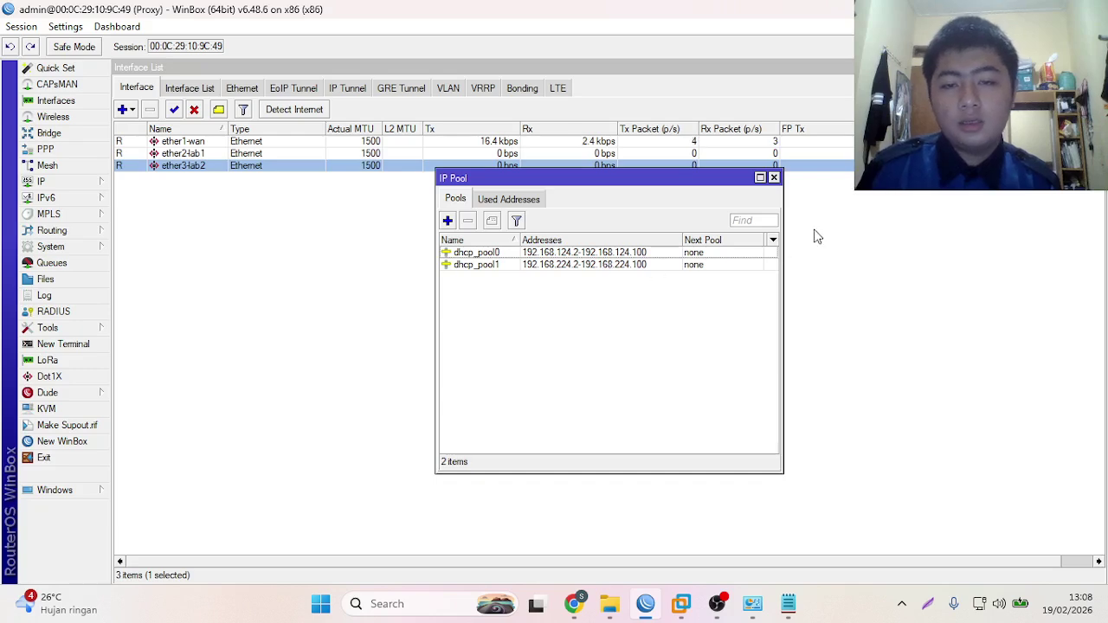
- Start a new firewall NAT rule with chain srcnat
click(773, 178)
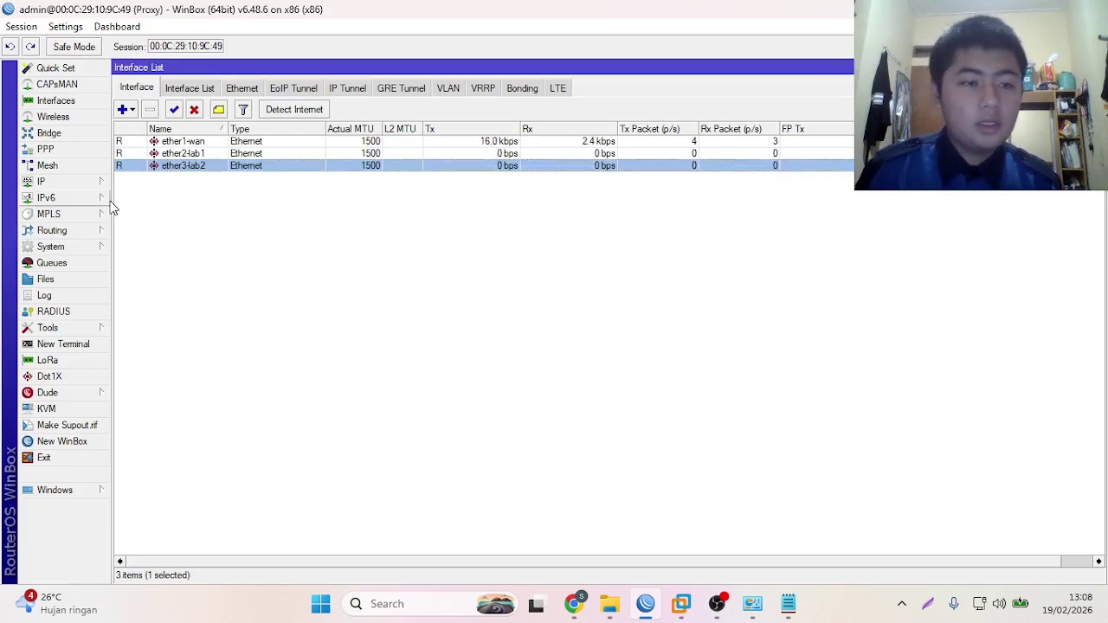
click(60, 183)
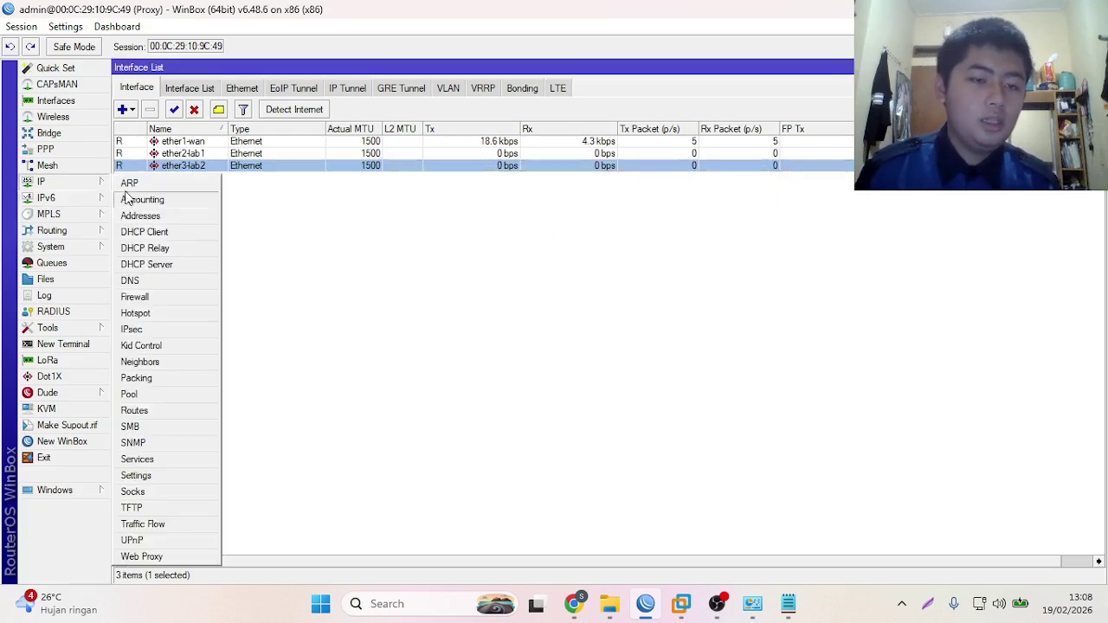
click(136, 297)
click(309, 199)
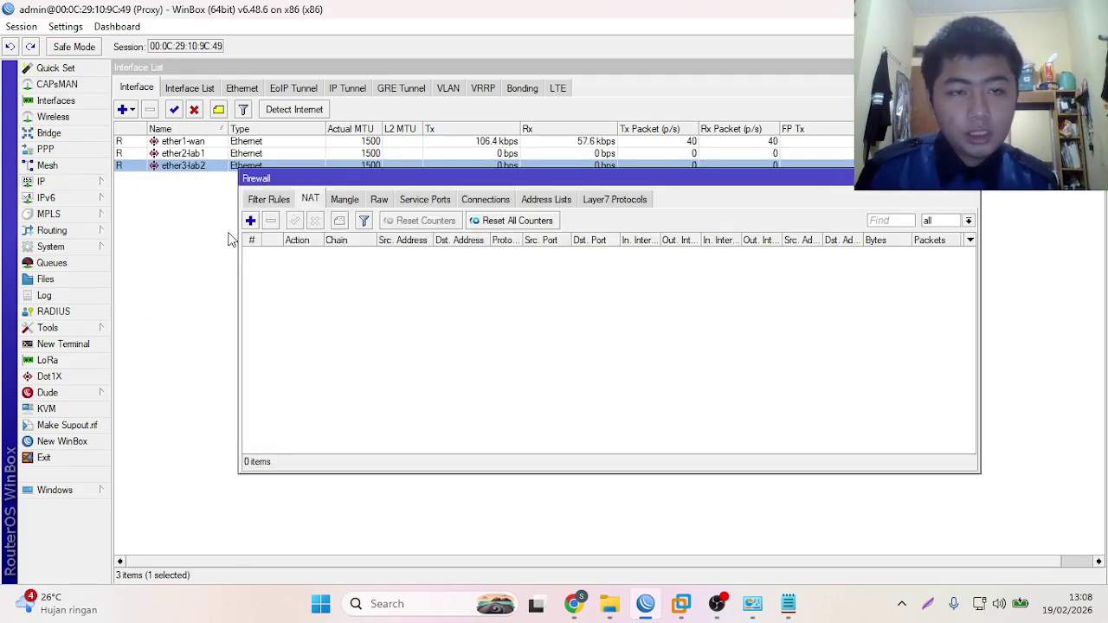
click(250, 220)
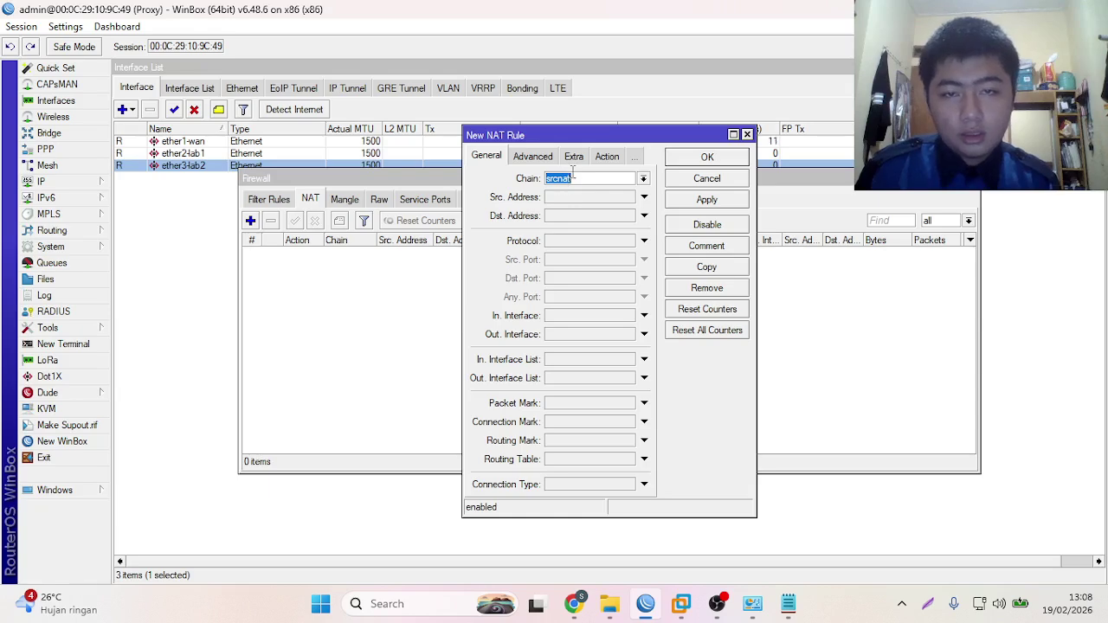
click(642, 178)
click(641, 178)
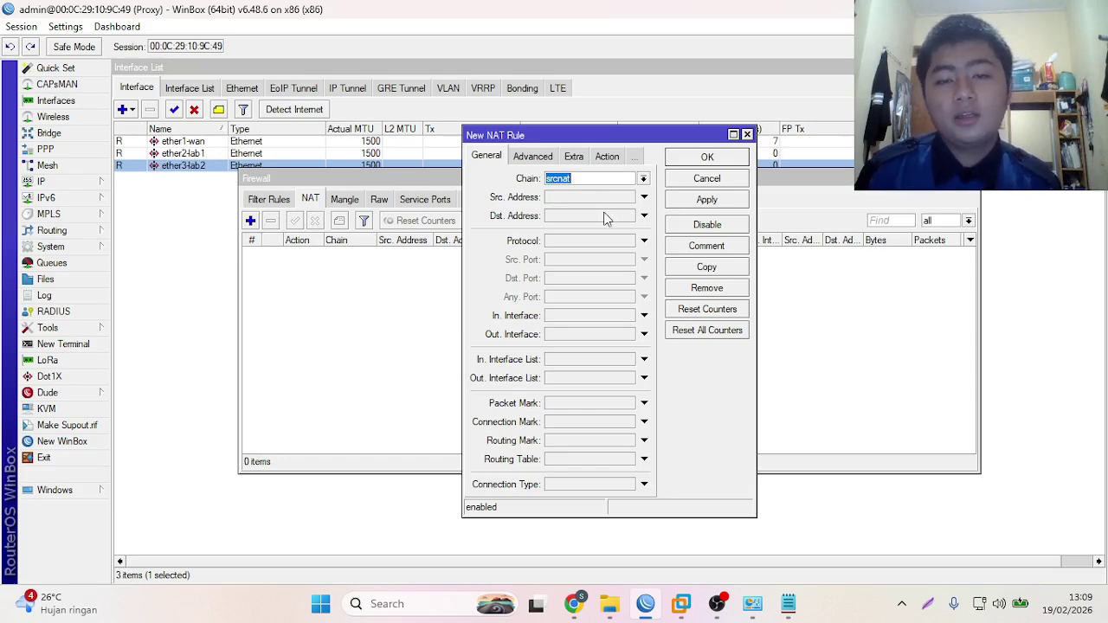
- Set the rule's out interface to ether1-wan, action masquerade with logging, and save it
click(569, 335)
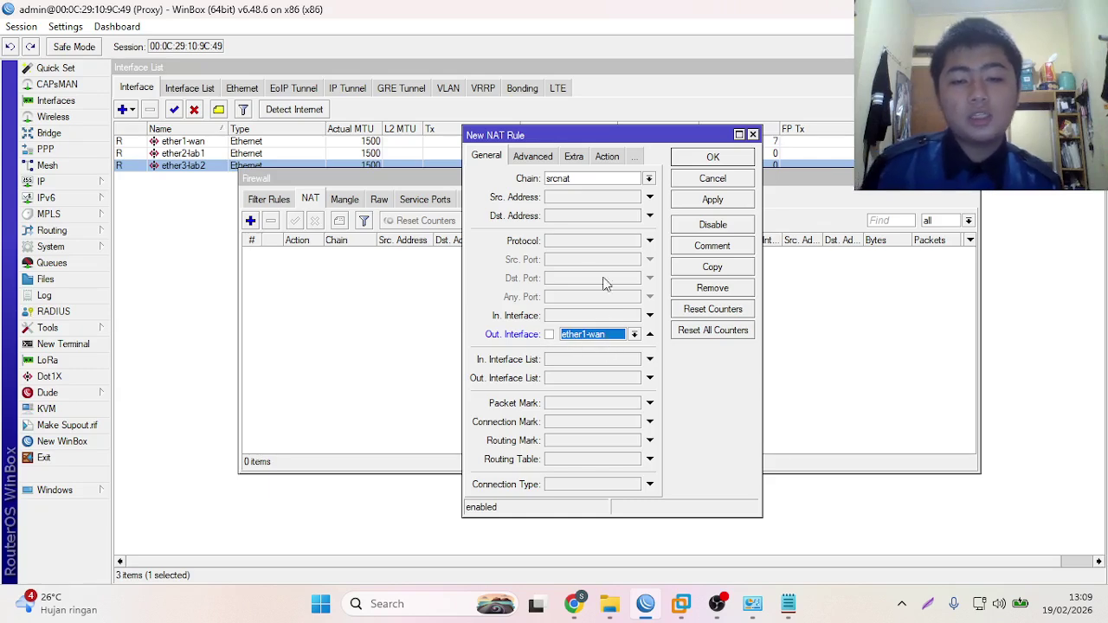
click(605, 156)
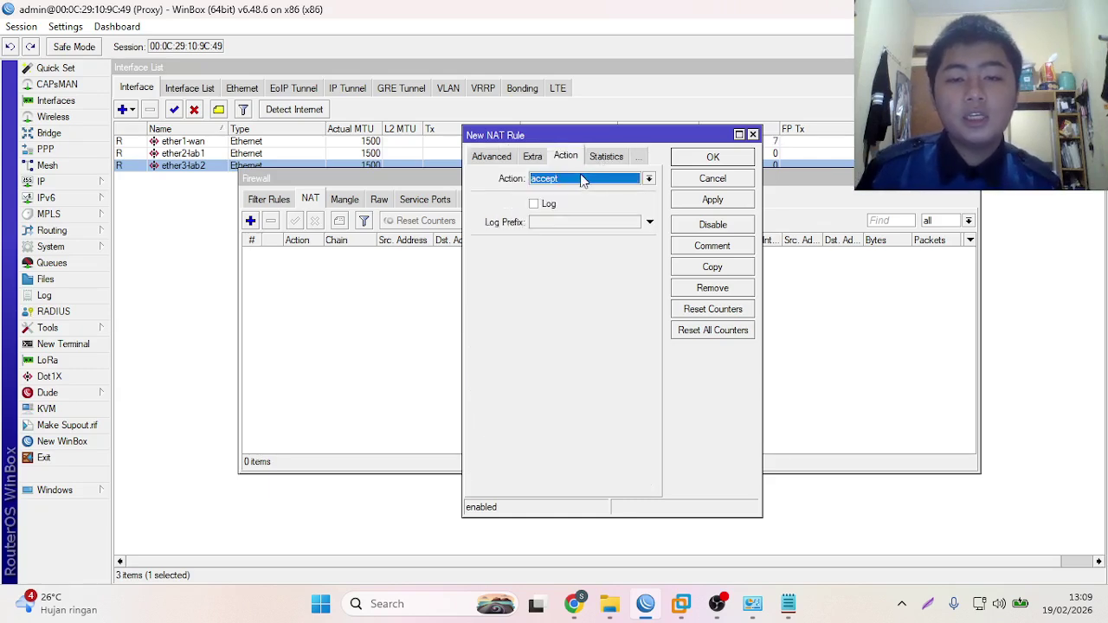
click(583, 178)
click(554, 252)
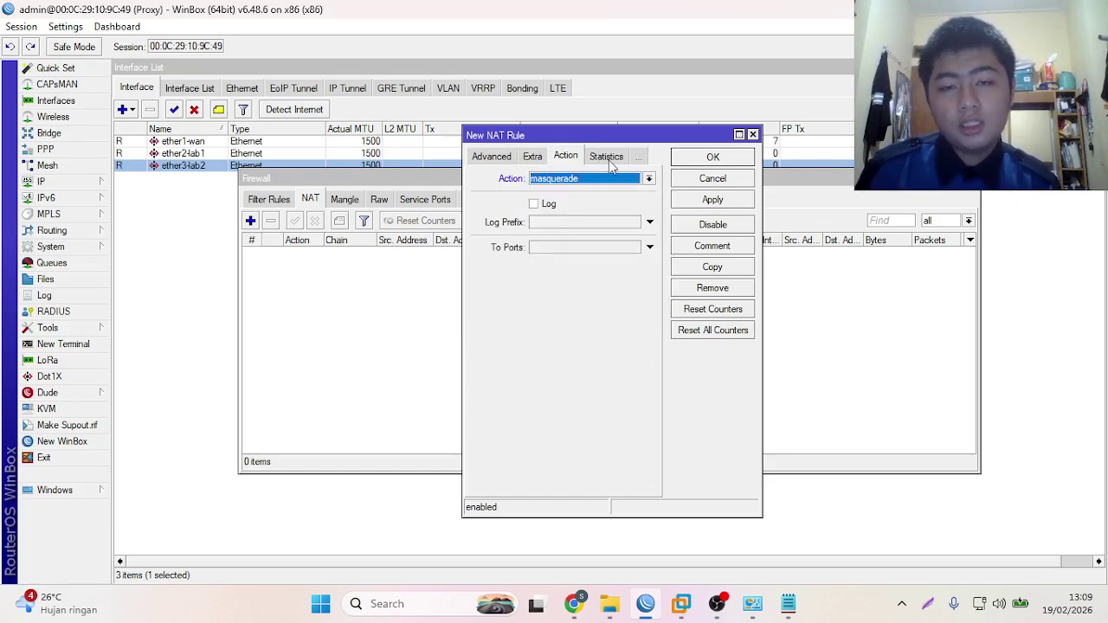
click(534, 205)
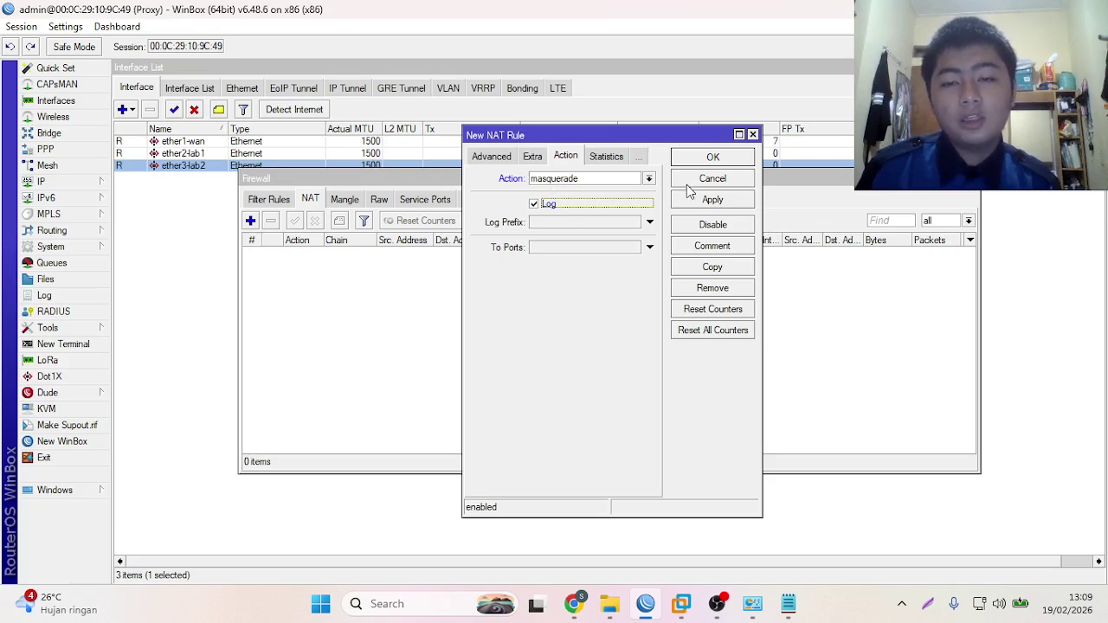
click(712, 201)
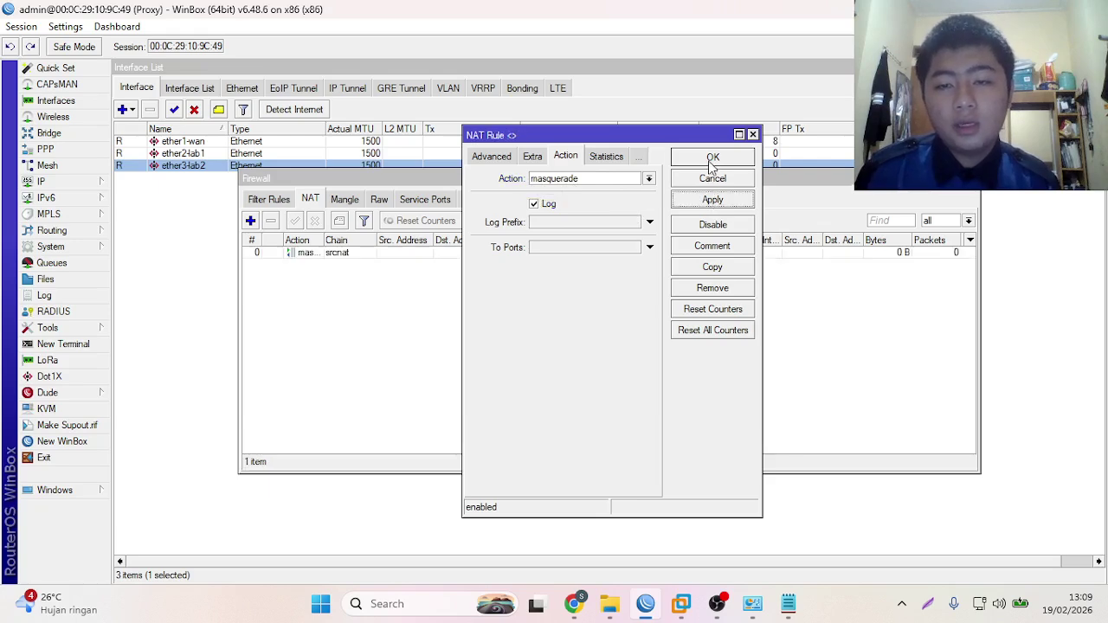
click(712, 157)
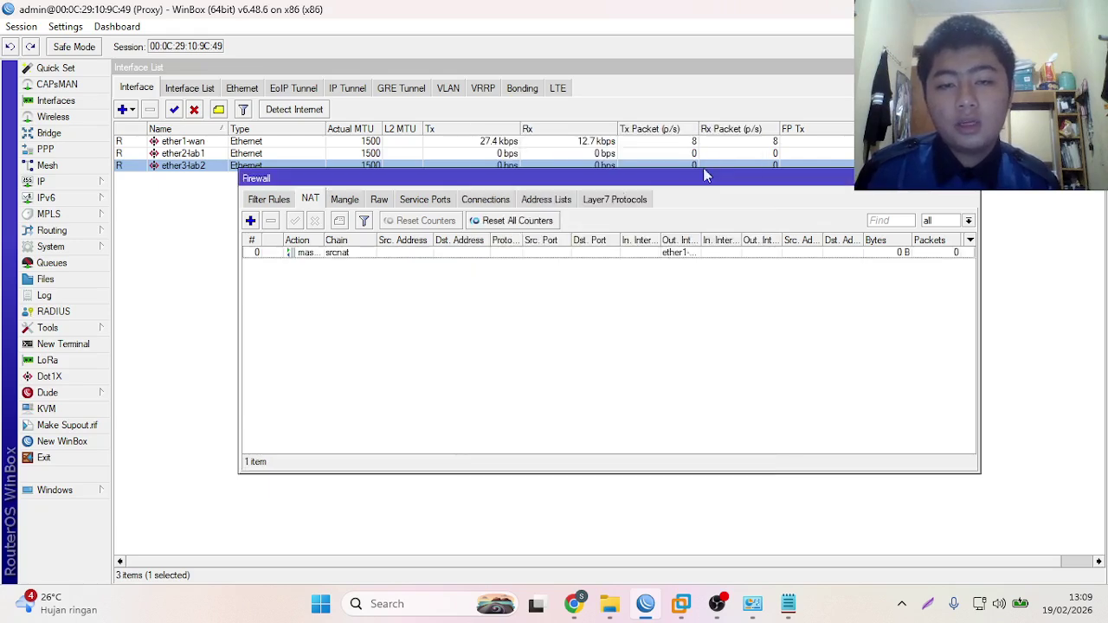
- Give the masquerade rule the comment Nat
right_click(437, 251)
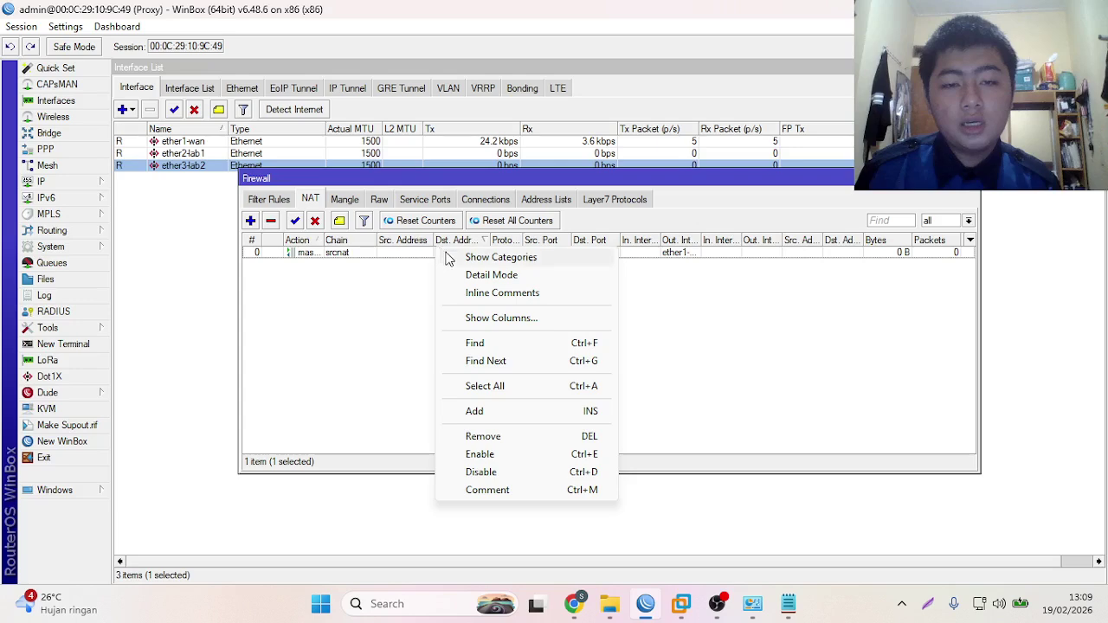
click(488, 491)
text(Nat)
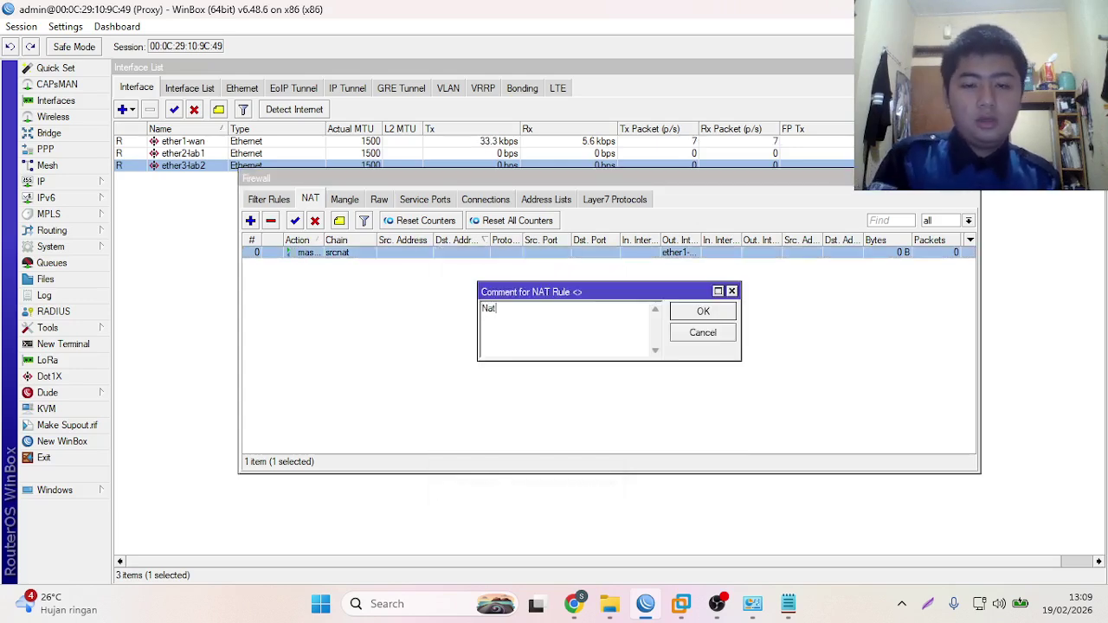
key(Return)
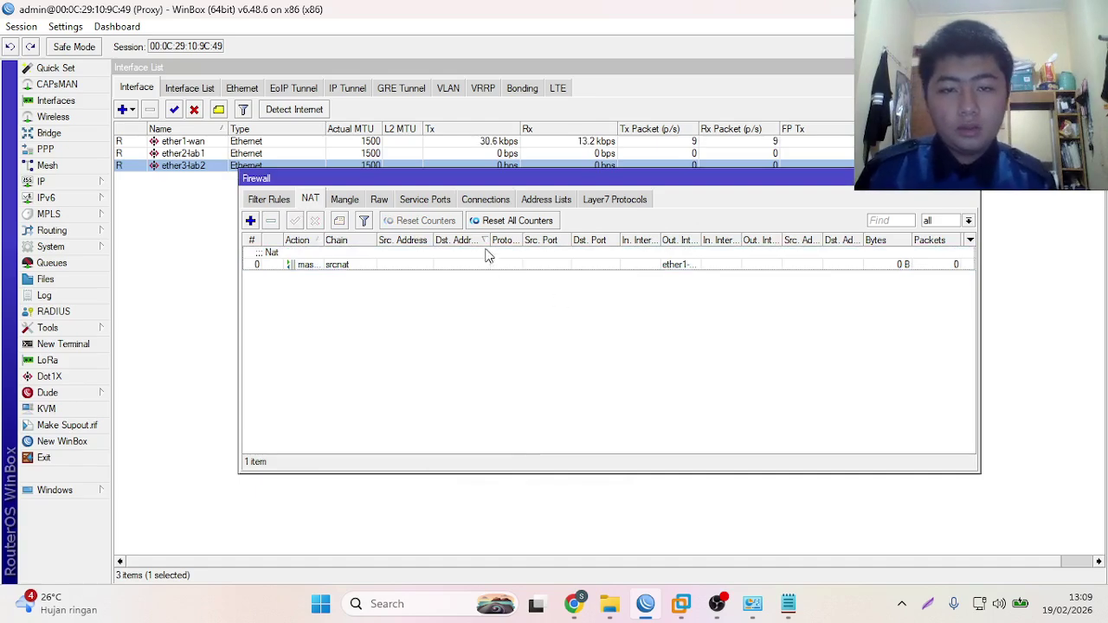
- Enable the VMnet1 adapter and refresh the Network Connections list
click(752, 604)
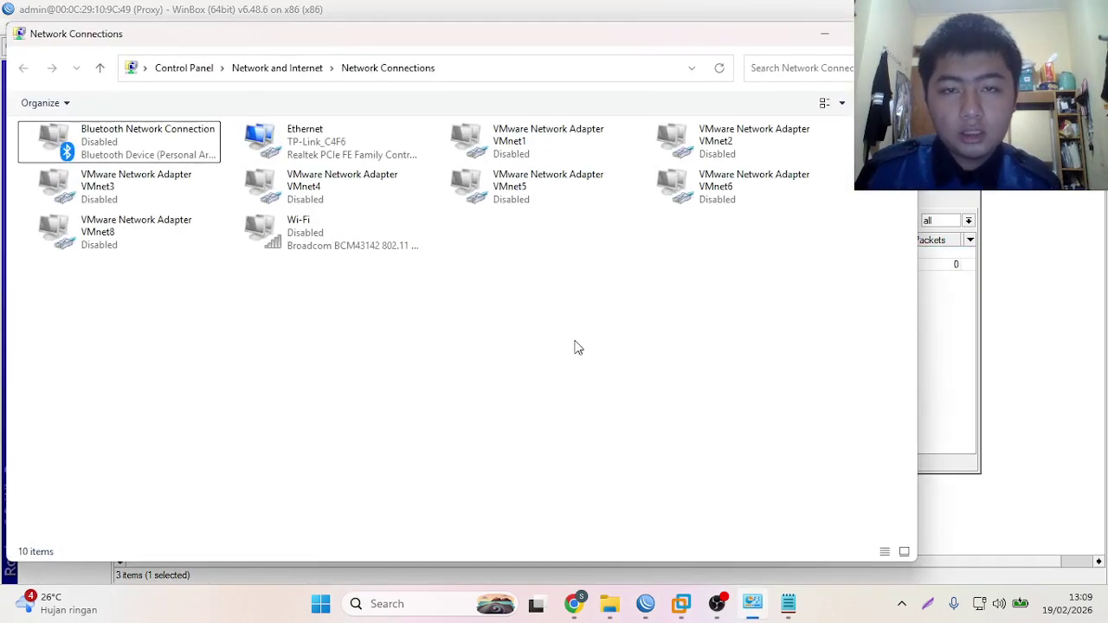
right_click(525, 158)
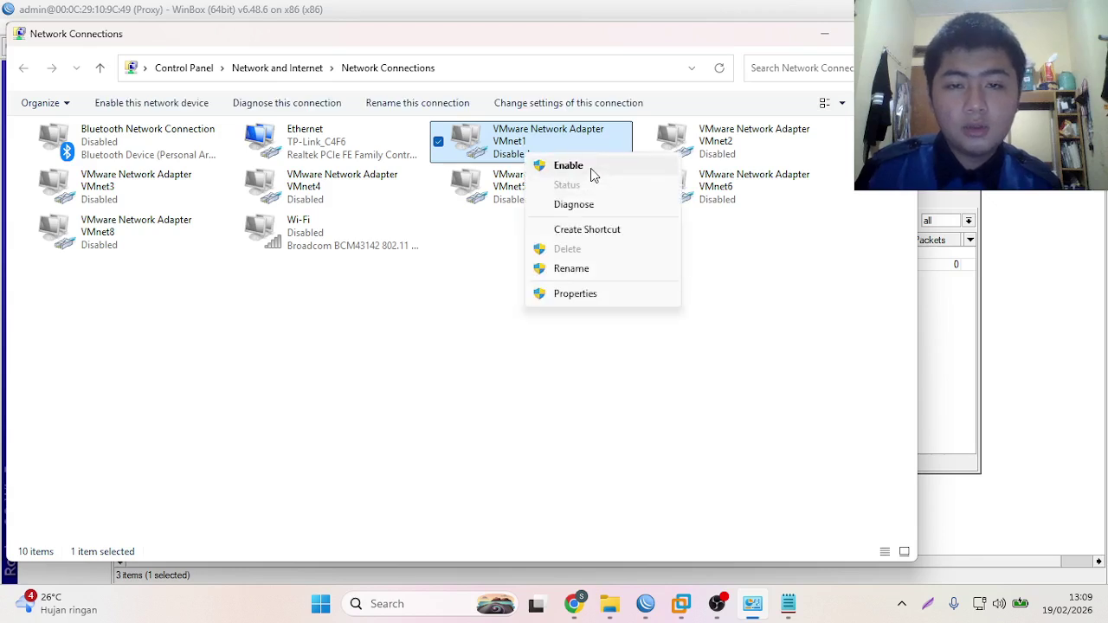
click(594, 169)
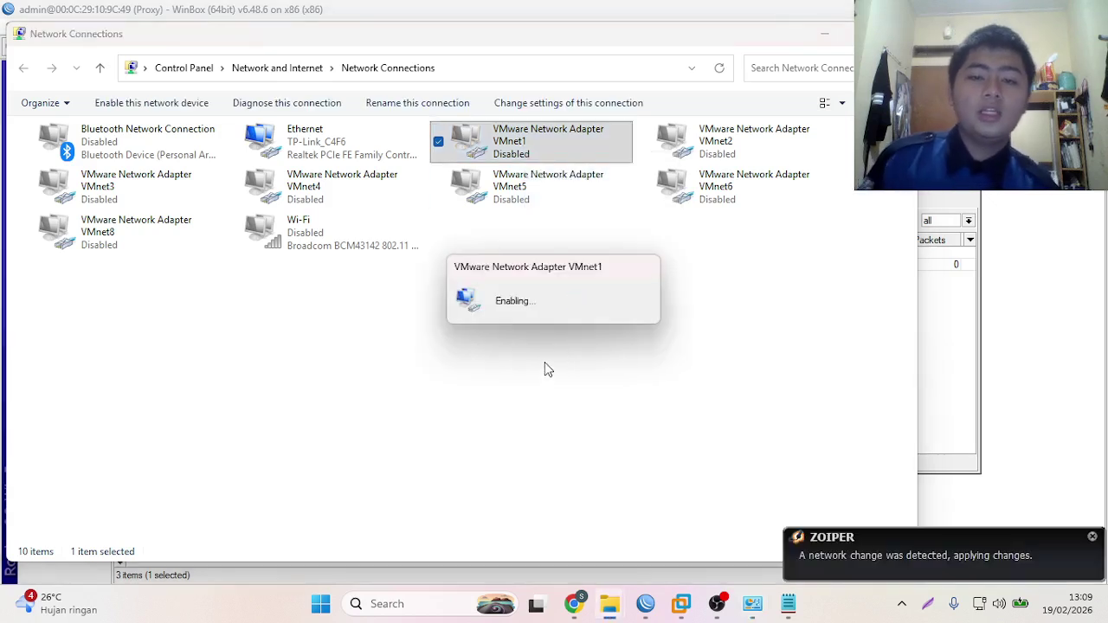
click(1092, 539)
right_click(662, 381)
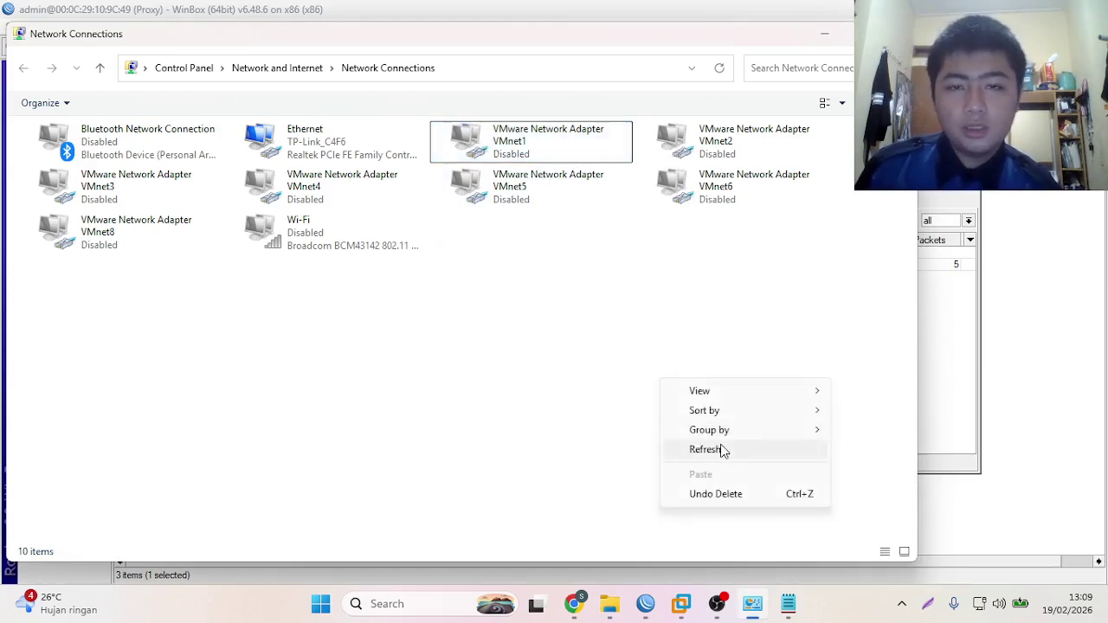
click(722, 449)
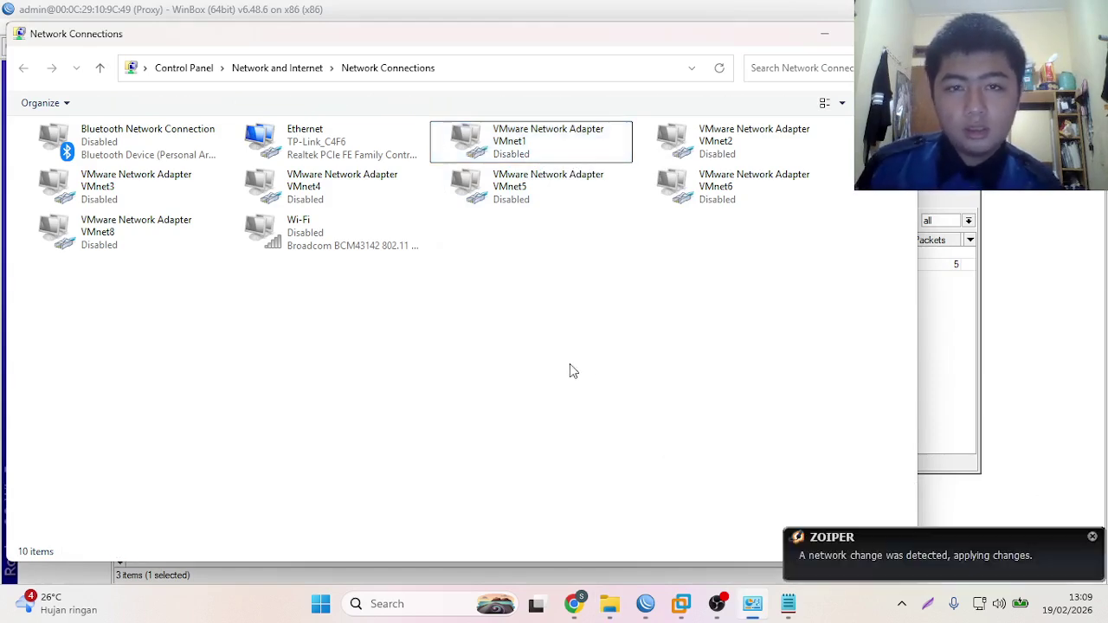
click(1092, 538)
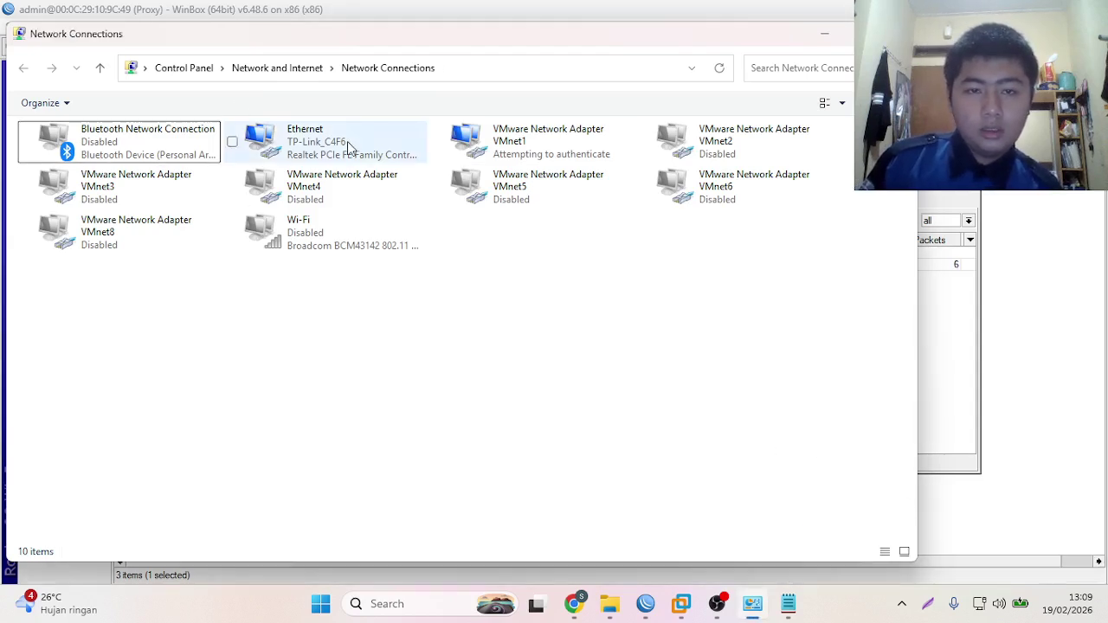
right_click(515, 154)
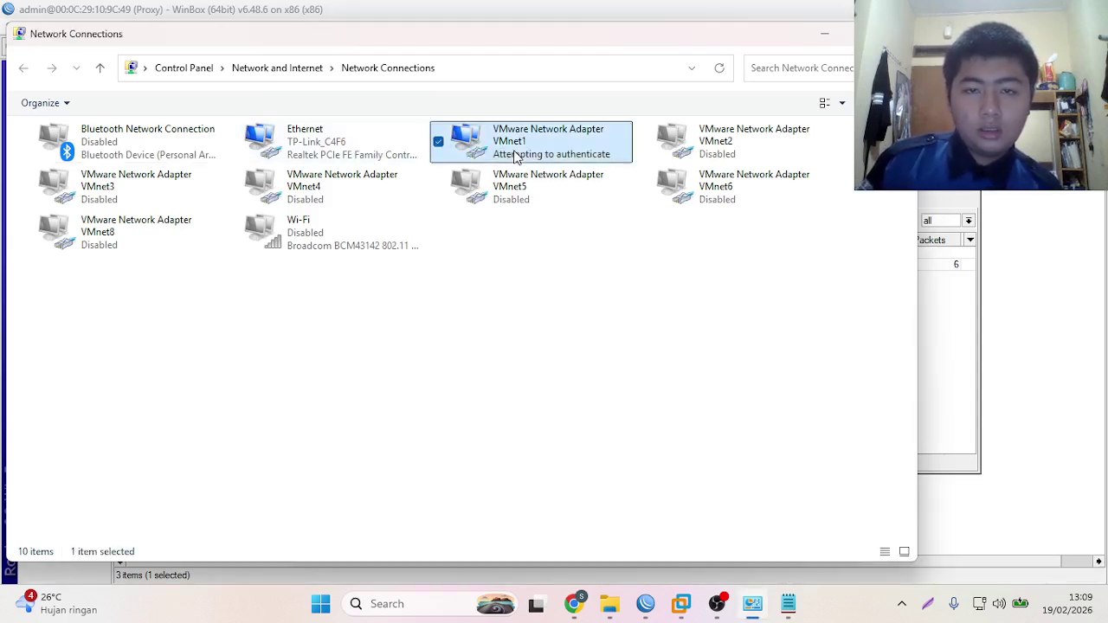
click(400, 319)
click(718, 74)
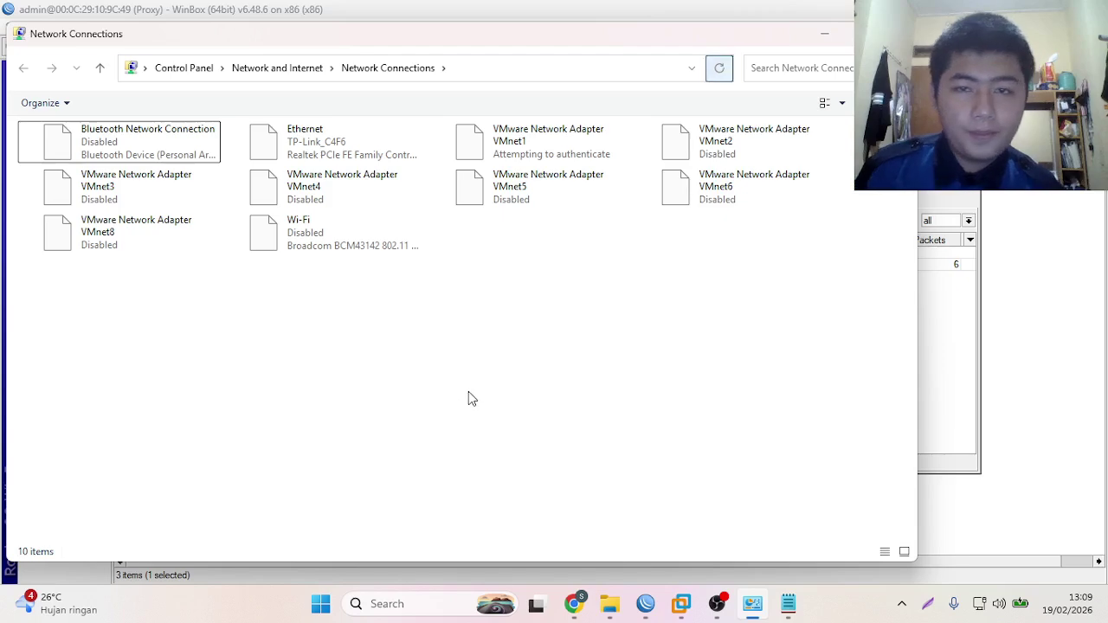
- Check VMnet1's details show DHCP address 192.168.124.100 with gateway 192.168.124.1
right_click(538, 134)
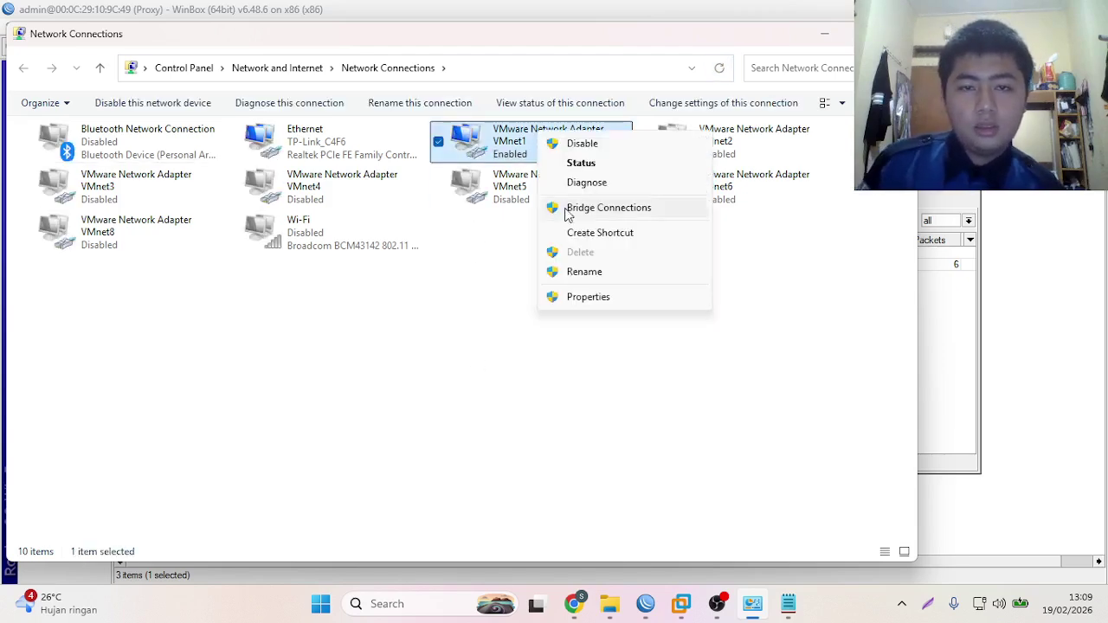
click(581, 164)
click(467, 292)
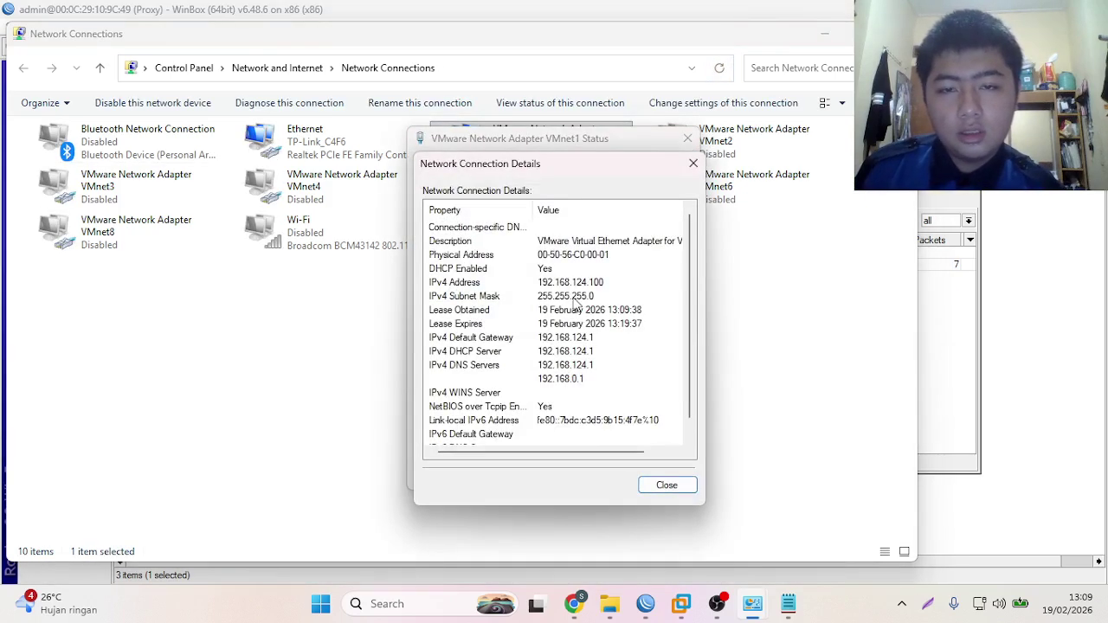
click(660, 489)
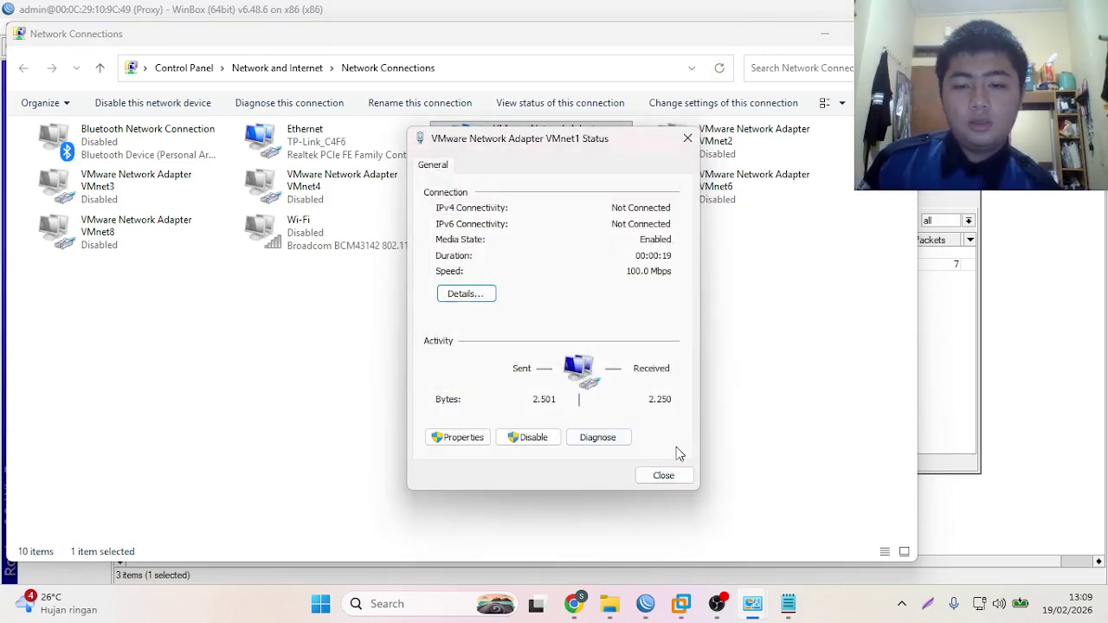
click(664, 476)
right_click(347, 136)
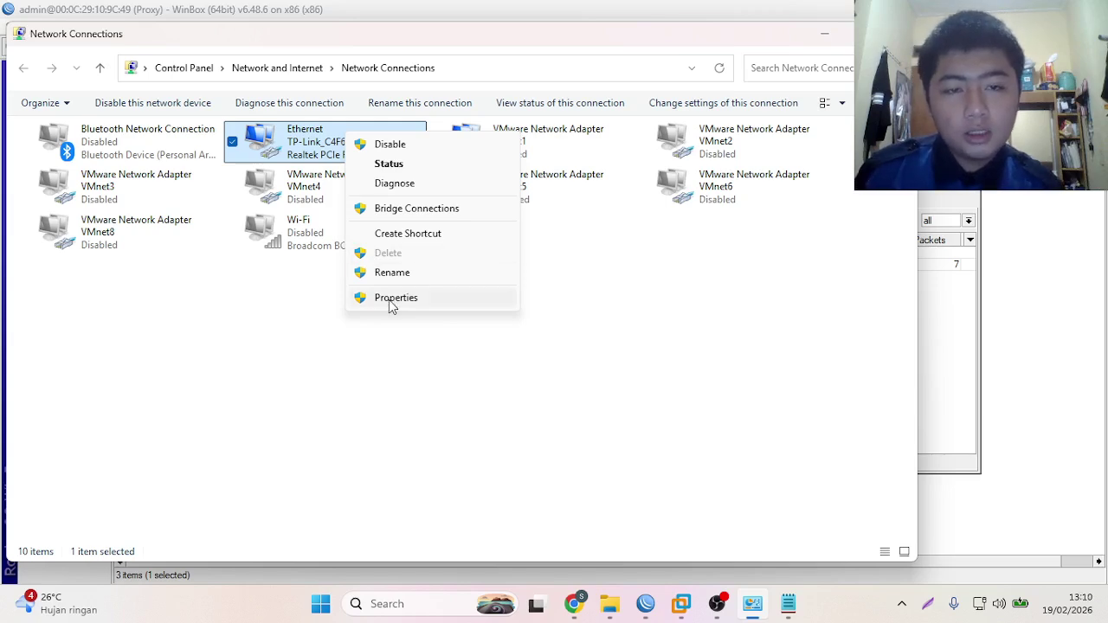
- Set the Ethernet adapter to static IPv4 1.2.3.44, mask 255.0.0.0, then minimize Network Connections
click(390, 301)
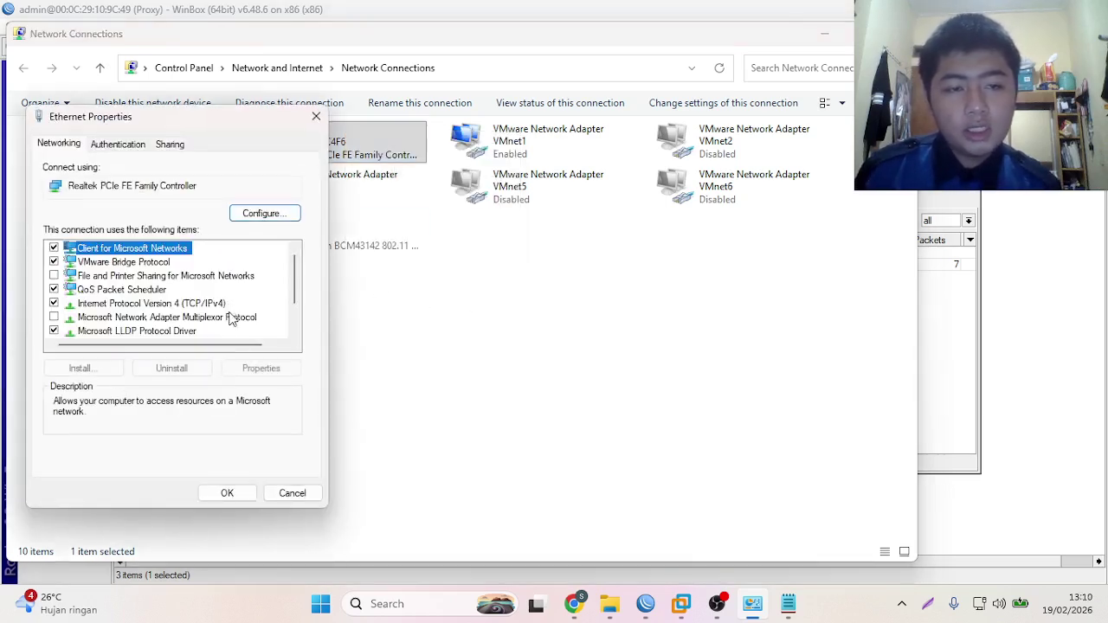
double_click(215, 305)
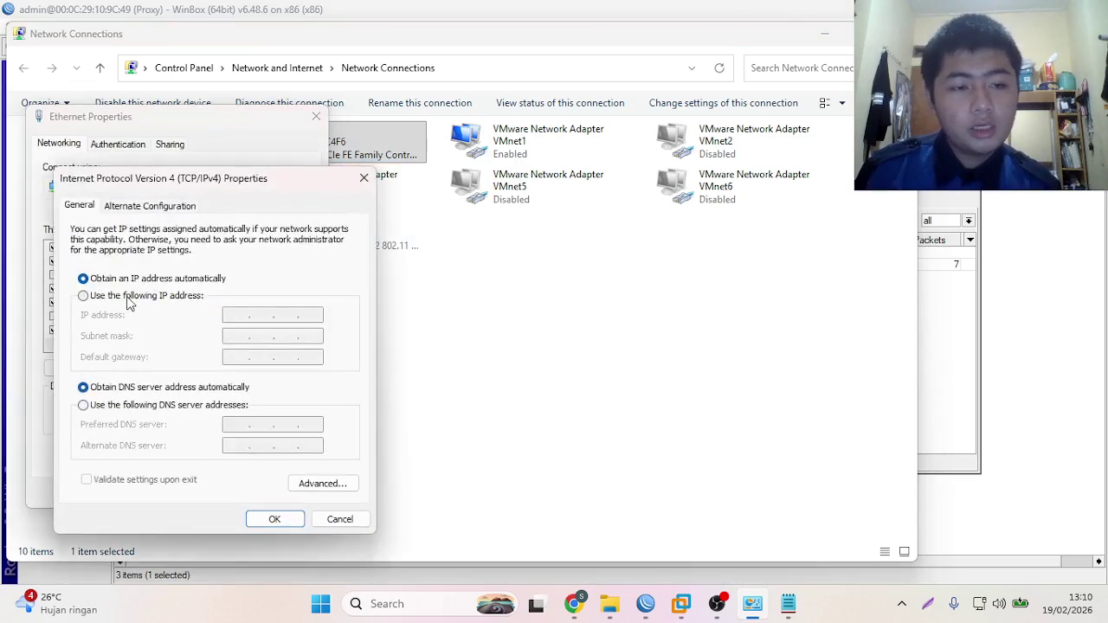
click(83, 296)
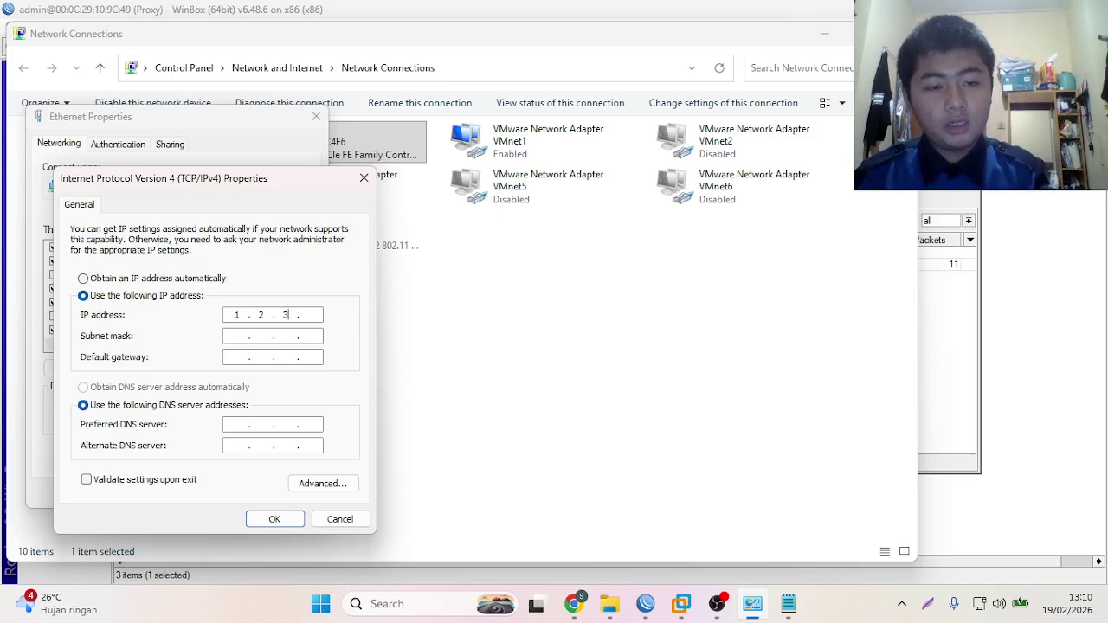
click(284, 519)
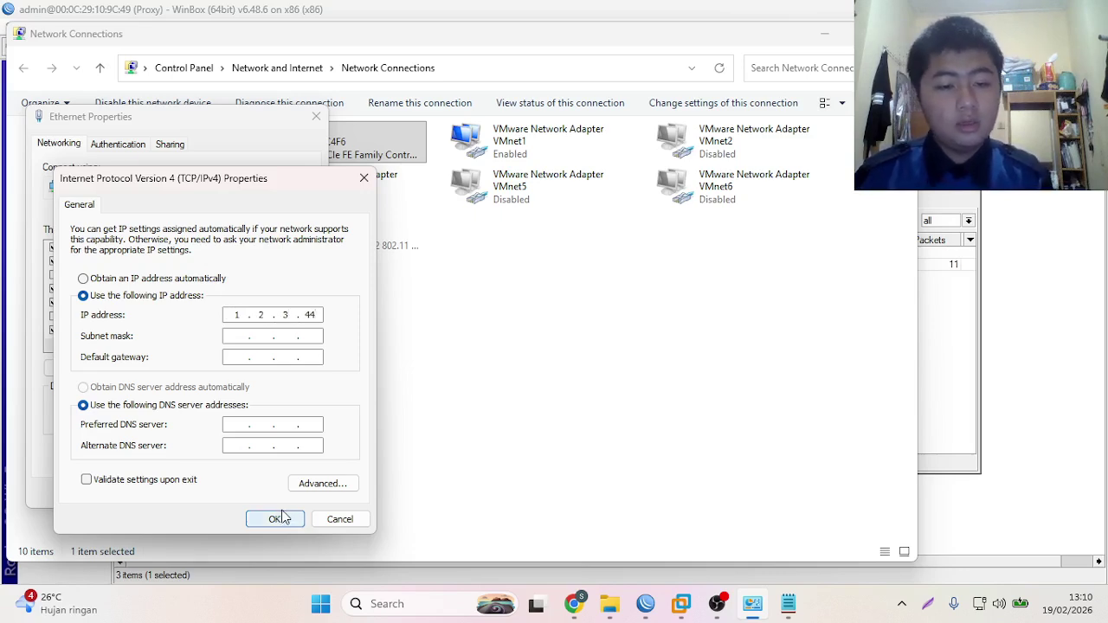
click(277, 514)
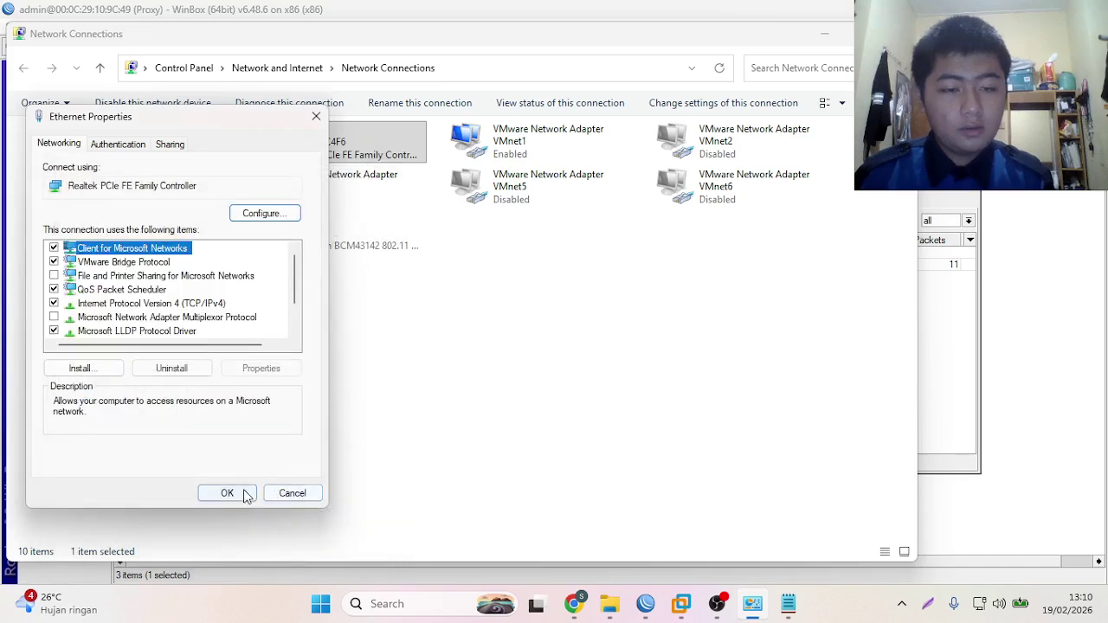
click(237, 493)
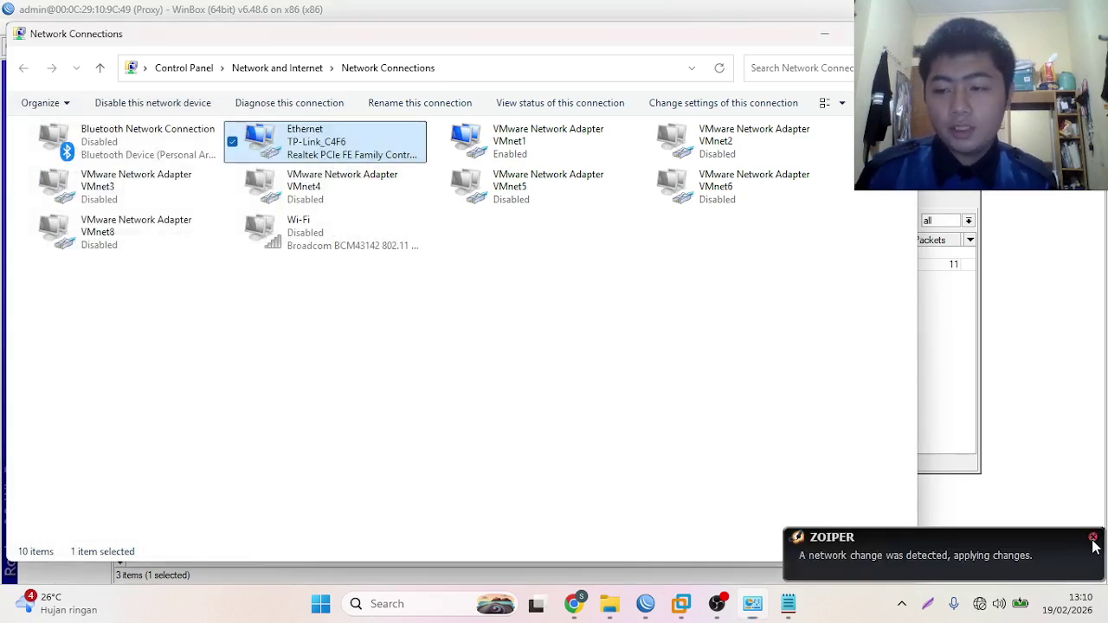
click(1092, 538)
click(522, 350)
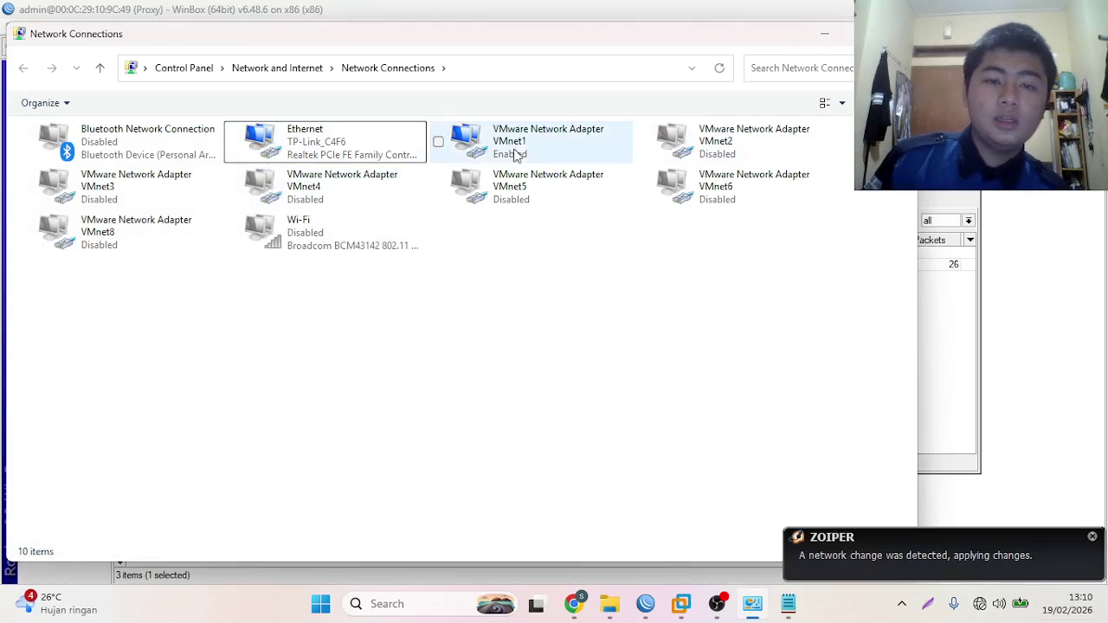
click(1089, 537)
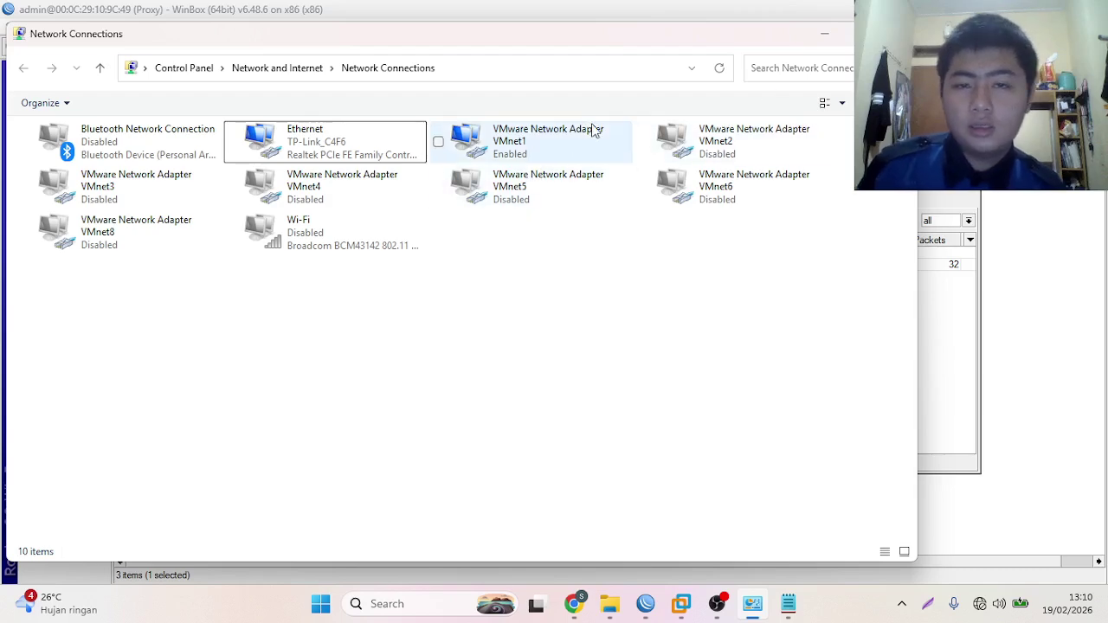
click(823, 35)
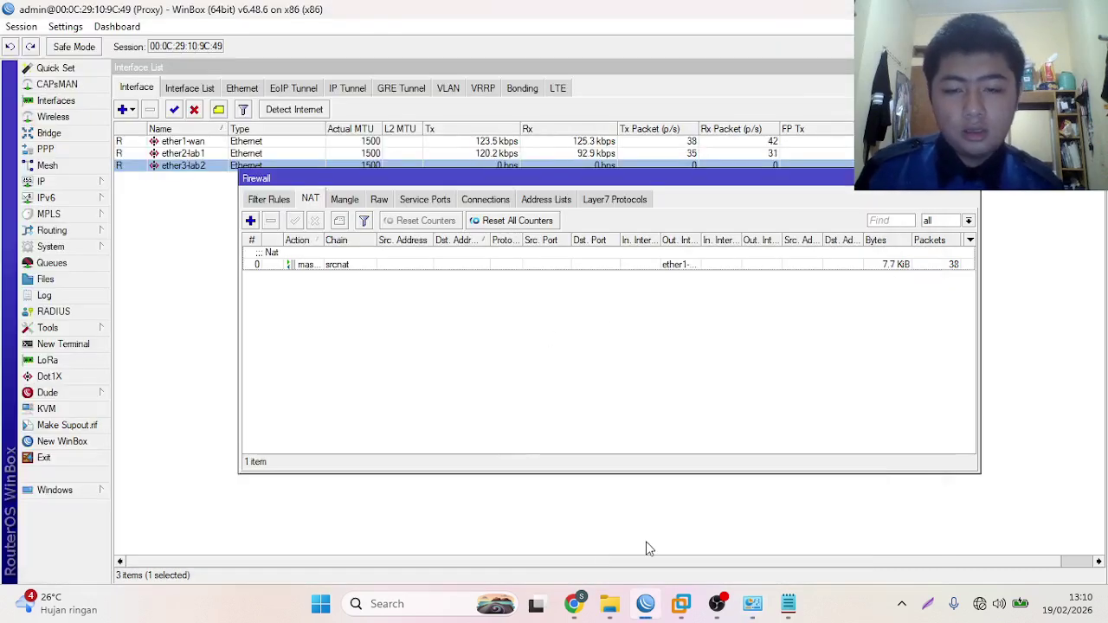
- Open Command Prompt via Run and trace the route to google.com
key(super+r)
key(BackSpace)
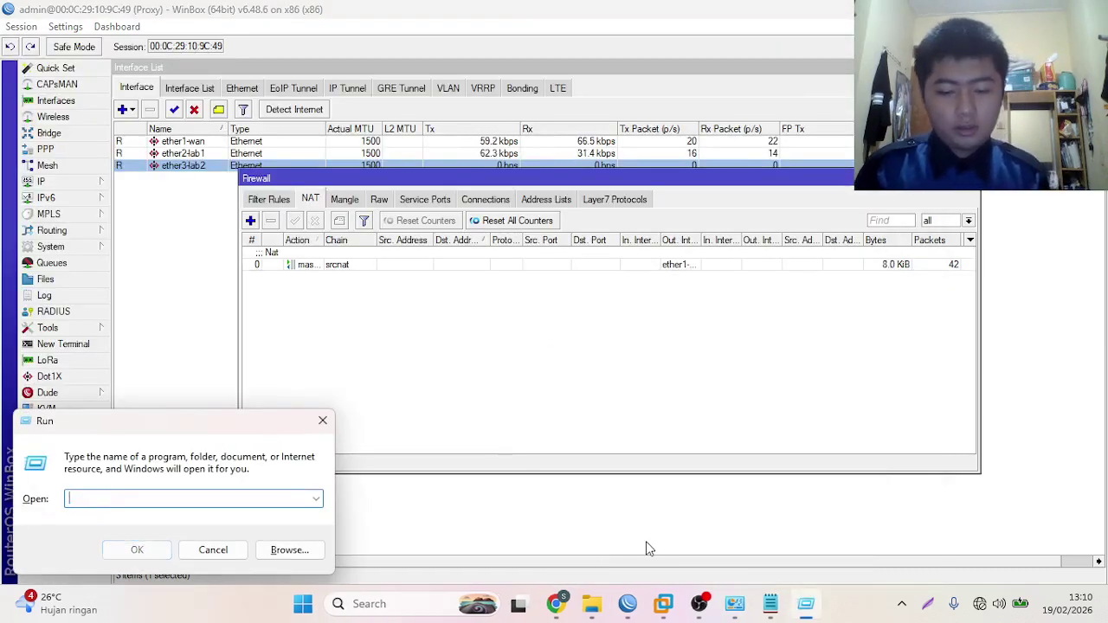
text(cmd)
key(Return)
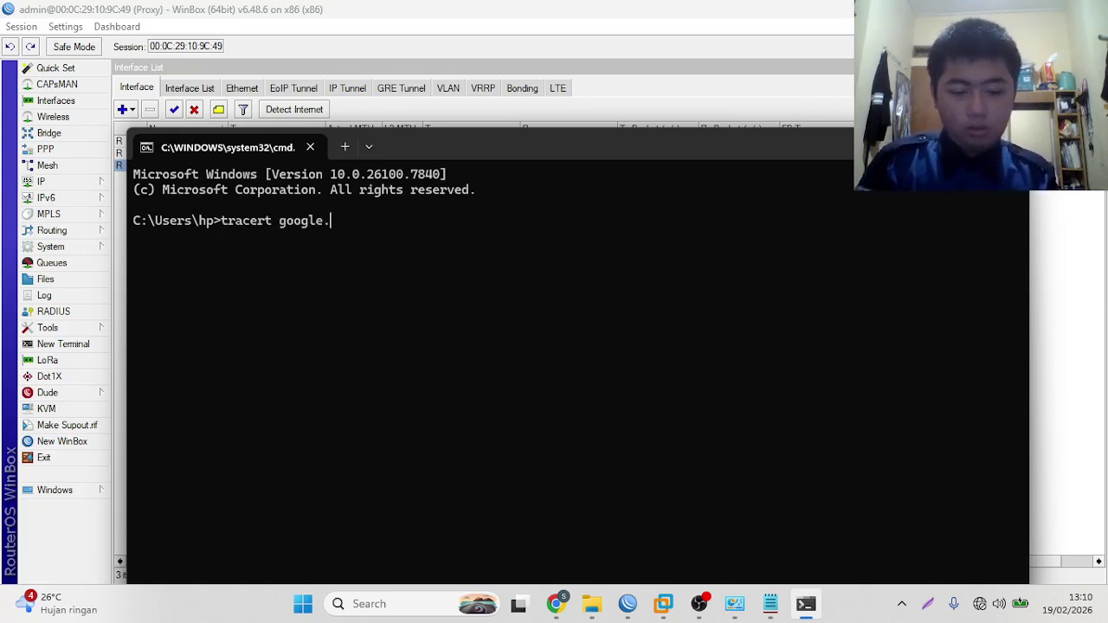
key(Return)
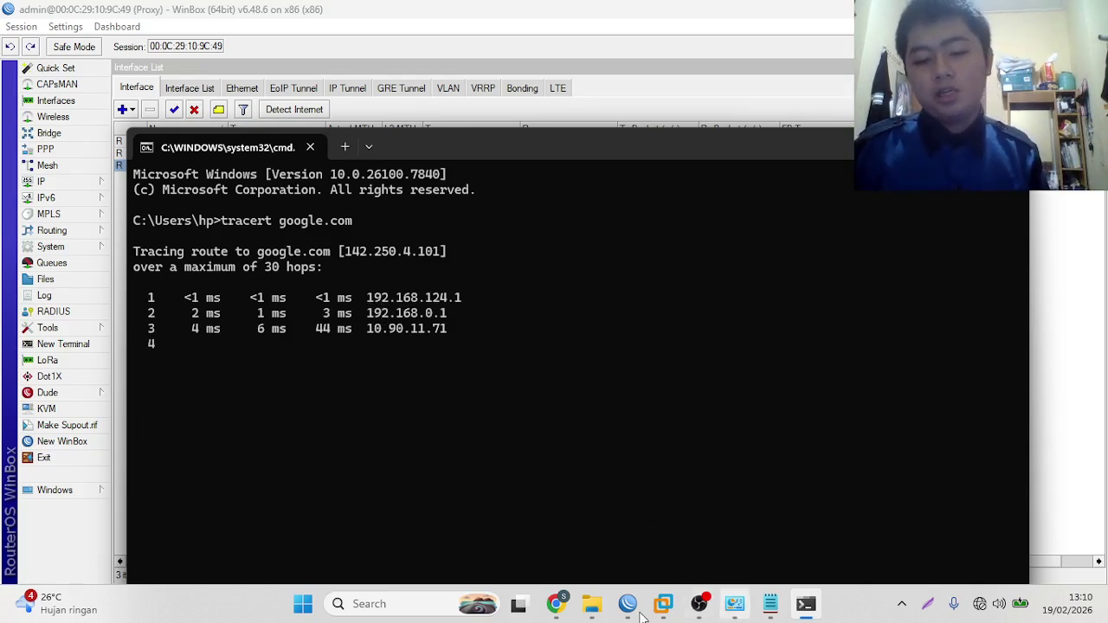
- Stop the trace, run 'ping google.com' to see 0% loss, and close the terminal
click(556, 603)
scroll(614, 370, down, 8)
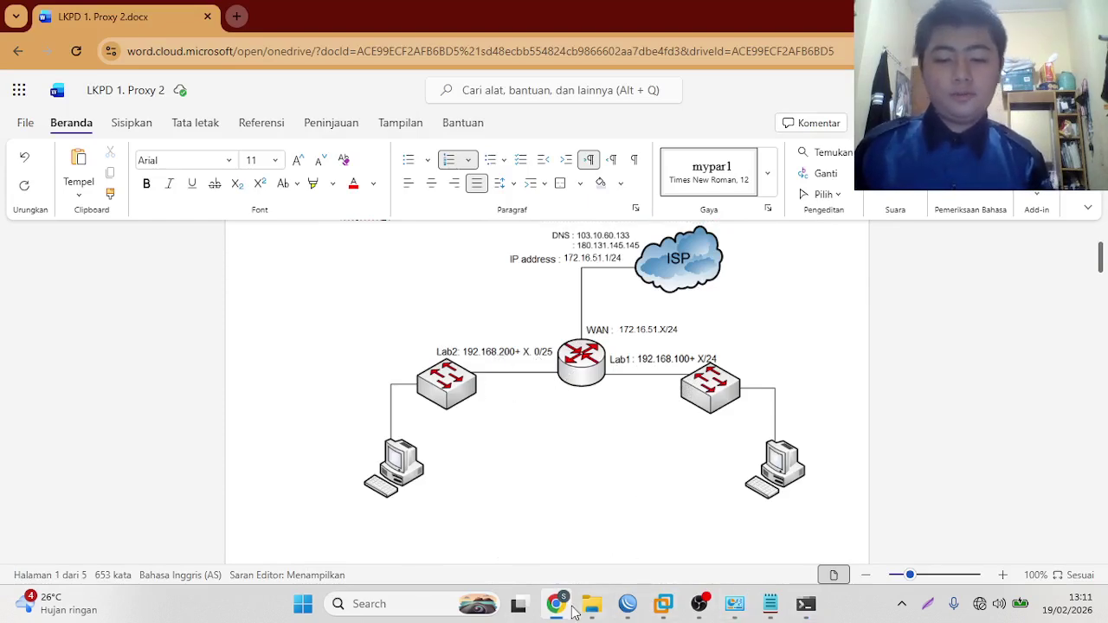
click(805, 604)
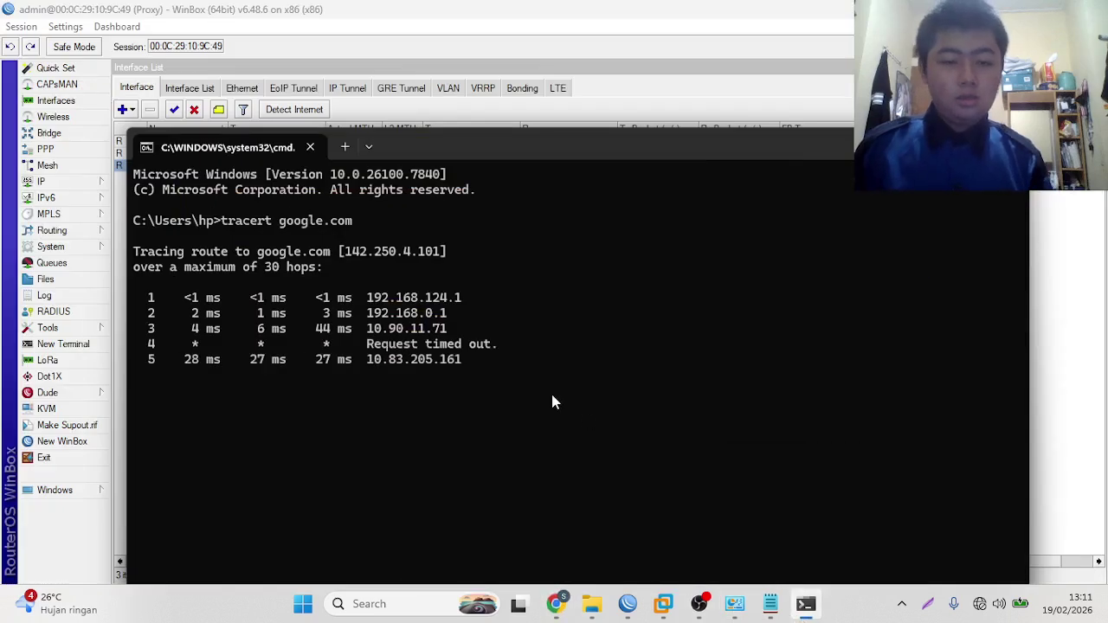
key(ctrl+c)
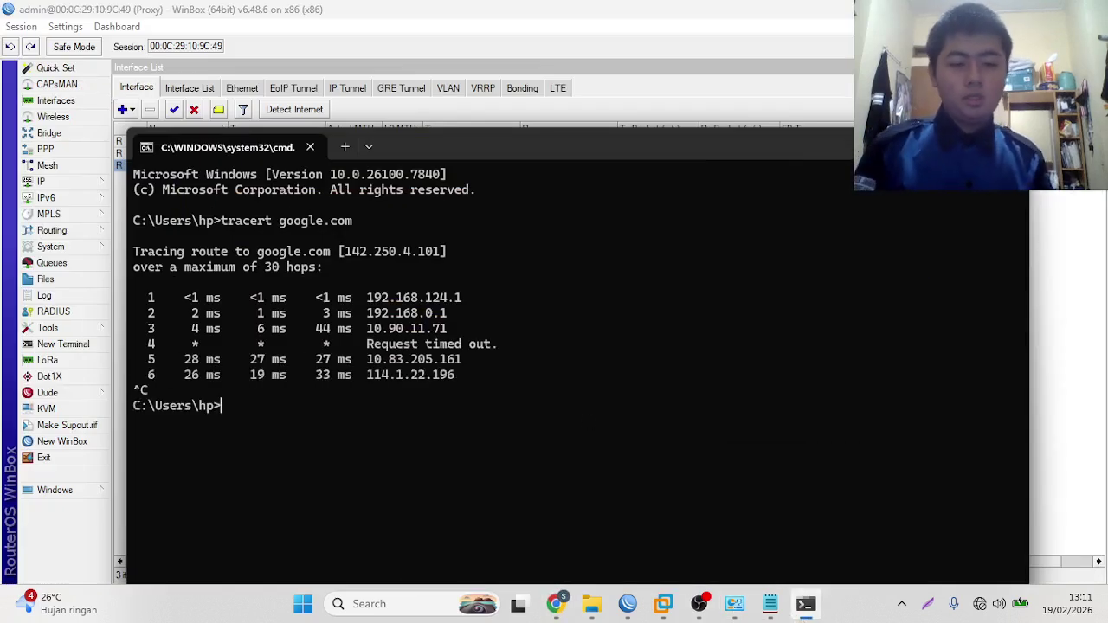
text(ping go)
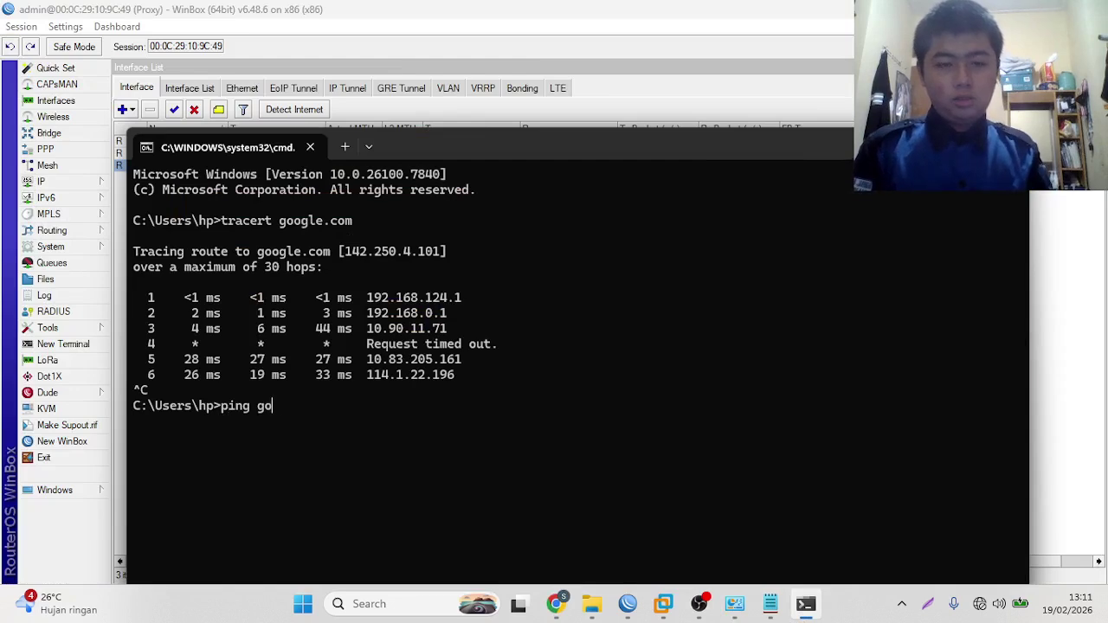
text(ogle.com)
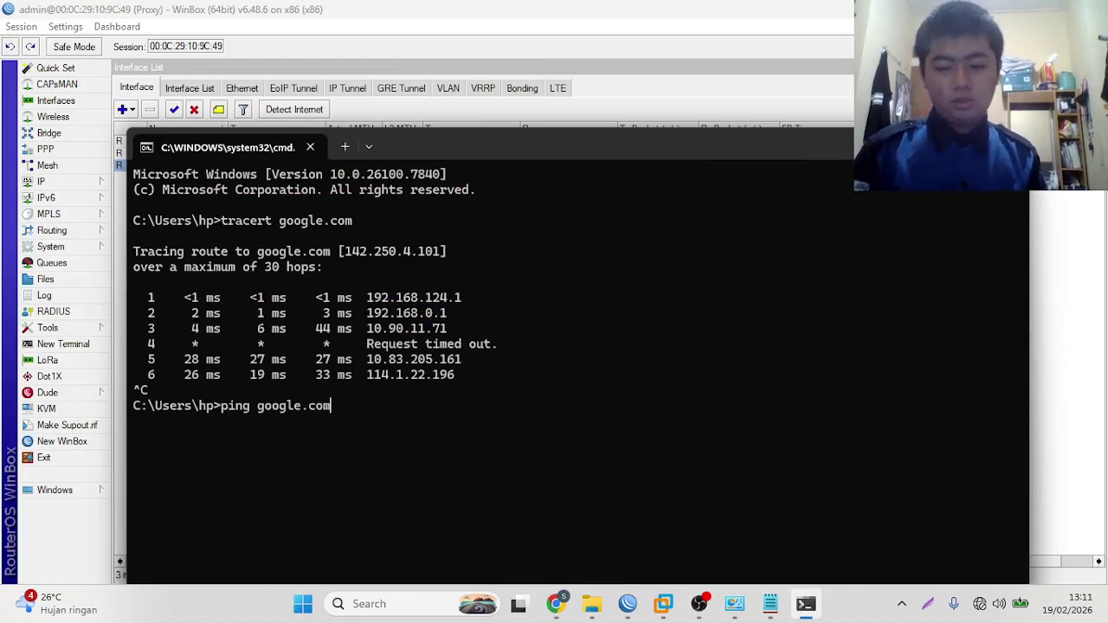
key(Return)
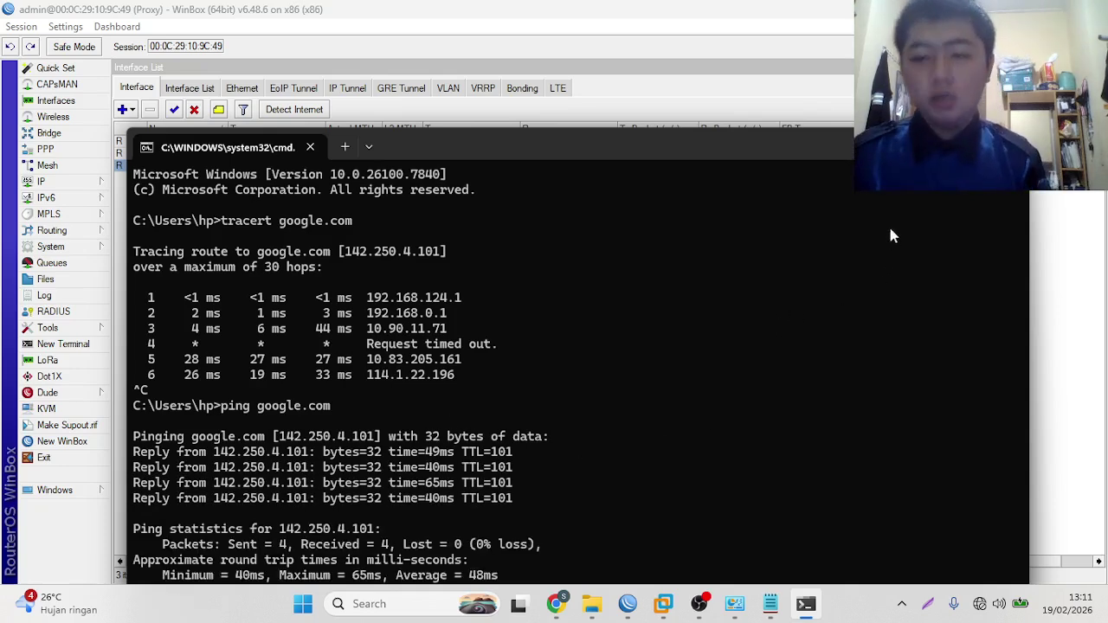
drag(816, 151, 824, 147)
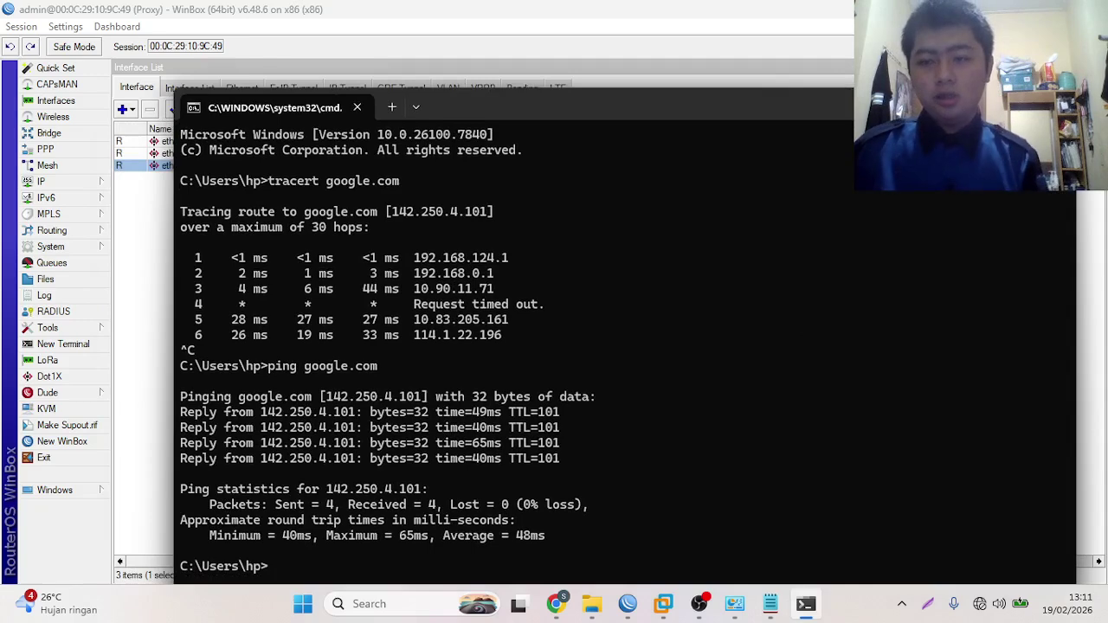
key(alt+F4)
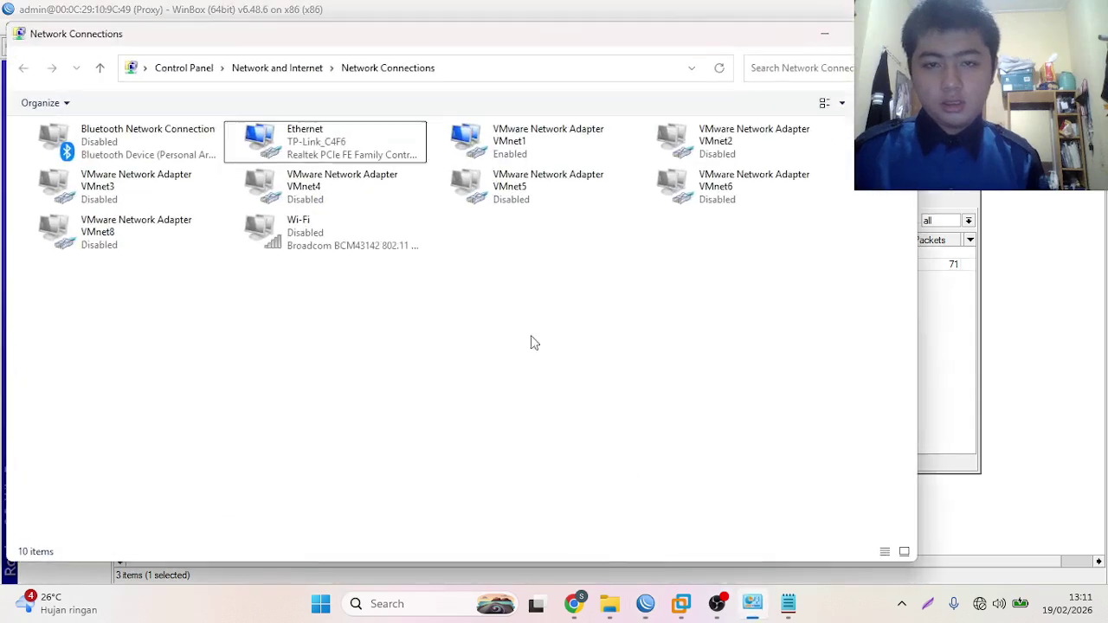
- Disable VMnet1, enable VMnet2, and refresh the adapter list
key(alt+Tab)
right_click(558, 155)
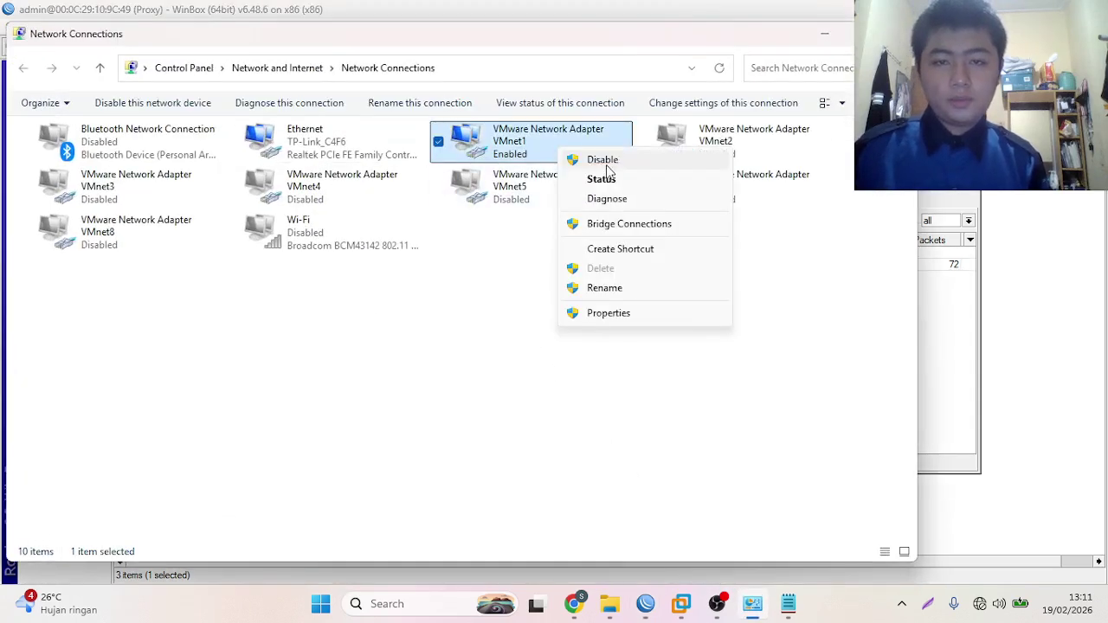
click(602, 160)
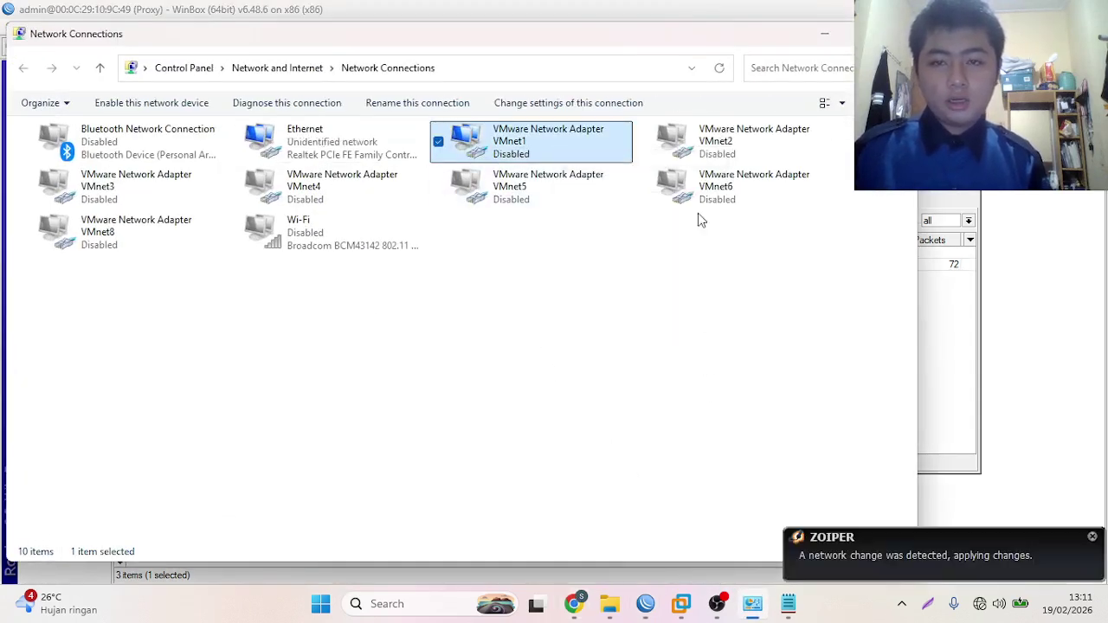
right_click(715, 137)
click(746, 143)
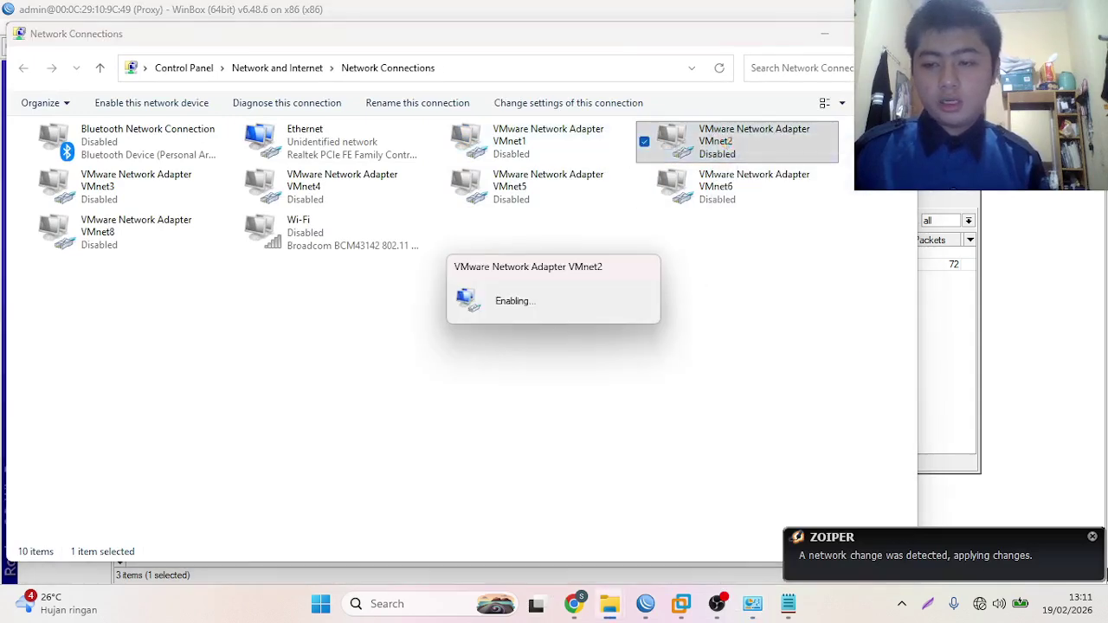
click(1093, 536)
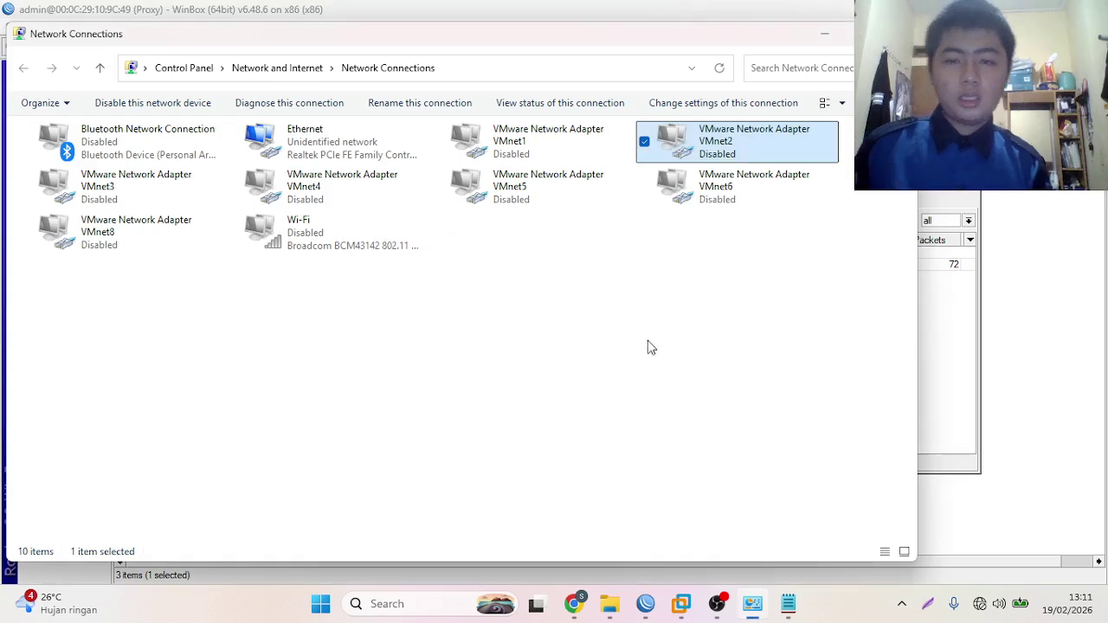
right_click(524, 368)
click(596, 435)
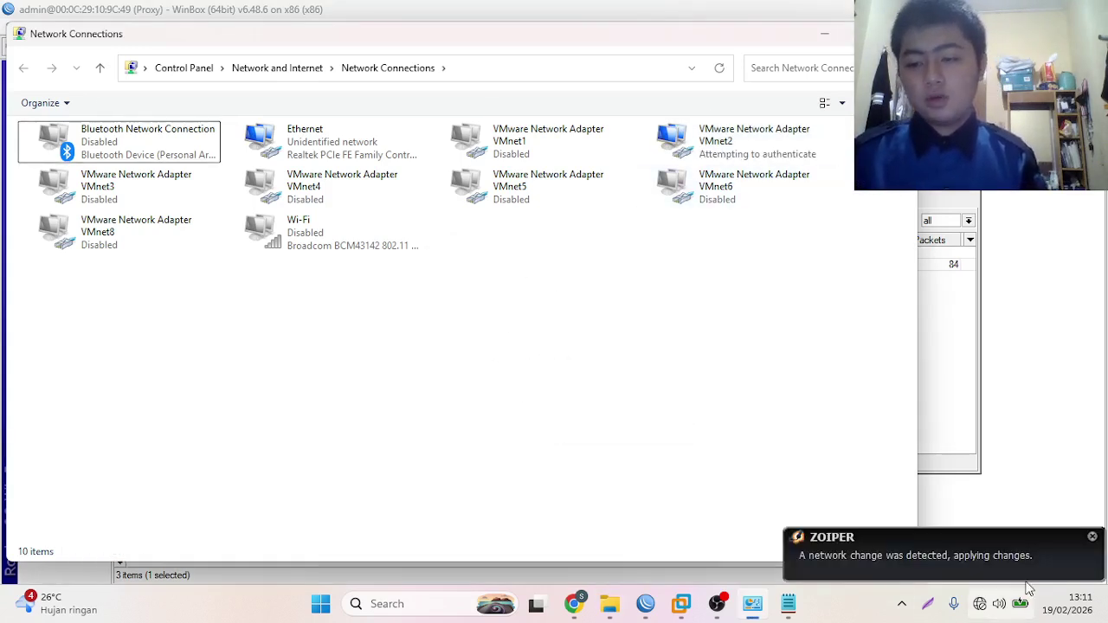
click(1092, 538)
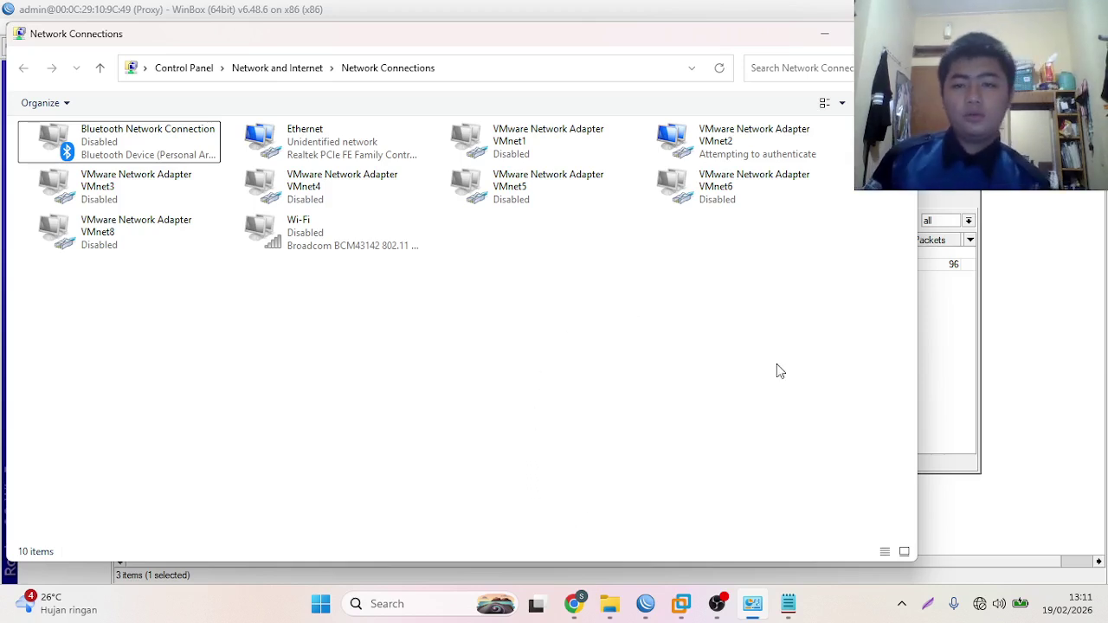
- Confirm VMnet2 leased 192.168.224.100 with gateway 192.168.224.1, then minimize Network Connections
click(821, 38)
click(576, 605)
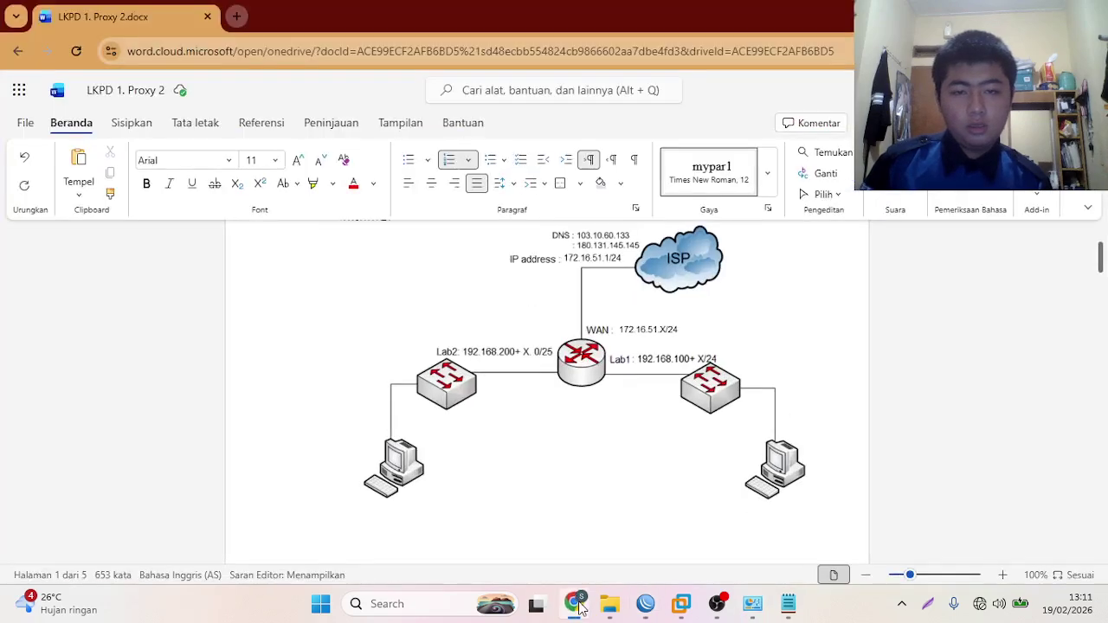
click(577, 605)
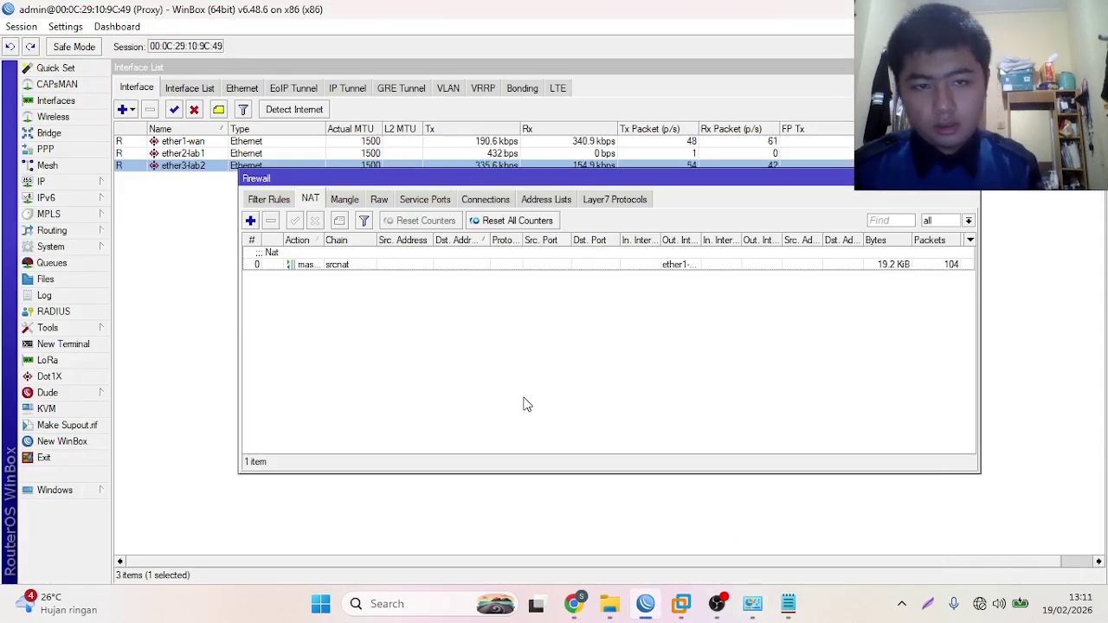
click(753, 604)
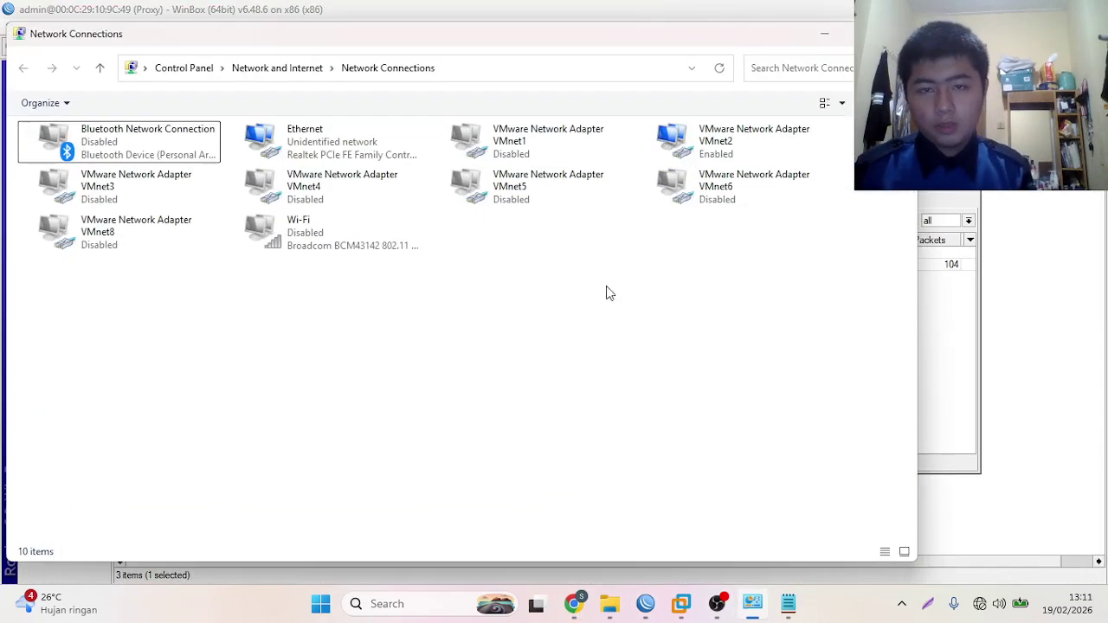
right_click(718, 156)
click(746, 190)
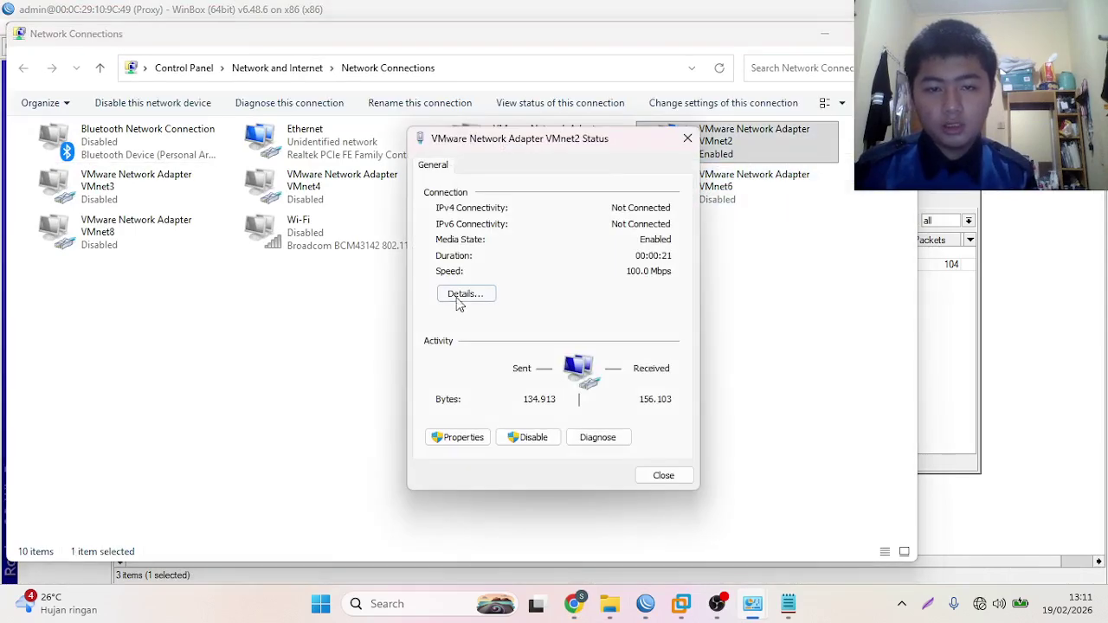
click(459, 296)
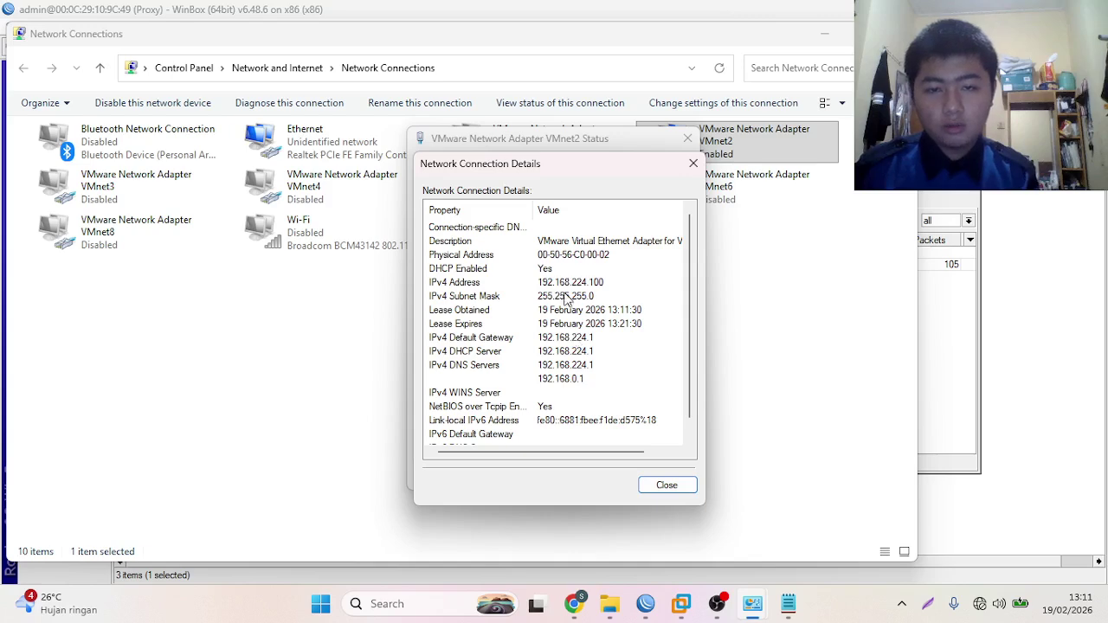
click(694, 164)
click(686, 140)
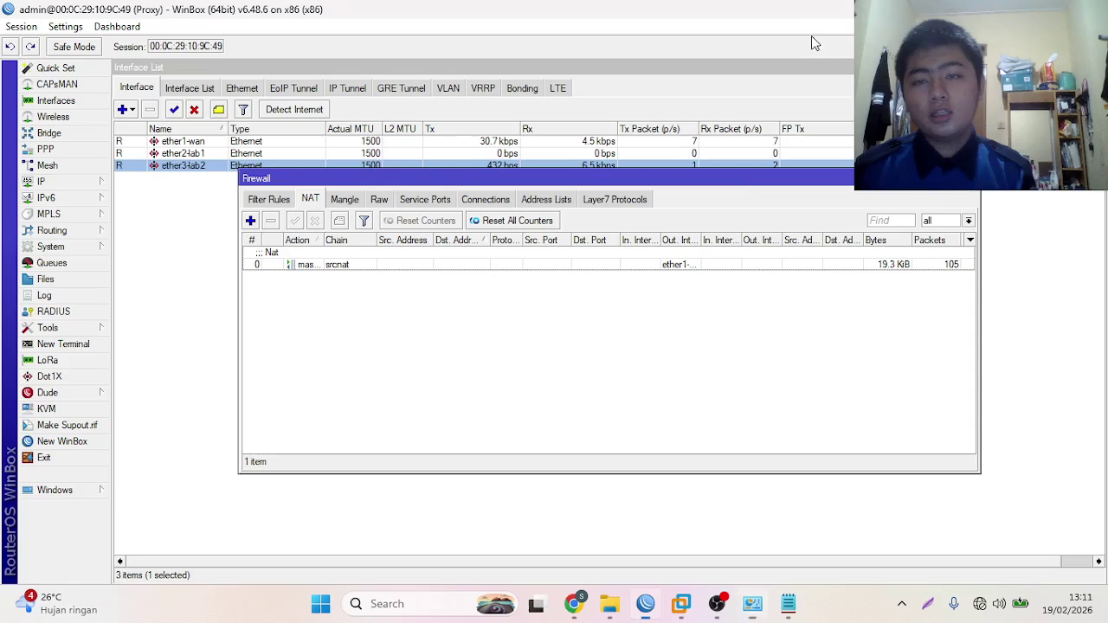
click(811, 36)
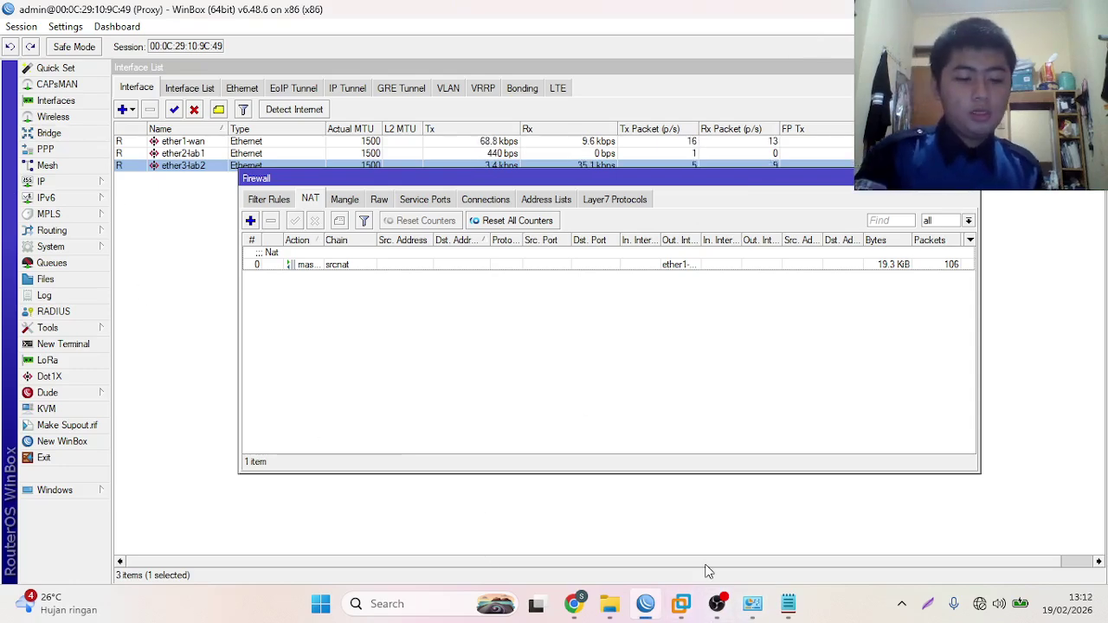
- Run 'tracert google.com' in Command Prompt, stop it after the 192.168.224.1 hop, and close it
key(super+r)
key(Return)
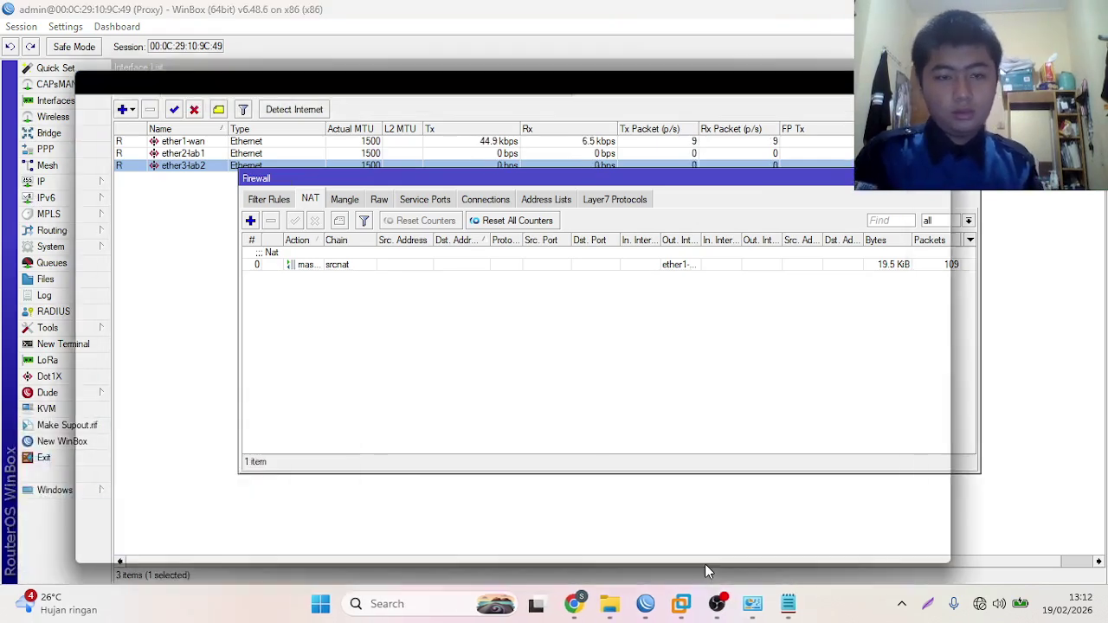
text(tra)
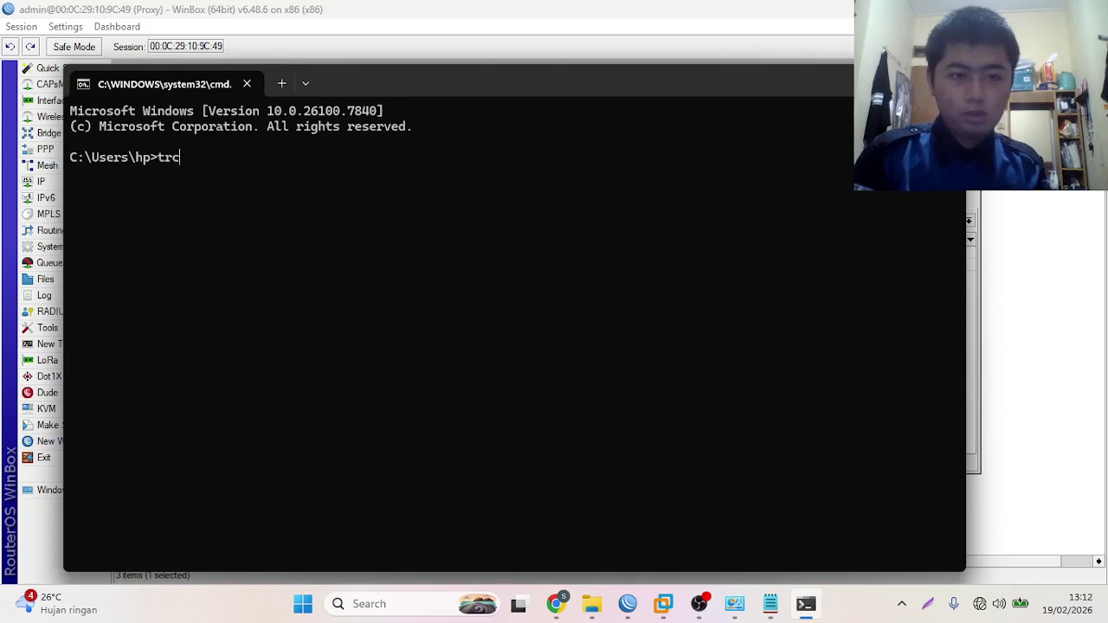
text(cert g)
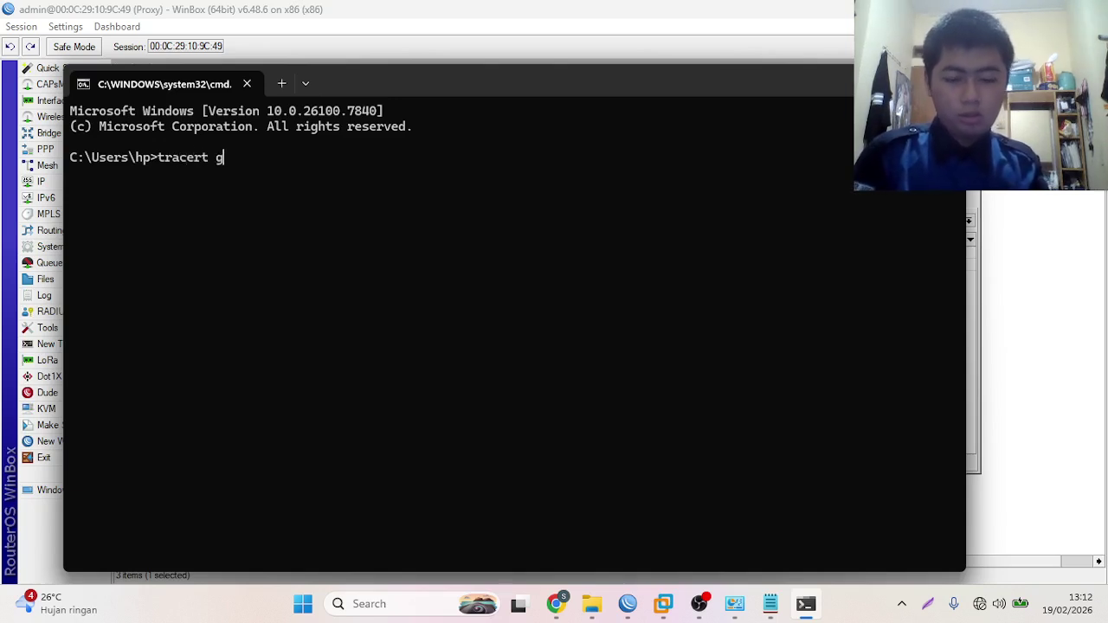
text(oogle.com)
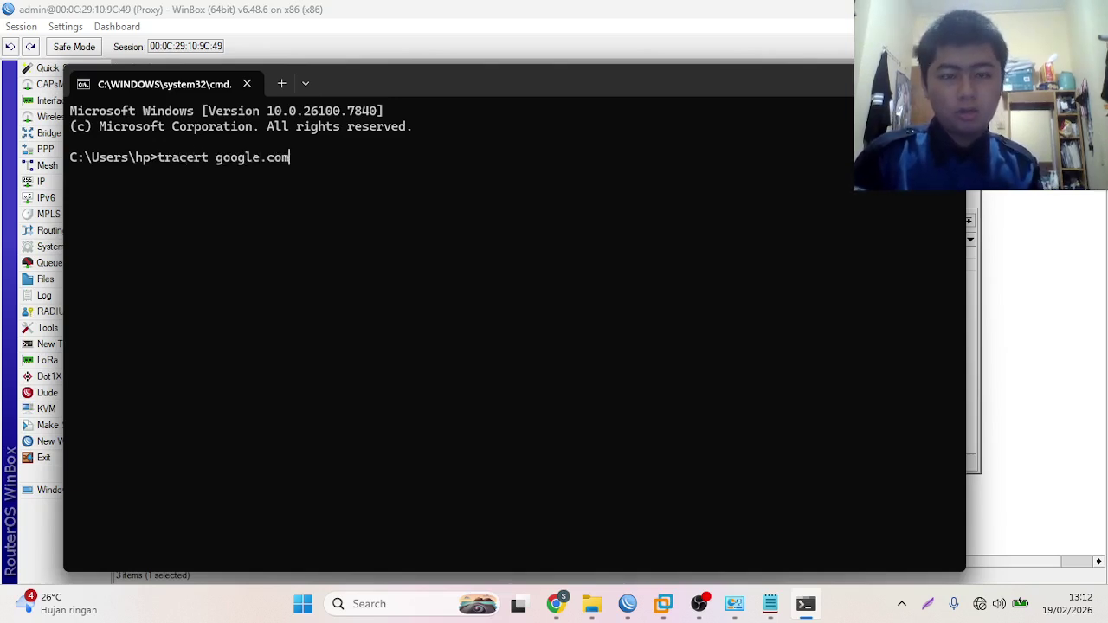
key(Return)
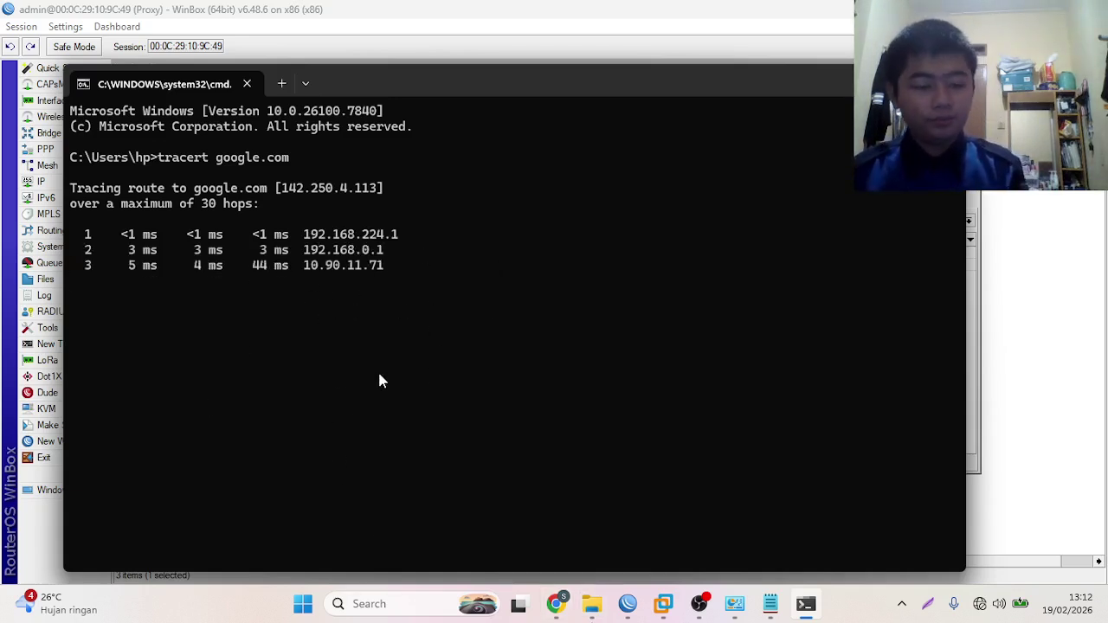
key(ctrl+c)
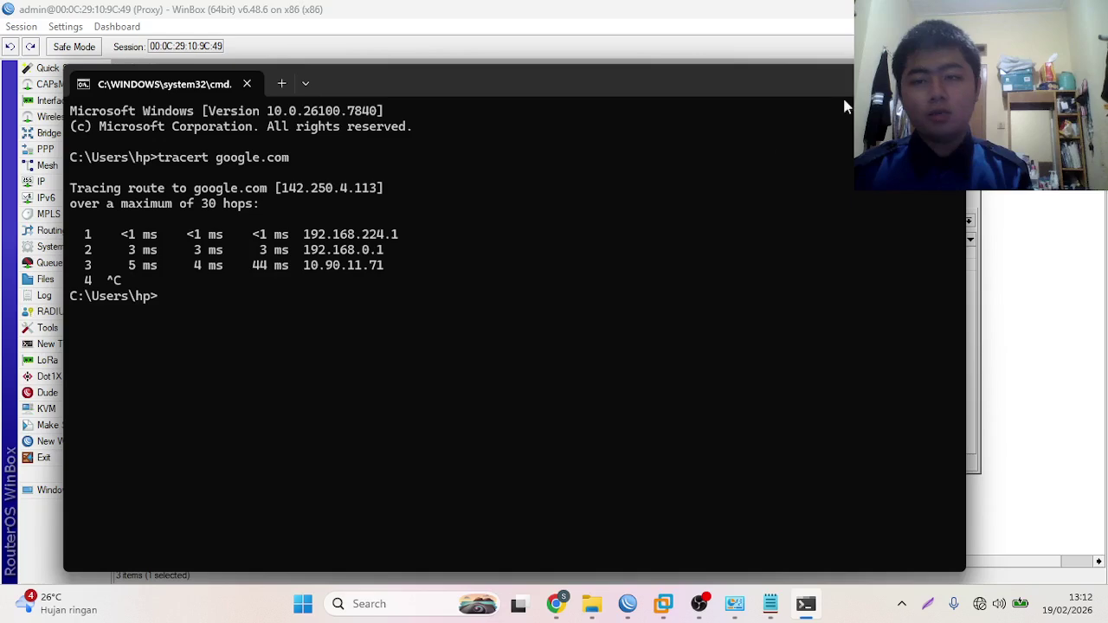
click(945, 78)
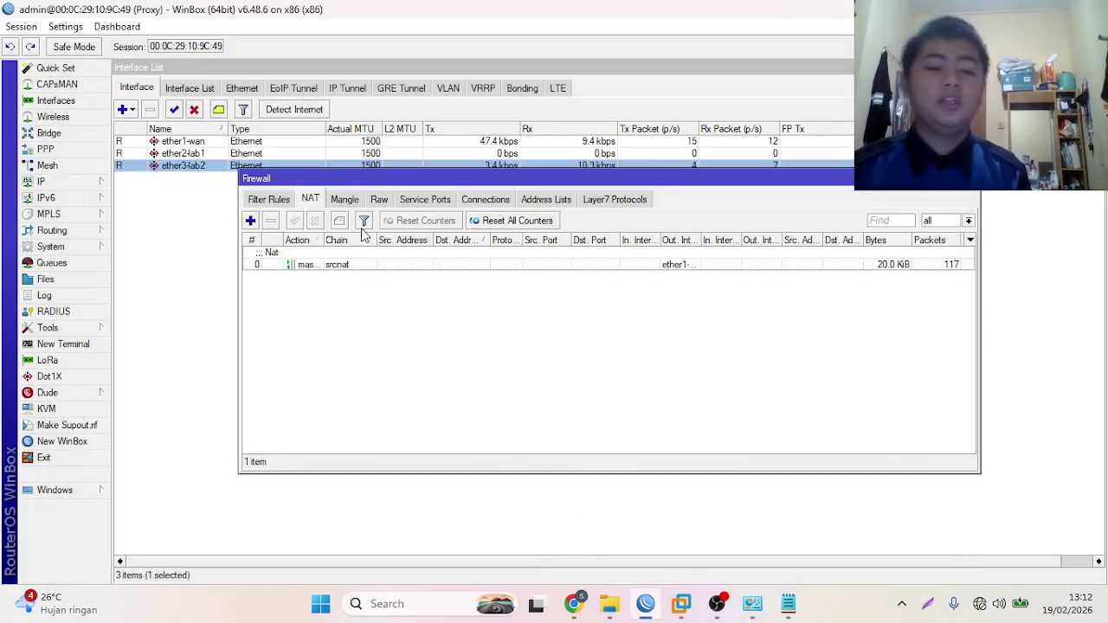
- Enable the web proxy in WinBox's IP > Web Proxy settings
click(45, 183)
click(141, 556)
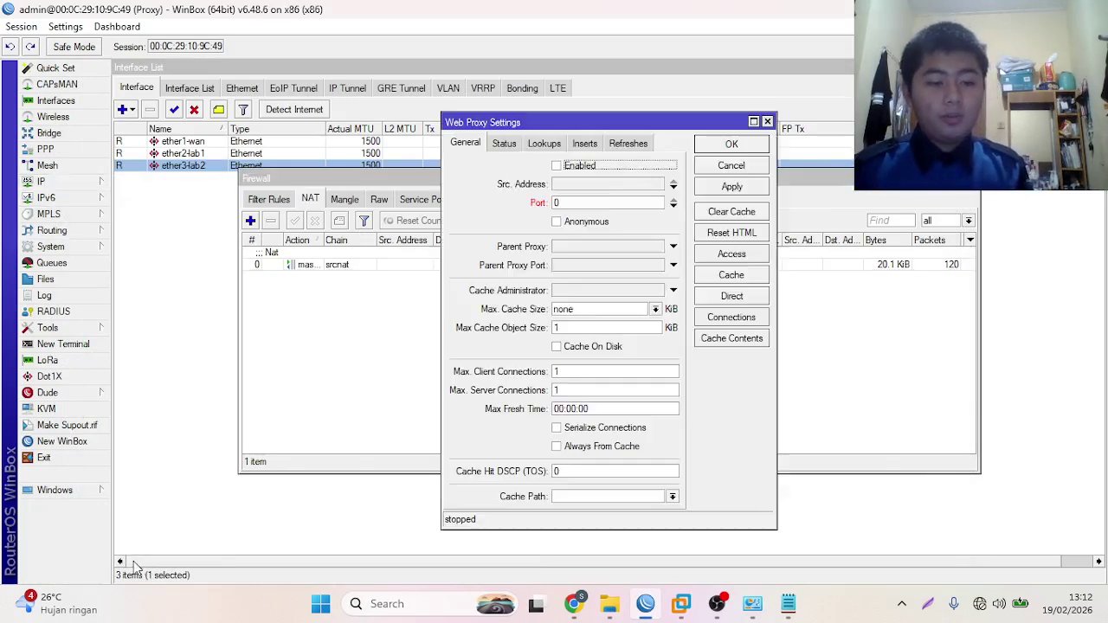
click(555, 166)
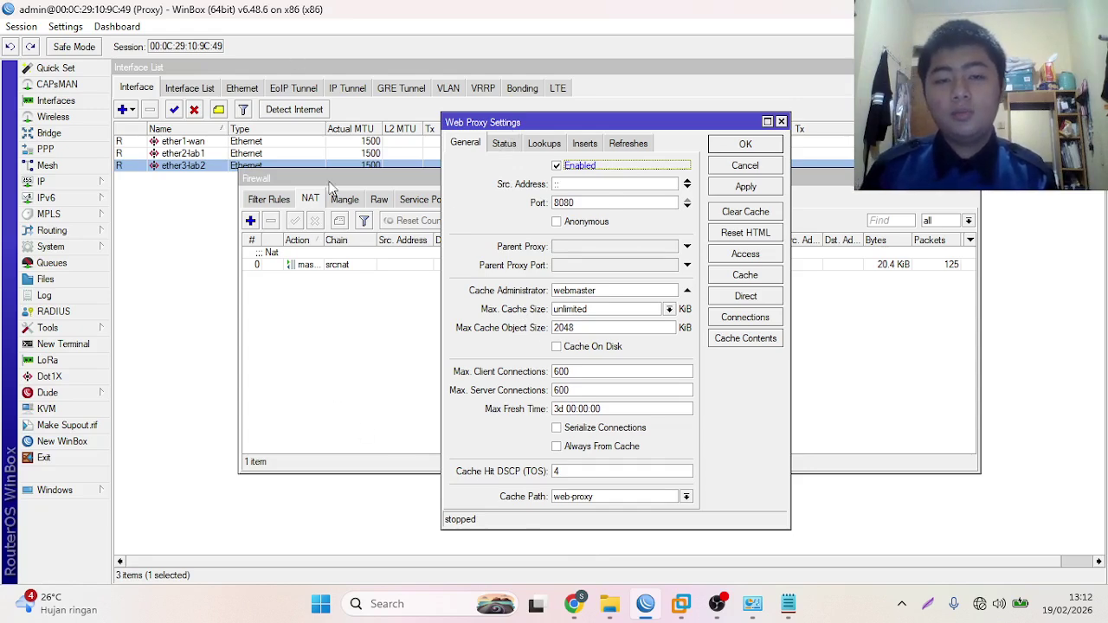
- Enter the cache administrator e-mail, turn on cache on disk, and apply the proxy settings
click(624, 294)
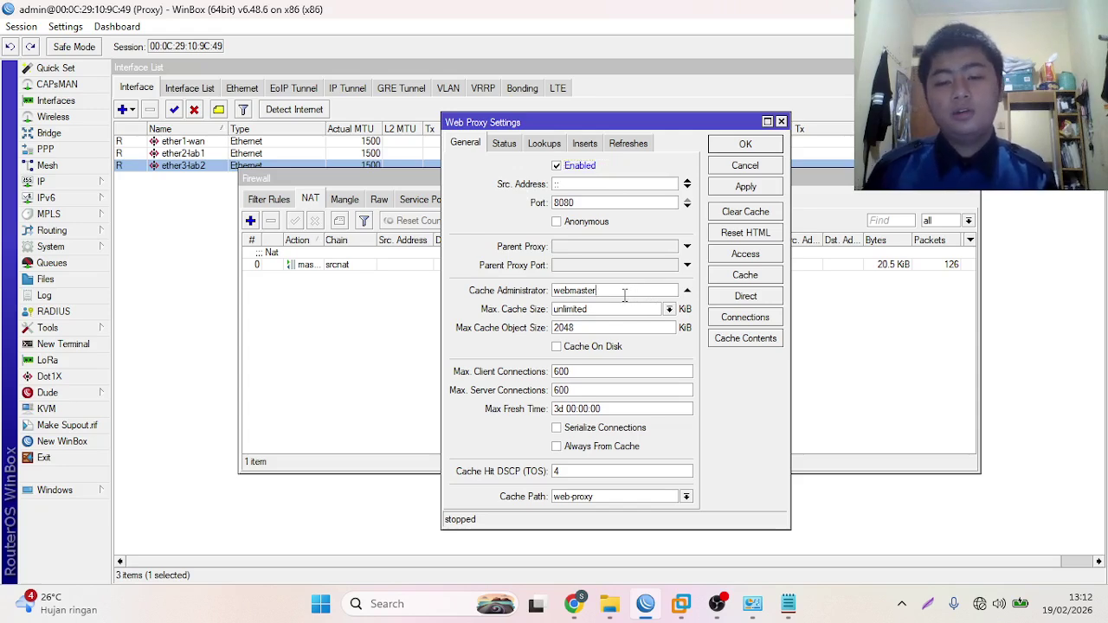
key(BackSpace)
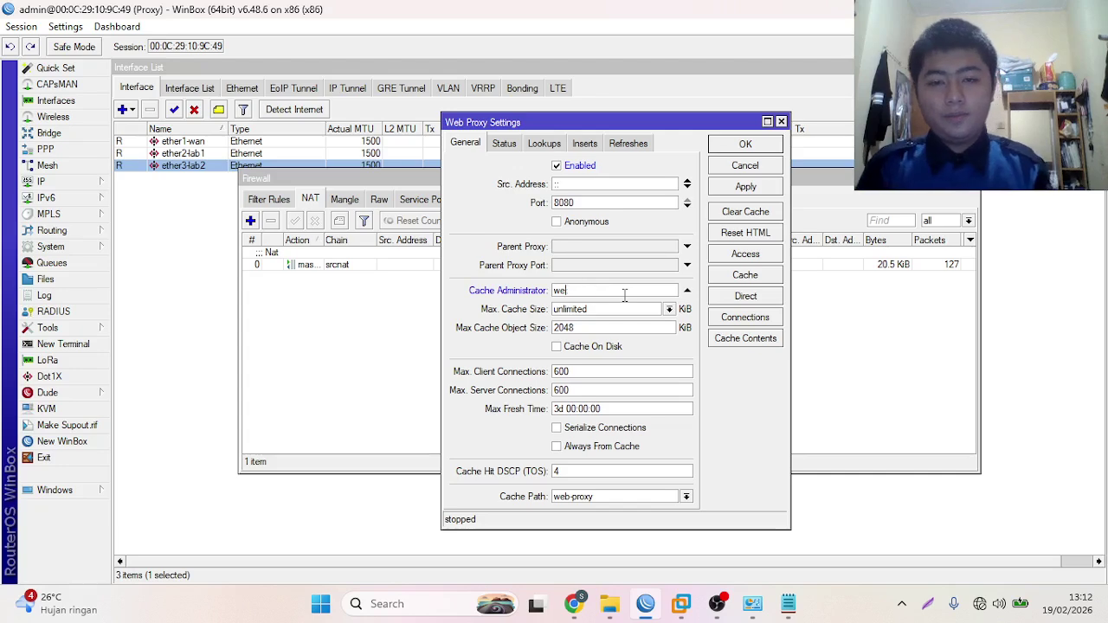
key(BackSpace)
key(BackSpace)
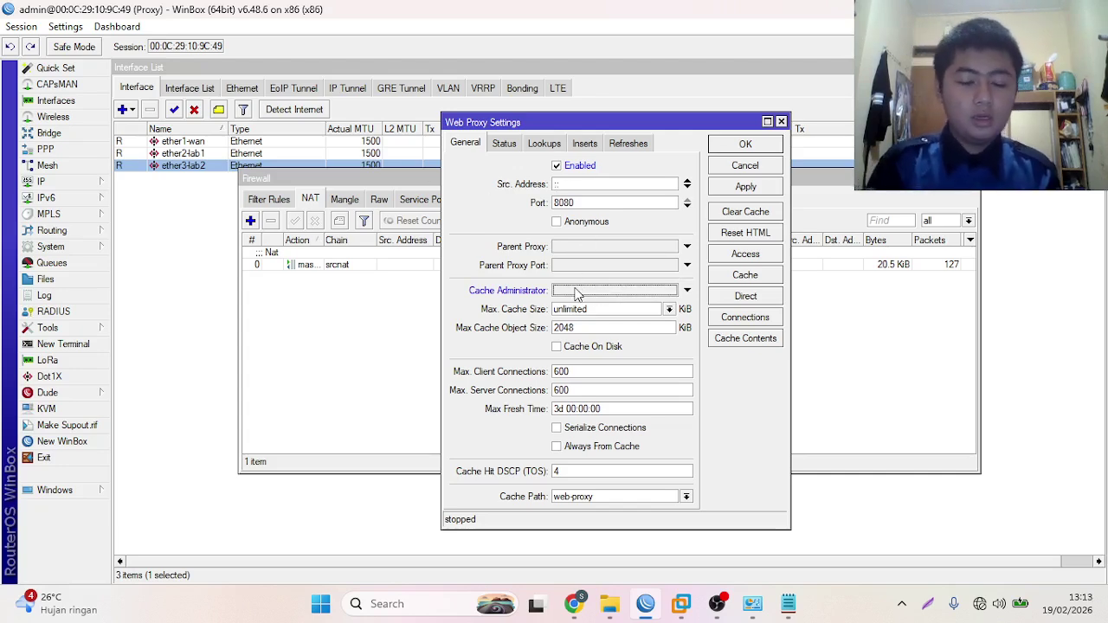
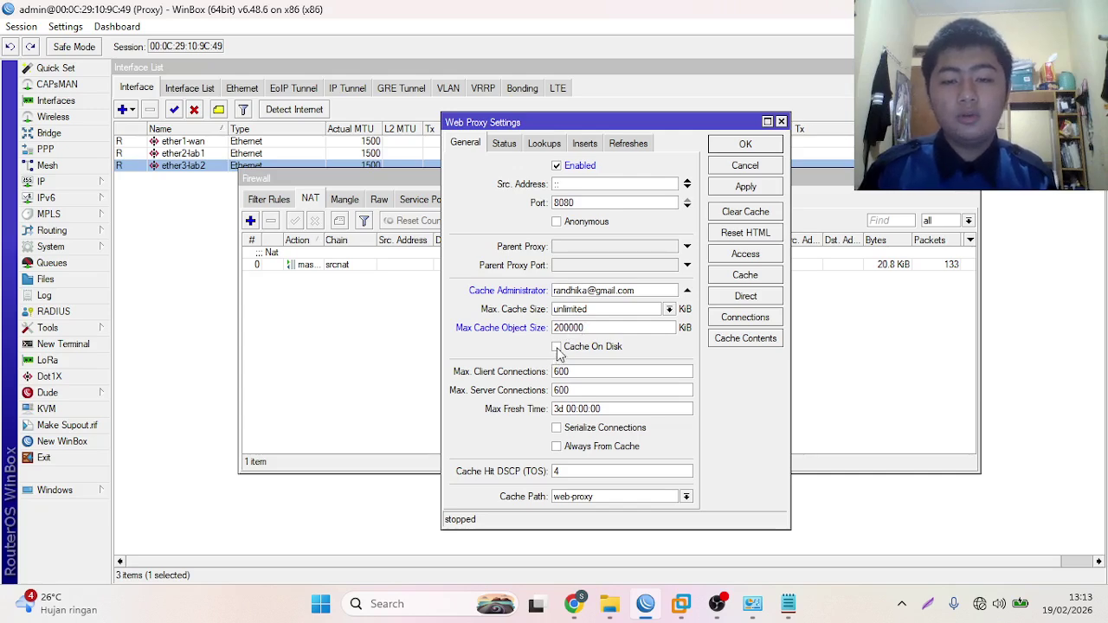
click(557, 347)
click(750, 188)
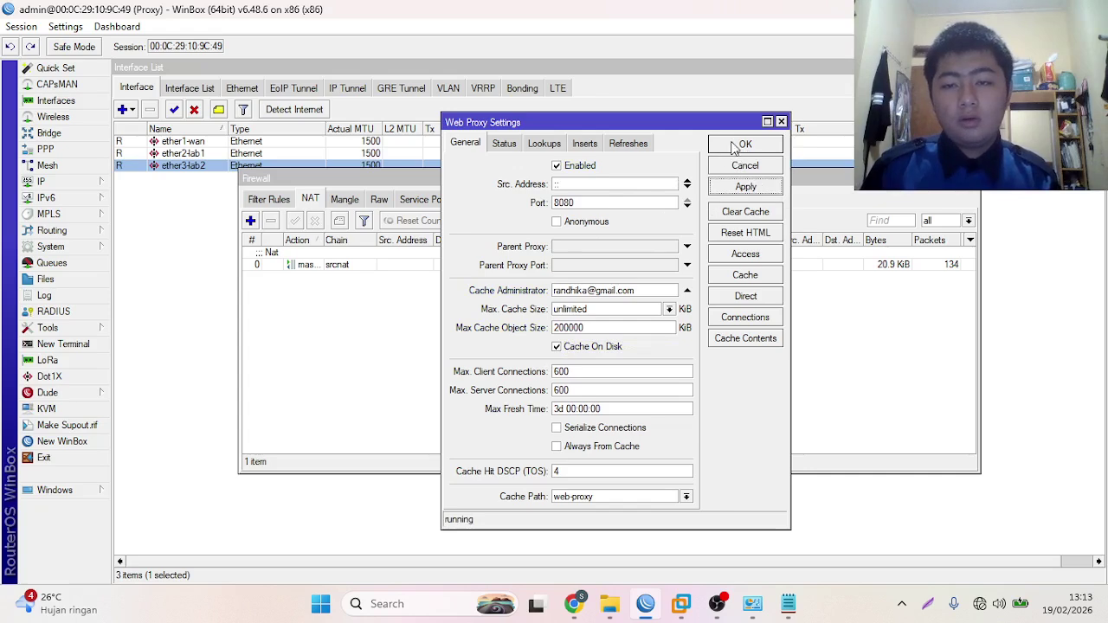
click(743, 145)
- Start a new dstnat NAT rule with source address 192.168.224.0/25
click(250, 221)
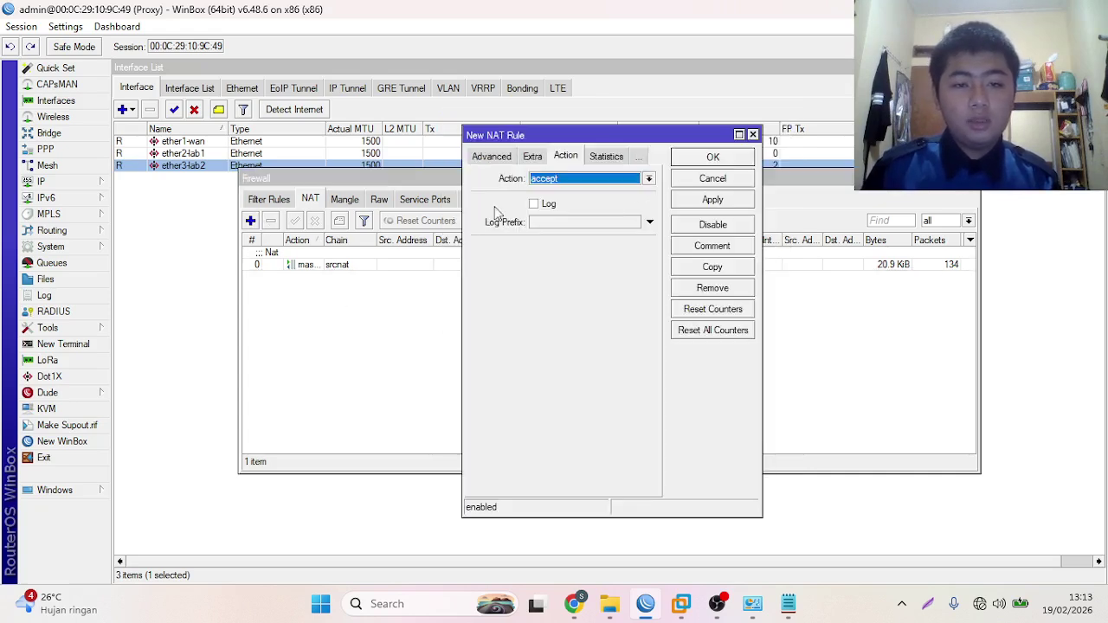
click(502, 157)
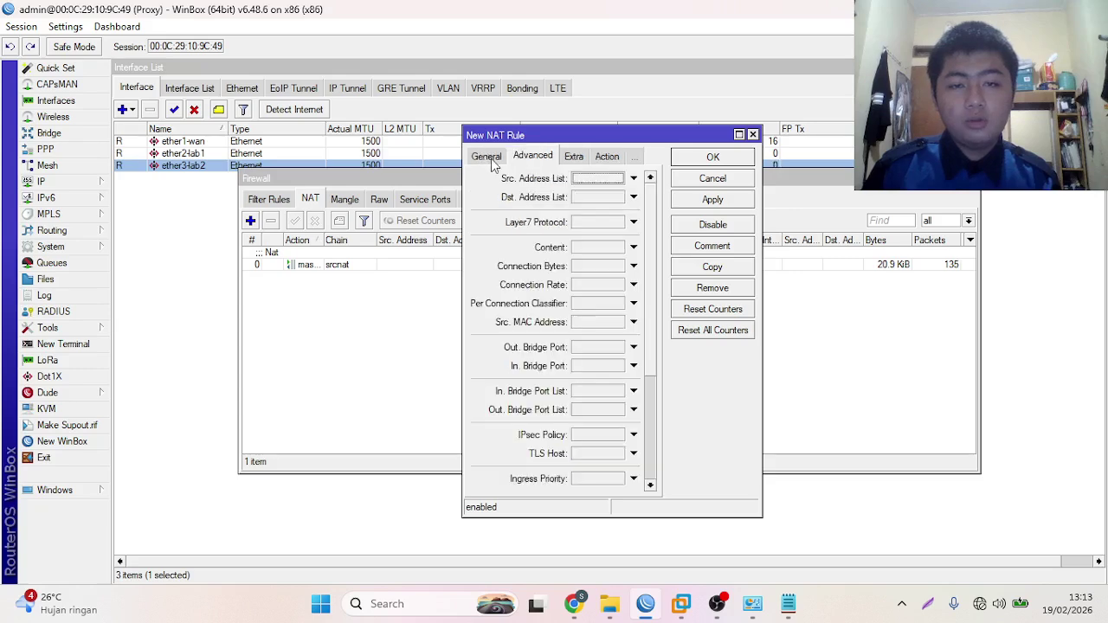
click(484, 155)
click(649, 178)
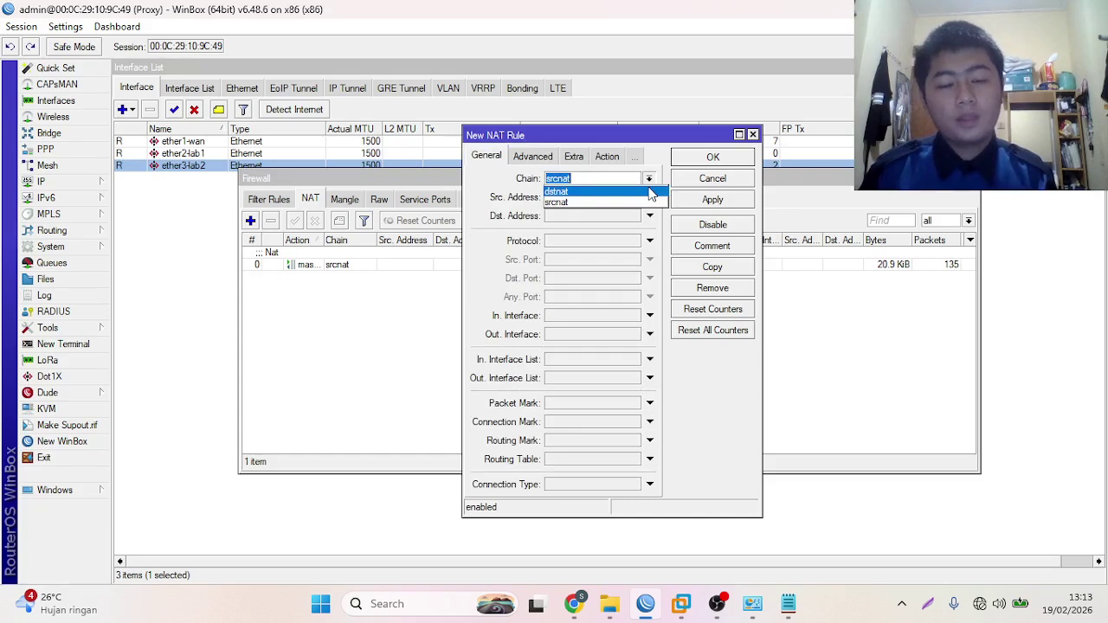
click(649, 191)
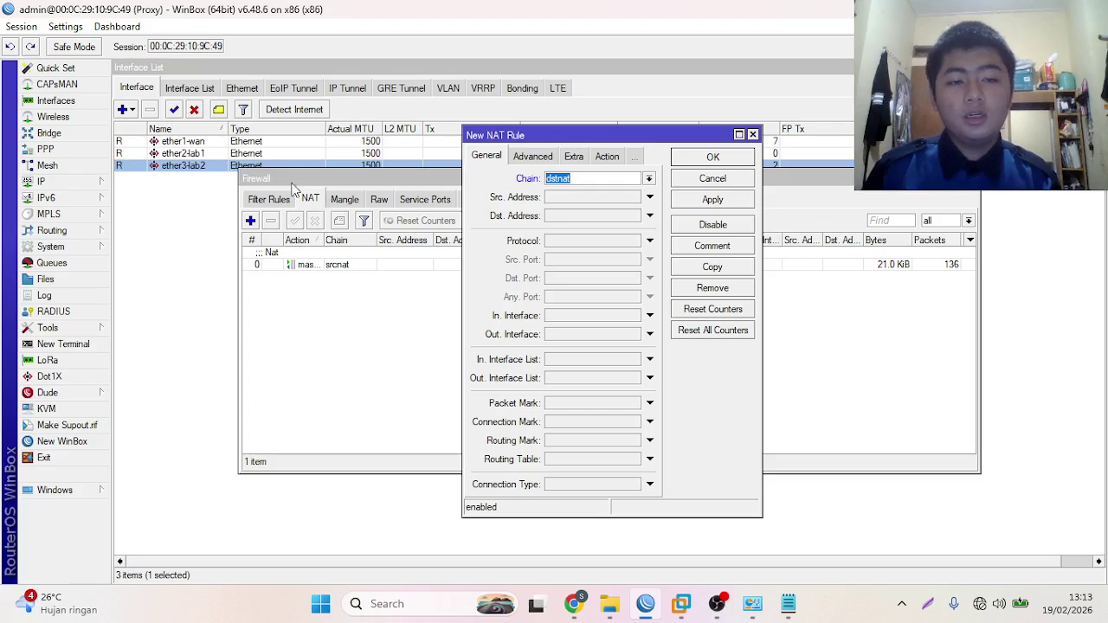
click(604, 195)
key(BackSpace)
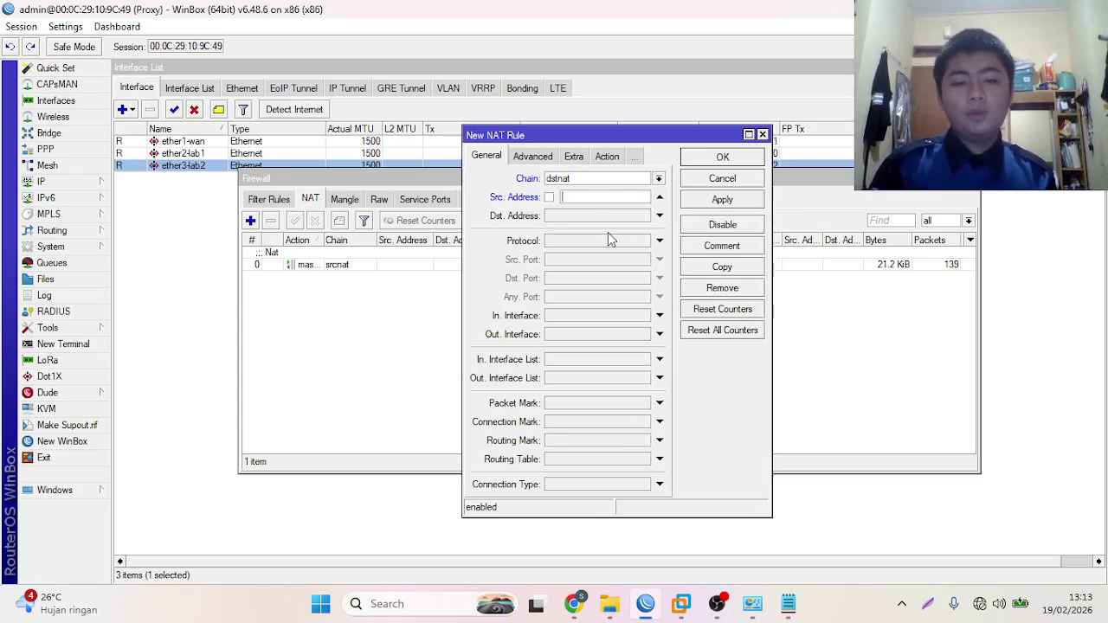
text(192.168.224.0/25)
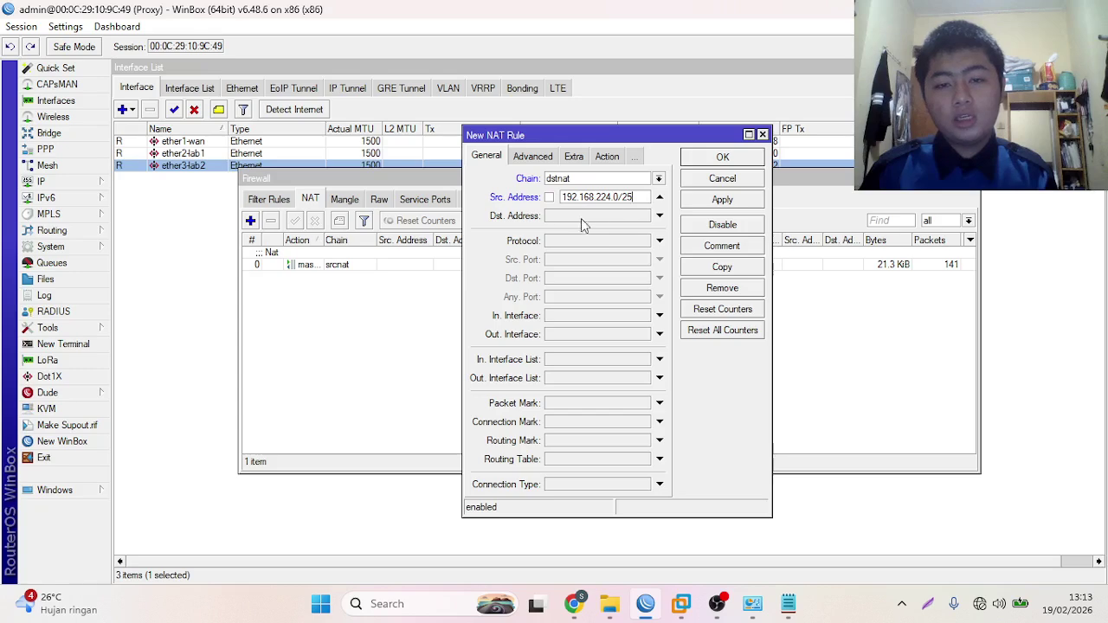
- Match TCP destination port 80 arriving on in-interface ether3-lab2
click(659, 240)
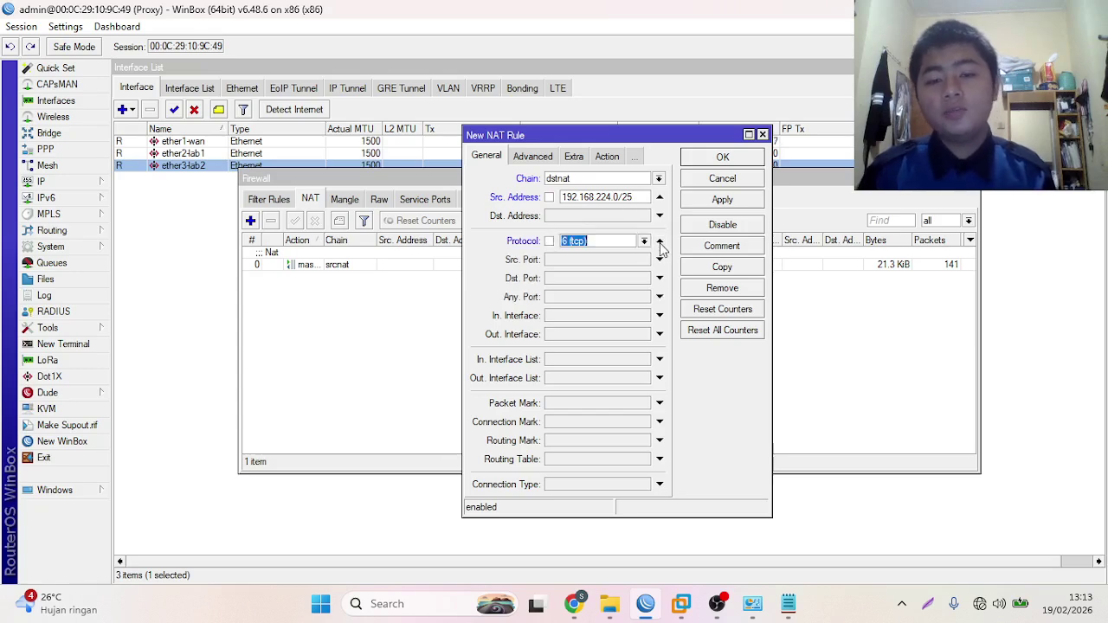
click(595, 277)
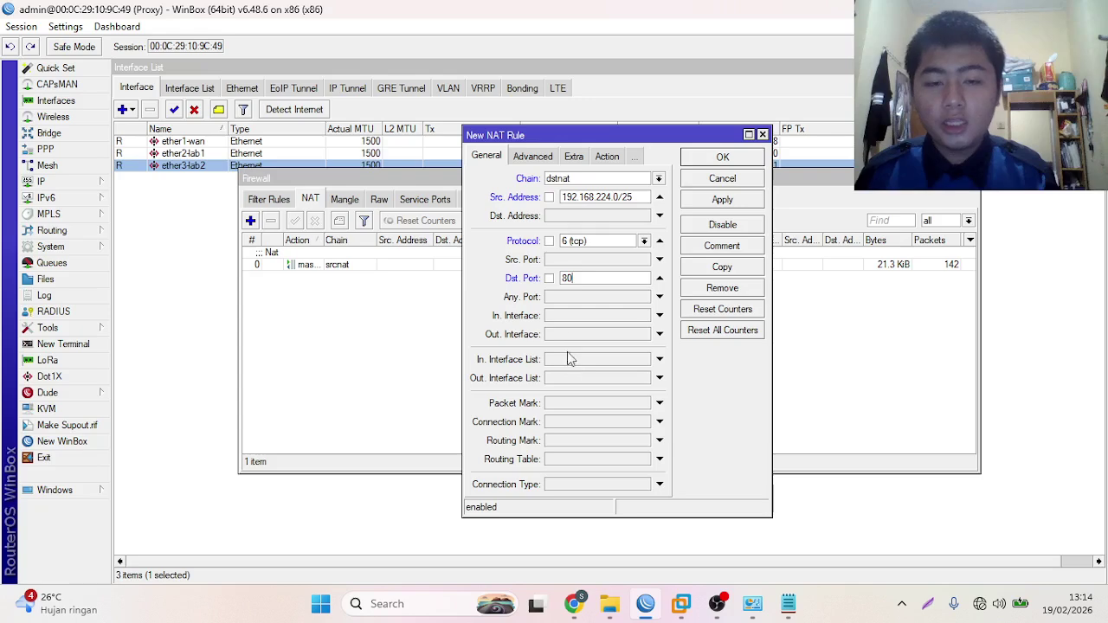
click(572, 319)
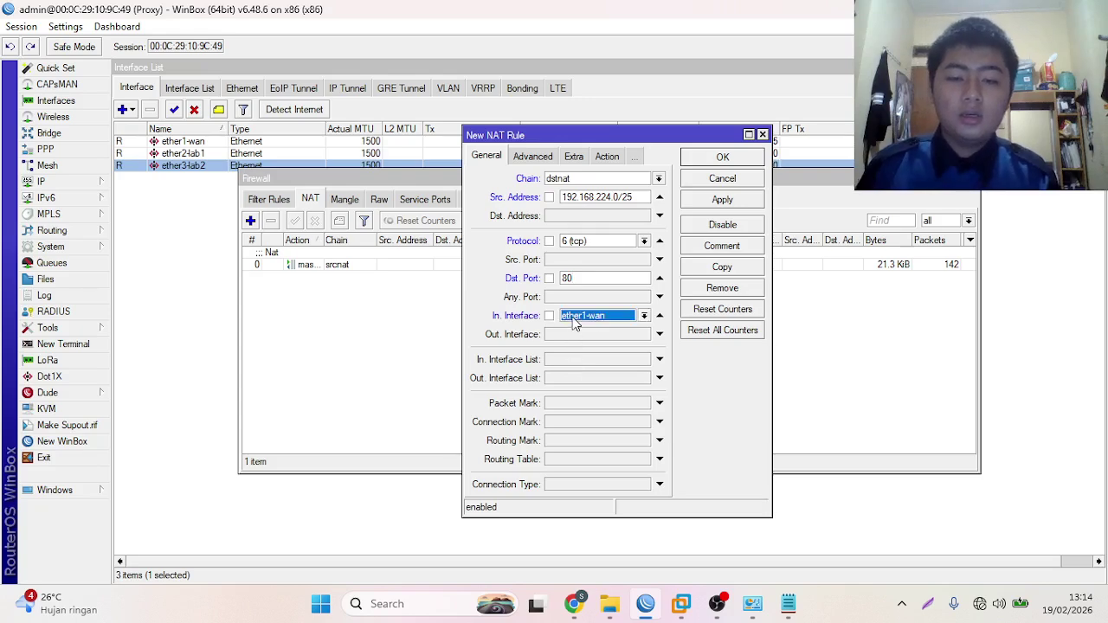
click(645, 316)
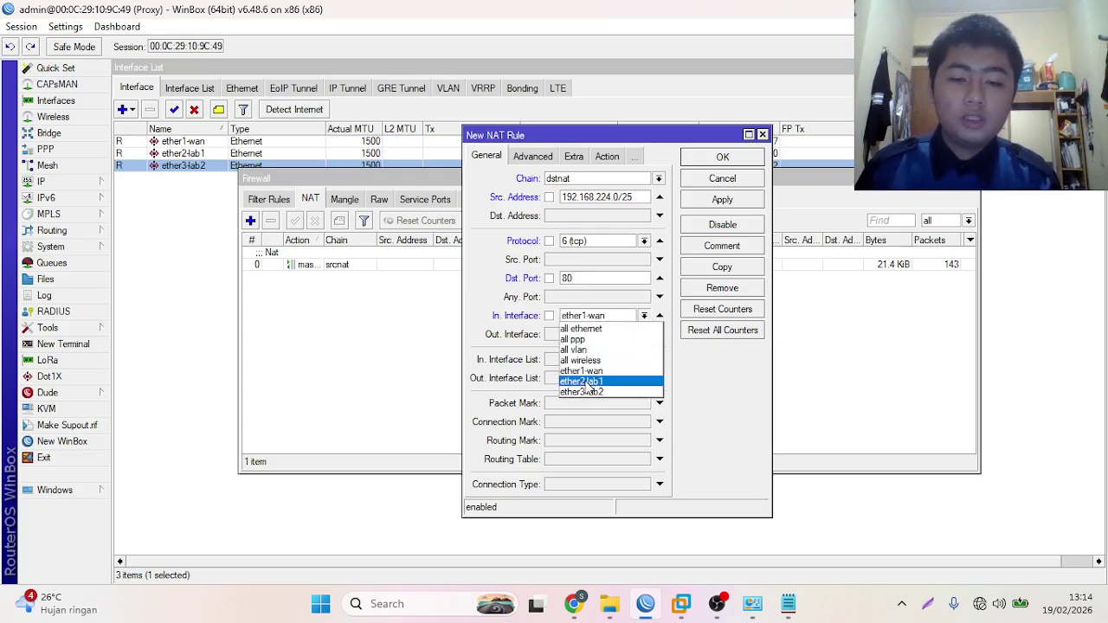
click(587, 393)
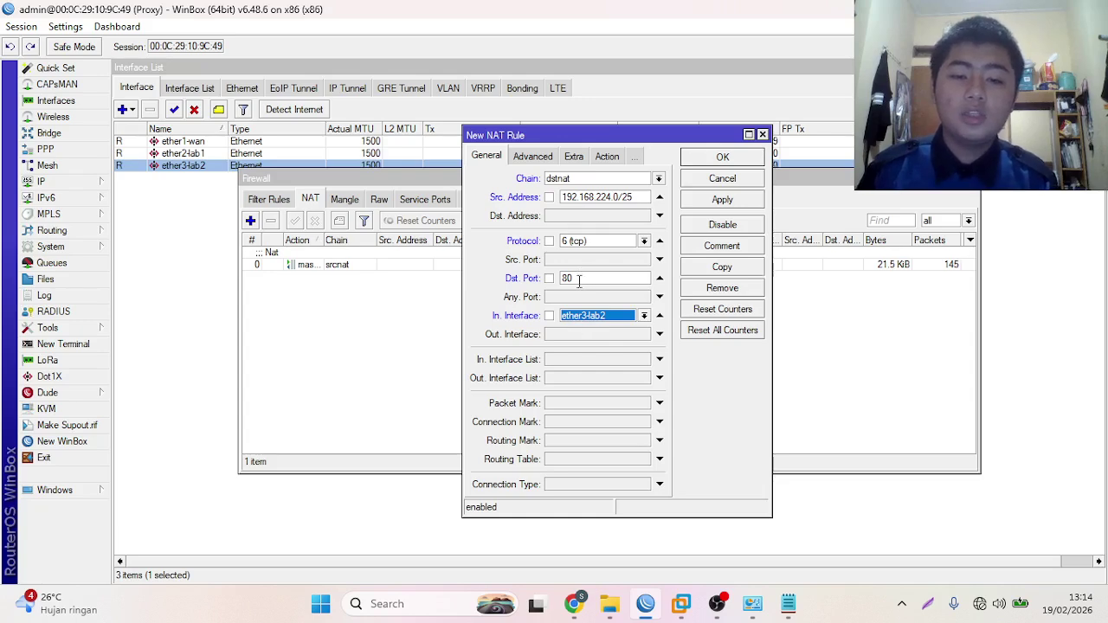
- Set the rule action to redirect to port 8080 and apply it
click(605, 159)
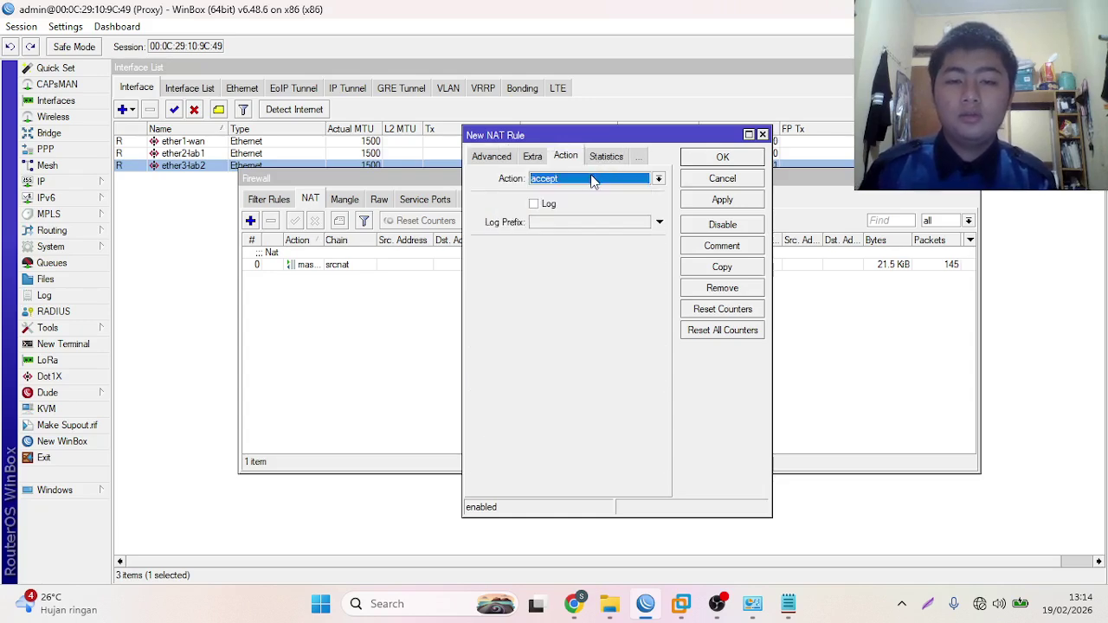
click(593, 178)
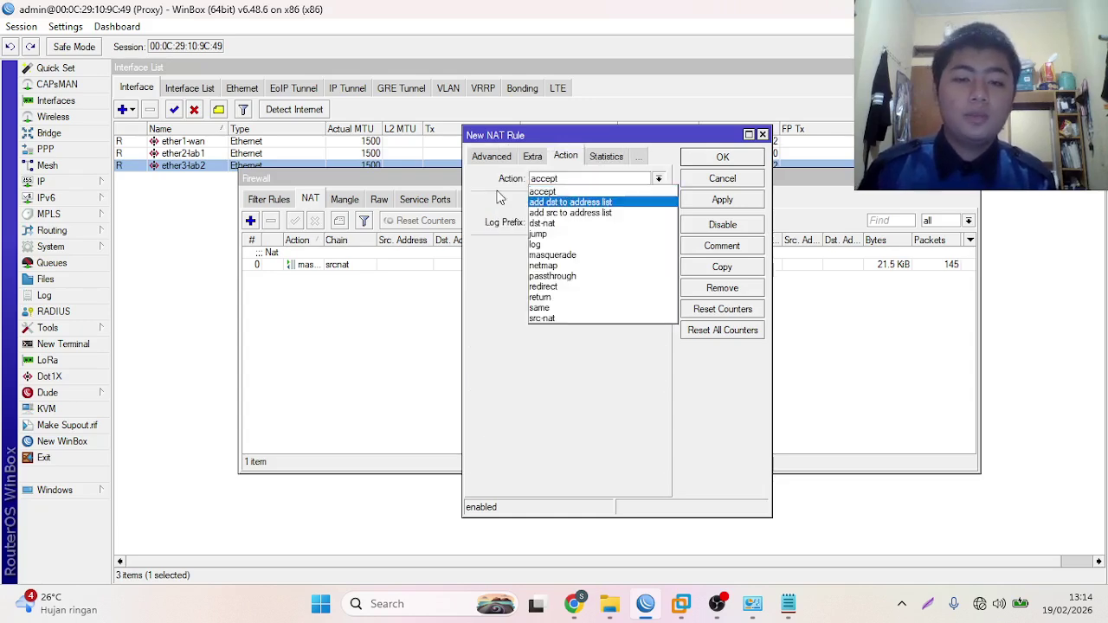
click(547, 286)
click(554, 248)
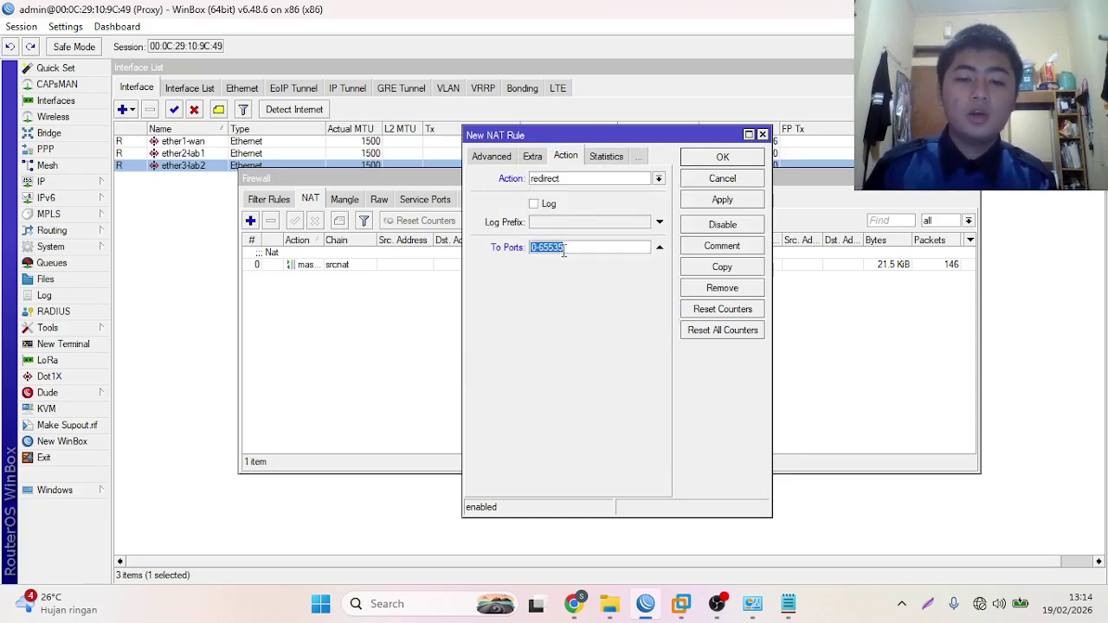
key(BackSpace)
text(8080)
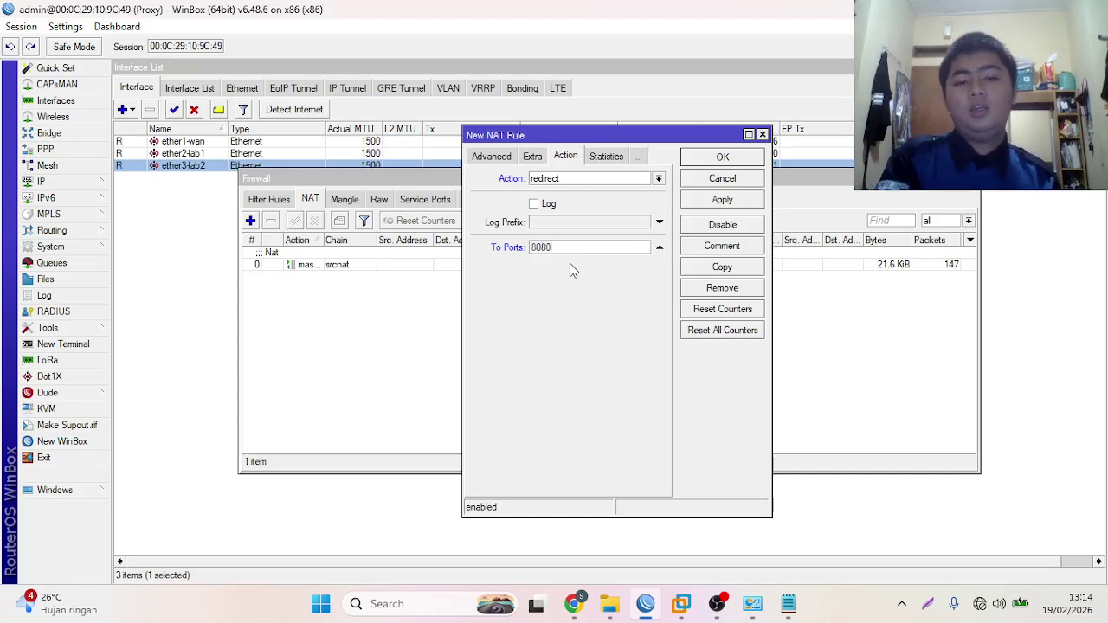
click(720, 201)
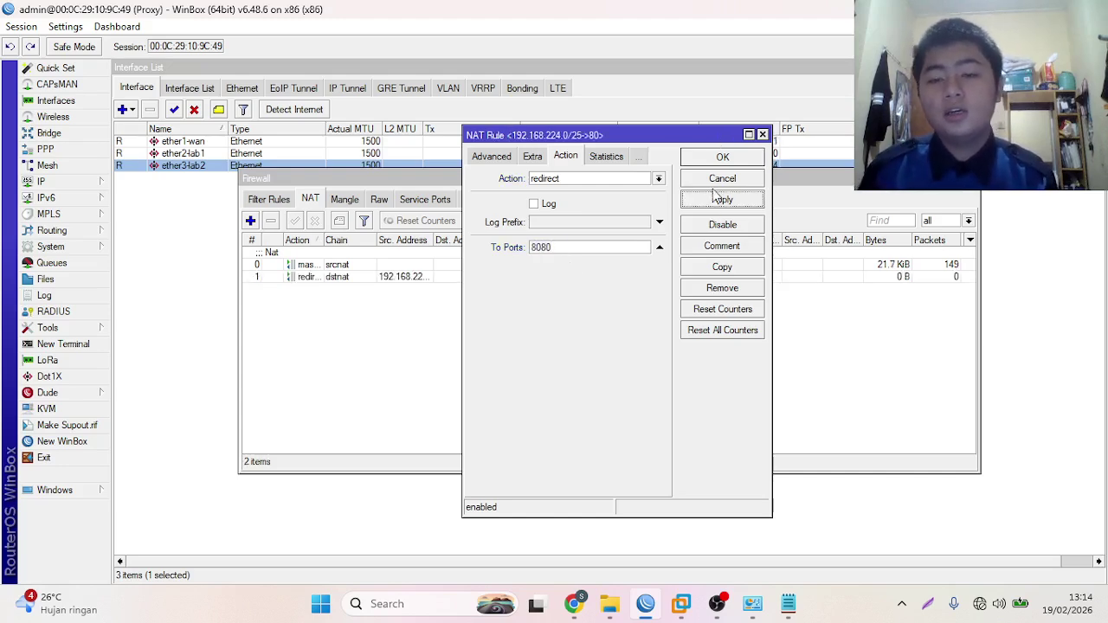
- Comment the rule 'Proxy' and close the rule editor
click(704, 250)
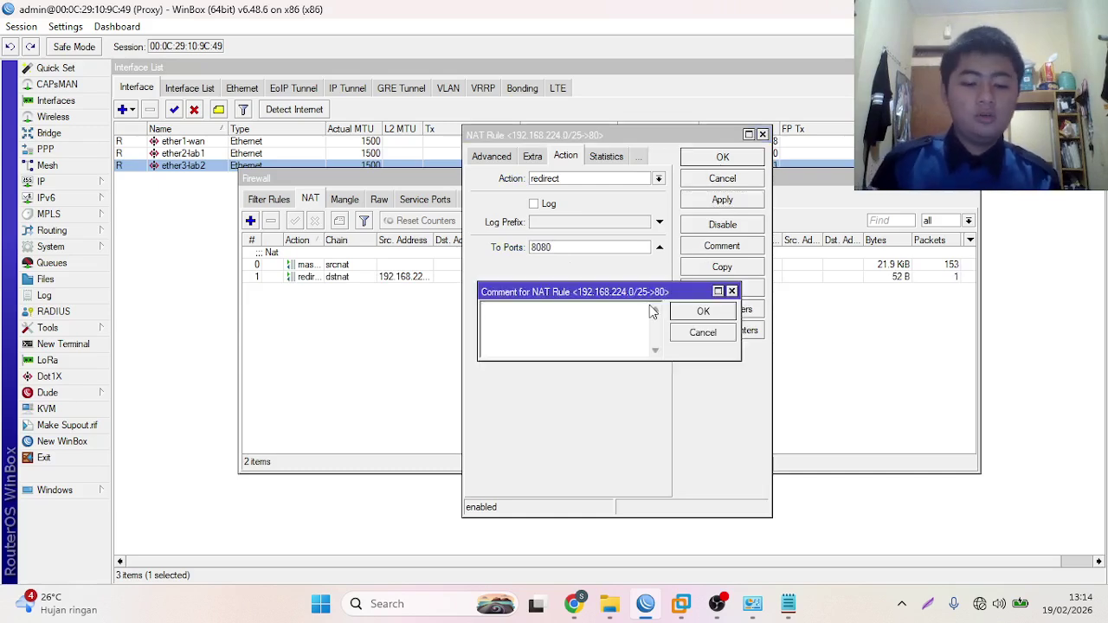
text(Proxy)
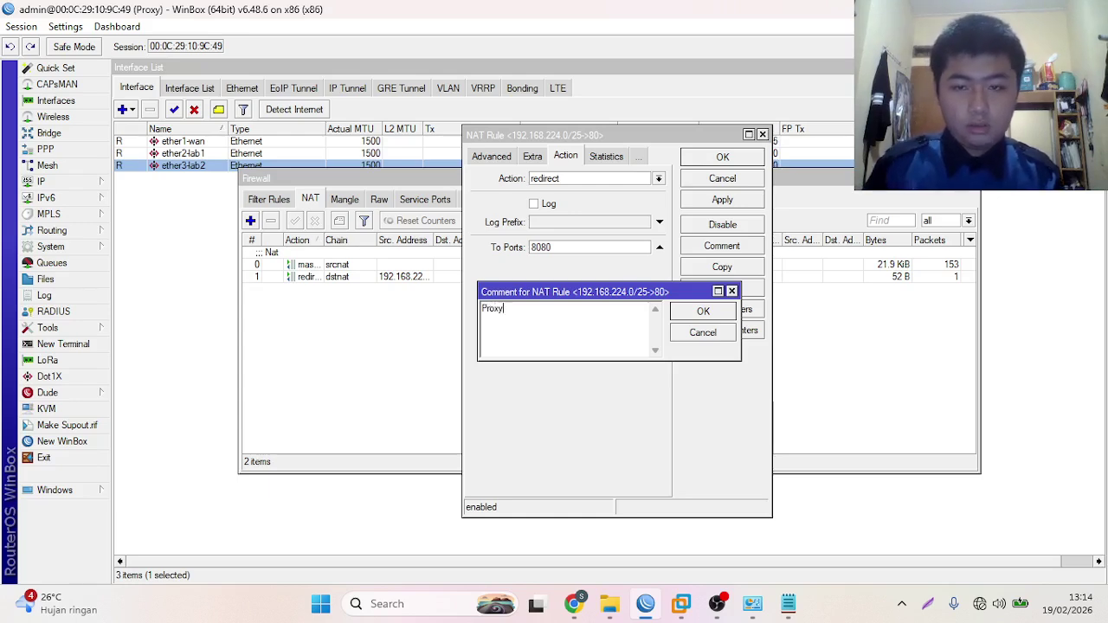
click(702, 311)
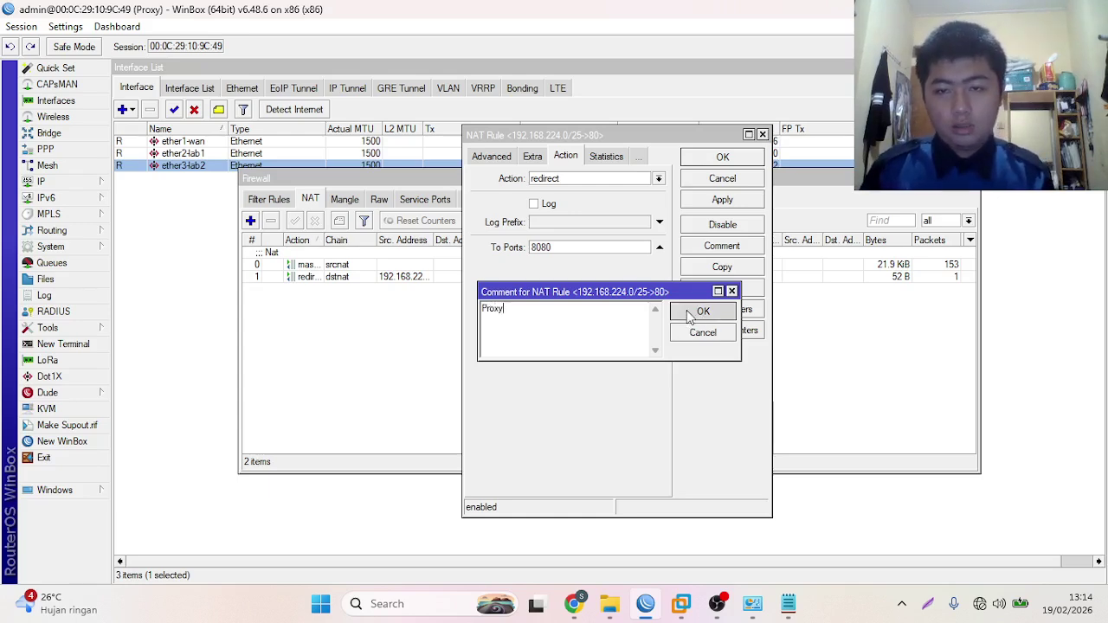
click(722, 177)
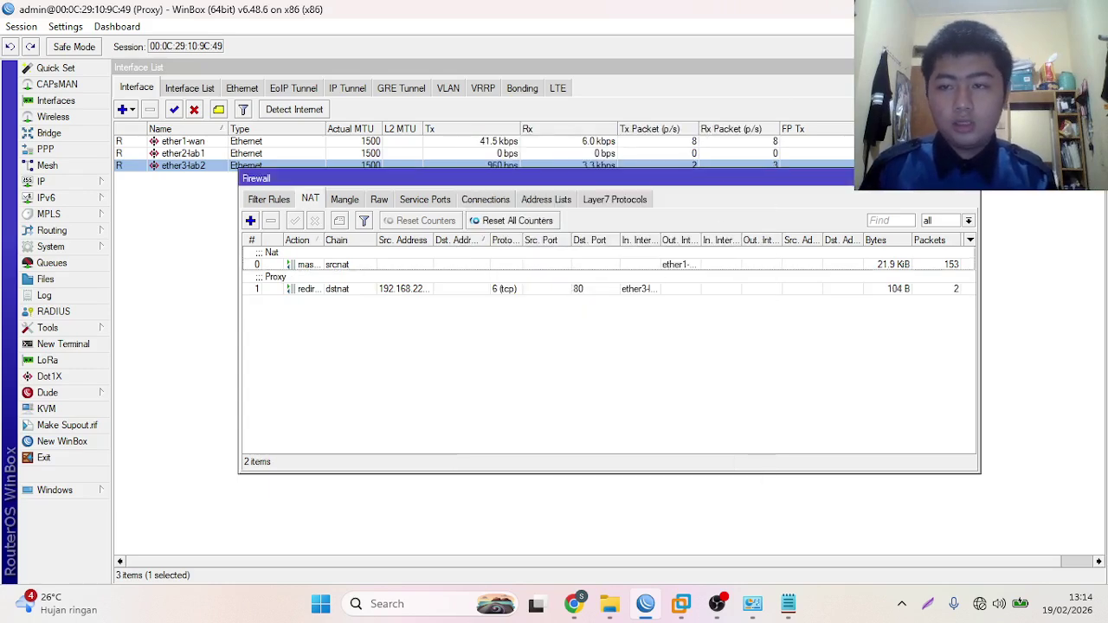
- Close the NAT window and open the Web Proxy Access rules list
click(972, 179)
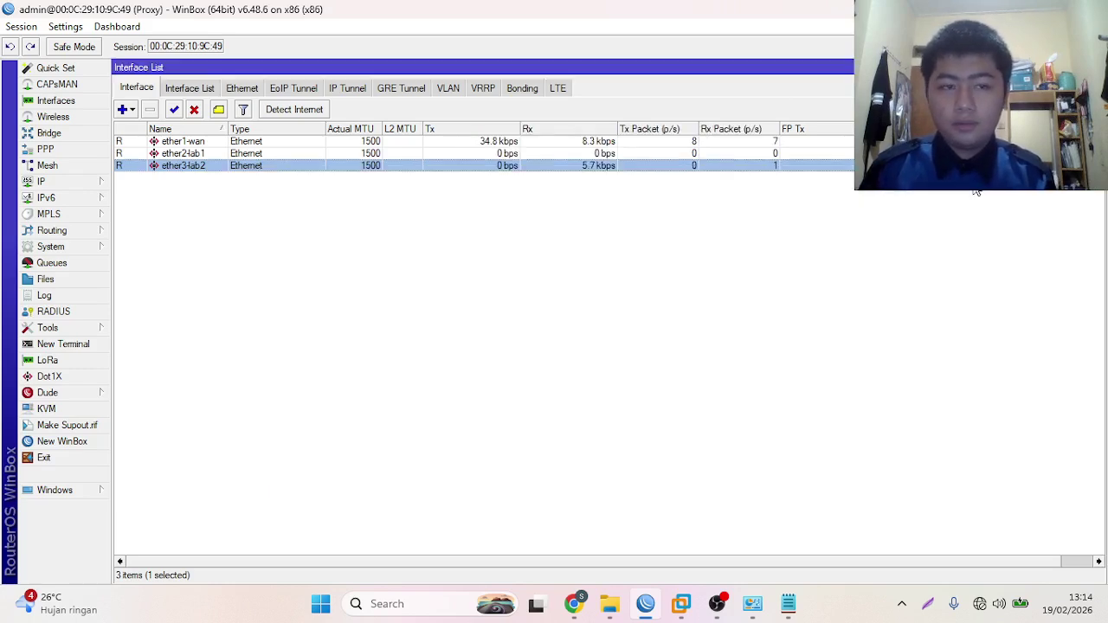
click(69, 182)
click(164, 557)
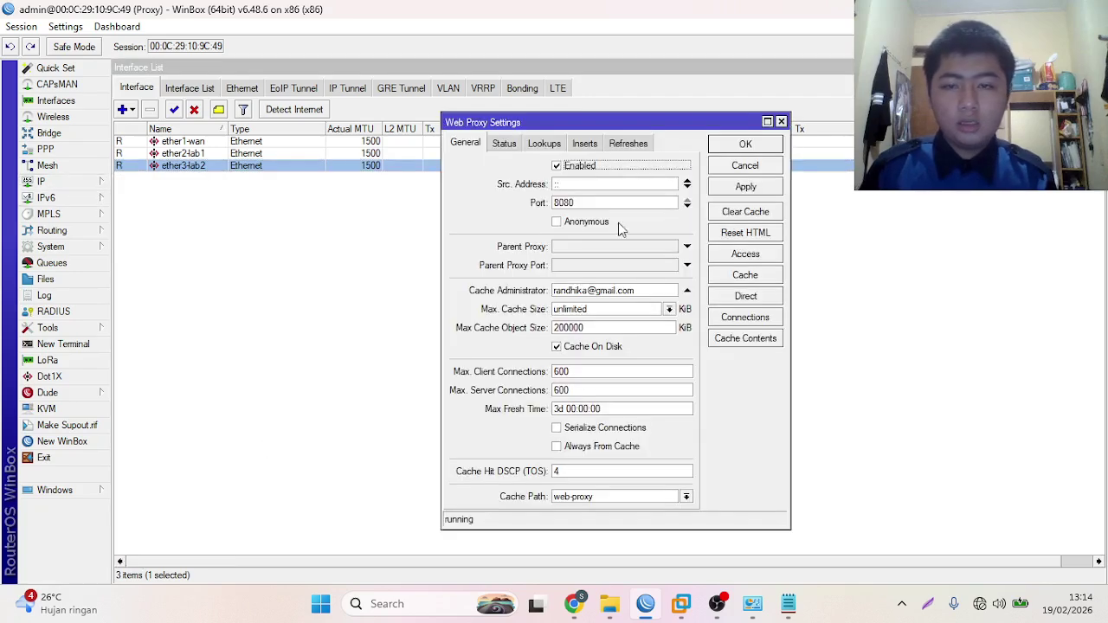
click(760, 255)
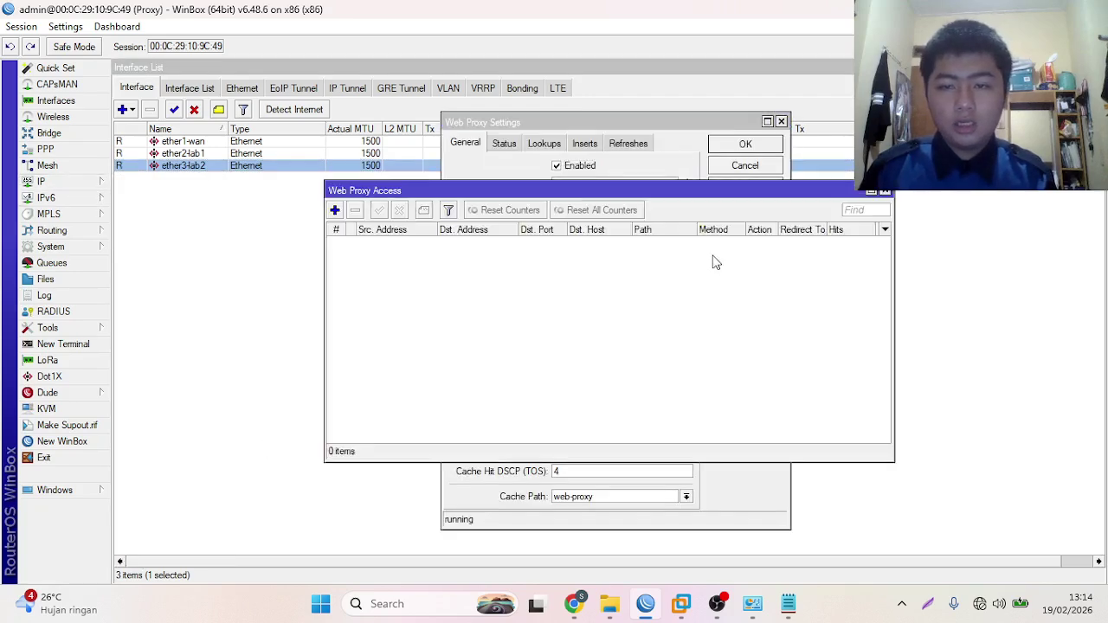
- Add a web proxy access rule with source address 192.168.224.0/25
click(335, 209)
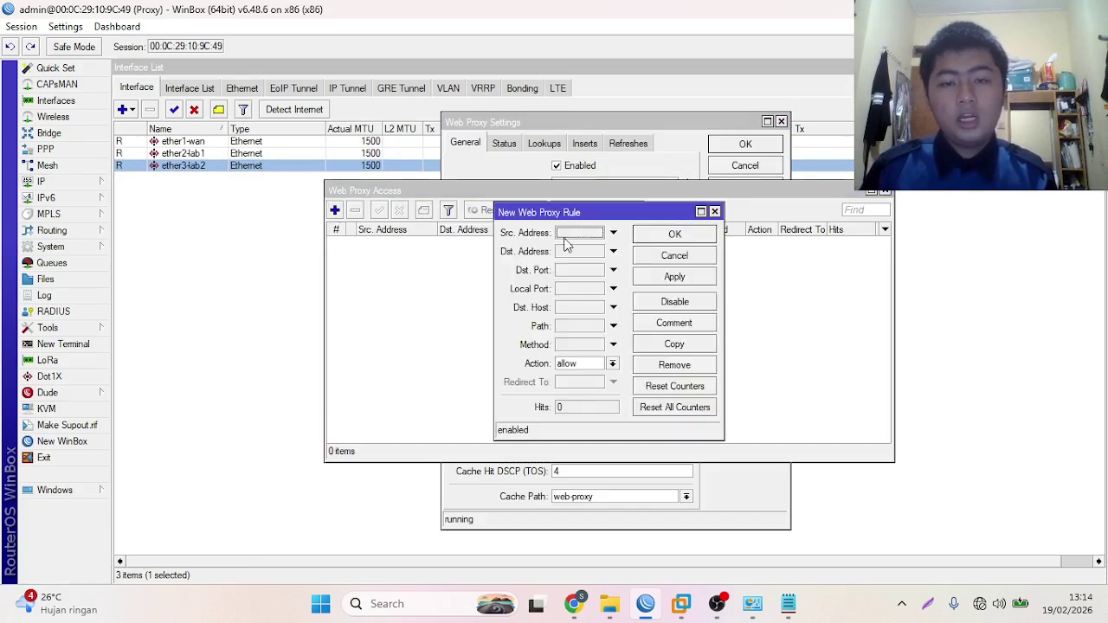
click(612, 232)
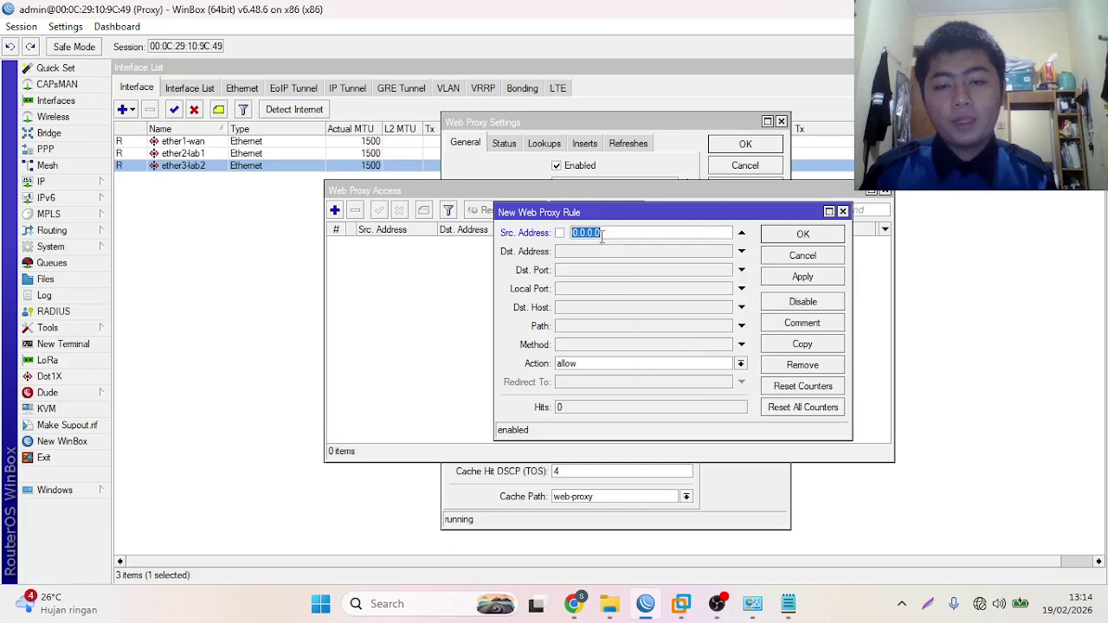
key(BackSpace)
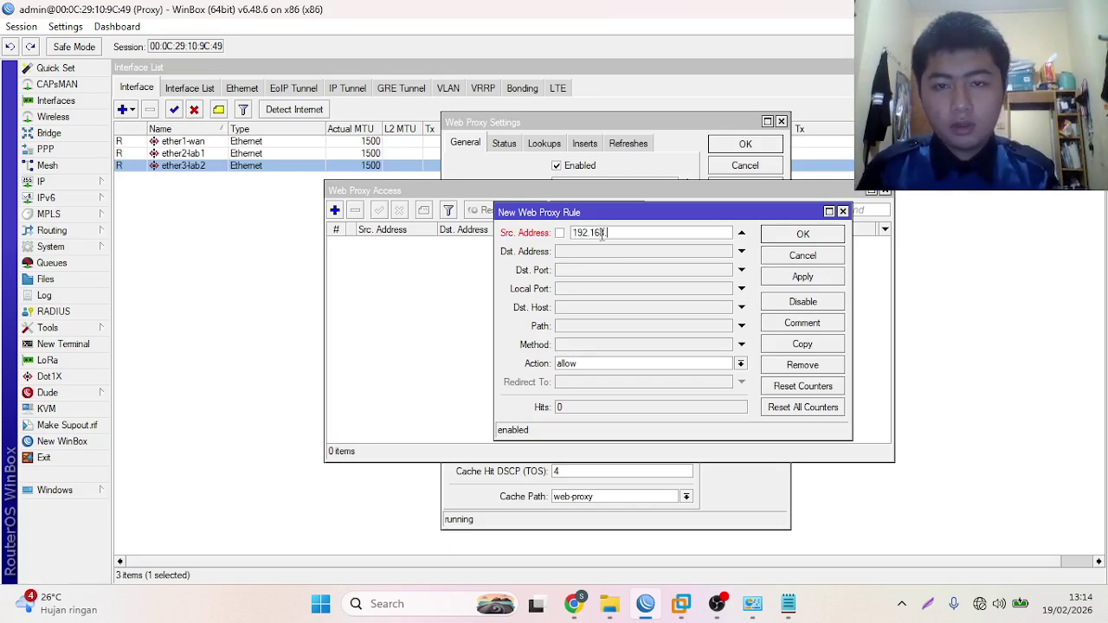
text(224)
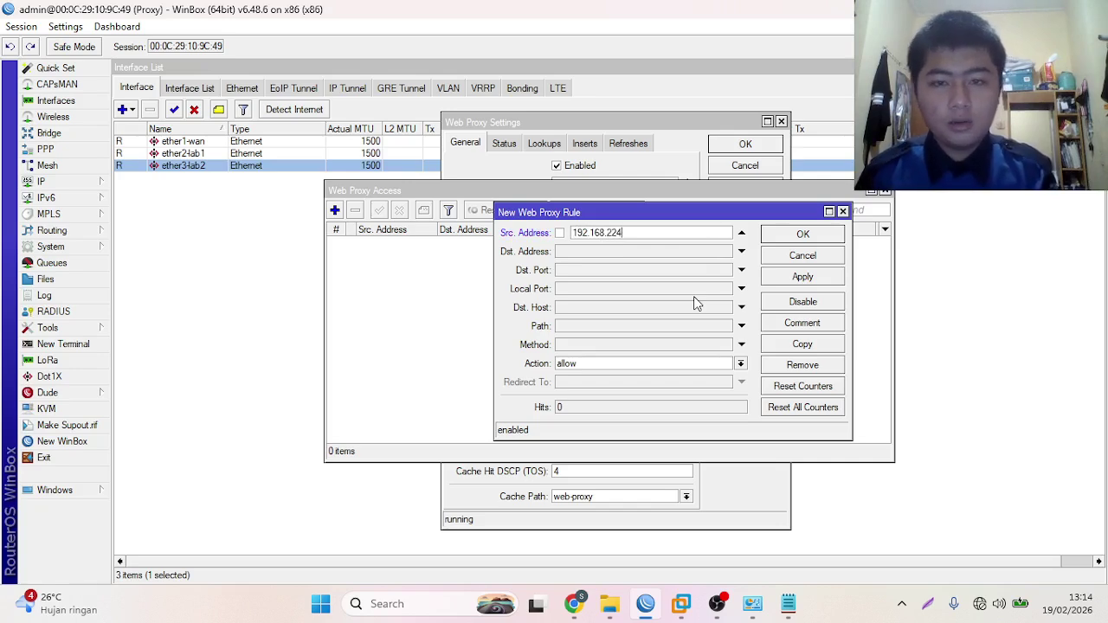
text(.0)
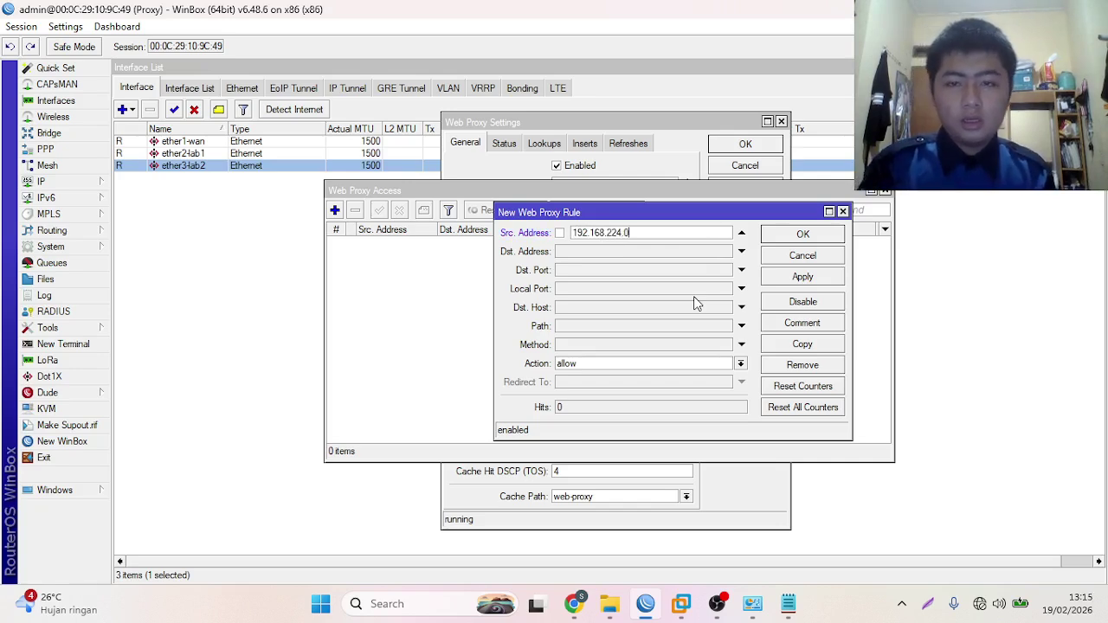
text(/25)
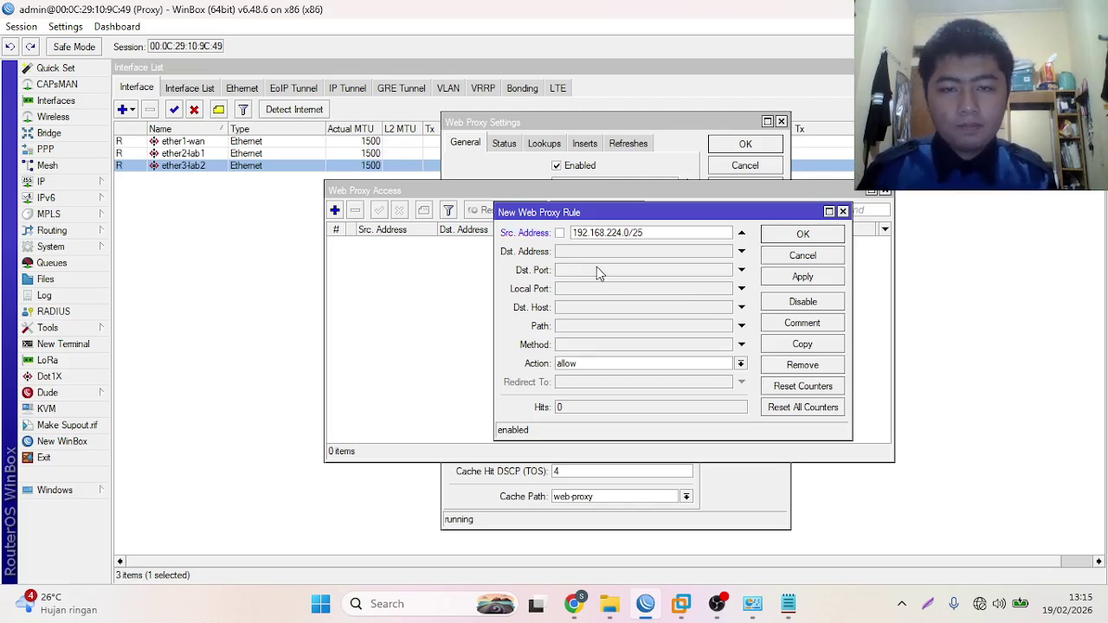
click(639, 310)
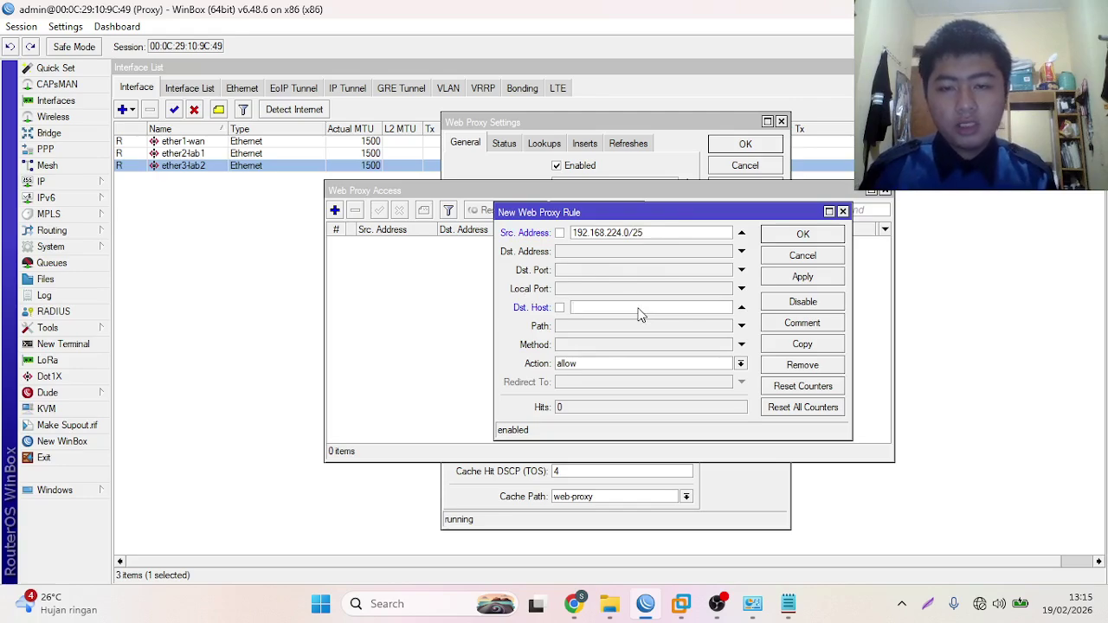
- Copy httpforever.com from the Notepad link list and return to the rule's Dst. Host field
click(788, 605)
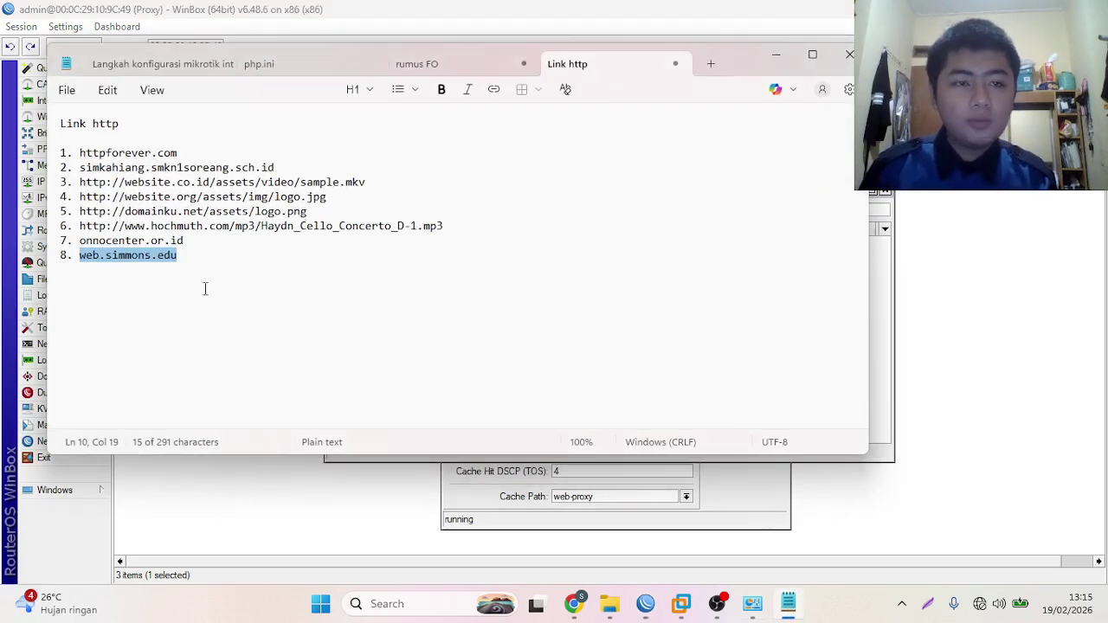
click(360, 289)
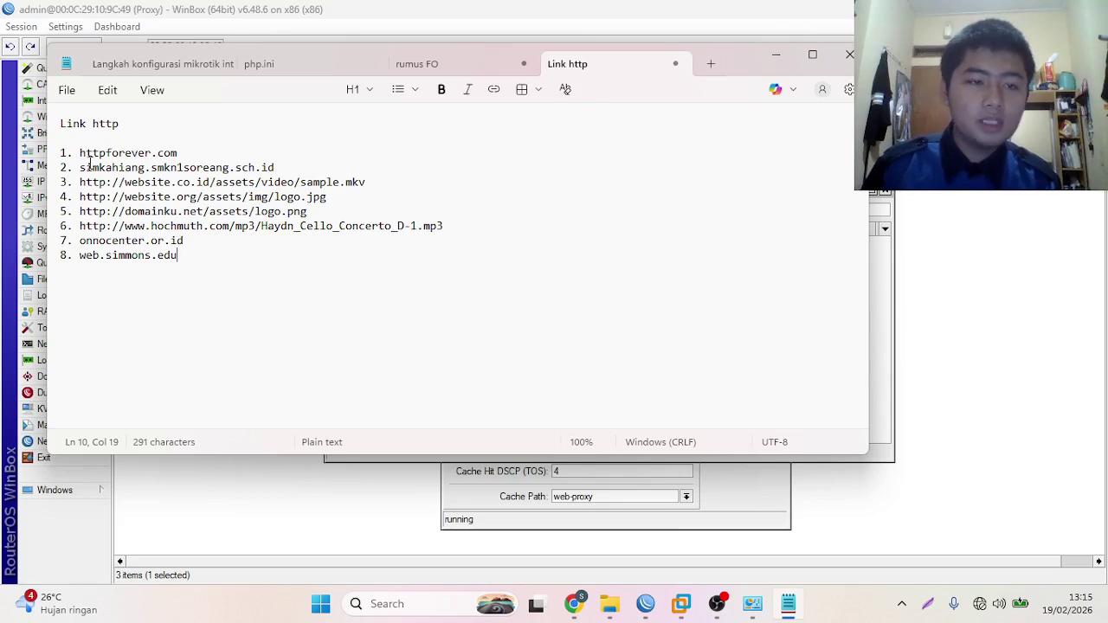
drag(77, 154, 192, 166)
key(ctrl+c)
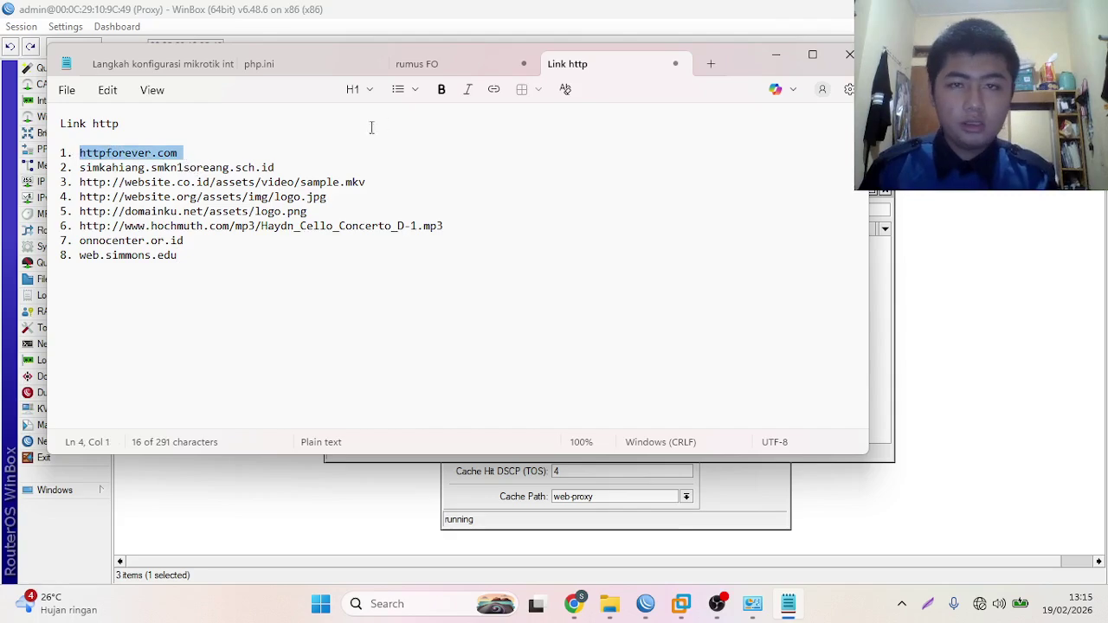
click(776, 54)
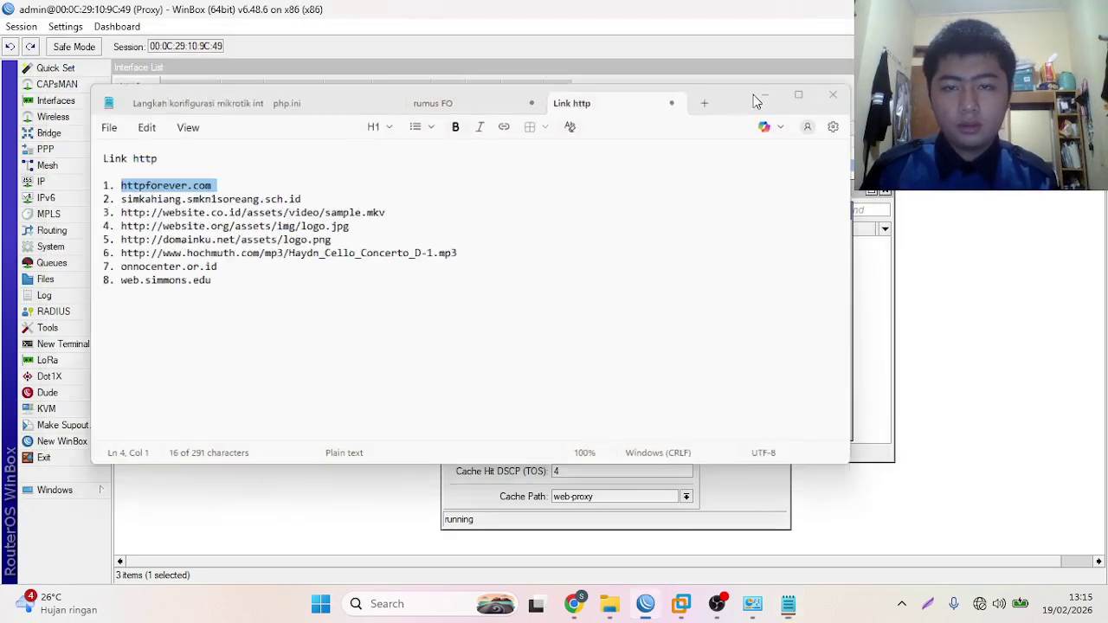
click(612, 308)
- Set httpforever.com as the destination host with action deny
key(ctrl+v)
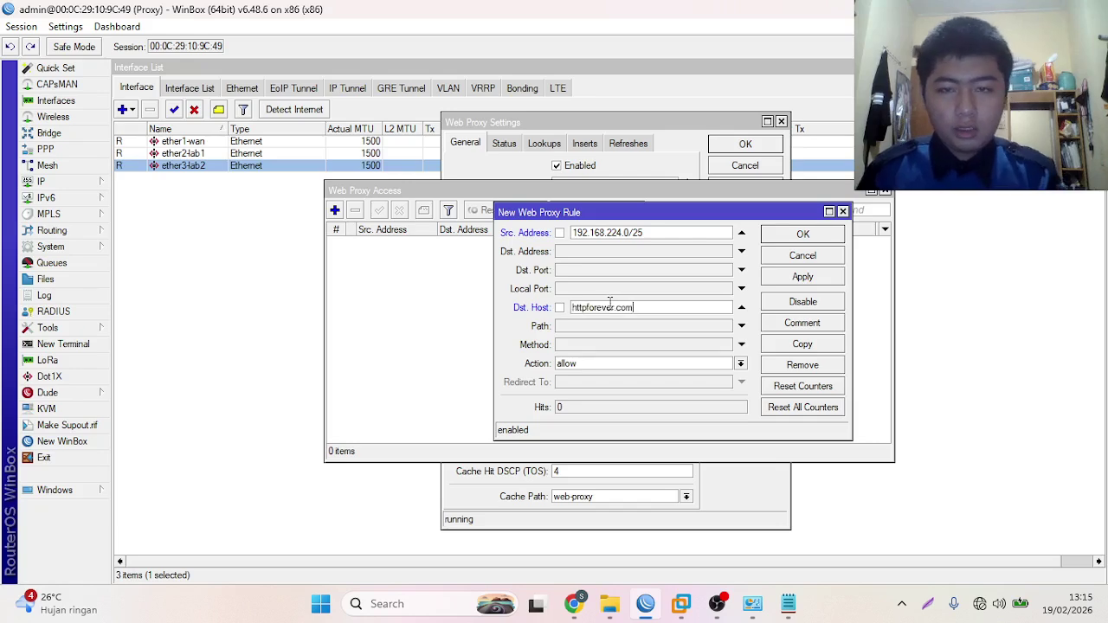
click(578, 365)
click(570, 383)
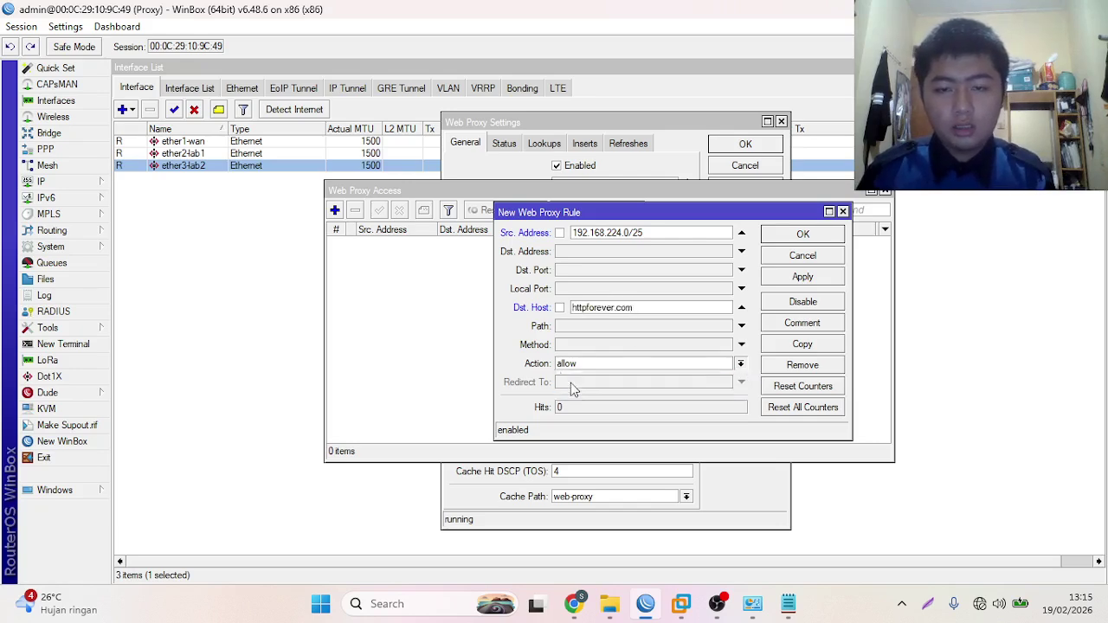
- Comment the rule 'Block Site' and save it
click(794, 327)
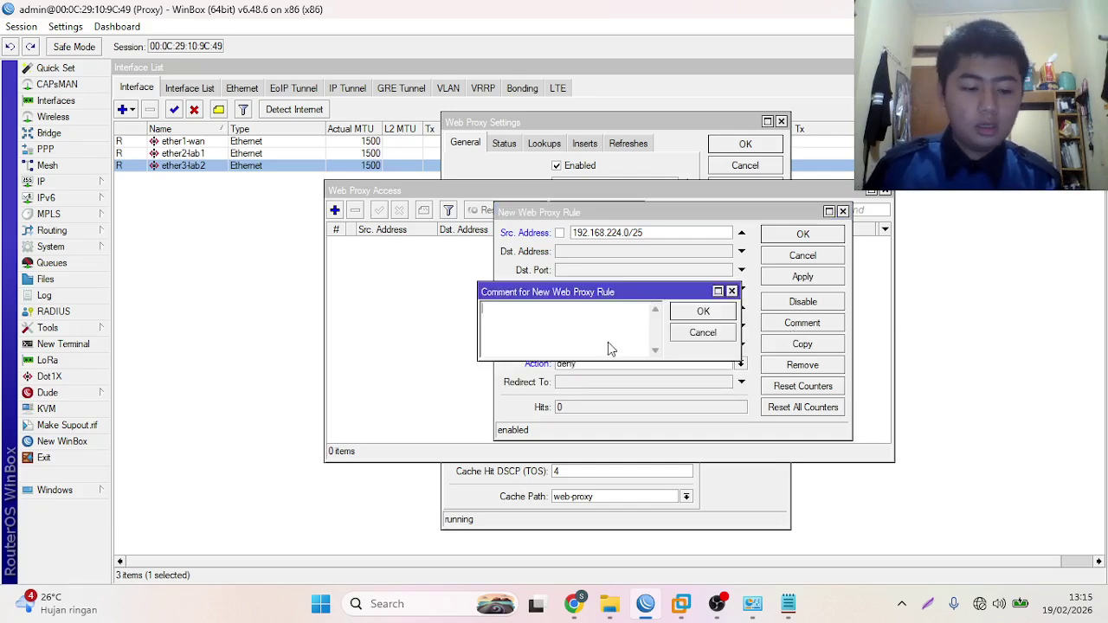
text(Block Site)
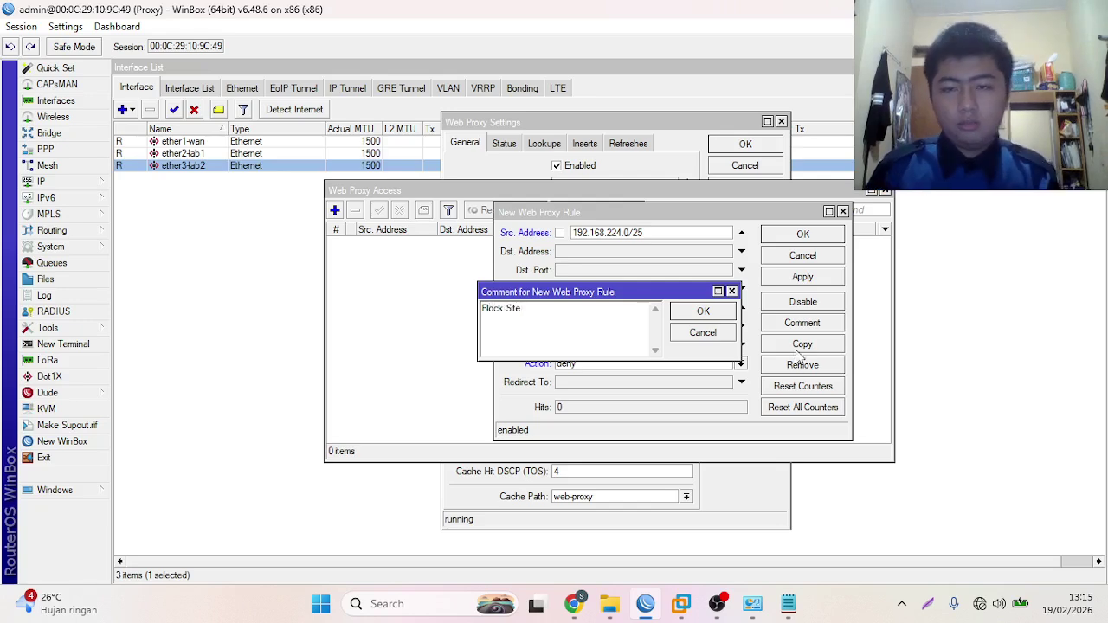
click(703, 311)
click(797, 276)
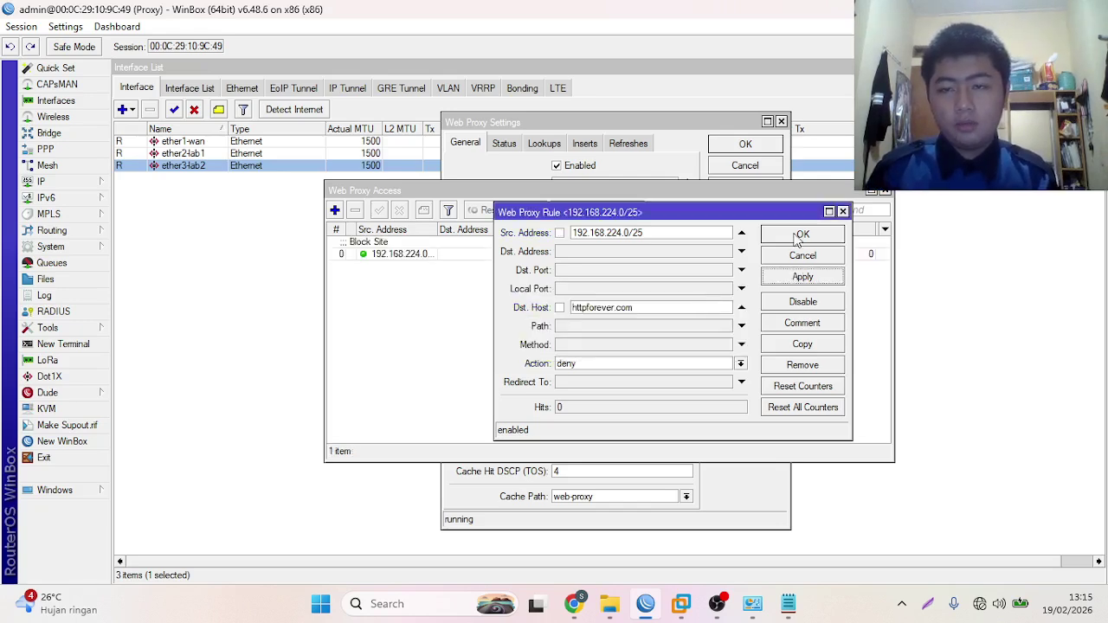
click(800, 236)
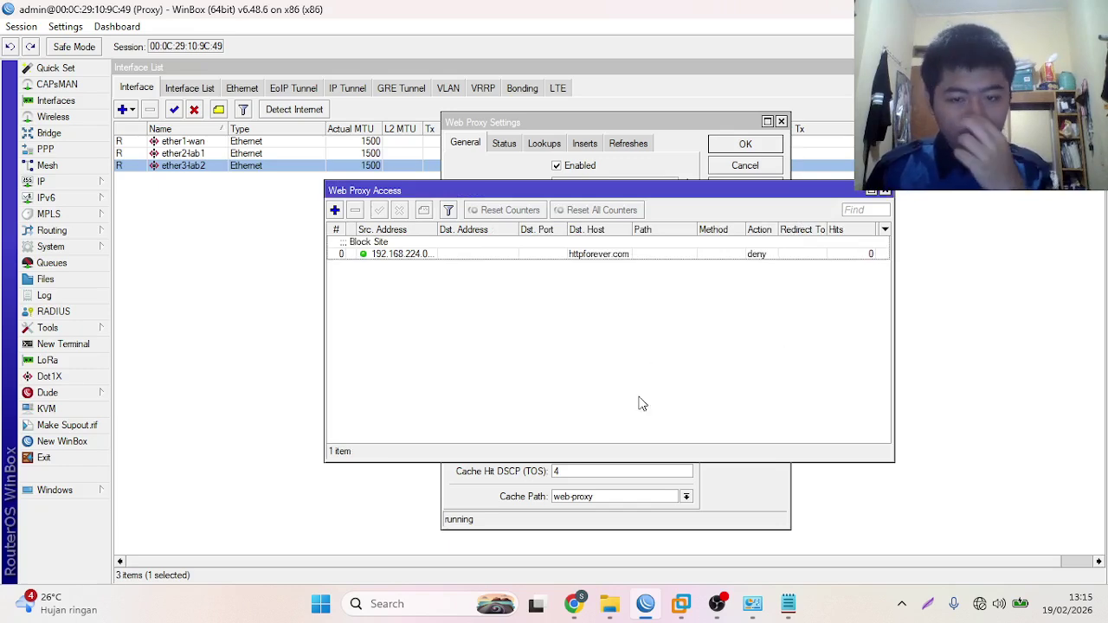
click(576, 606)
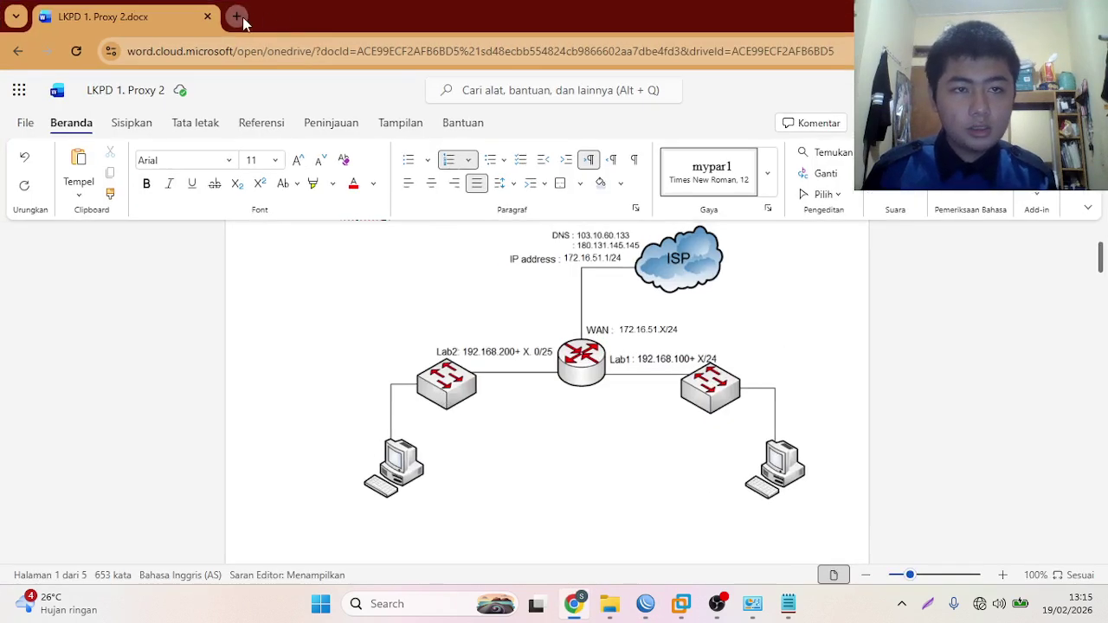
- Load httpforever.com in a new Chrome tab to test the block, then close the tab
click(241, 19)
text(htt)
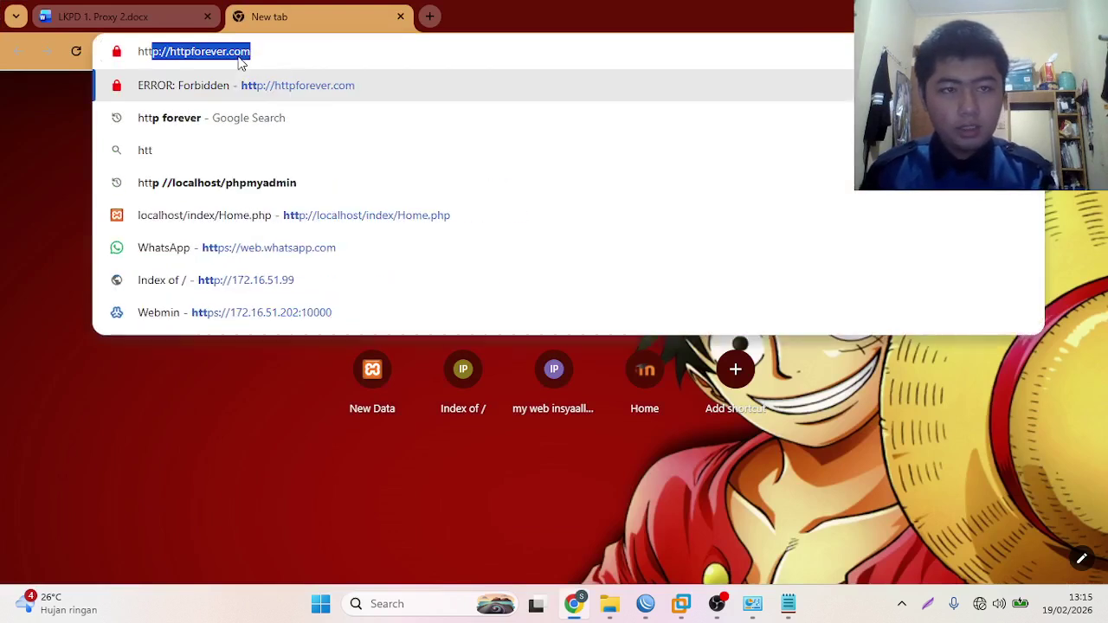
key(Return)
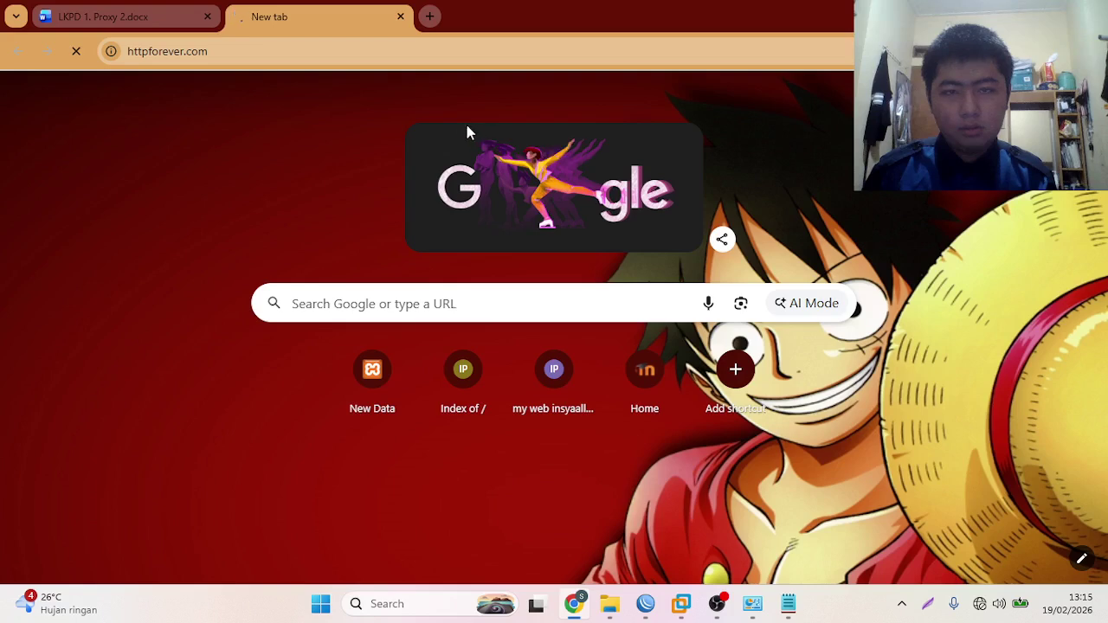
click(431, 17)
click(385, 17)
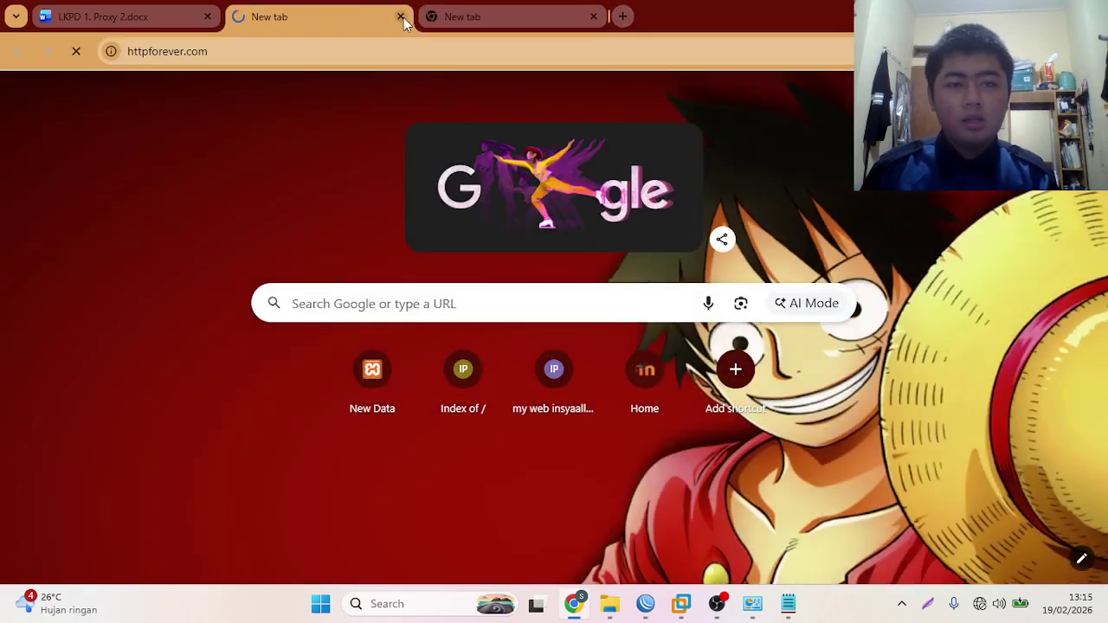
click(401, 17)
- Delete Chrome's recent browsing data and cached files, then close Settings
click(1092, 52)
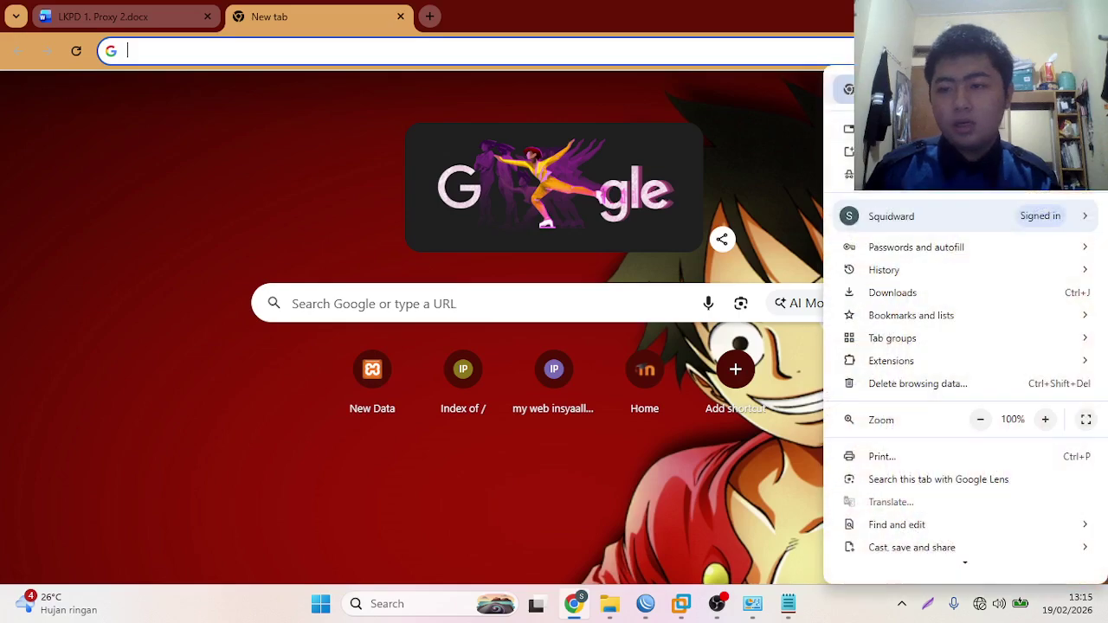
click(952, 385)
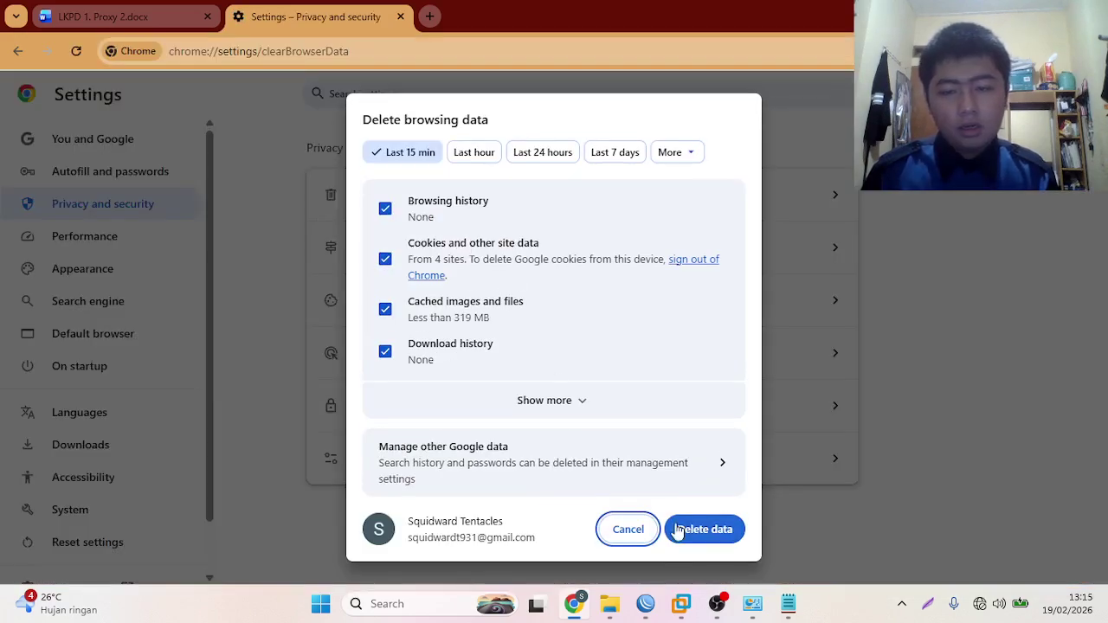
click(682, 529)
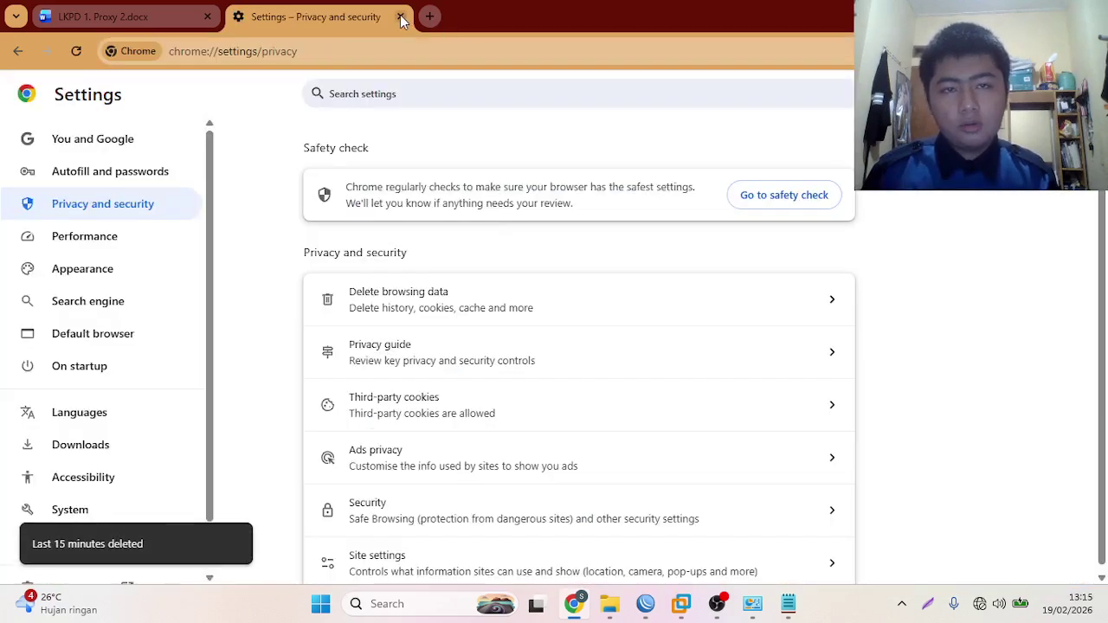
click(401, 16)
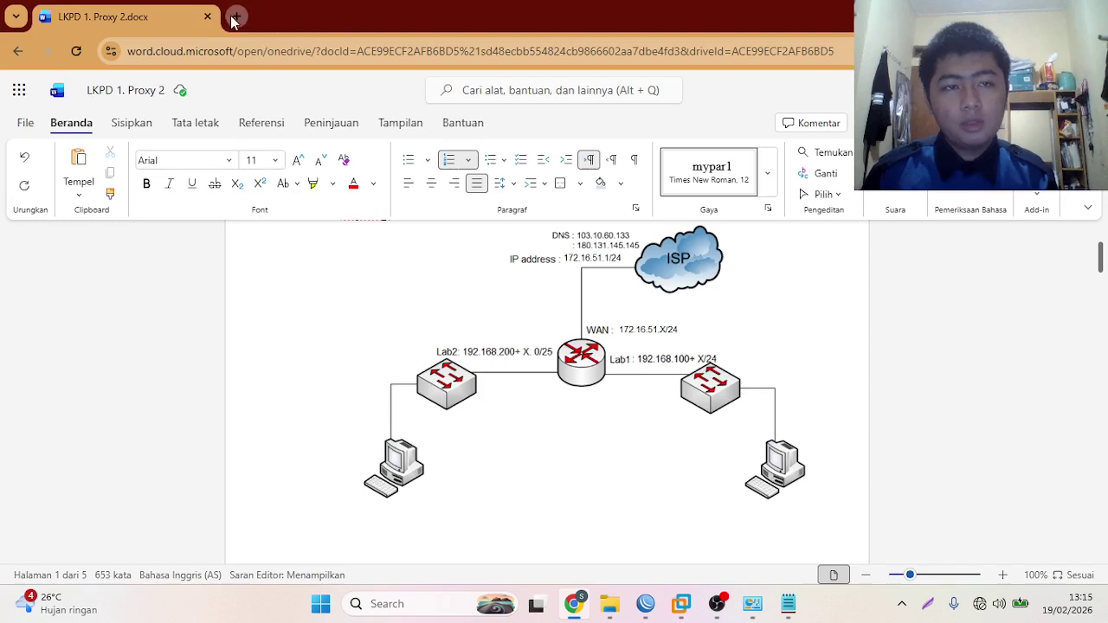
click(235, 17)
- Close WinBox's Web Proxy Access and Web Proxy Settings windows
key(alt+Tab)
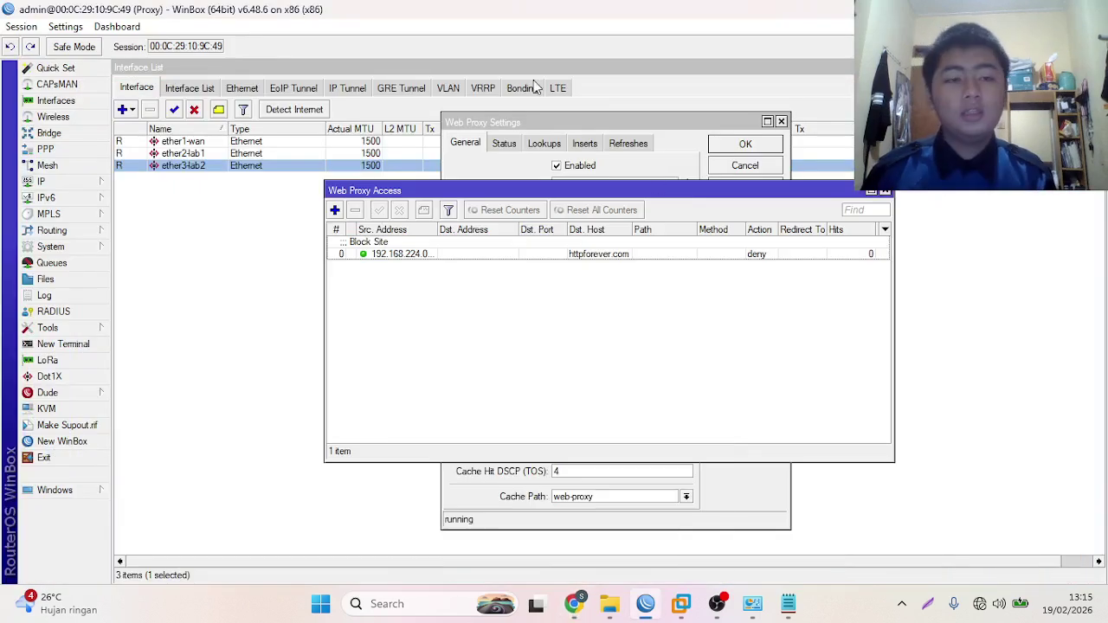
click(883, 190)
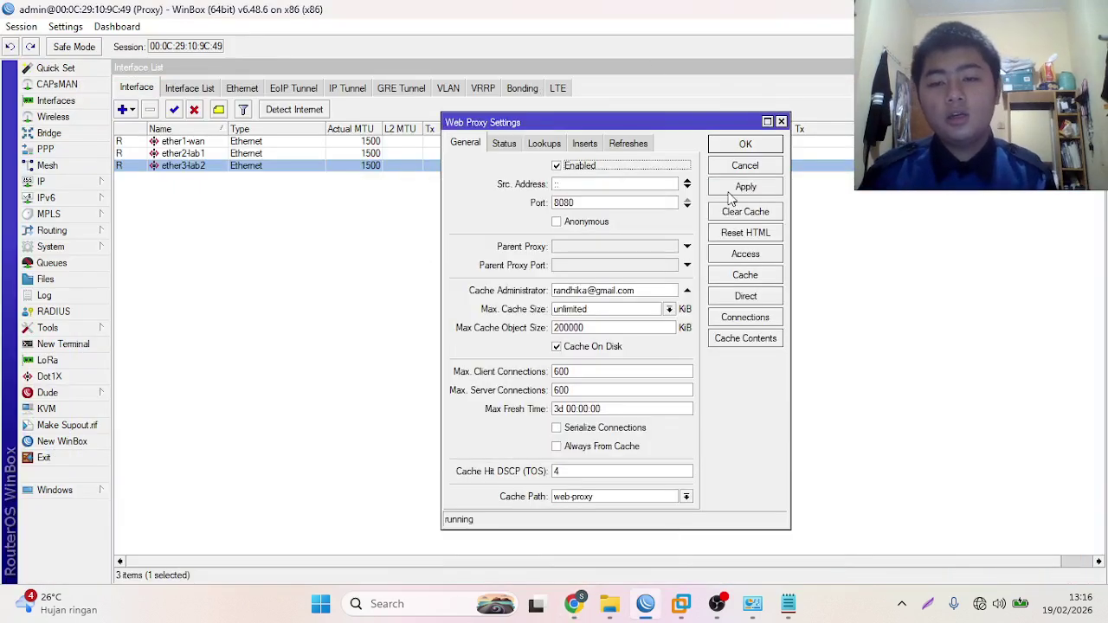
click(734, 145)
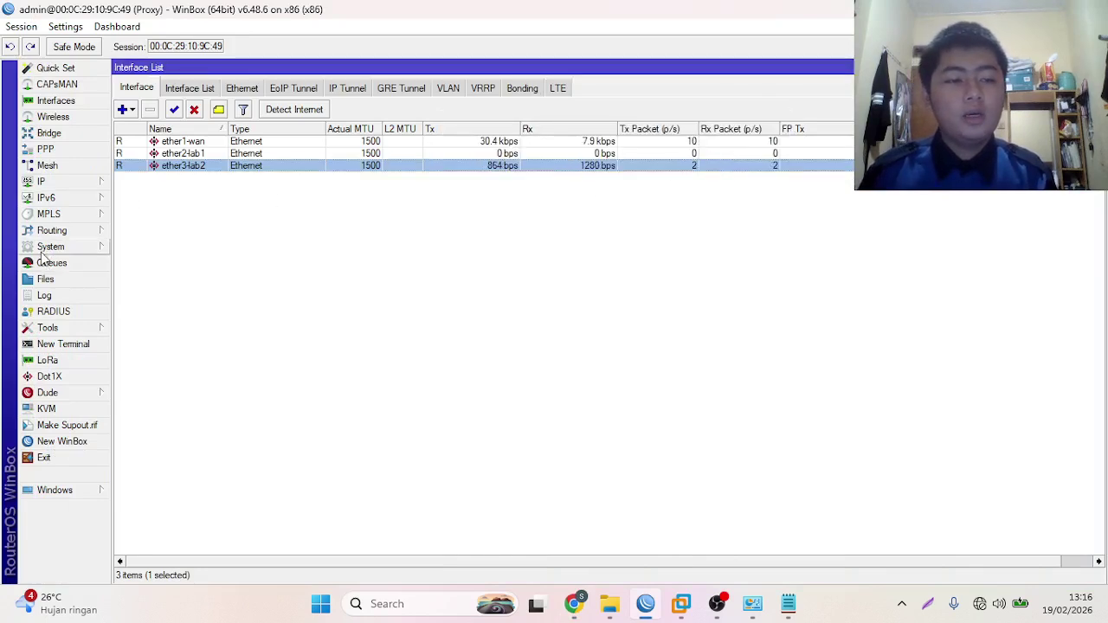
- Reboot the router via System > Reboot and check the VM restarting
click(47, 248)
click(135, 412)
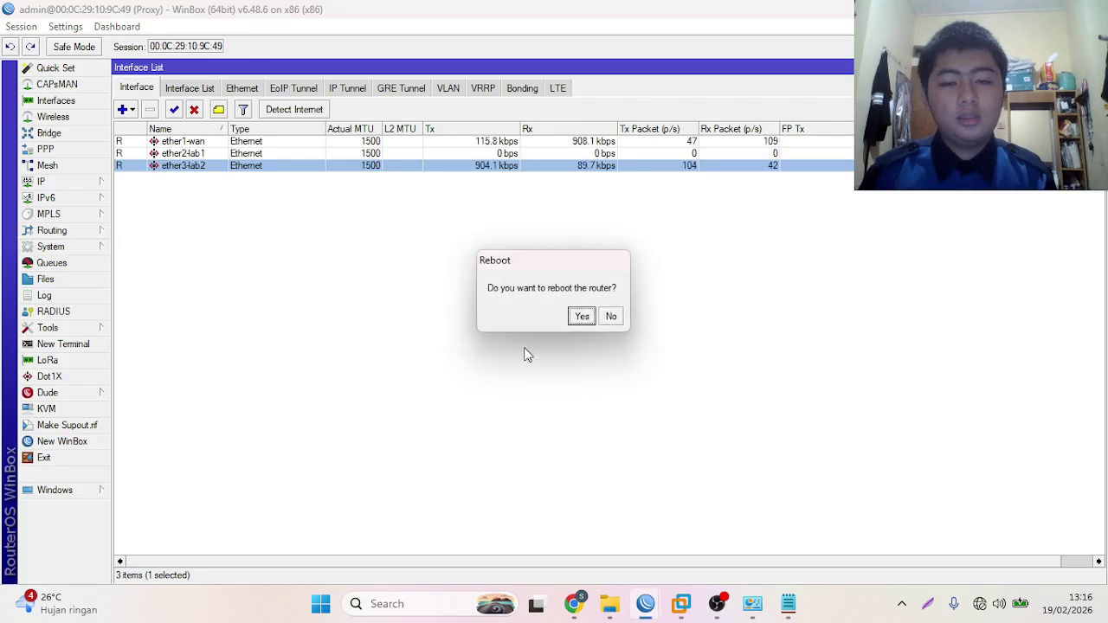
click(578, 317)
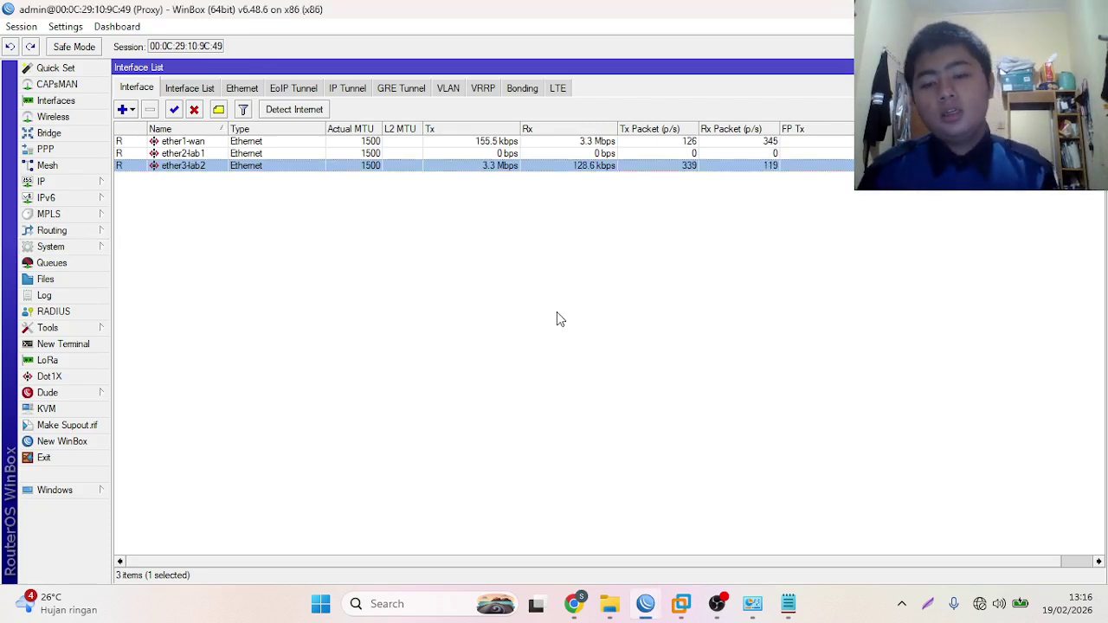
key(alt+Tab)
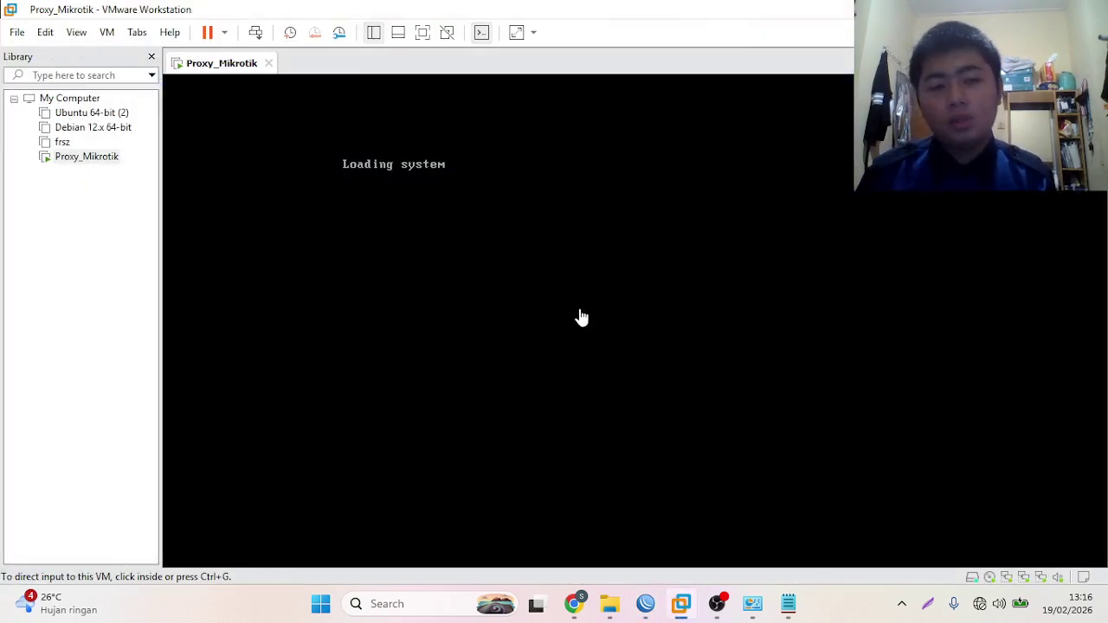
click(643, 609)
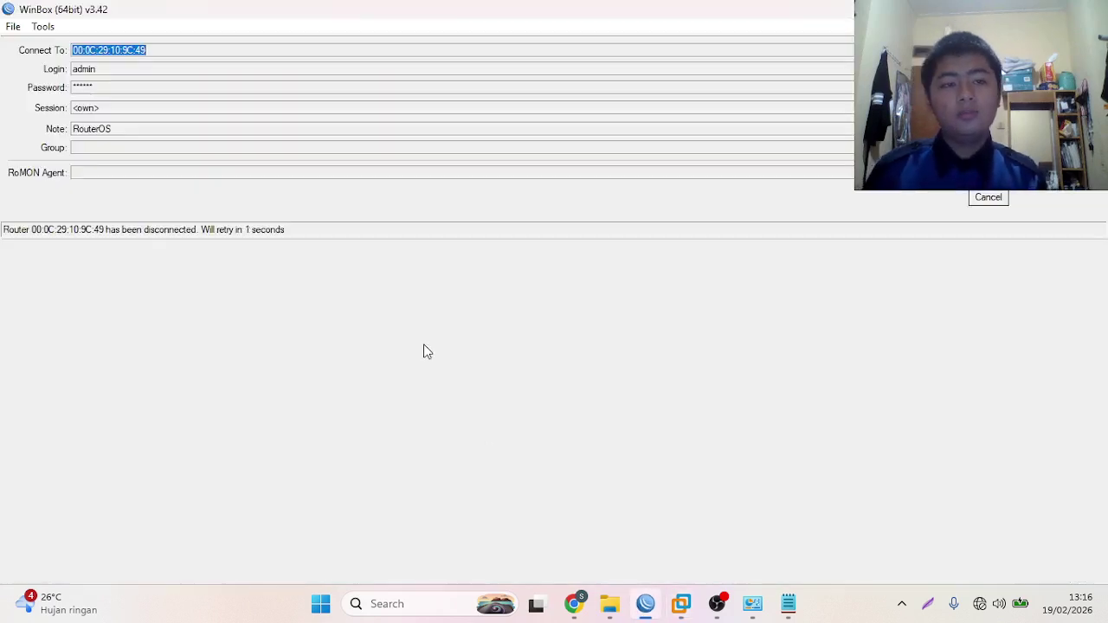
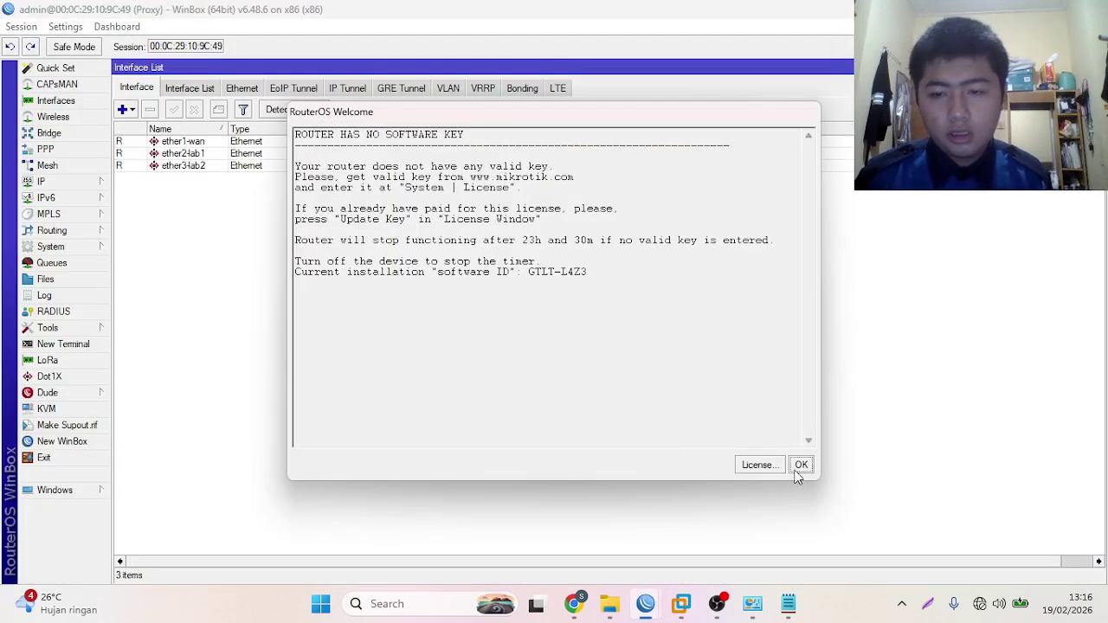
- Dismiss the RouterOS notice about the missing software key
click(797, 471)
- Load httpforever.com in Chrome through the proxy
click(572, 603)
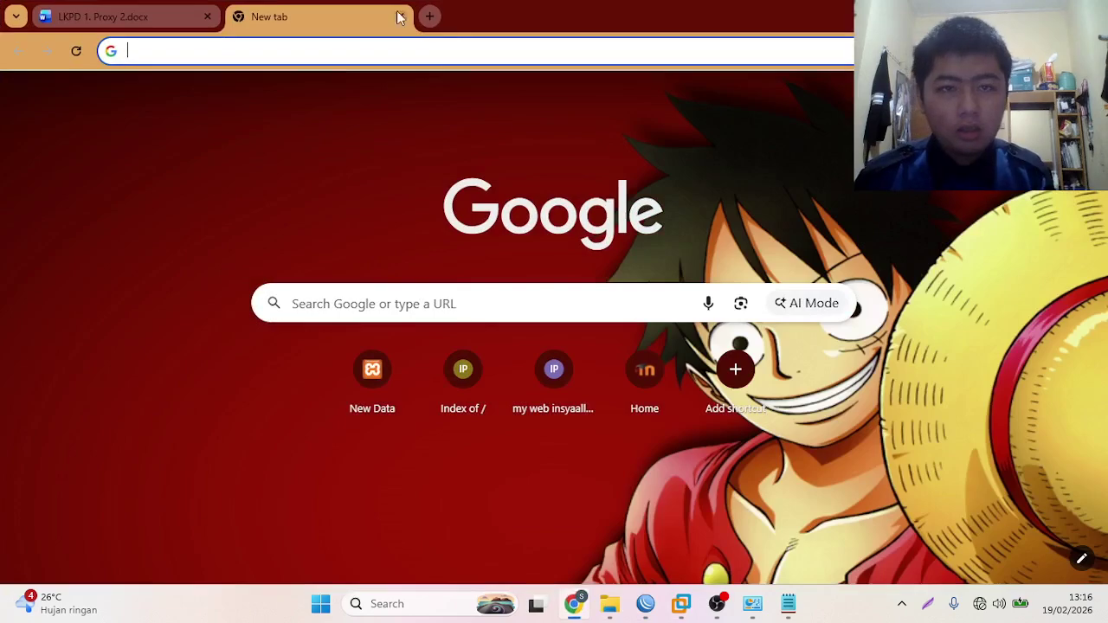
click(363, 52)
text(htt)
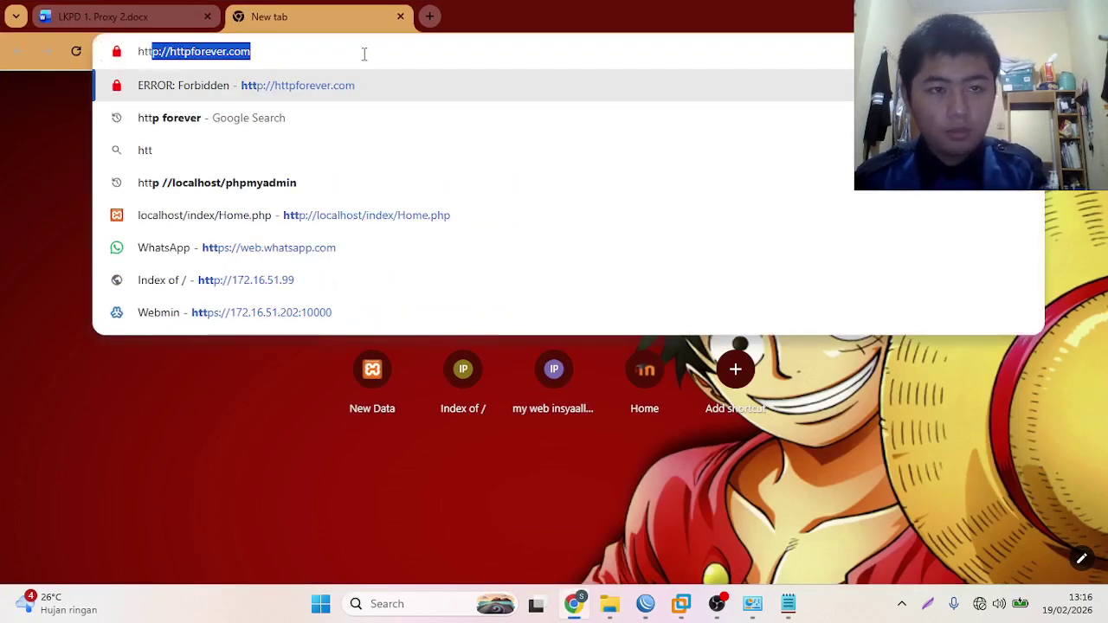
key(Return)
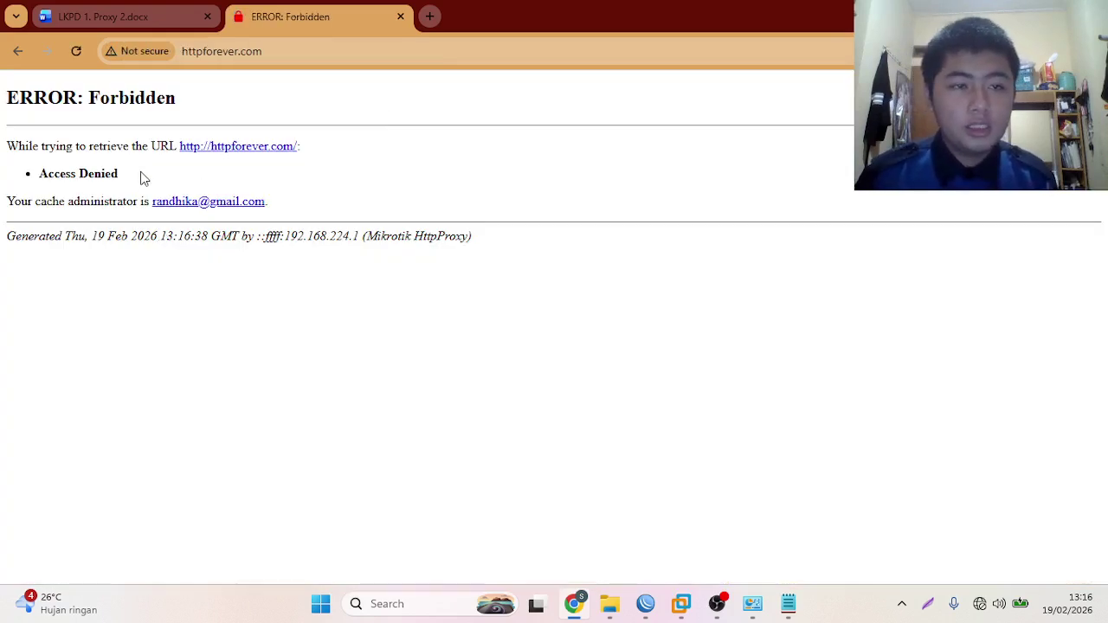
- Check the ERROR: Forbidden heading, the Mikrotik HttpProxy footer and the administrator contact line
drag(3, 98, 185, 96)
click(202, 97)
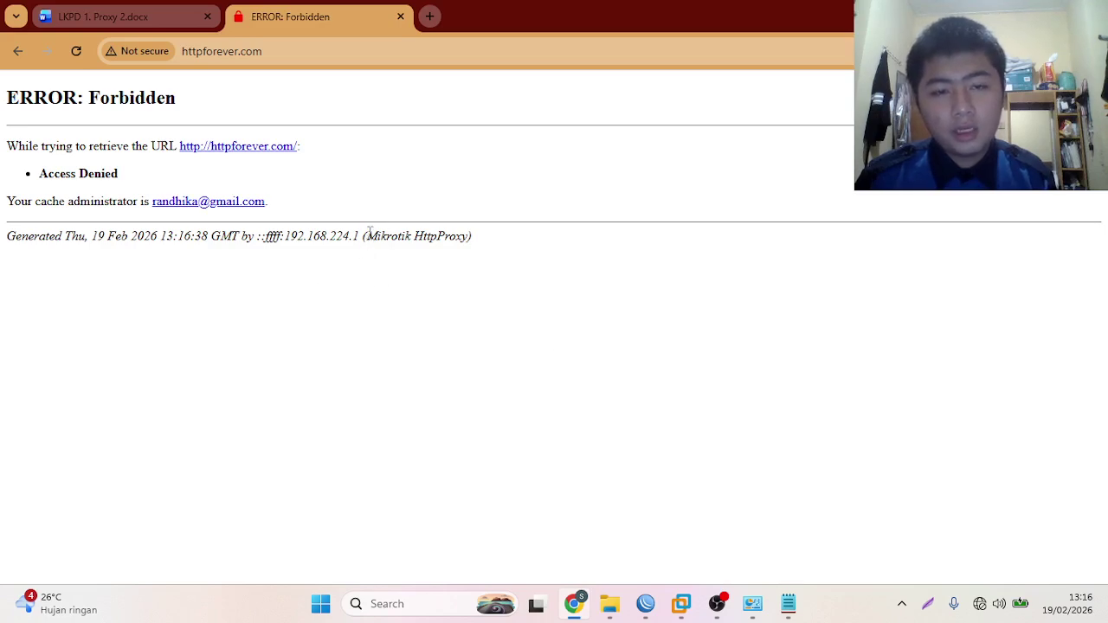
drag(368, 236, 469, 251)
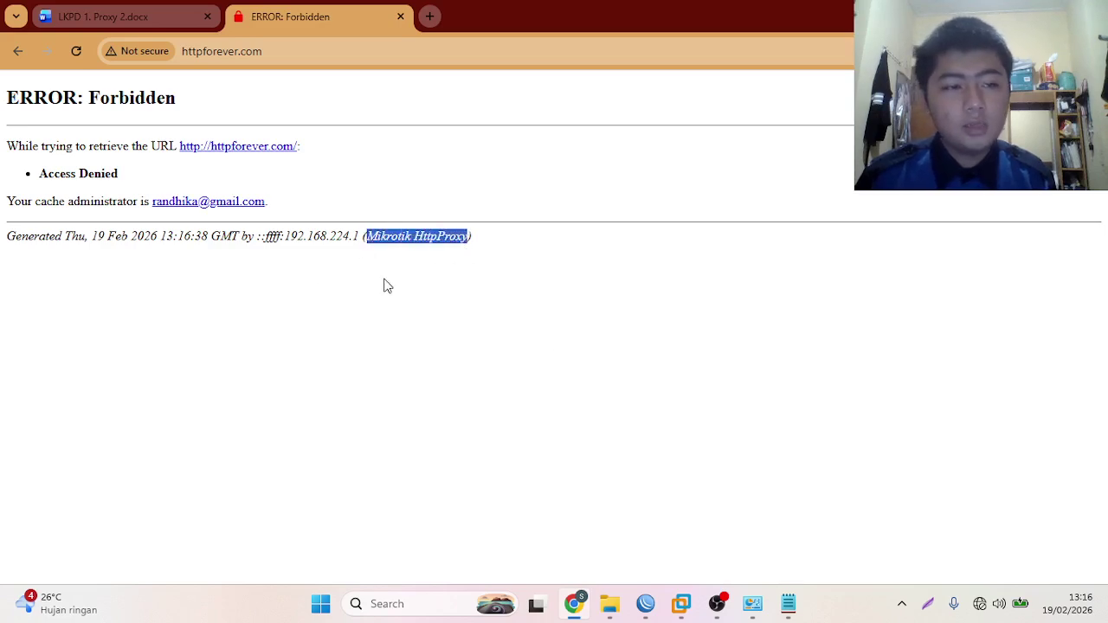
click(86, 235)
drag(150, 201, 315, 202)
click(191, 342)
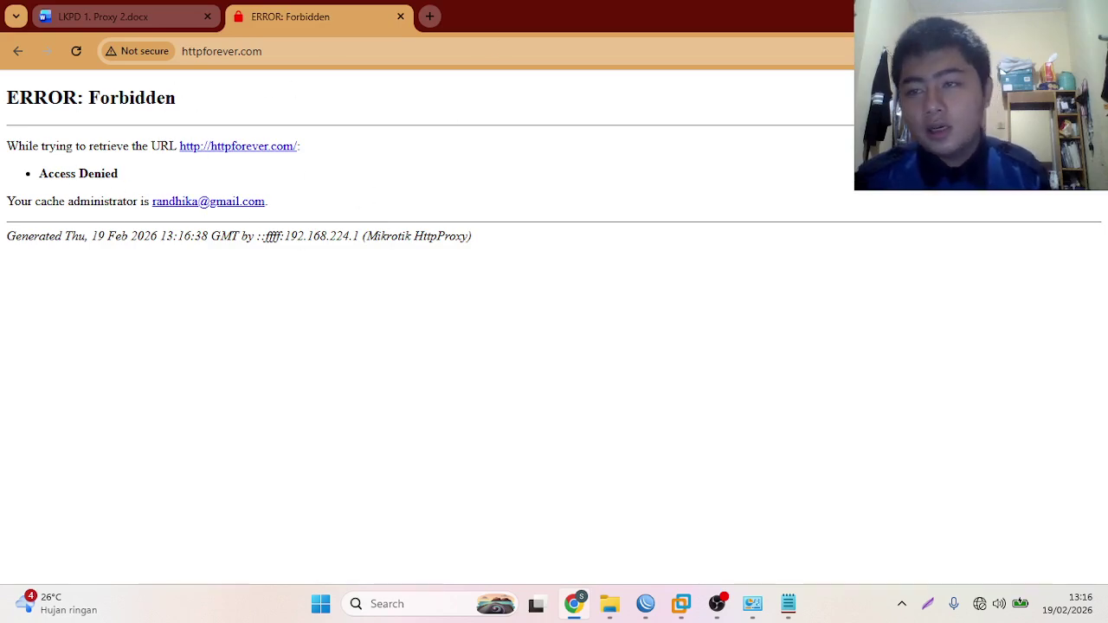
- Open a new blank Chrome tab and return to WinBox
click(1092, 51)
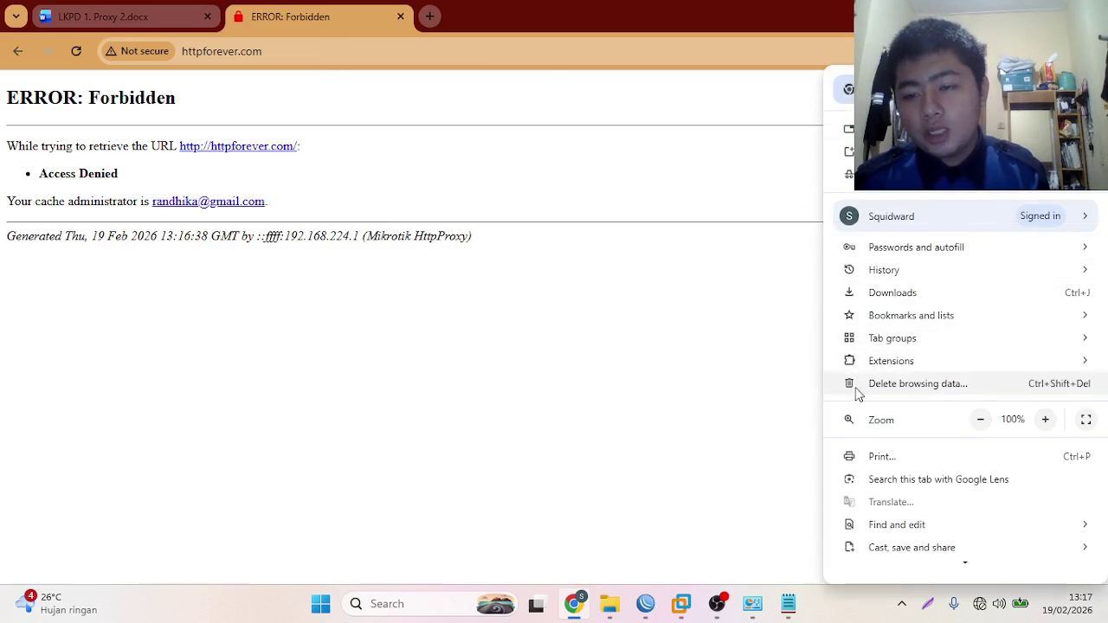
click(645, 447)
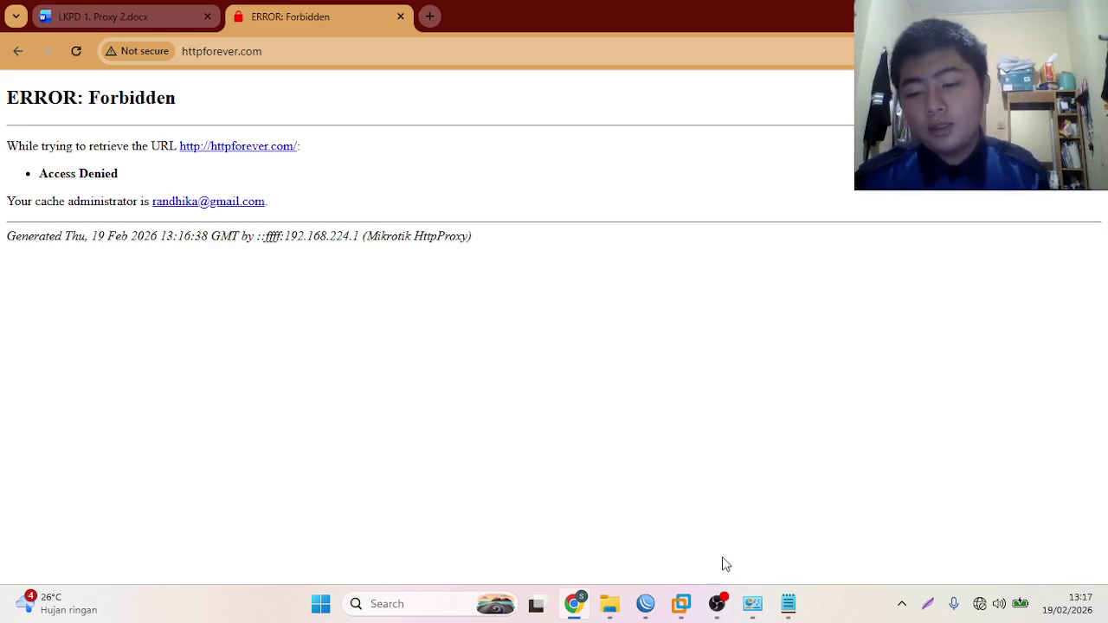
click(644, 604)
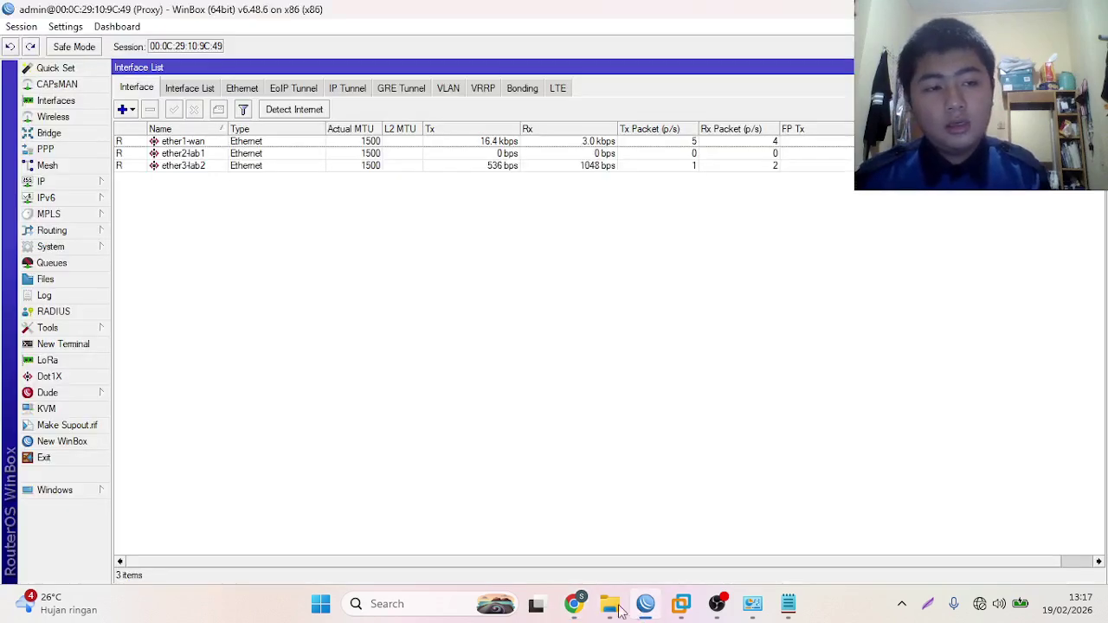
click(644, 603)
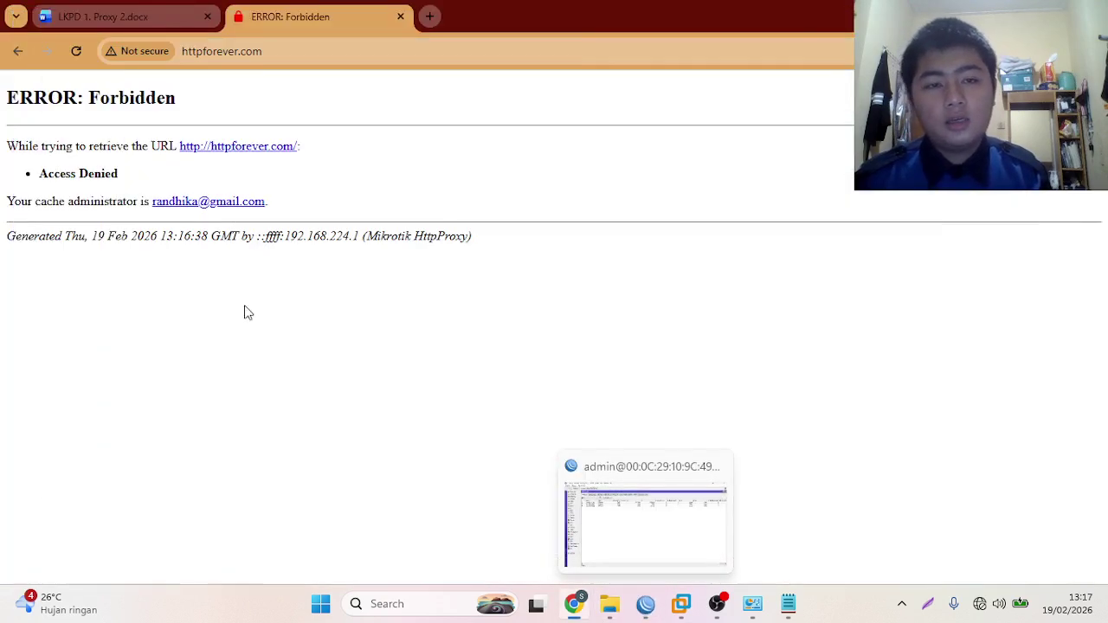
click(429, 16)
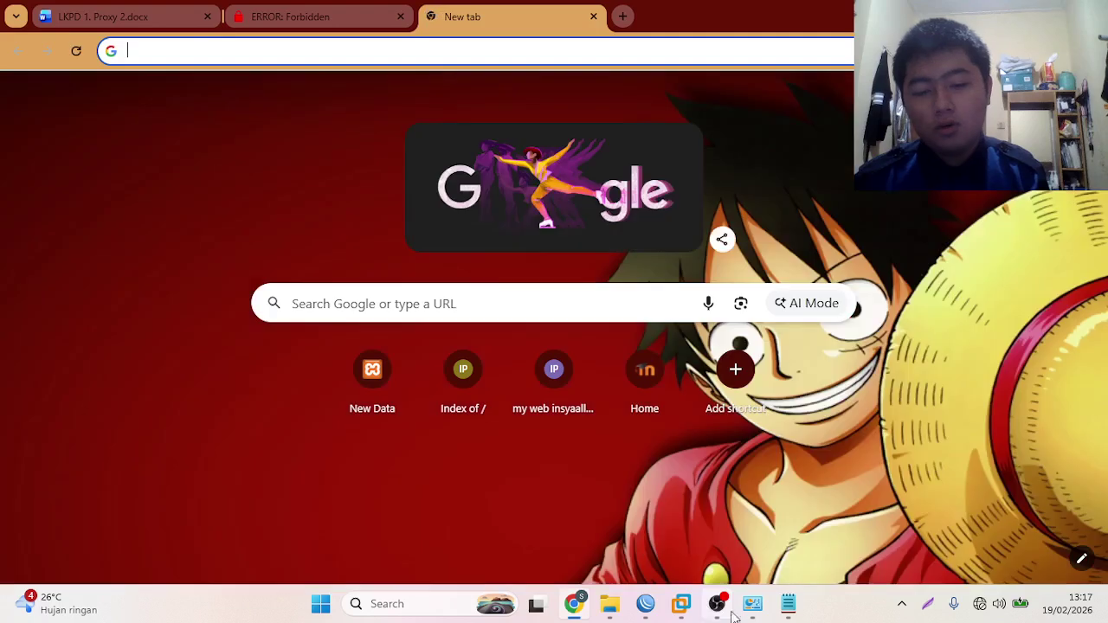
click(645, 604)
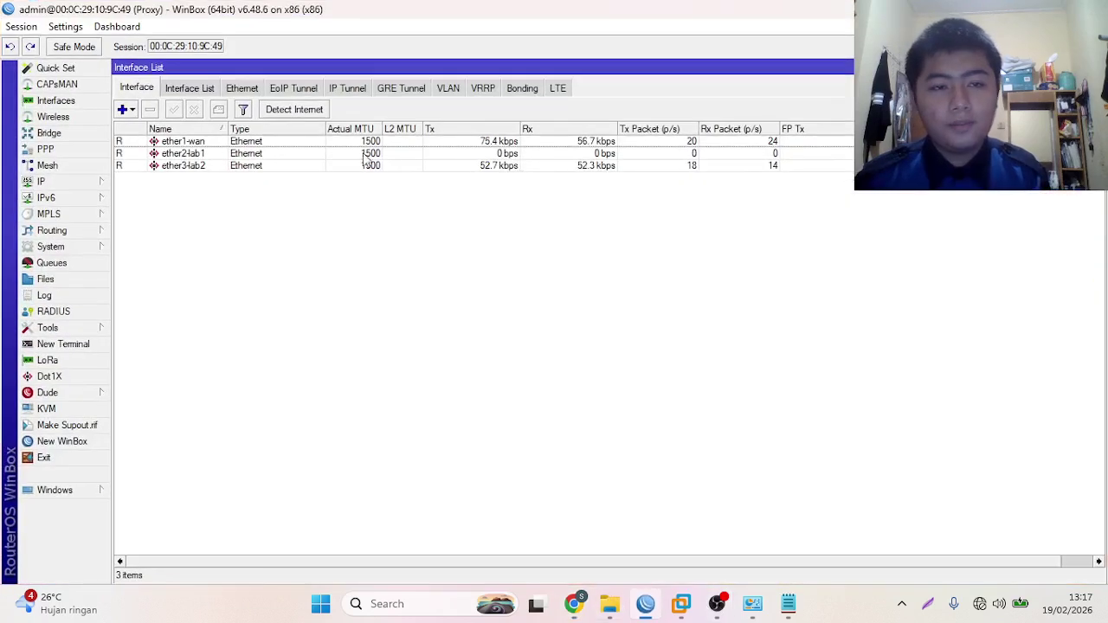
- Copy the httpforever.com deny rule into a hostless rule denying path *.mp3
click(56, 182)
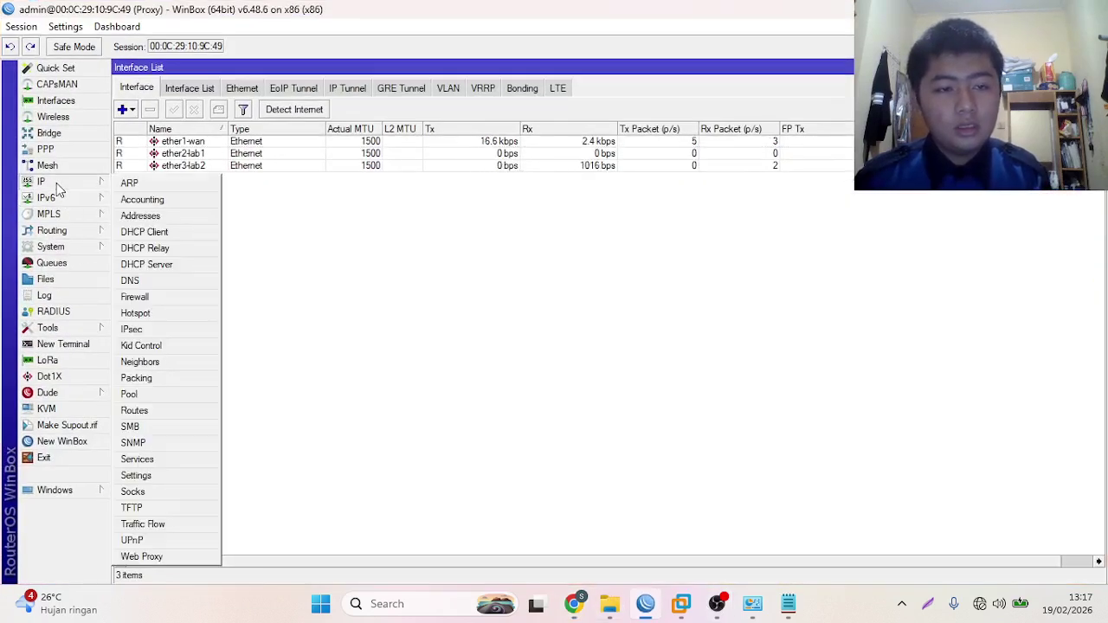
click(173, 557)
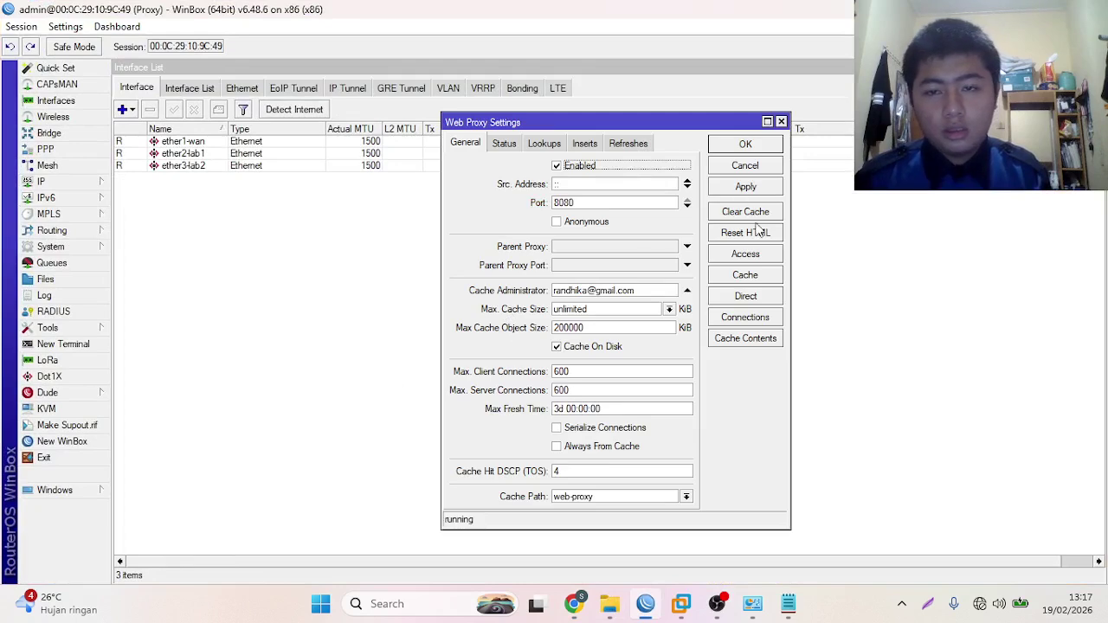
click(737, 258)
click(451, 244)
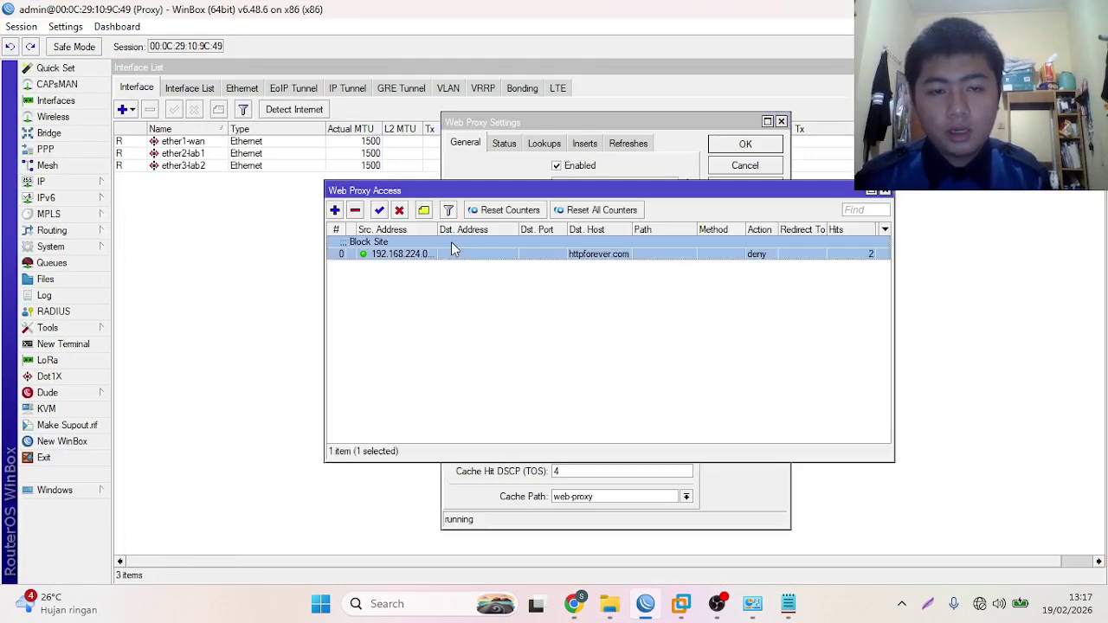
double_click(714, 252)
click(801, 344)
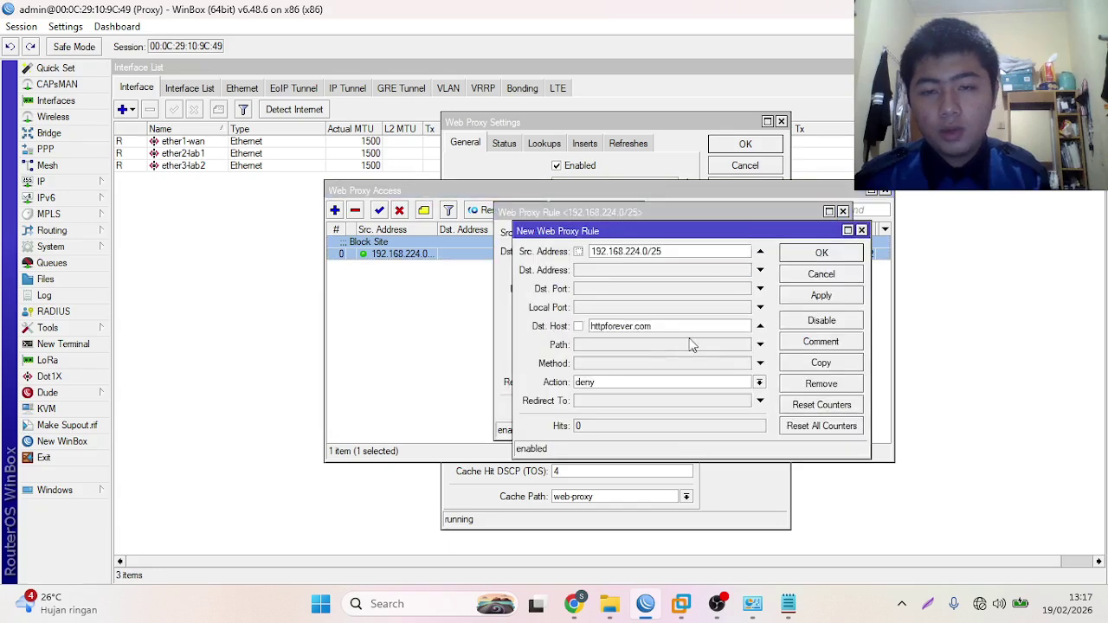
click(760, 325)
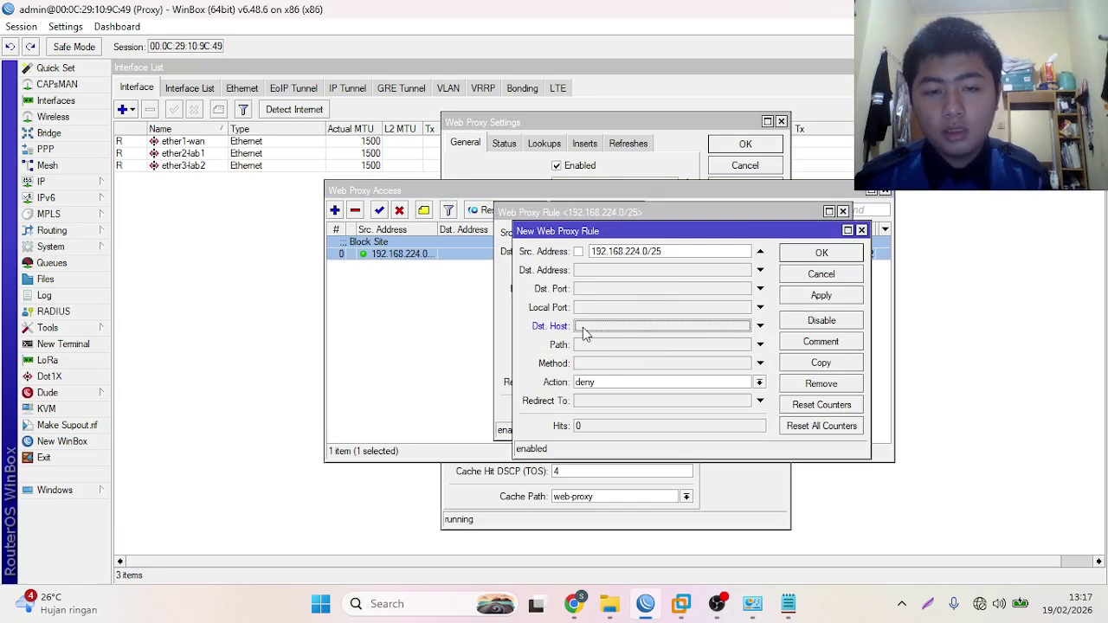
click(760, 344)
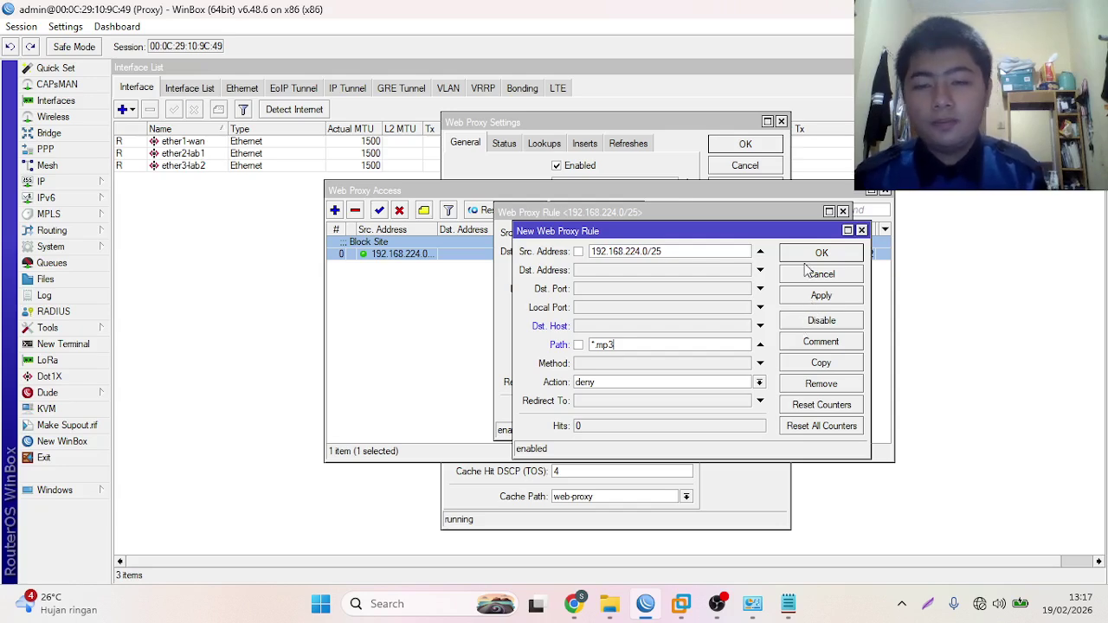
click(811, 298)
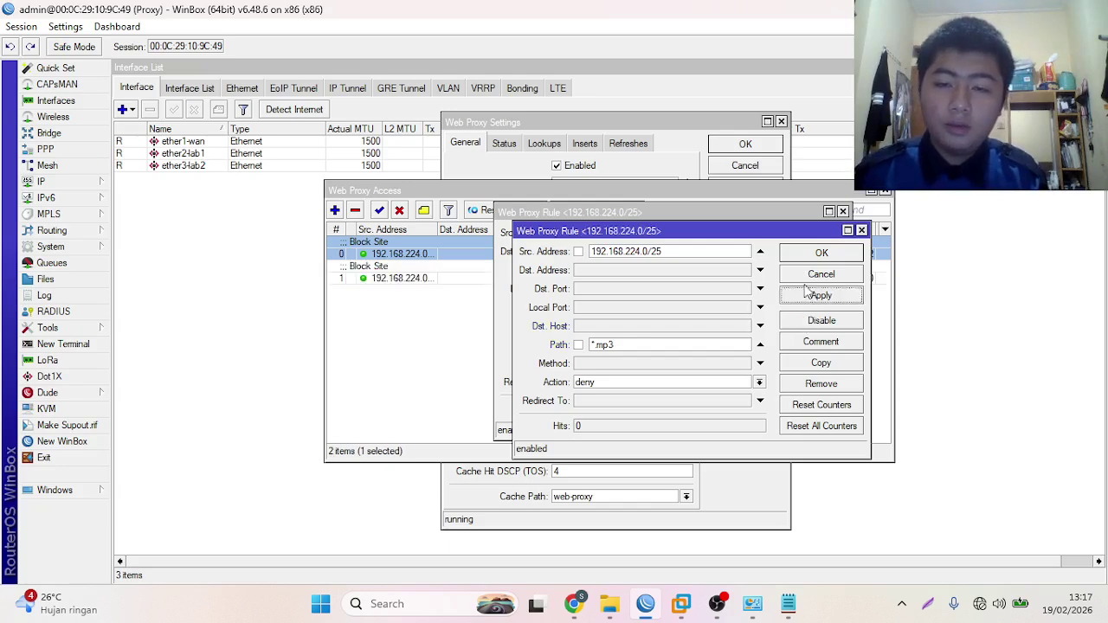
- Duplicate the *.mp3 rule, then comment the original 'Block File' and close it
click(825, 365)
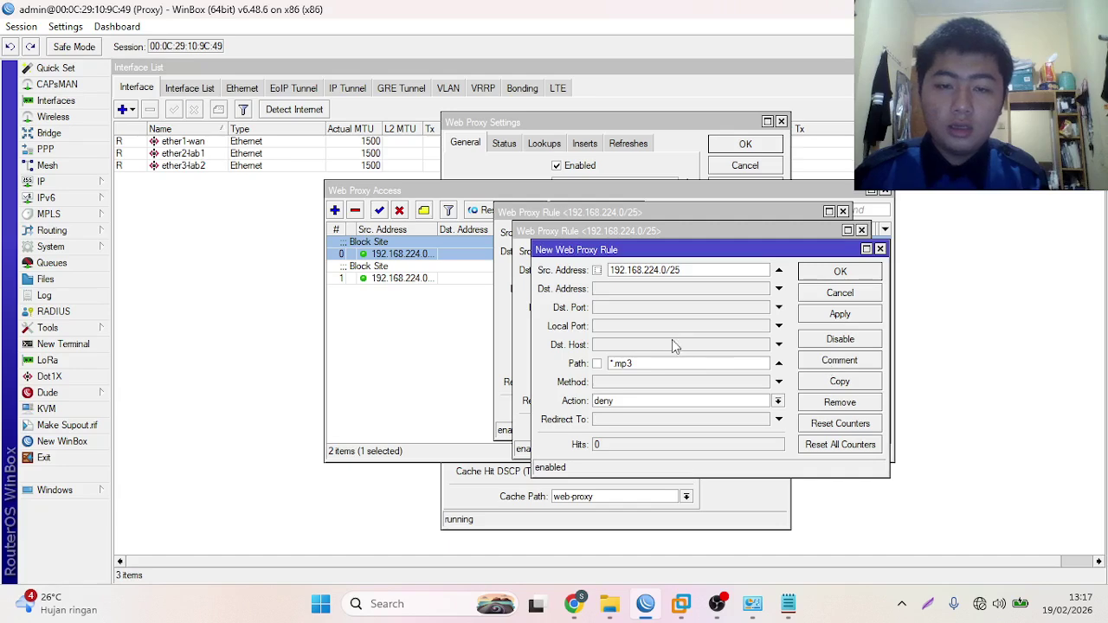
drag(834, 257, 834, 370)
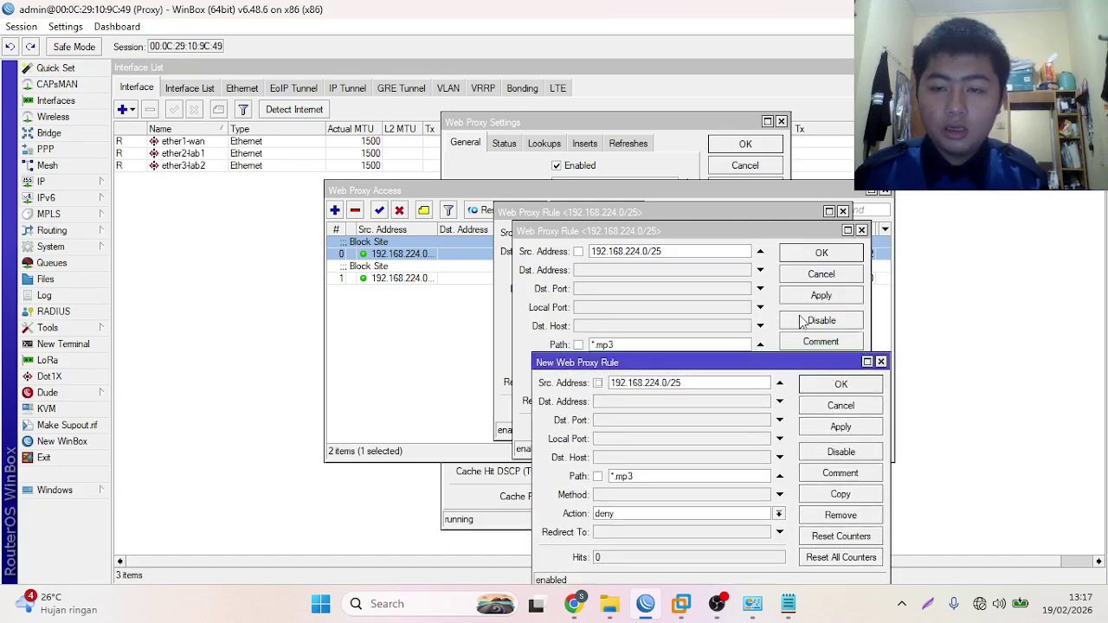
click(720, 235)
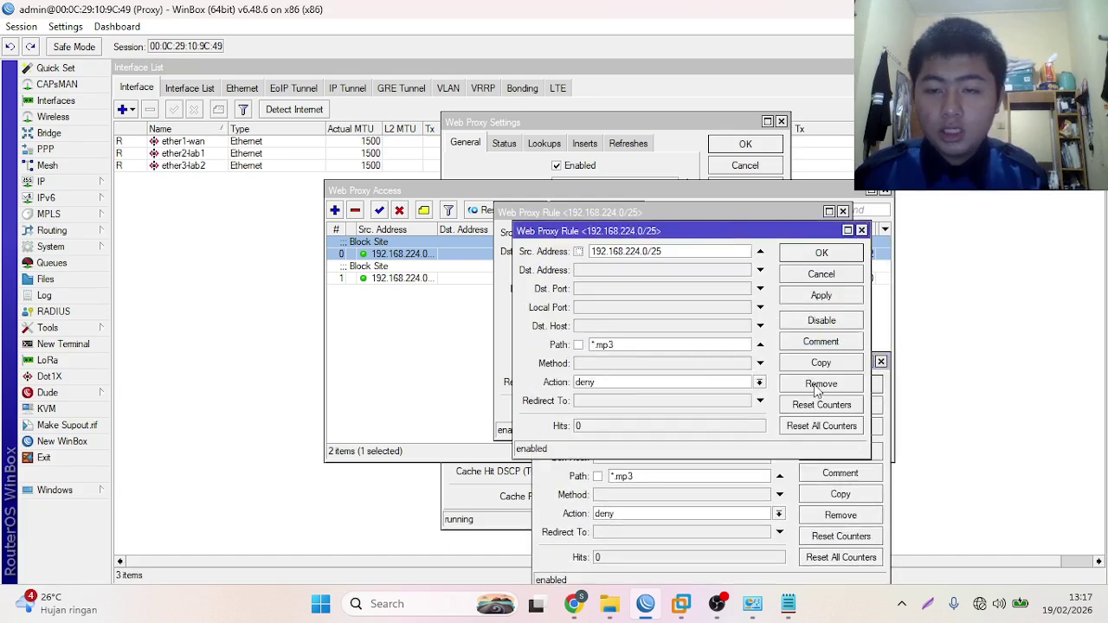
click(821, 342)
click(579, 318)
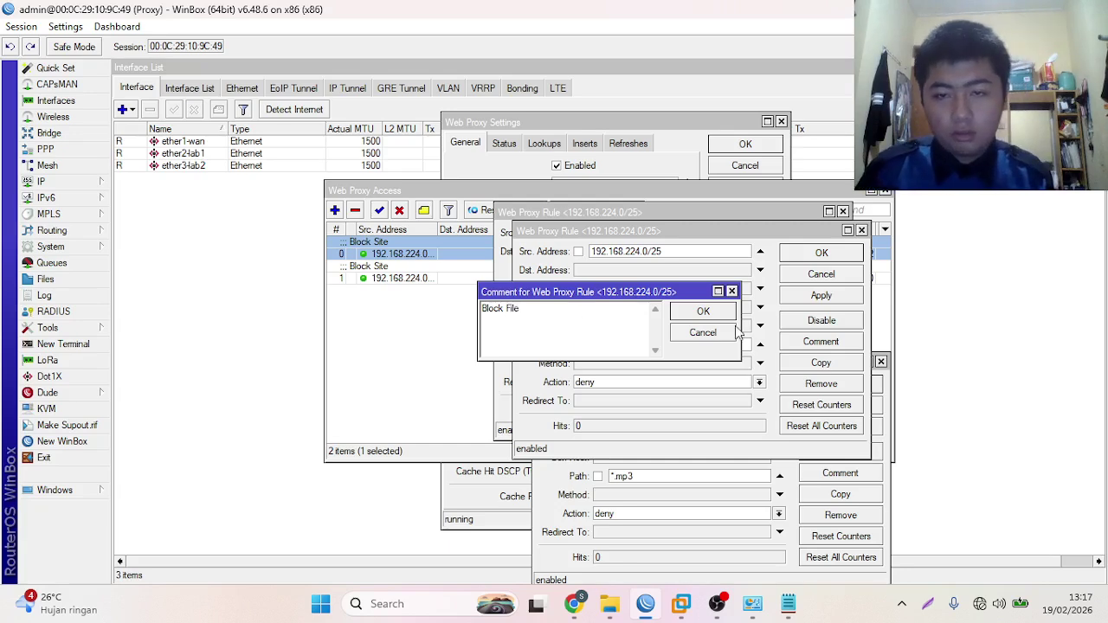
click(701, 311)
click(809, 256)
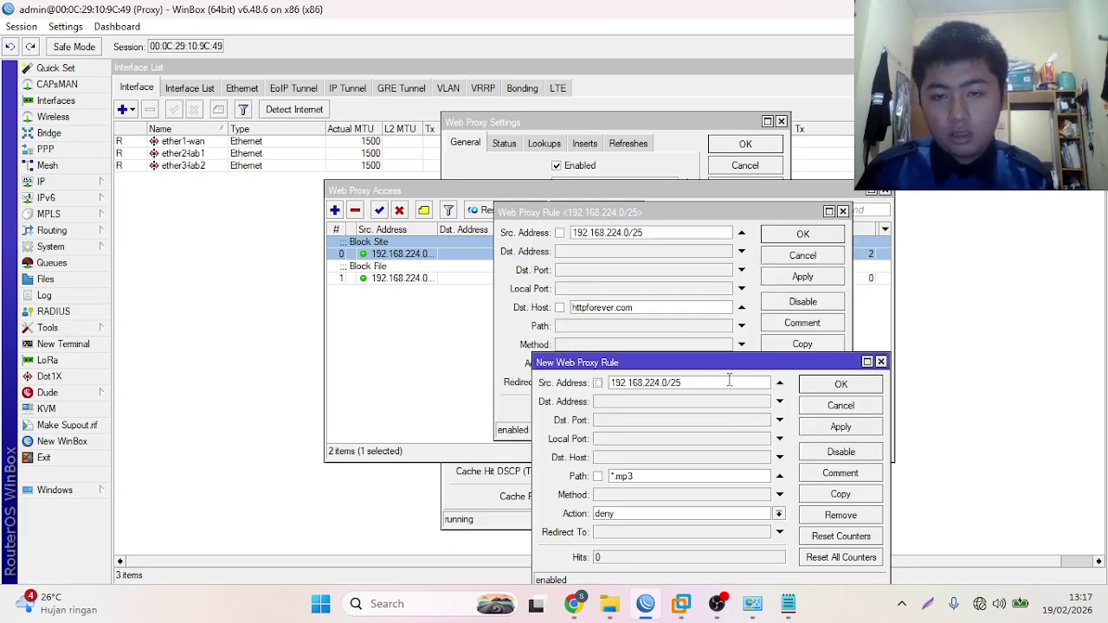
- Toggle the method condition off on the new rule and copy it into another rule
drag(724, 368, 669, 275)
click(620, 401)
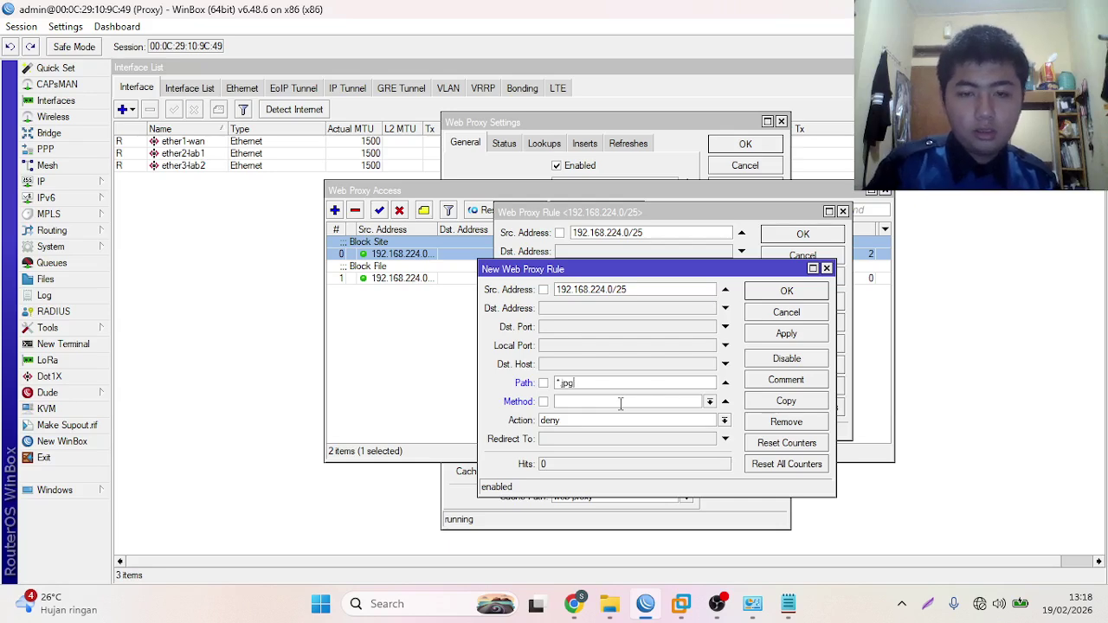
click(726, 401)
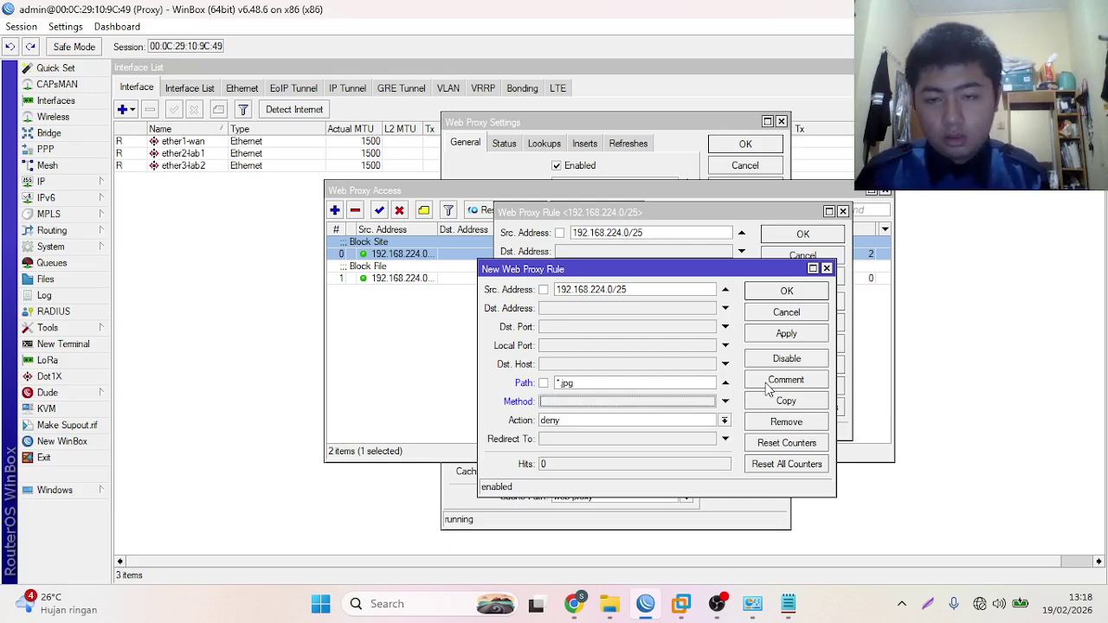
click(770, 401)
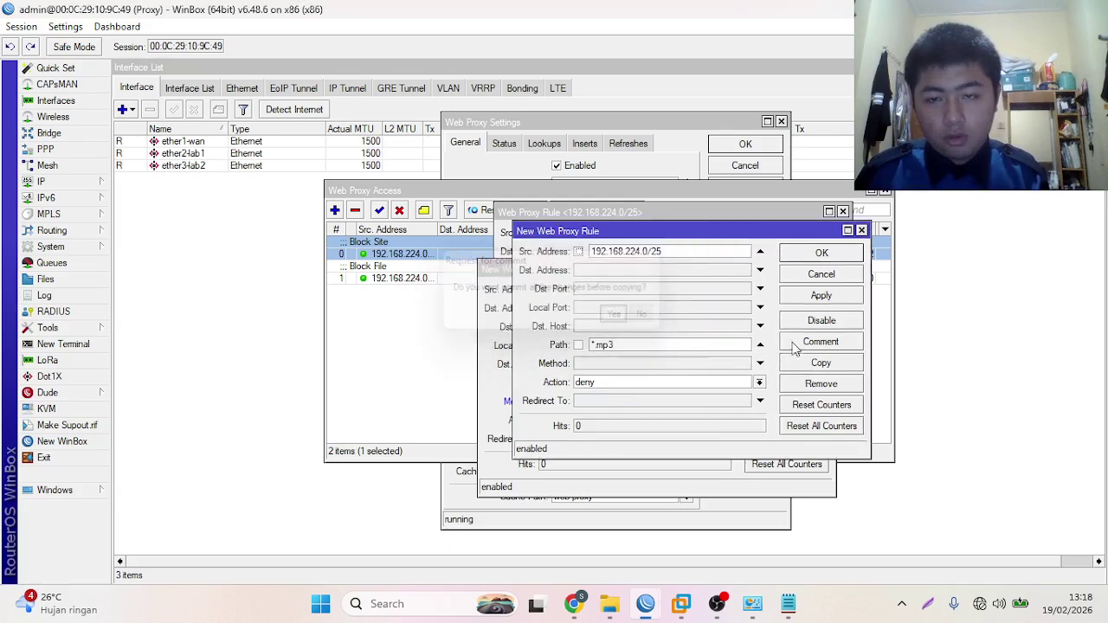
click(647, 316)
- Comment the new rule 'Block File' and save the *.mp3 and *.jpg deny rules
click(821, 341)
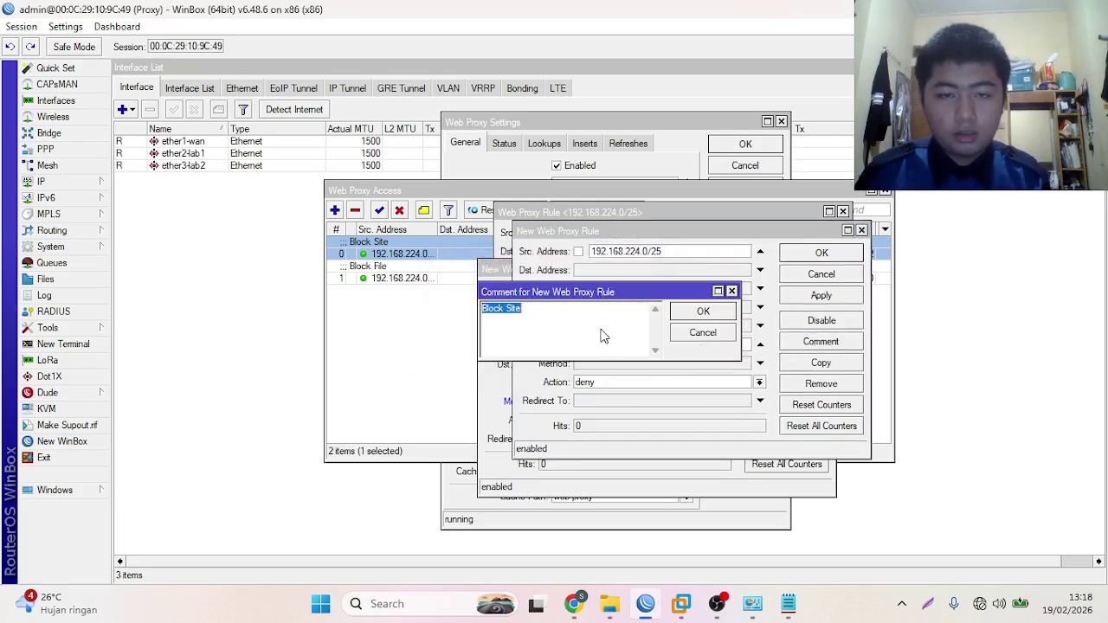
click(601, 324)
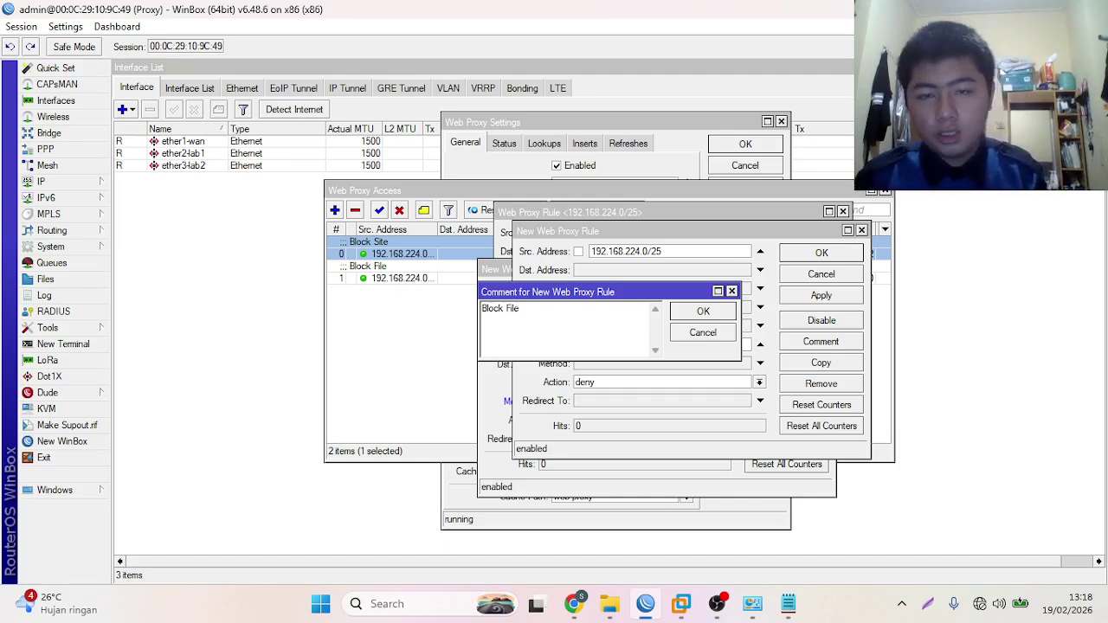
click(704, 314)
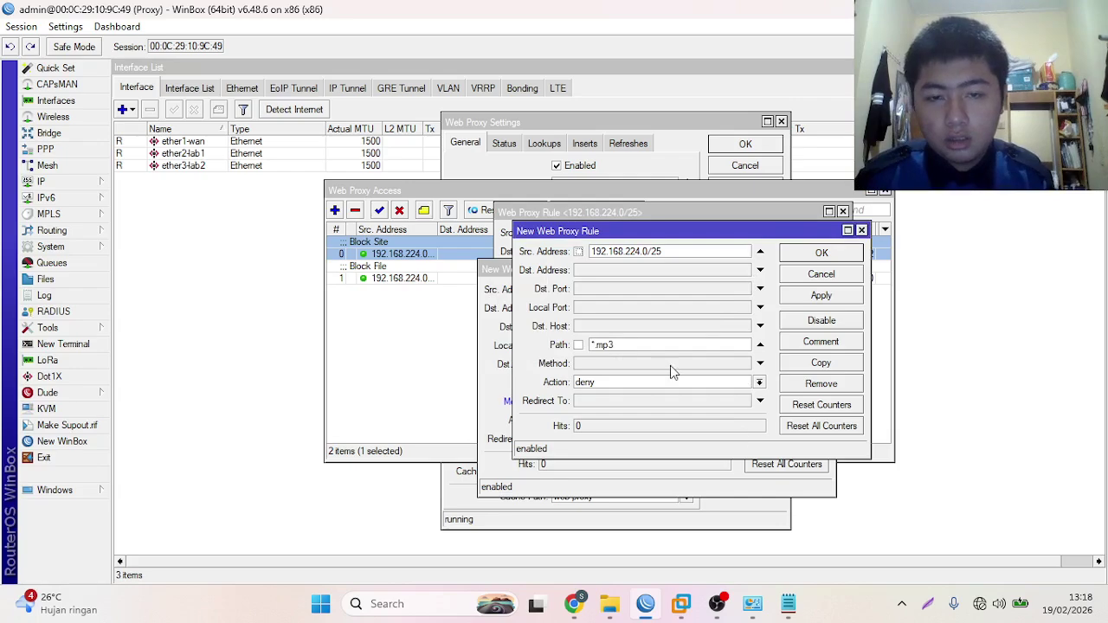
drag(693, 236, 665, 286)
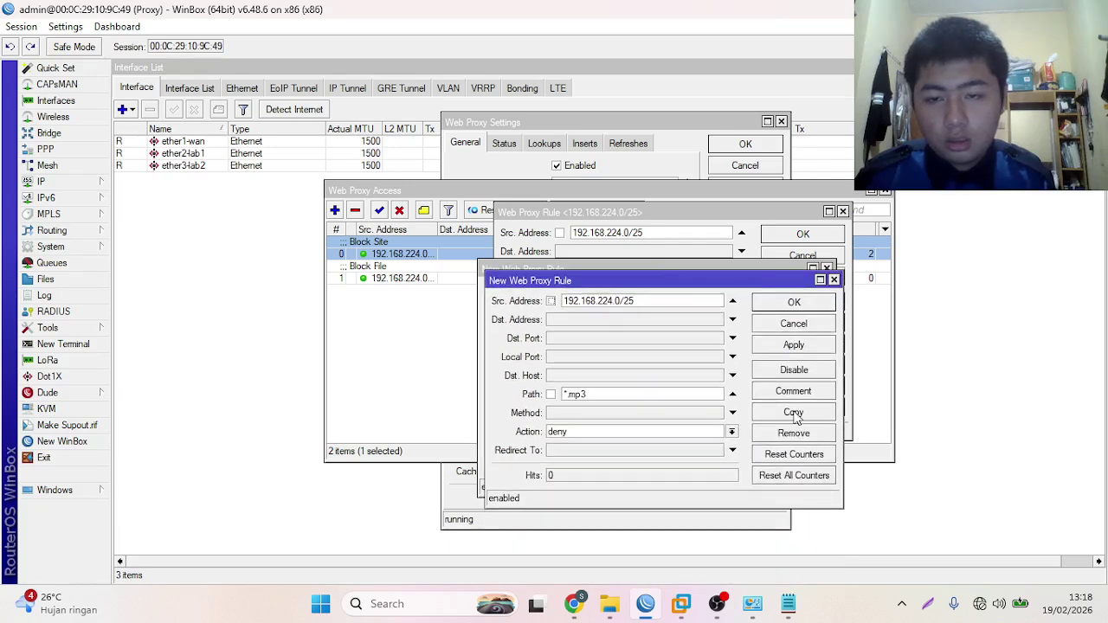
click(773, 310)
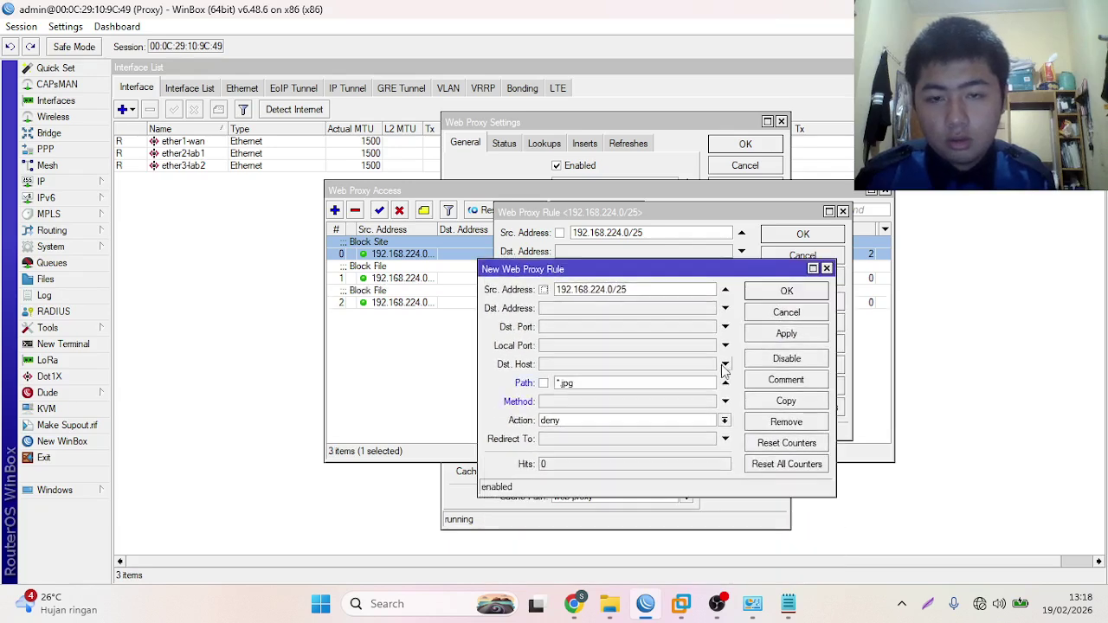
click(788, 335)
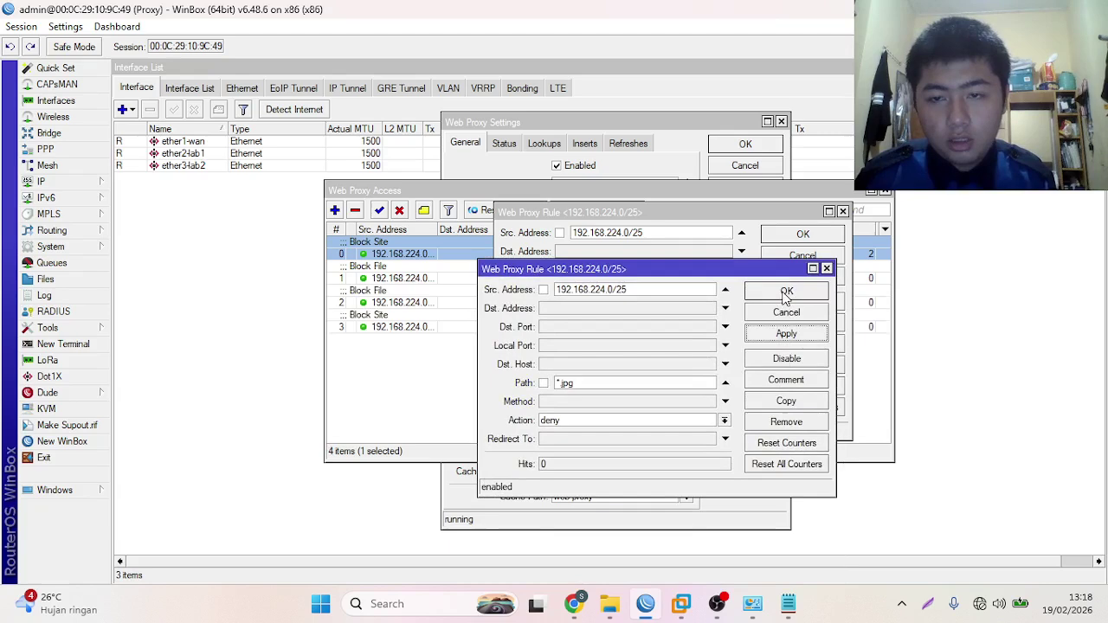
click(785, 292)
- Remove the duplicate *.mp3 rule from row 2, keeping the original *.mp3 rule
click(842, 213)
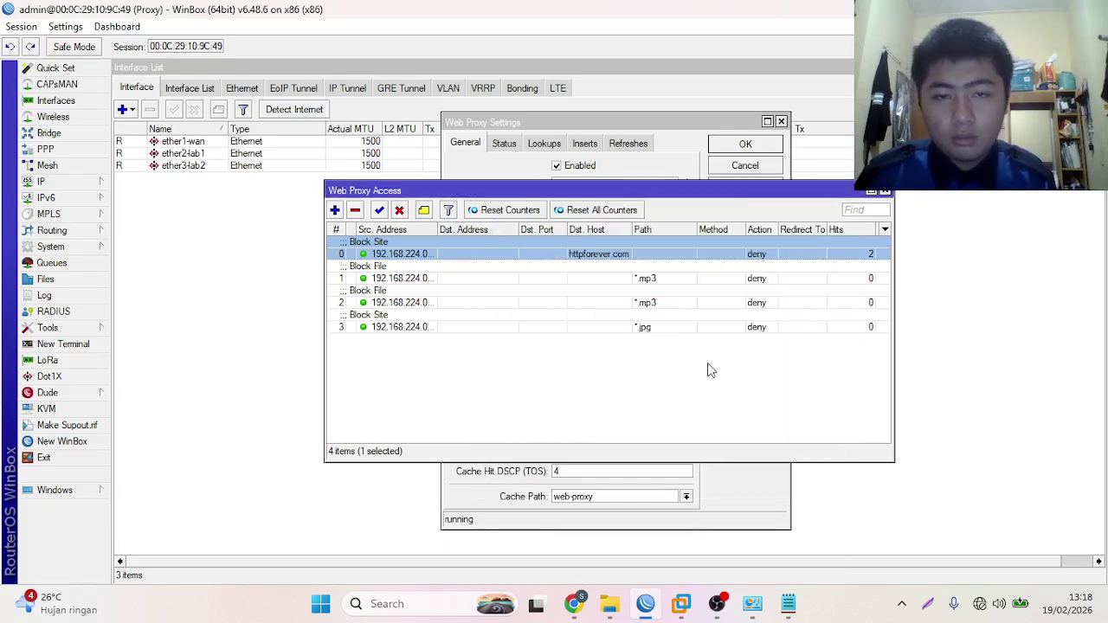
double_click(587, 302)
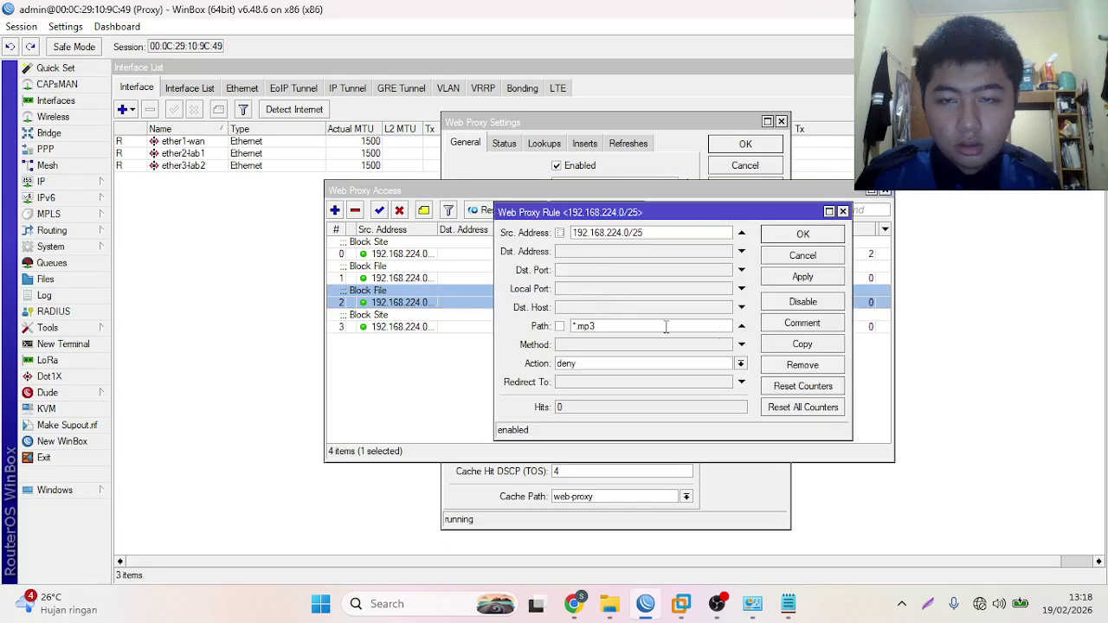
click(796, 364)
double_click(561, 278)
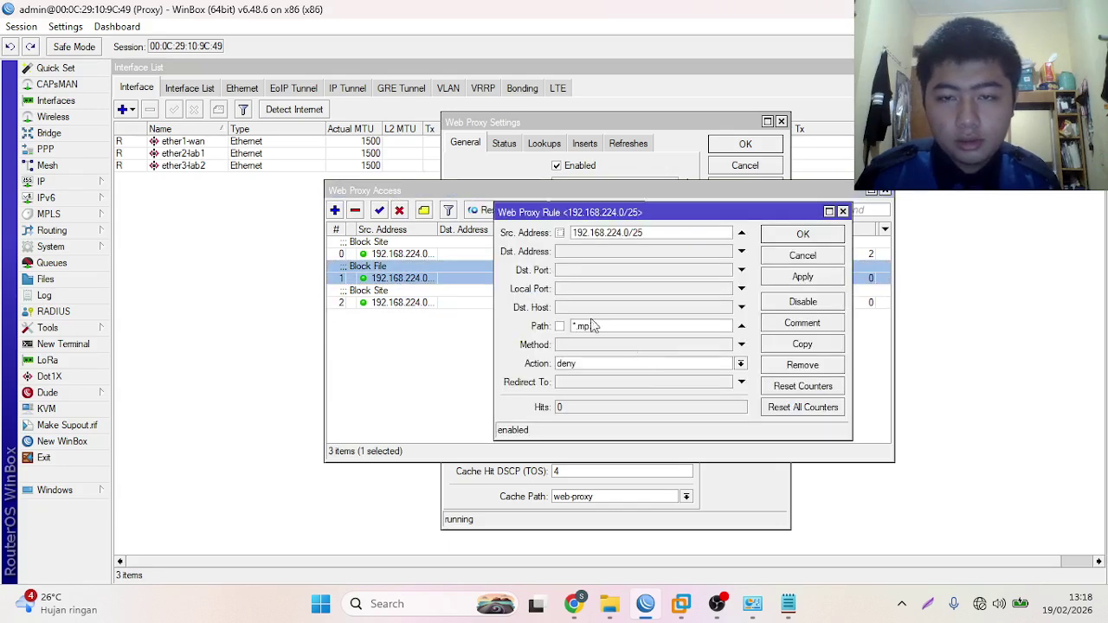
click(842, 211)
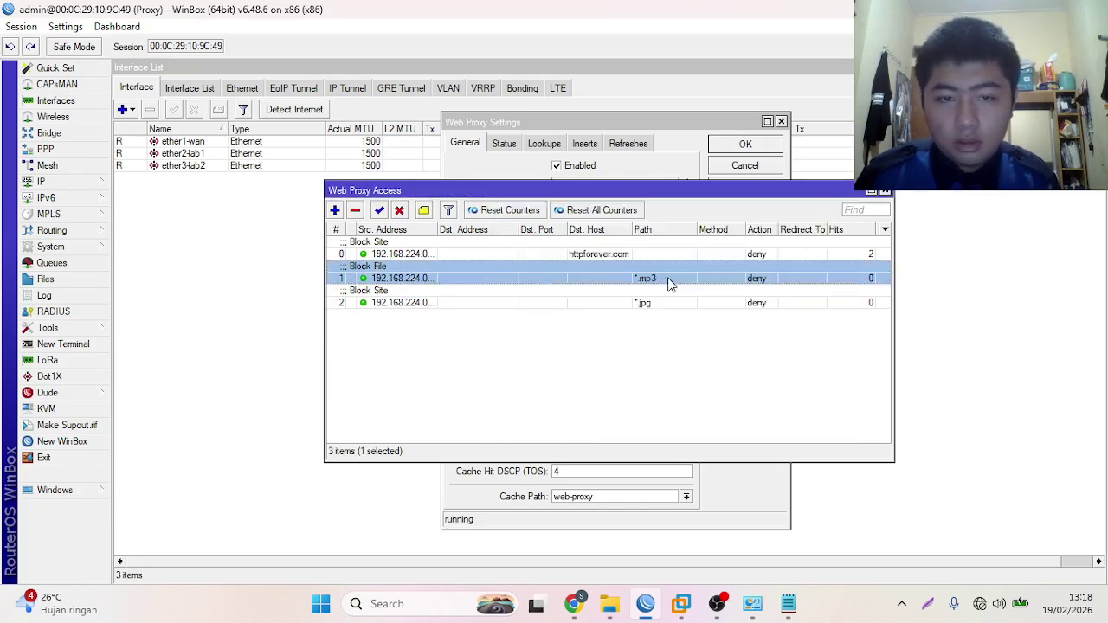
- Change the *.jpg rule's comment from 'Block Site' to 'Block File' and save it
double_click(631, 302)
click(802, 344)
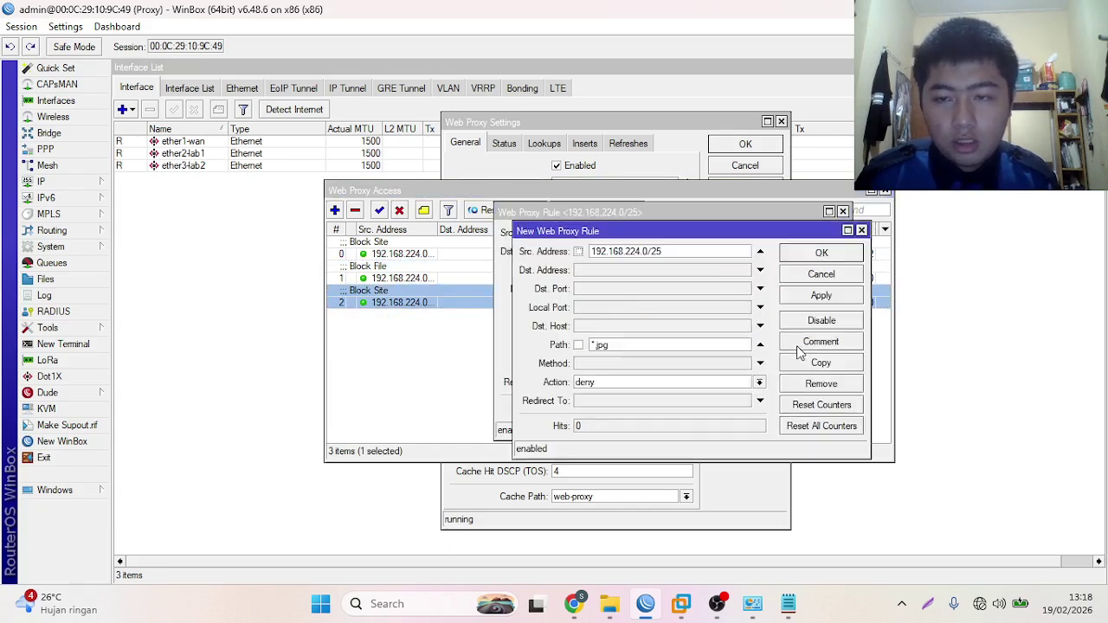
click(862, 230)
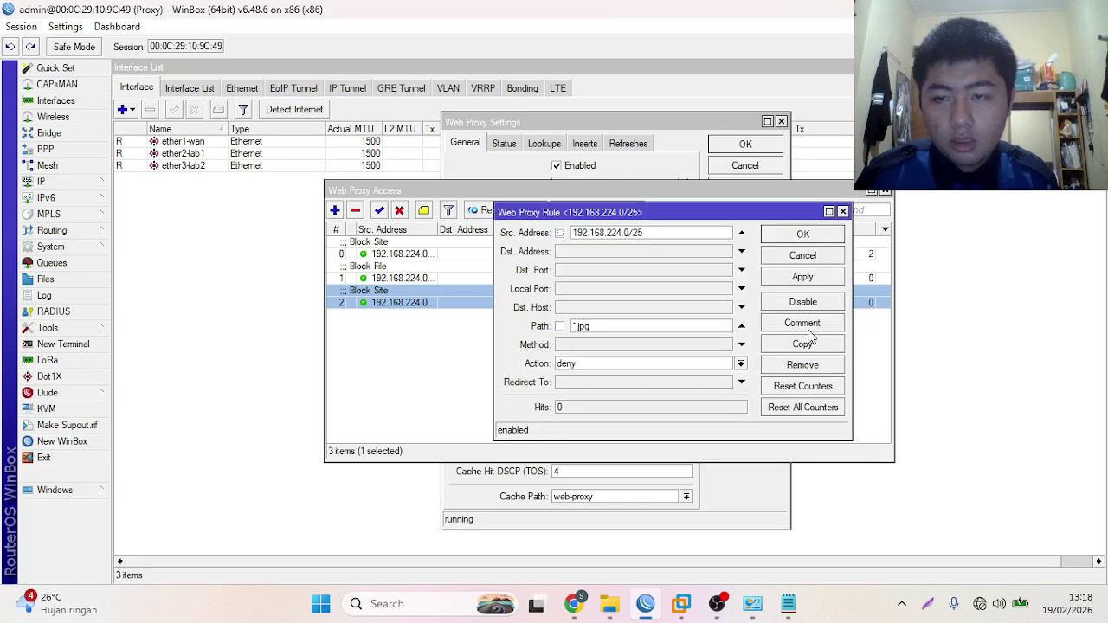
click(802, 323)
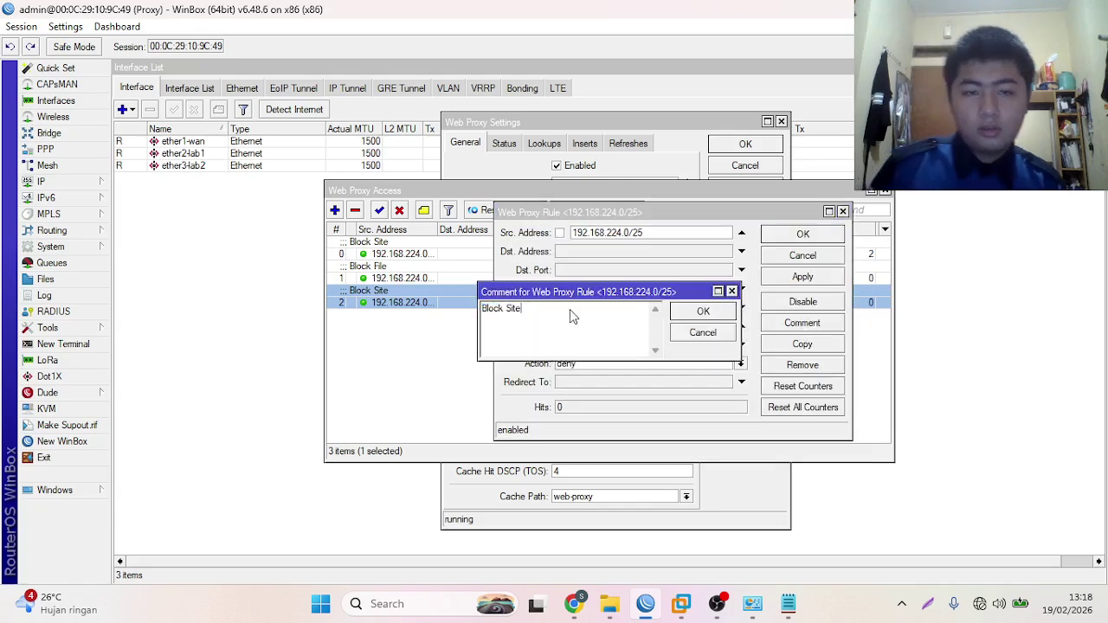
key(BackSpace)
key(BackSpace)
key(BackSpace)
key(BackSpace)
text(File)
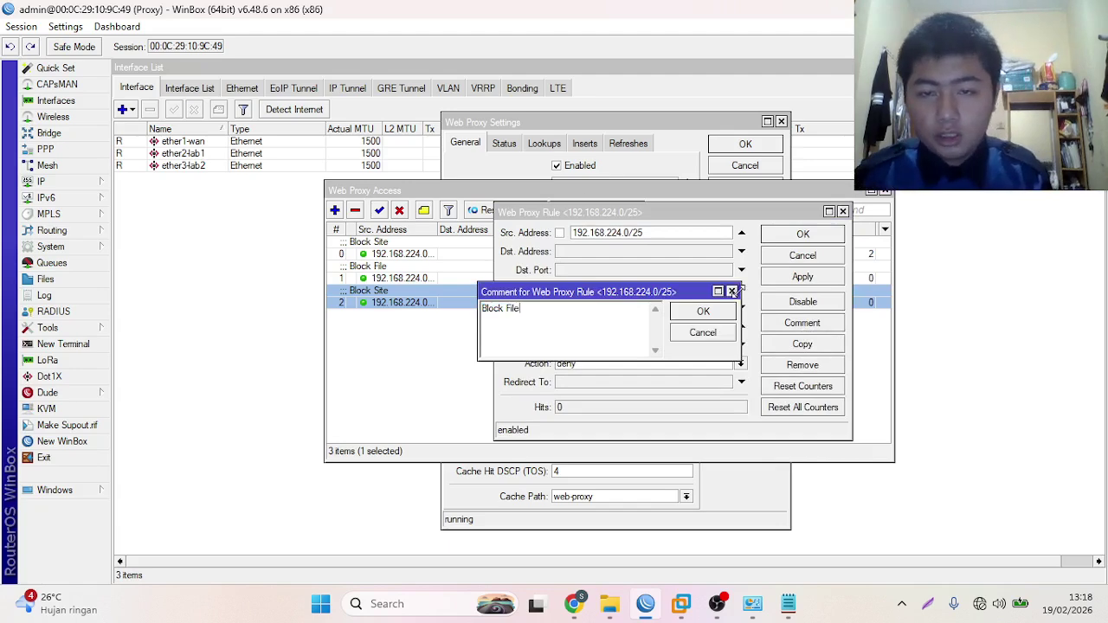
click(702, 312)
click(802, 277)
click(794, 237)
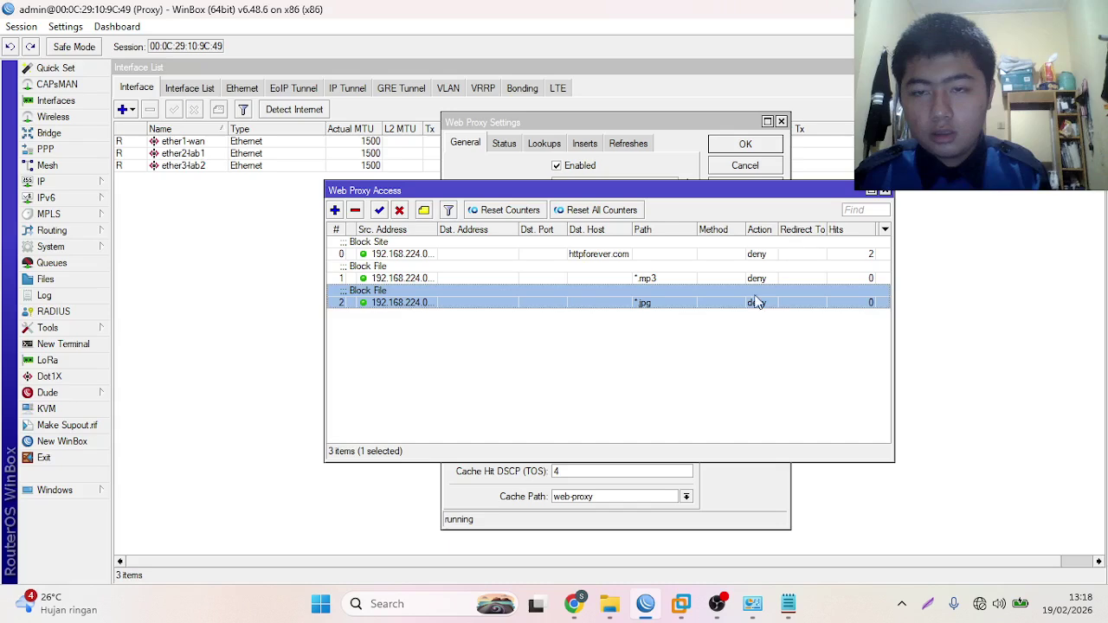
click(452, 338)
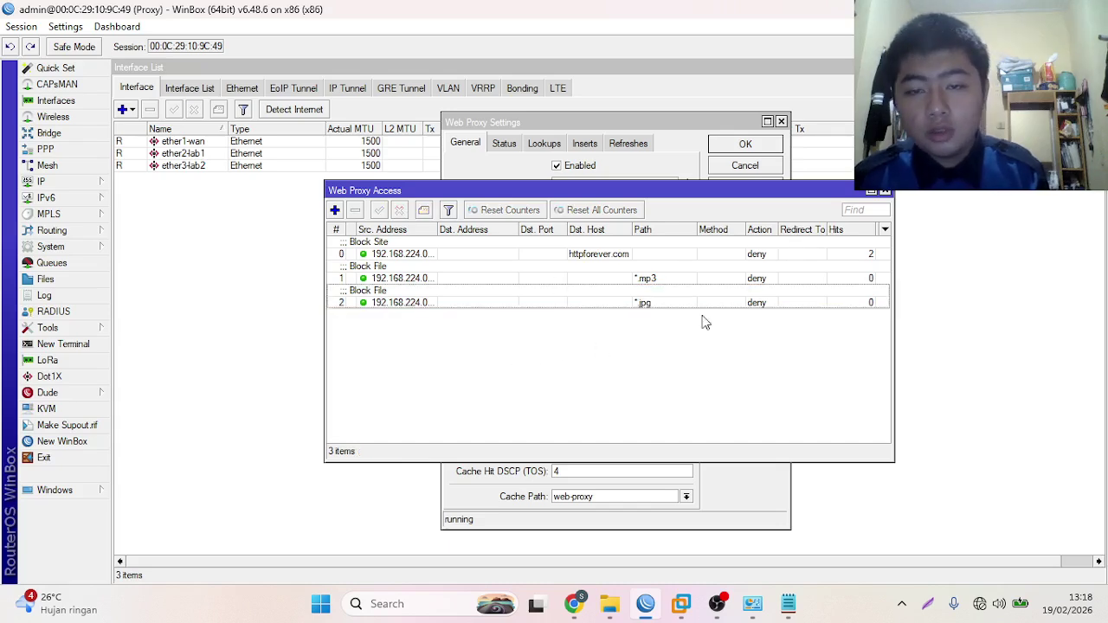
click(788, 603)
- Load the hochmuth.com Haydn_Cello_Concerto_D-1.mp3 link from the notes in Chrome
click(265, 297)
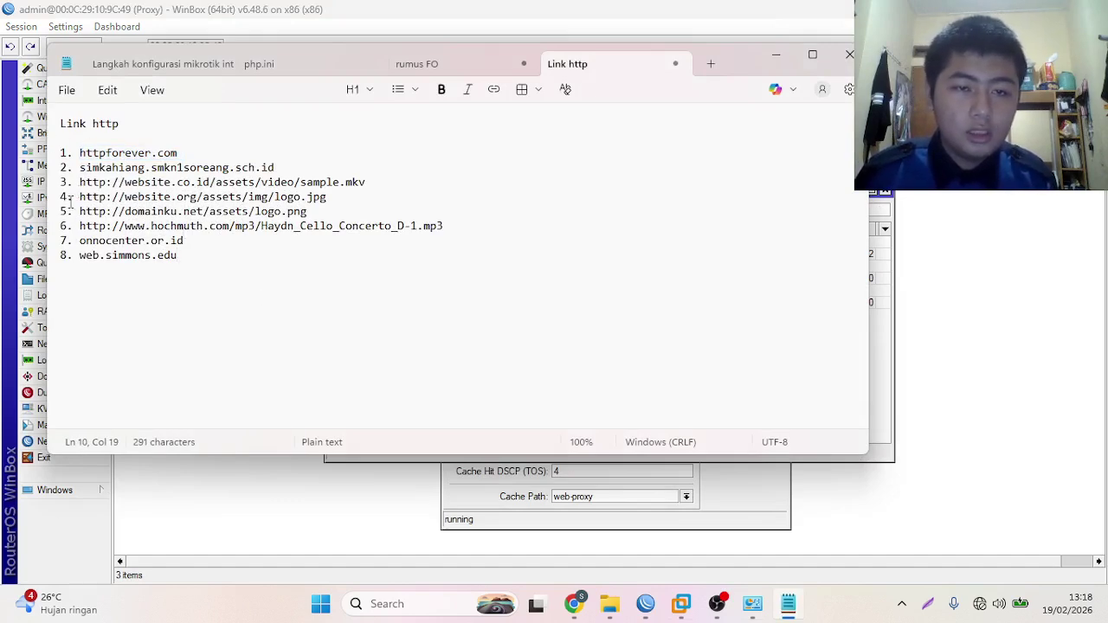
drag(78, 225, 450, 226)
key(ctrl+c)
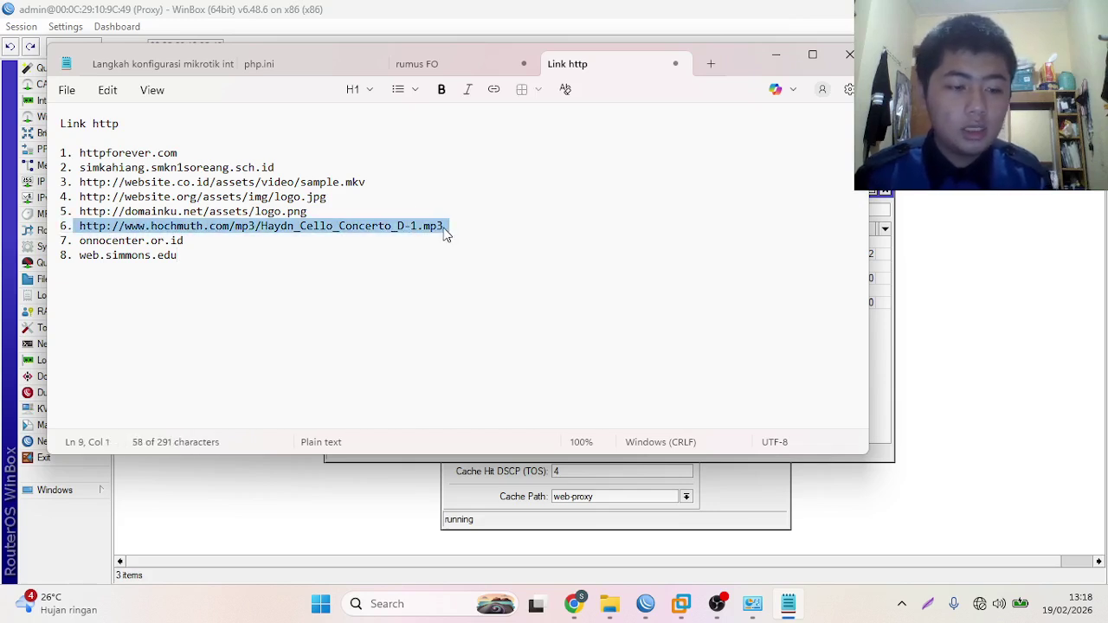
click(574, 603)
click(341, 54)
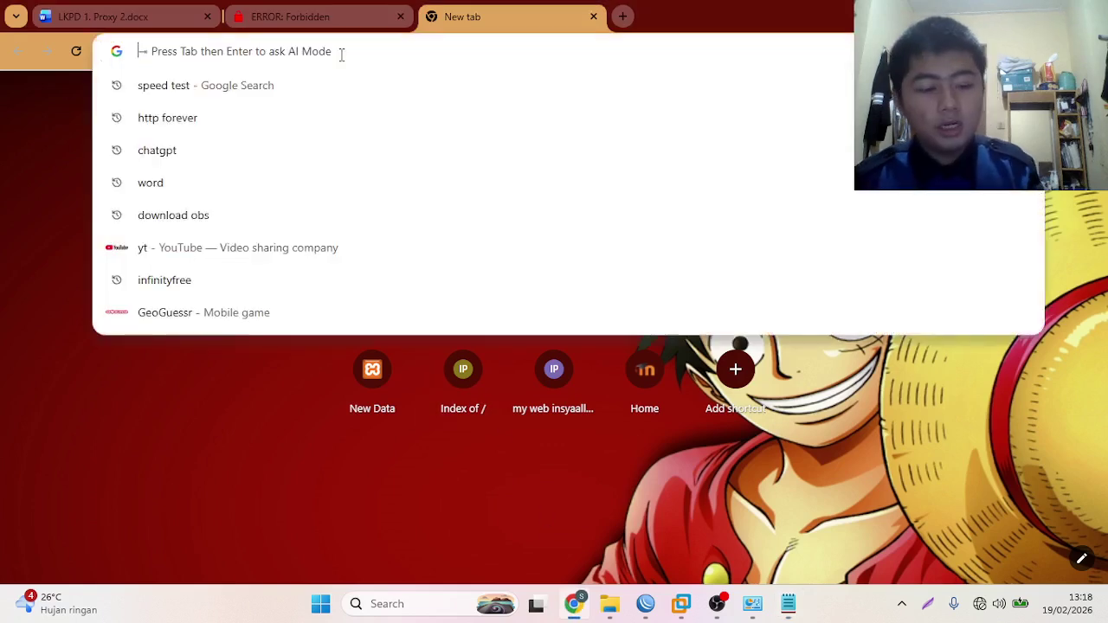
key(ctrl+v)
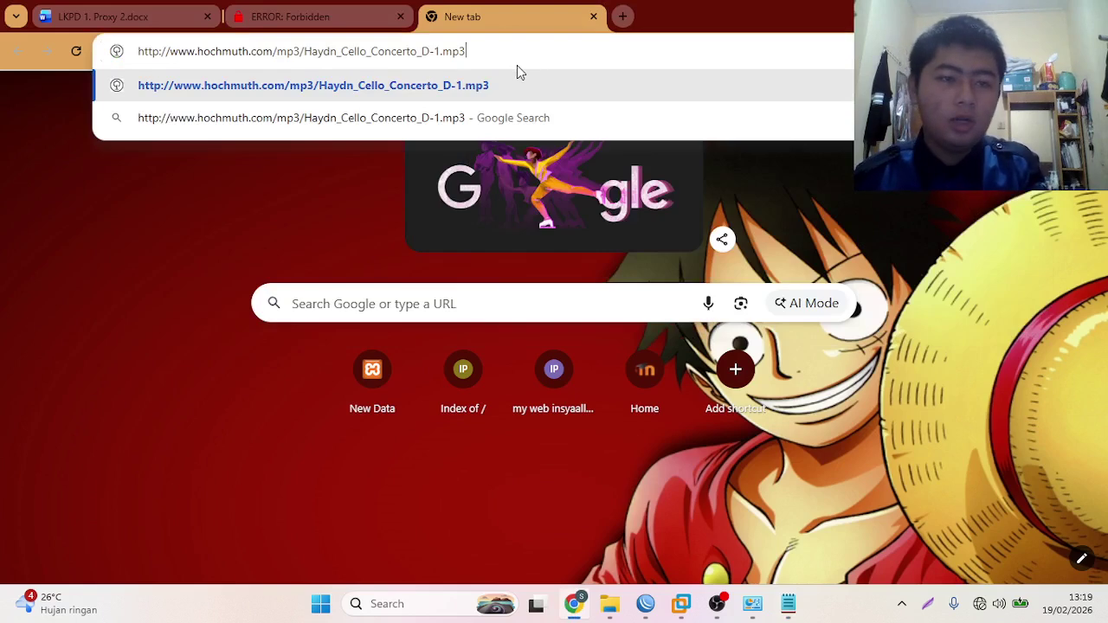
key(Return)
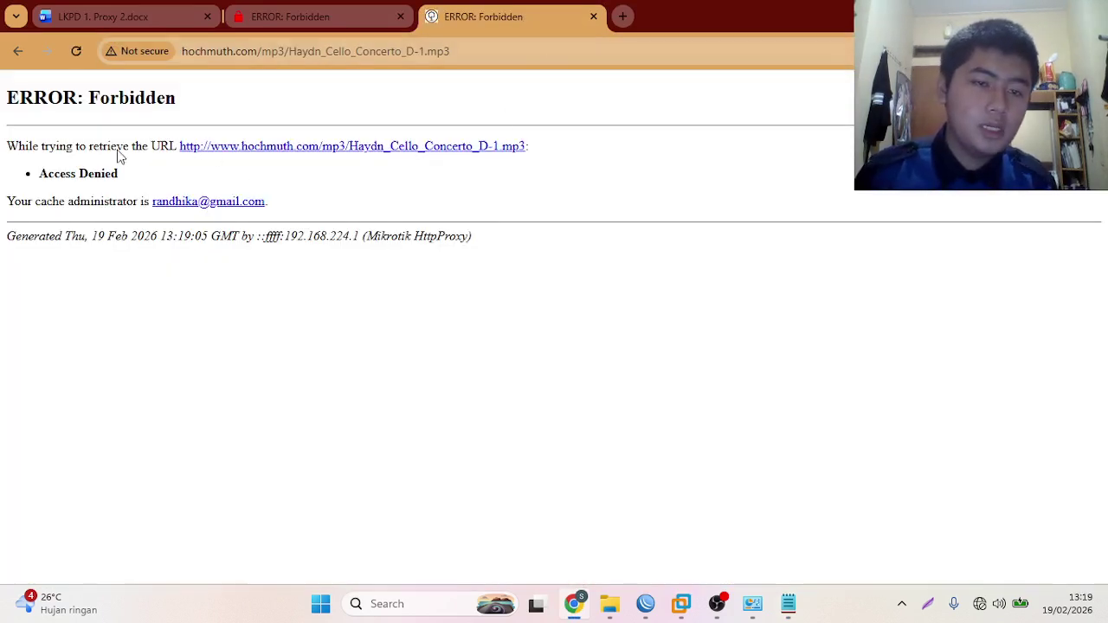
- Confirm the mp3 link returns the proxy's ERROR: Forbidden page, with a new tab open
click(623, 17)
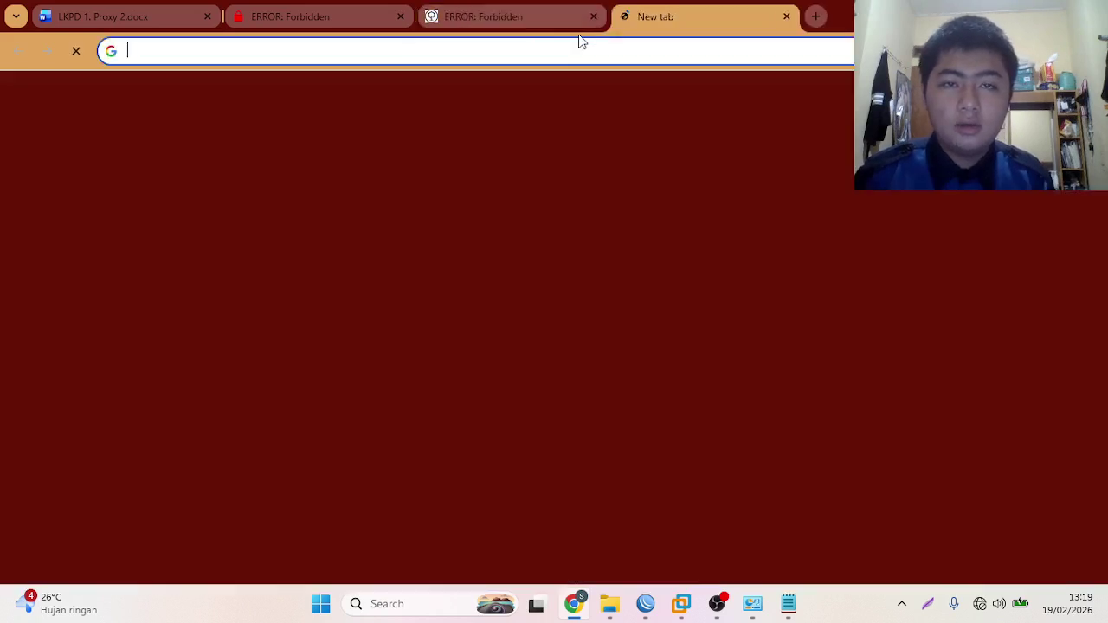
click(479, 11)
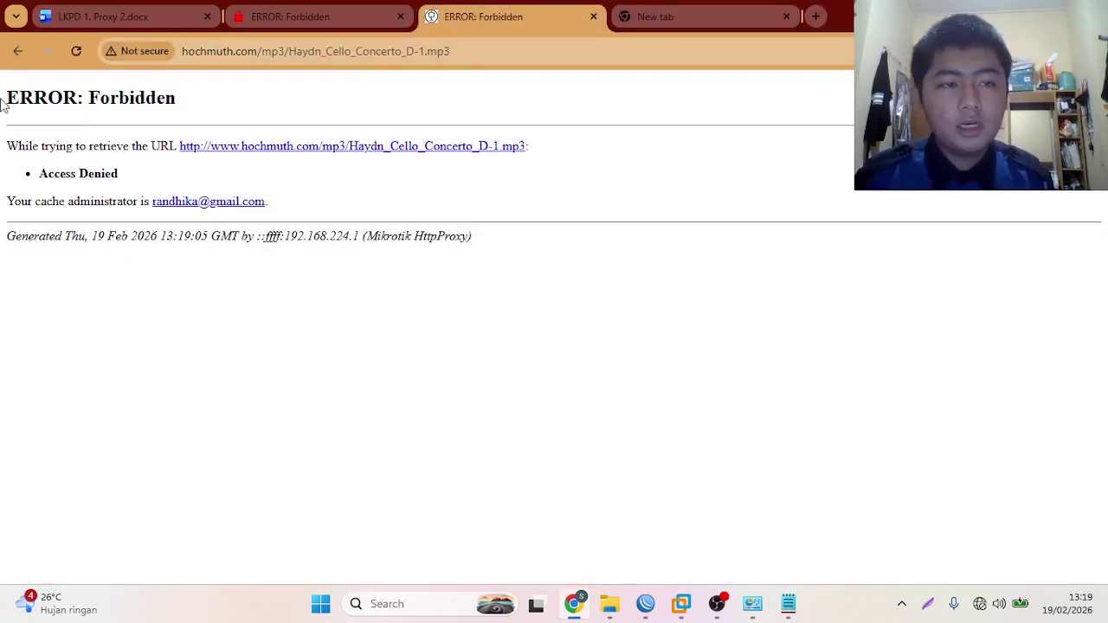
drag(3, 104, 197, 97)
click(197, 97)
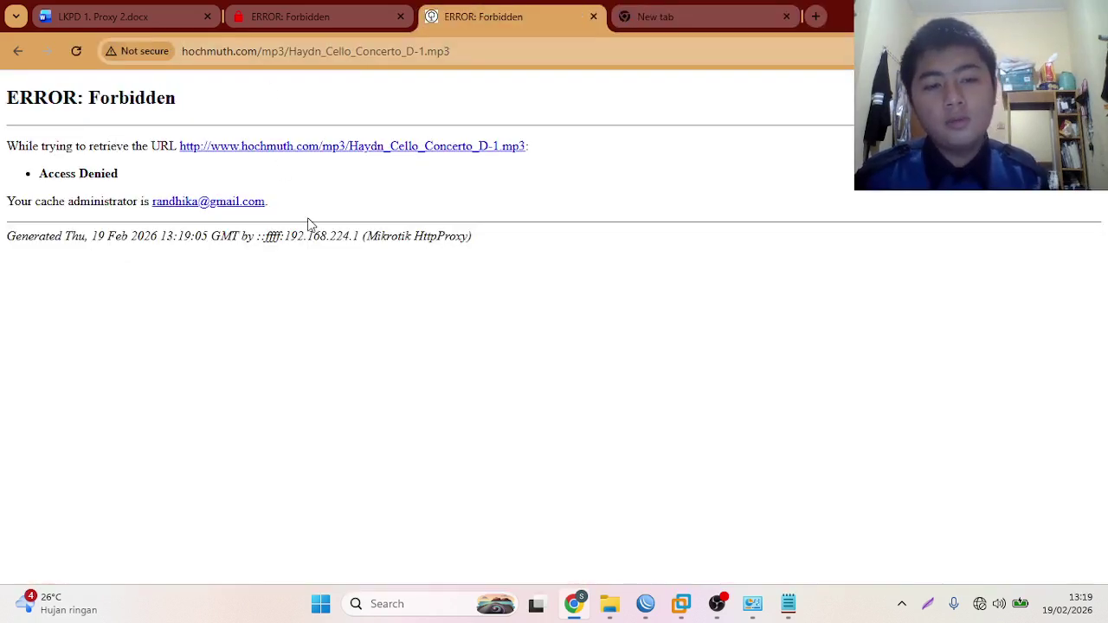
drag(367, 235, 474, 237)
click(76, 279)
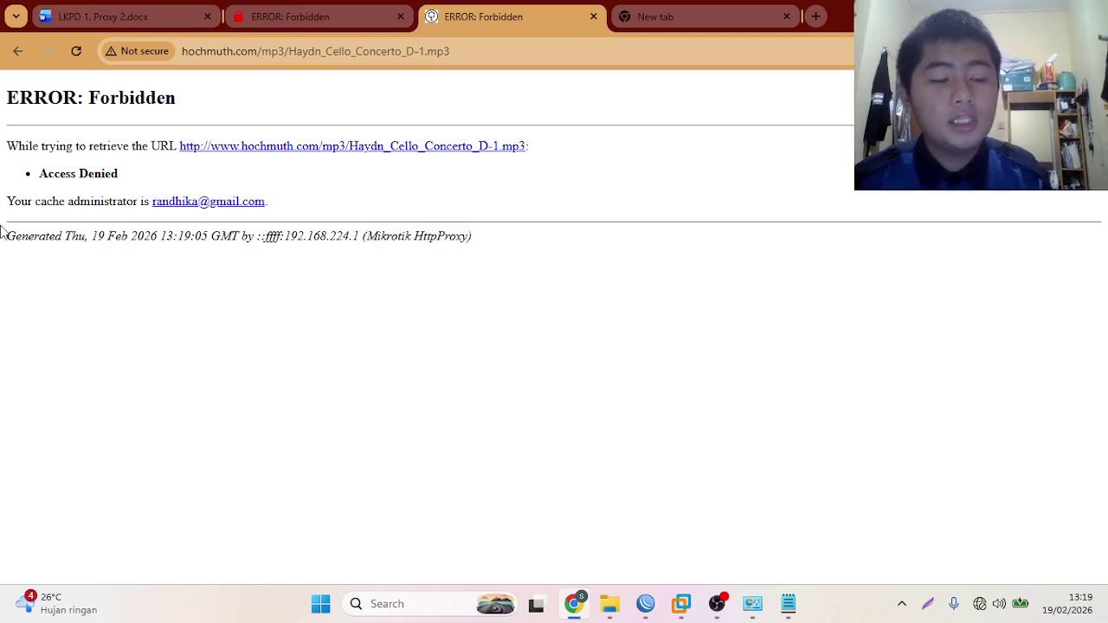
drag(70, 201, 354, 211)
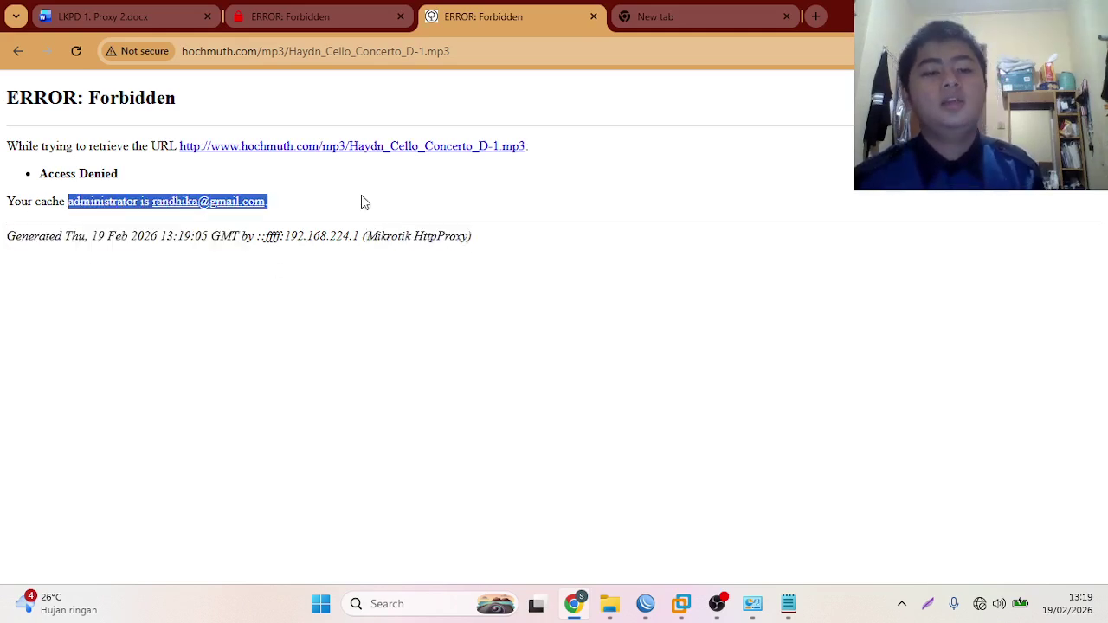
click(363, 201)
click(656, 17)
mouse_move(787, 603)
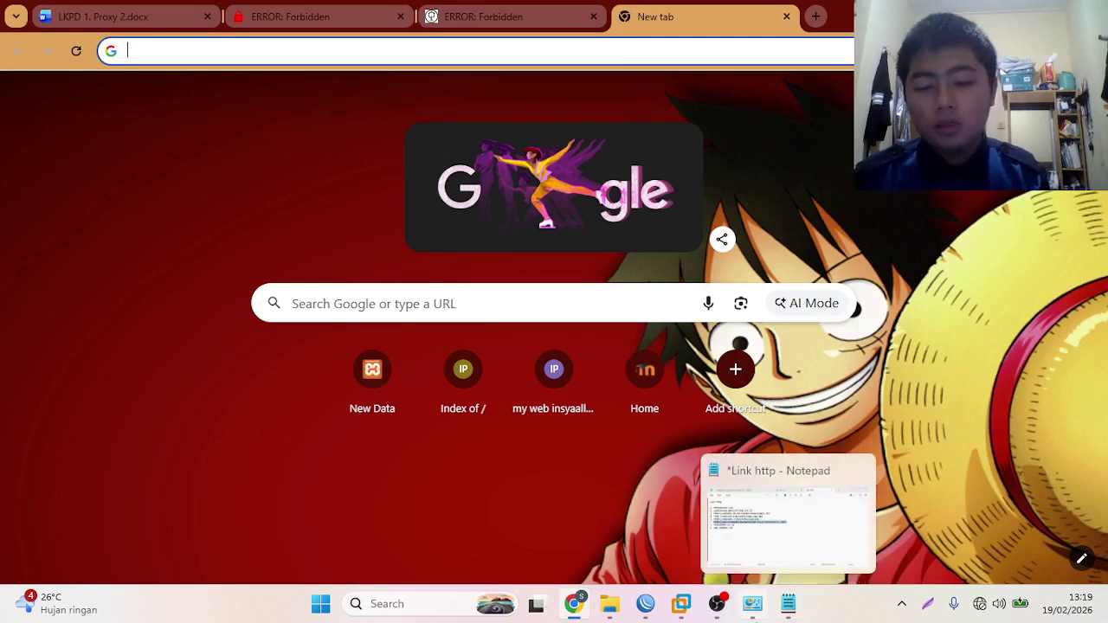
click(788, 515)
- Load the website.org logo.jpg link in Chrome and confirm it is denied
click(304, 286)
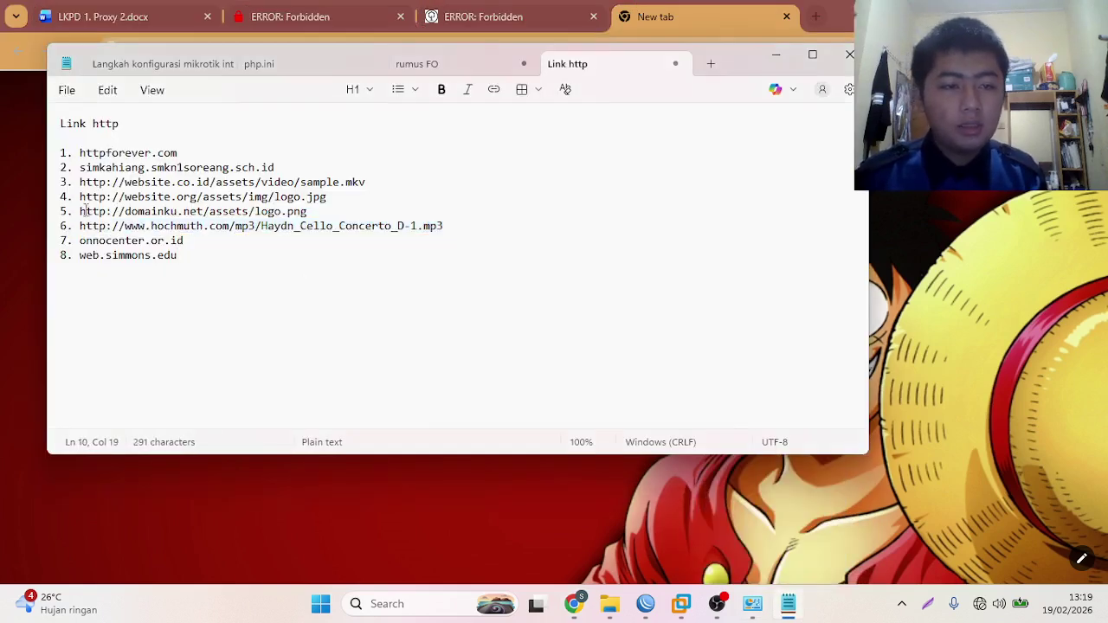
drag(79, 196, 328, 198)
key(ctrl+c)
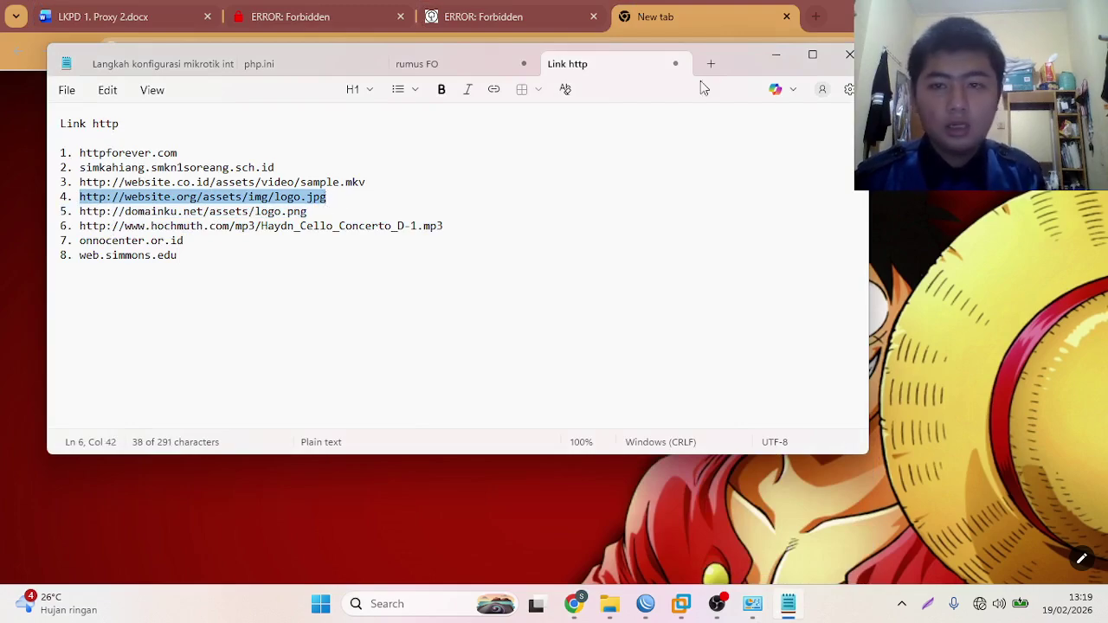
click(773, 57)
click(717, 52)
key(ctrl+v)
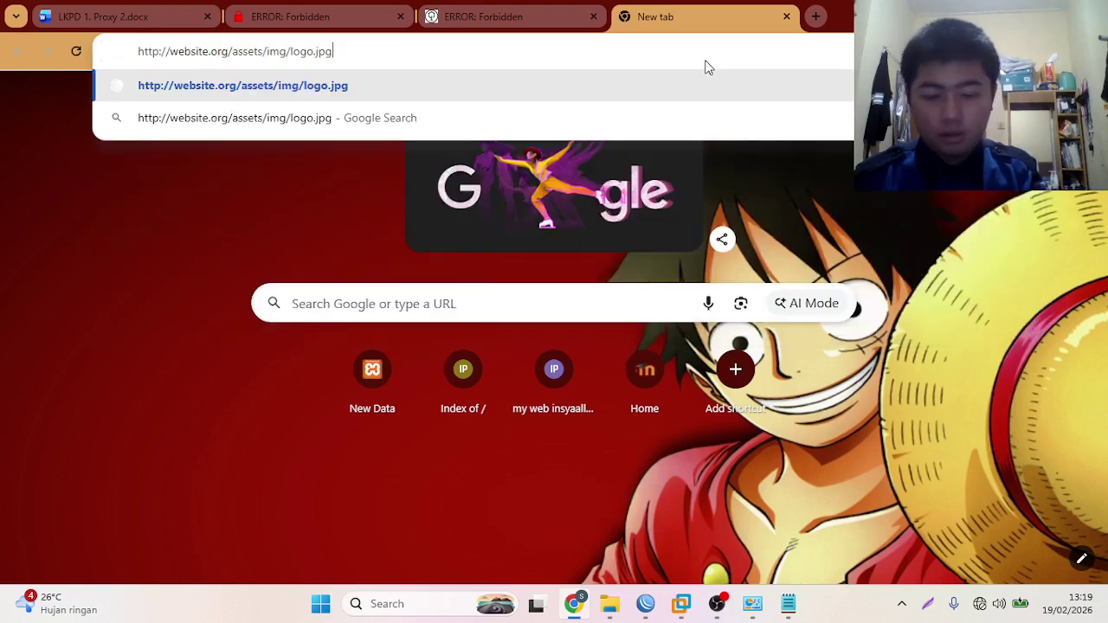
key(Return)
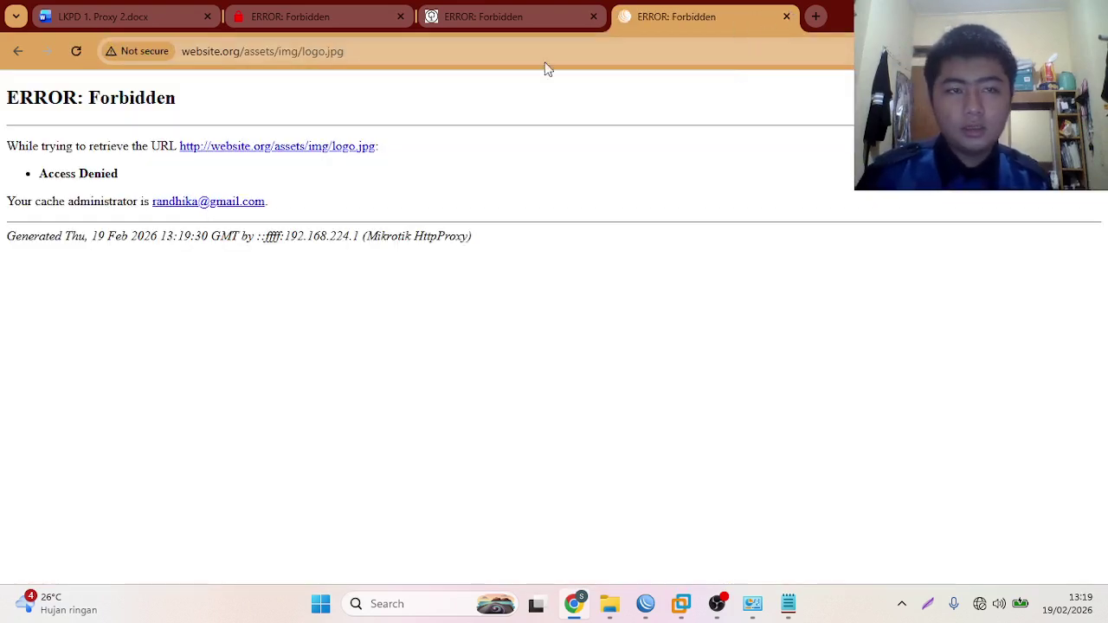
- Close the three test tabs, keep one fresh tab, and return to WinBox
click(787, 18)
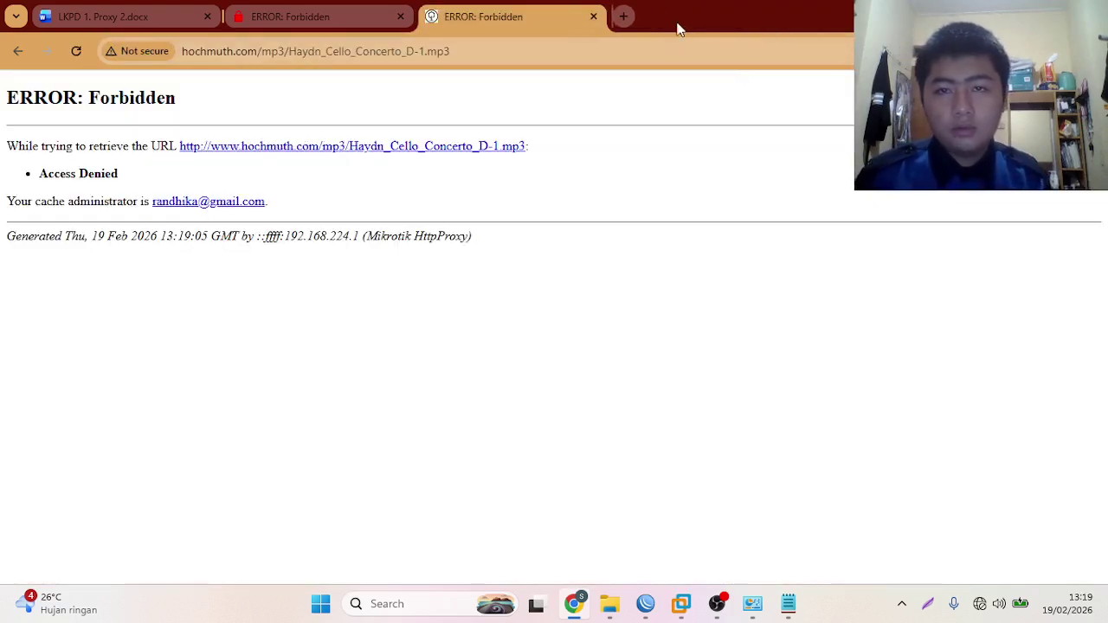
click(594, 17)
click(400, 16)
click(239, 17)
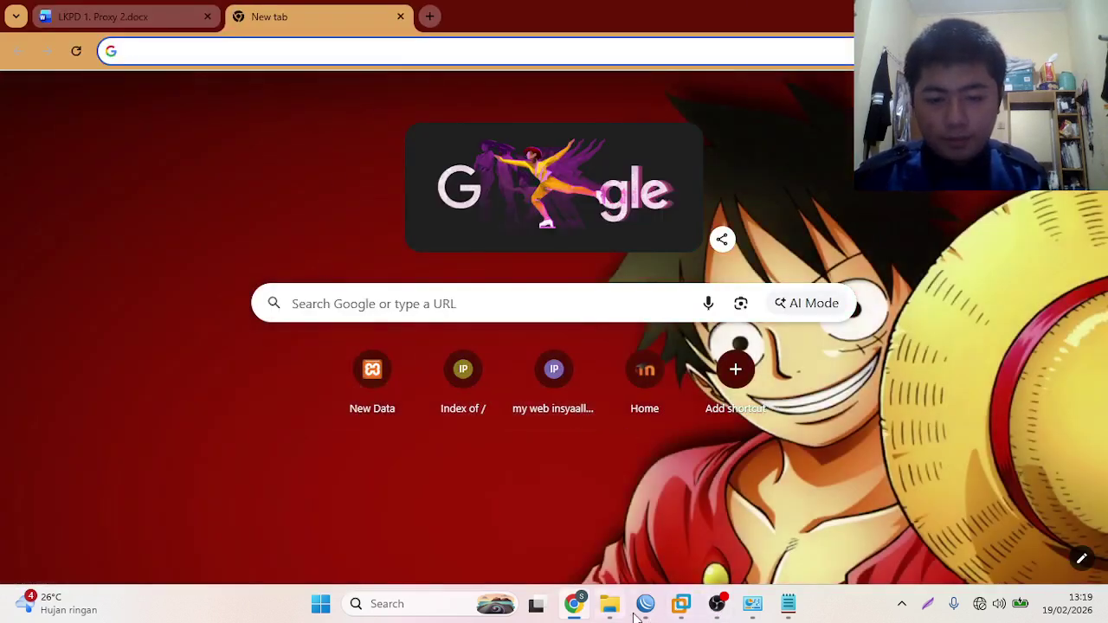
mouse_move(761, 615)
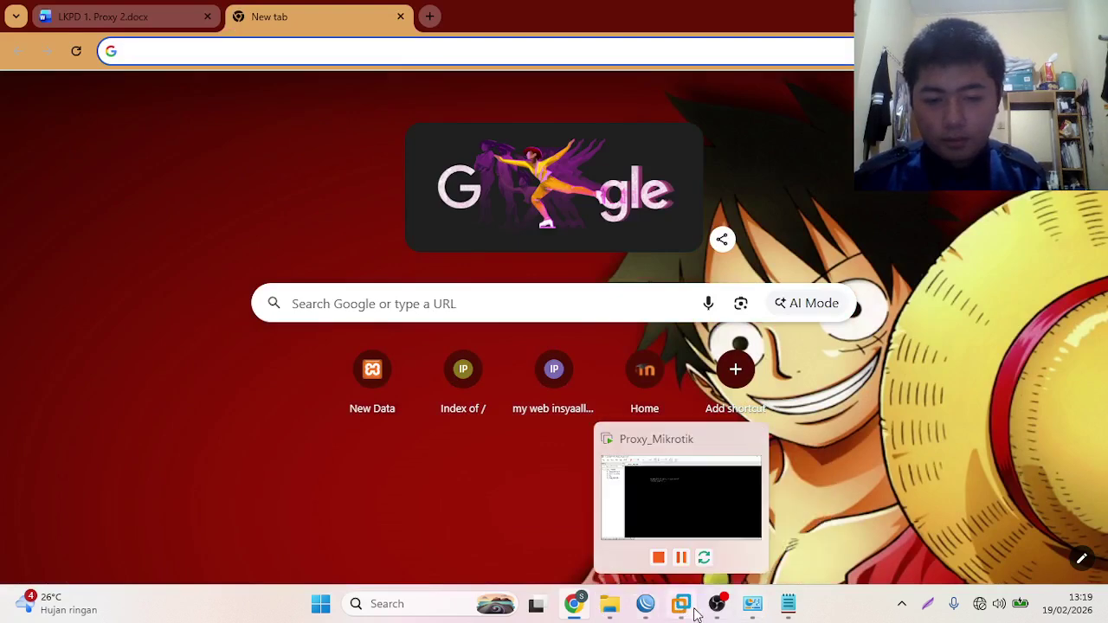
click(647, 606)
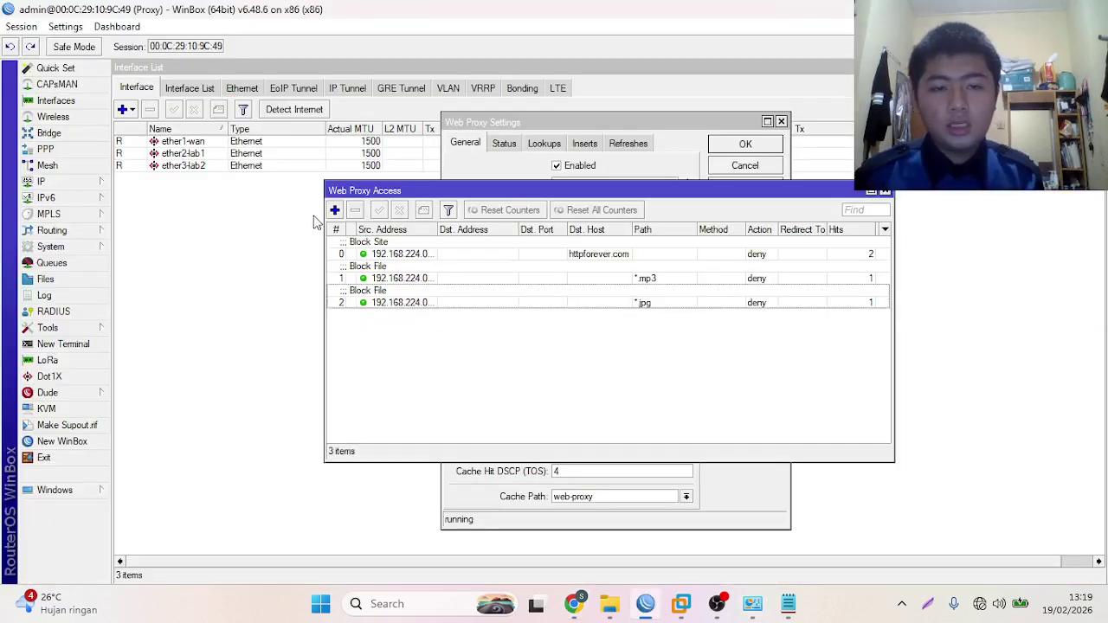
- Copy the *.jpg rule into a new deny rule for path *wiki* commented 'Block Content'
double_click(450, 302)
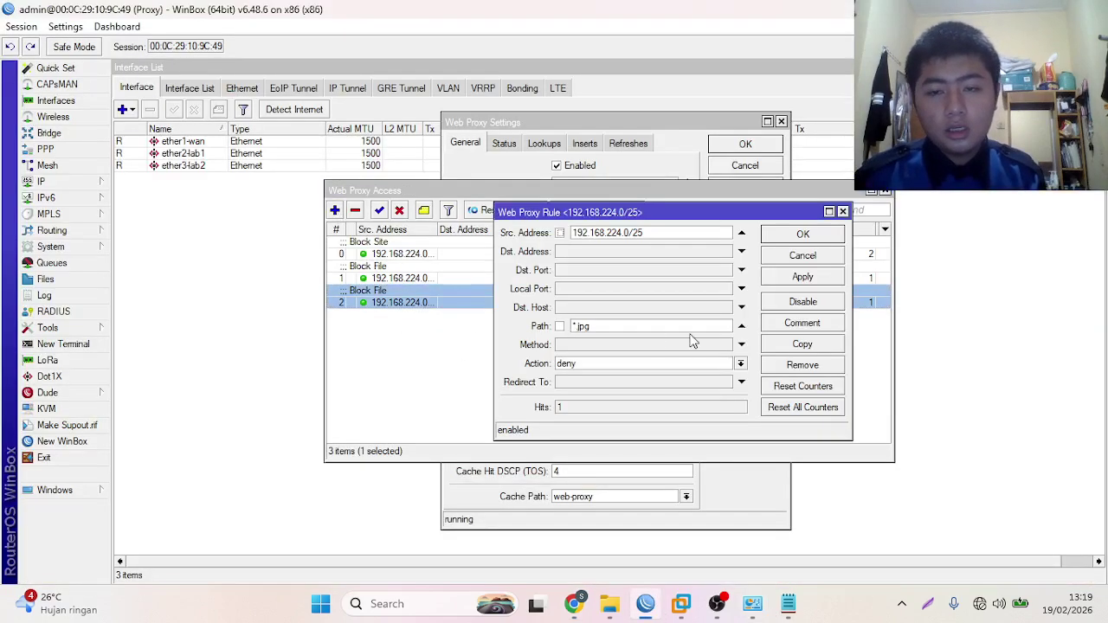
click(784, 343)
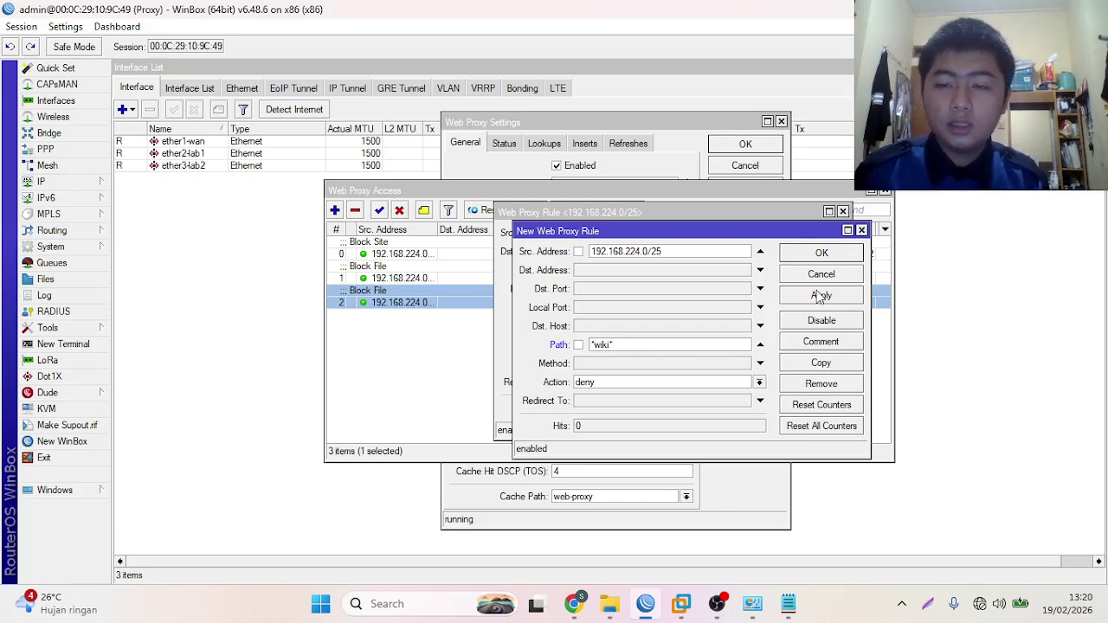
click(819, 343)
click(546, 317)
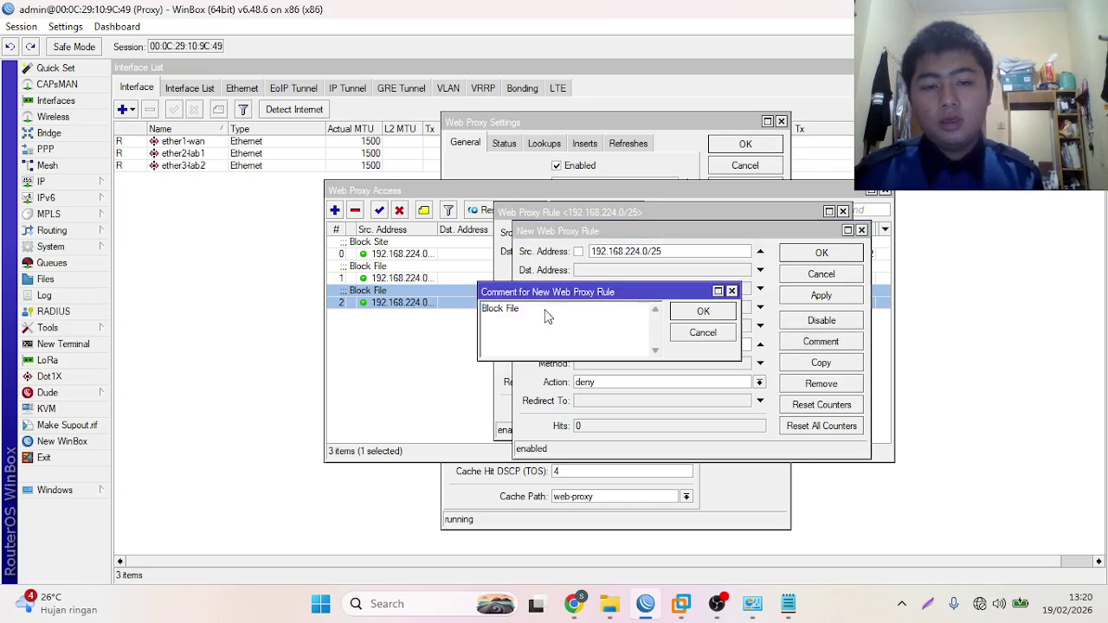
key(BackSpace)
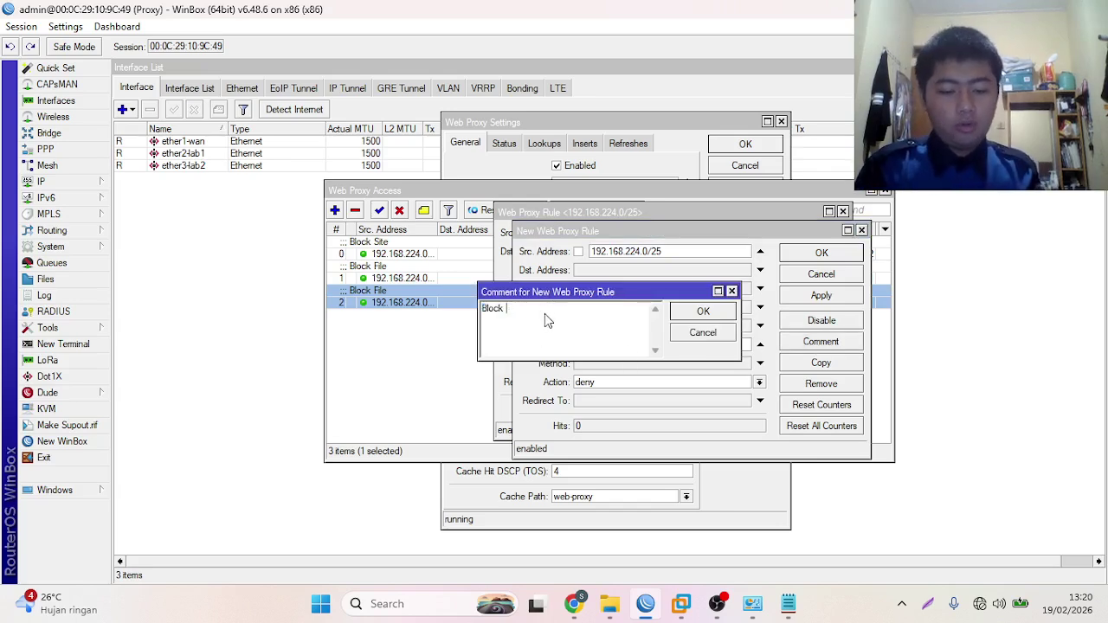
text(Content)
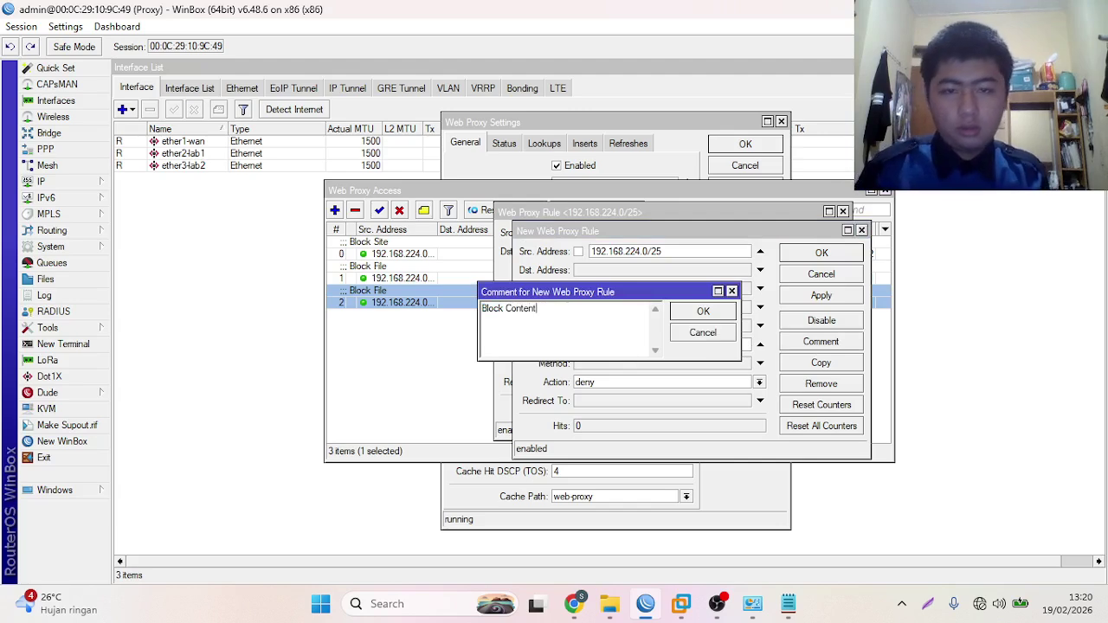
click(703, 312)
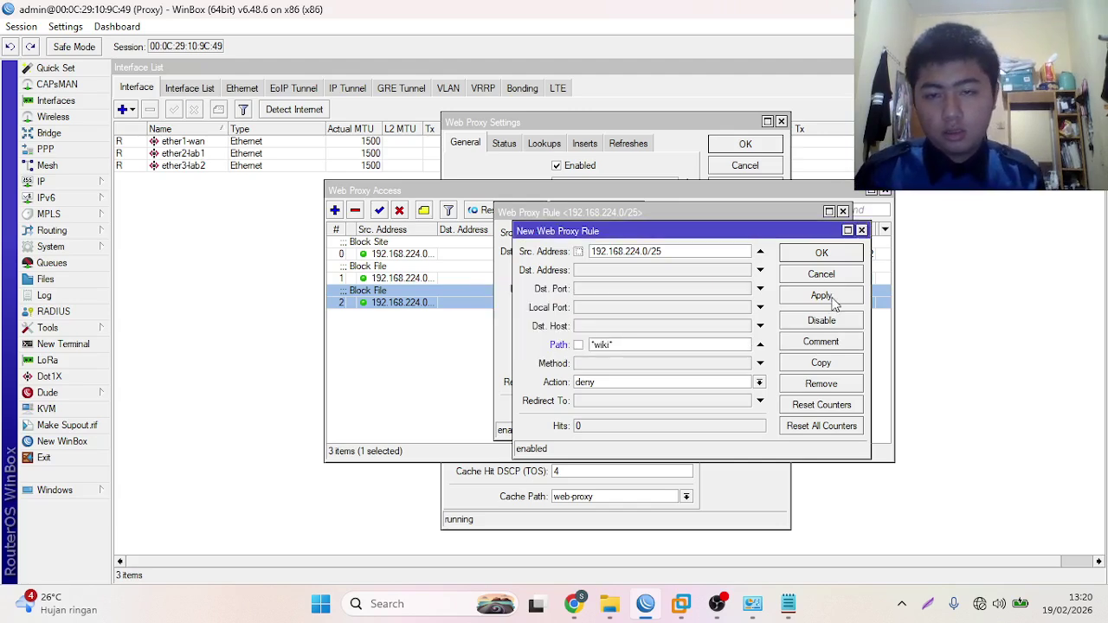
click(821, 296)
click(821, 252)
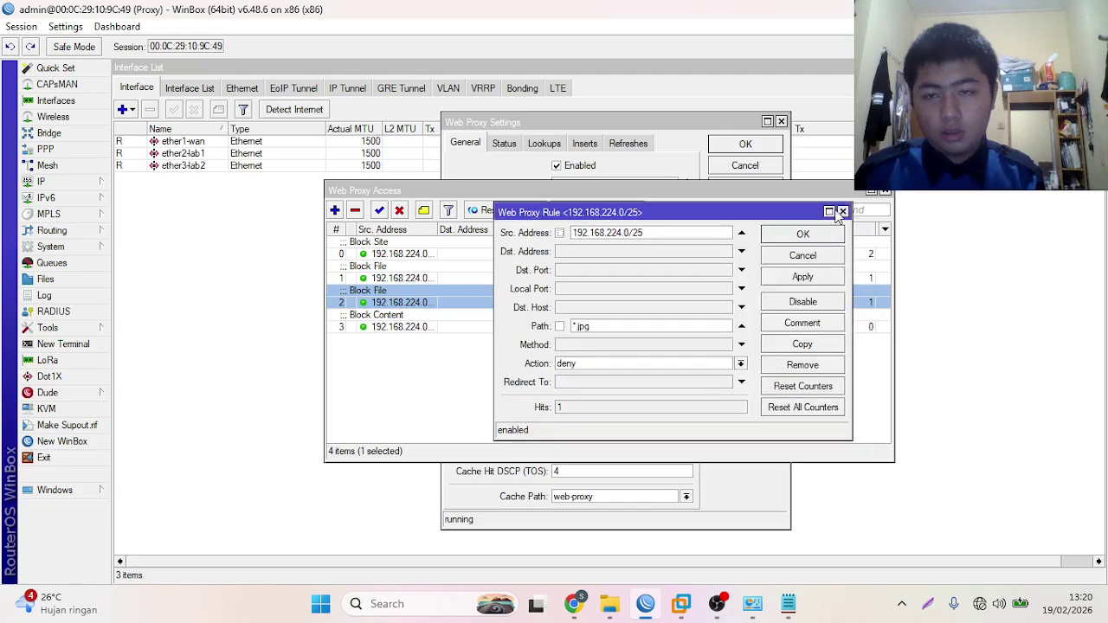
click(842, 211)
- Copy the *wiki* rule into a new deny rule with path *download*
click(644, 378)
double_click(546, 327)
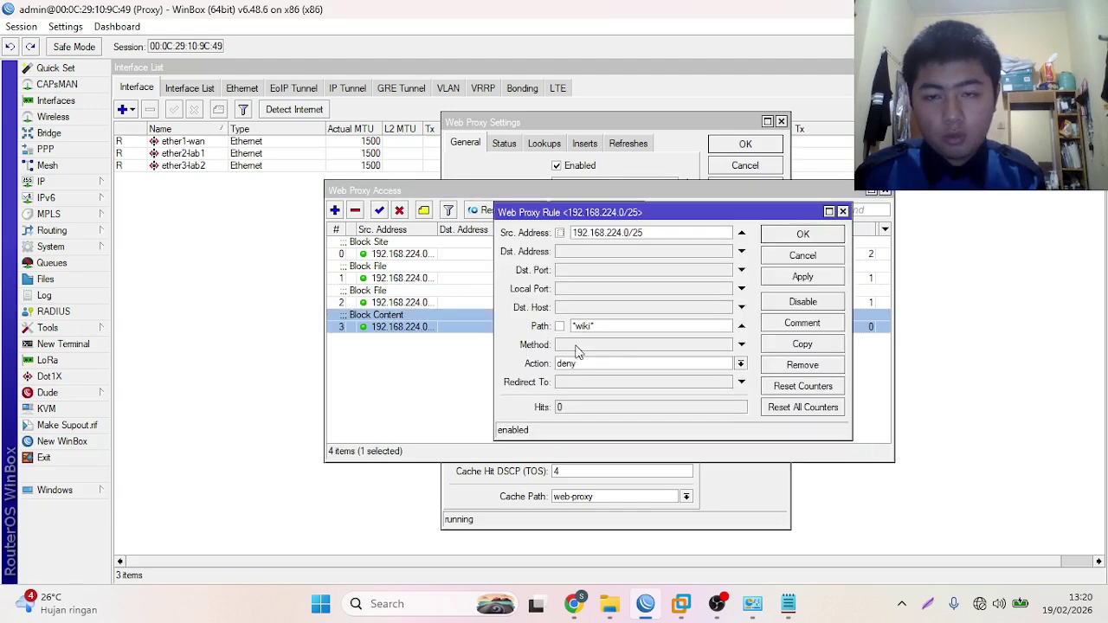
click(778, 344)
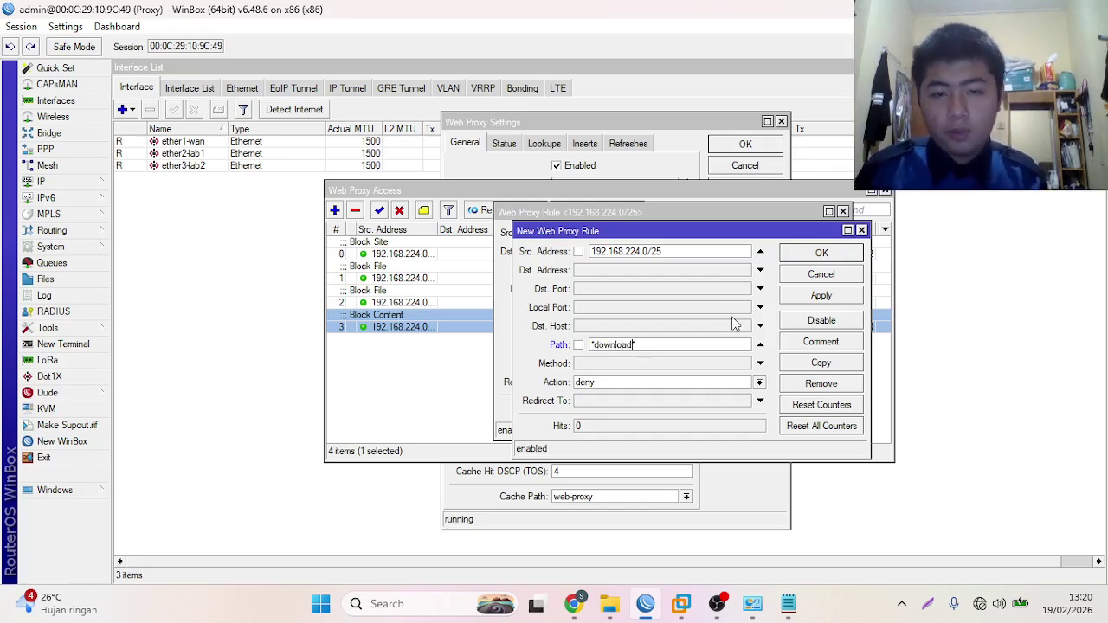
click(850, 297)
click(824, 255)
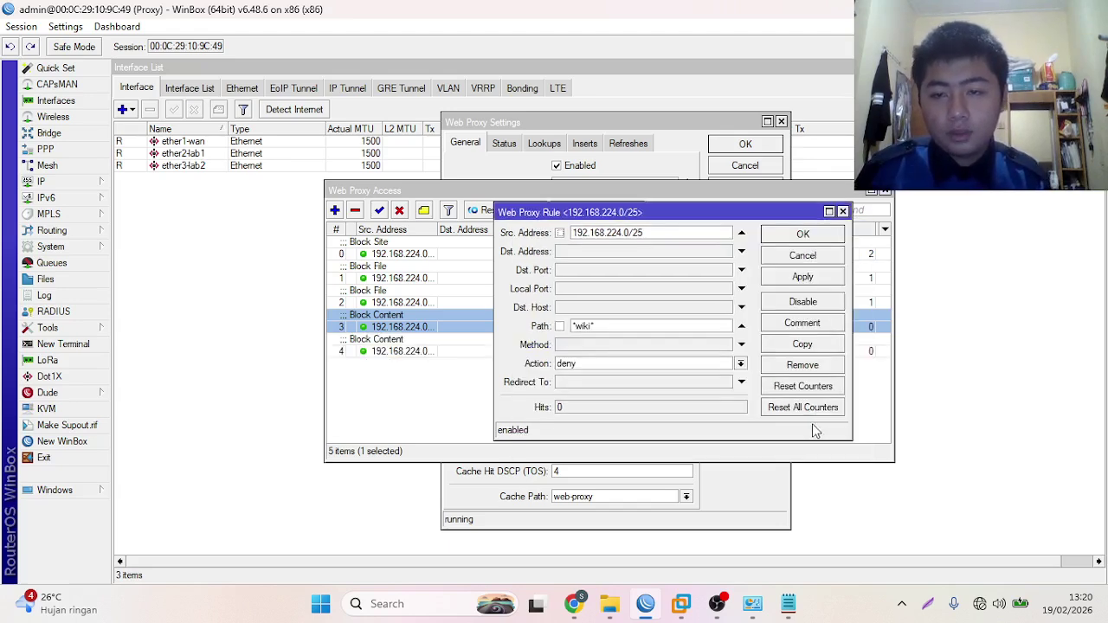
click(822, 235)
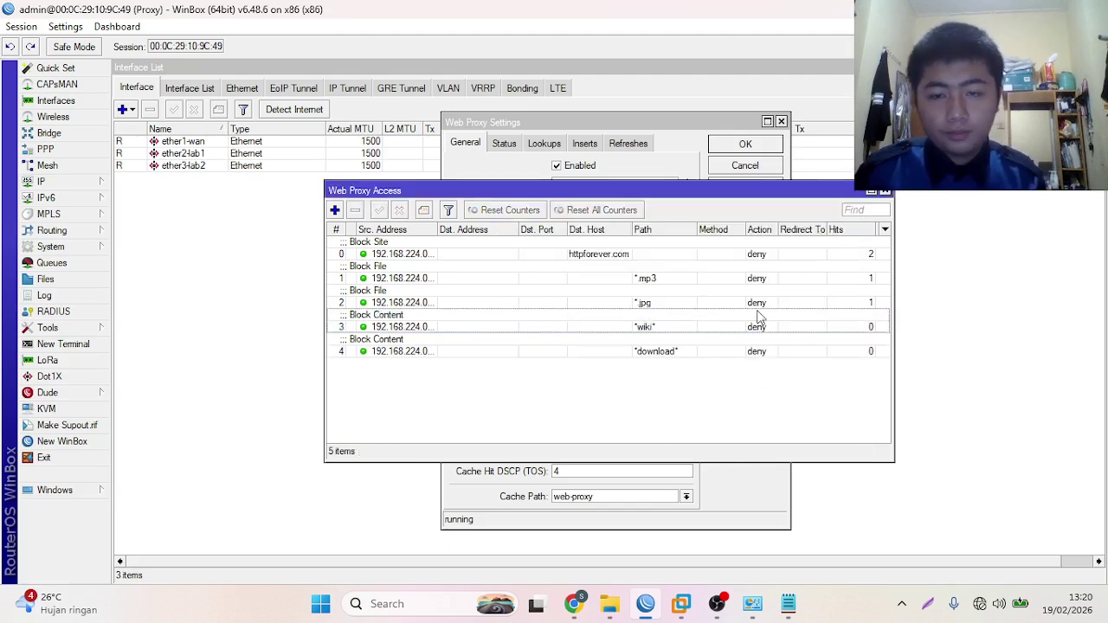
mouse_move(606, 616)
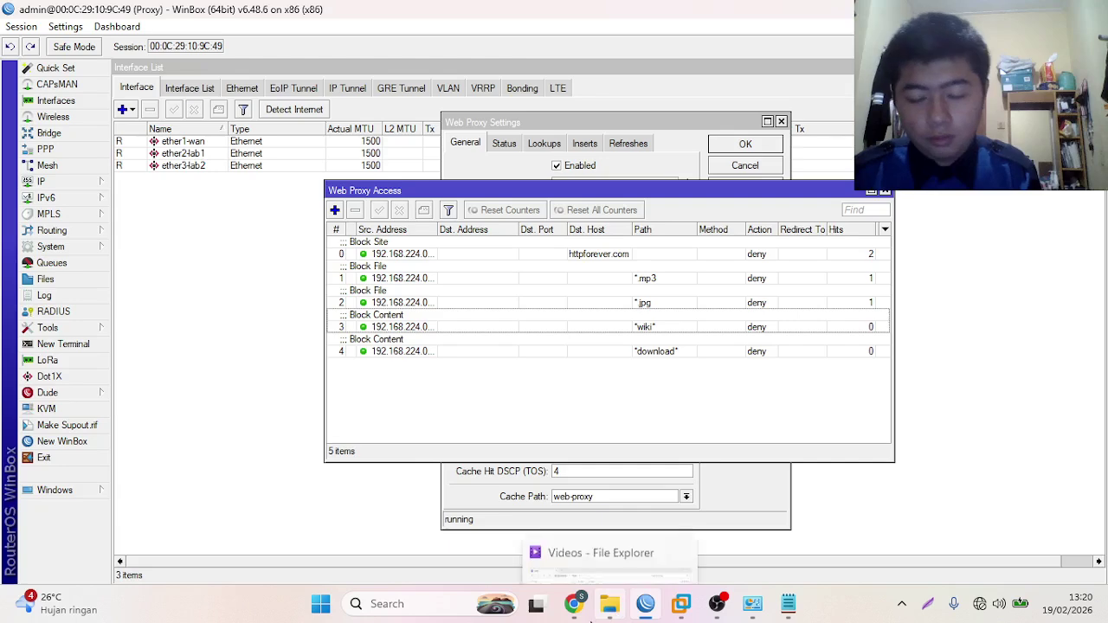
click(574, 603)
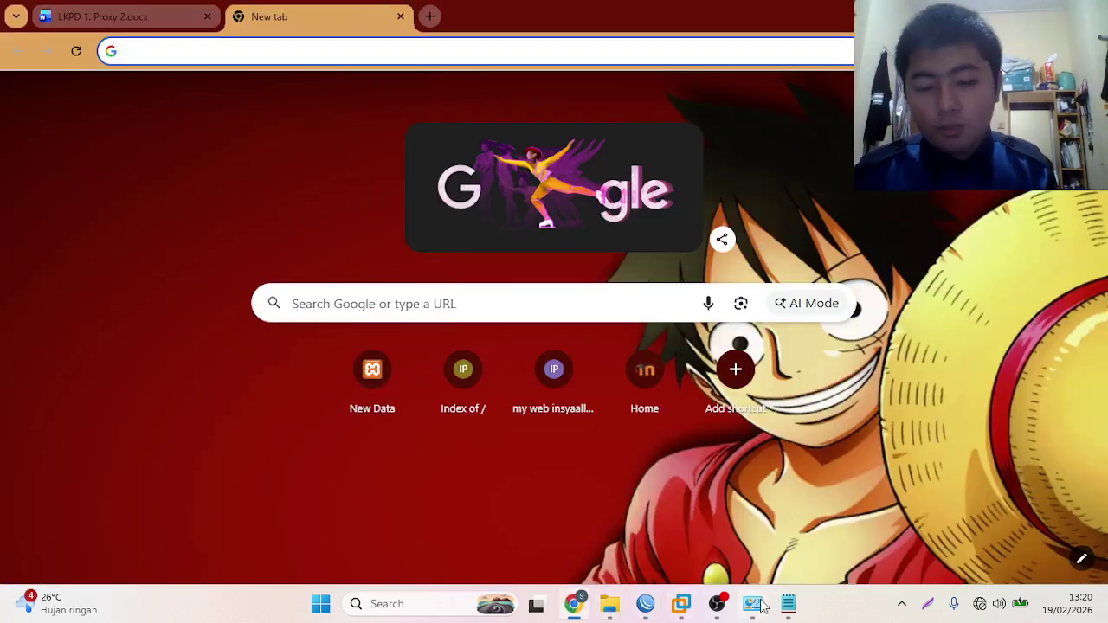
- Load onnocenter.or.id from the notes in Chrome and confirm the home page opens
click(788, 605)
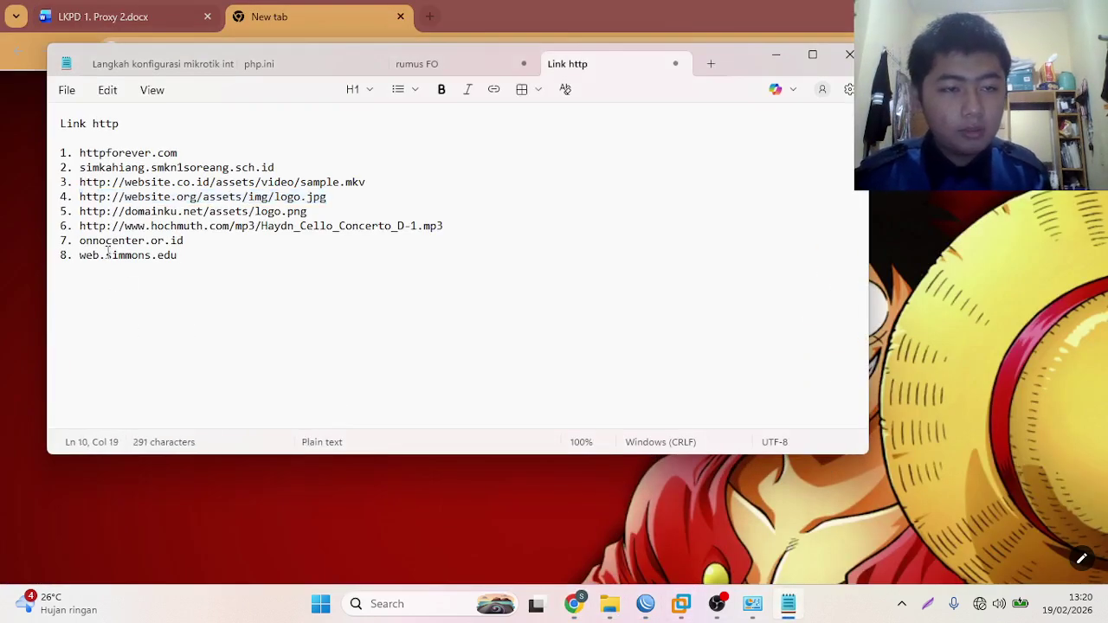
drag(79, 241, 183, 245)
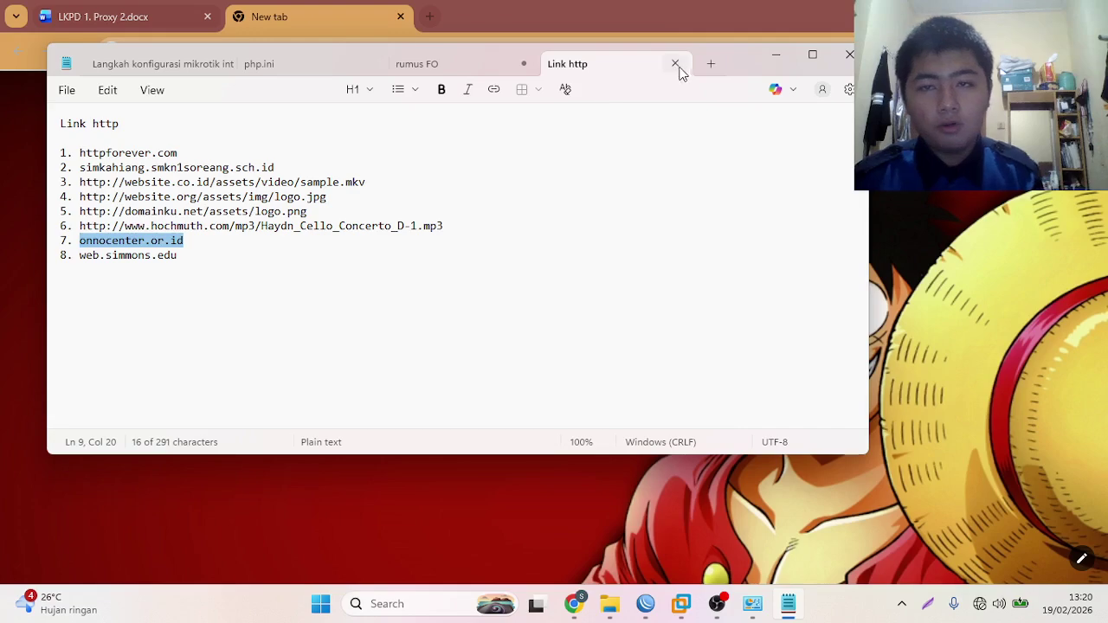
click(773, 52)
click(759, 49)
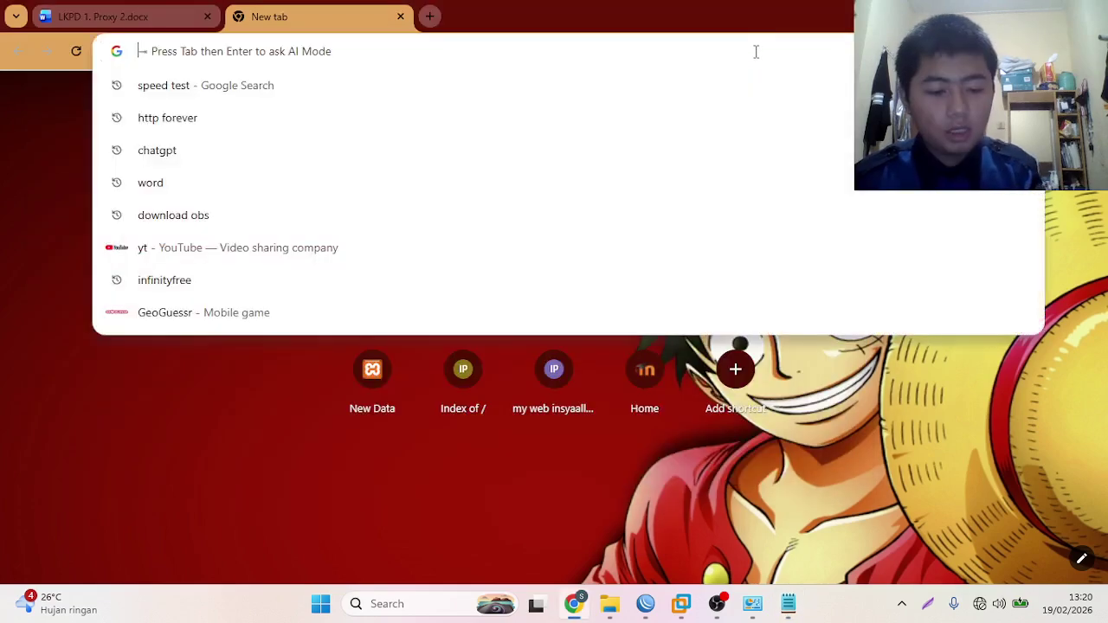
key(ctrl+v)
key(Return)
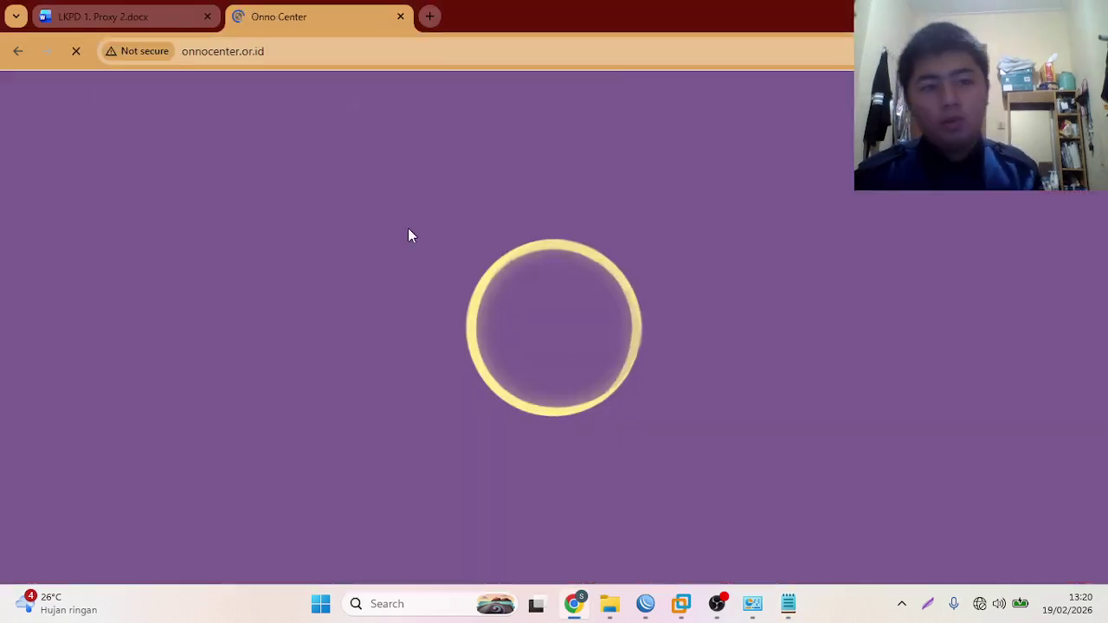
scroll(286, 225, down, 5)
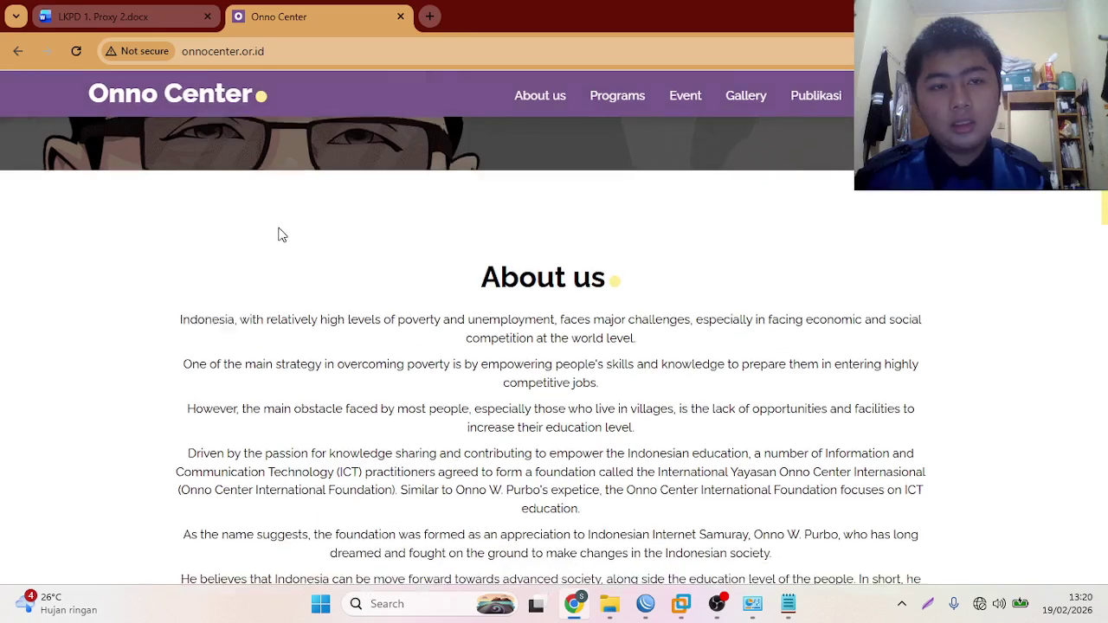
scroll(280, 216, up, 5)
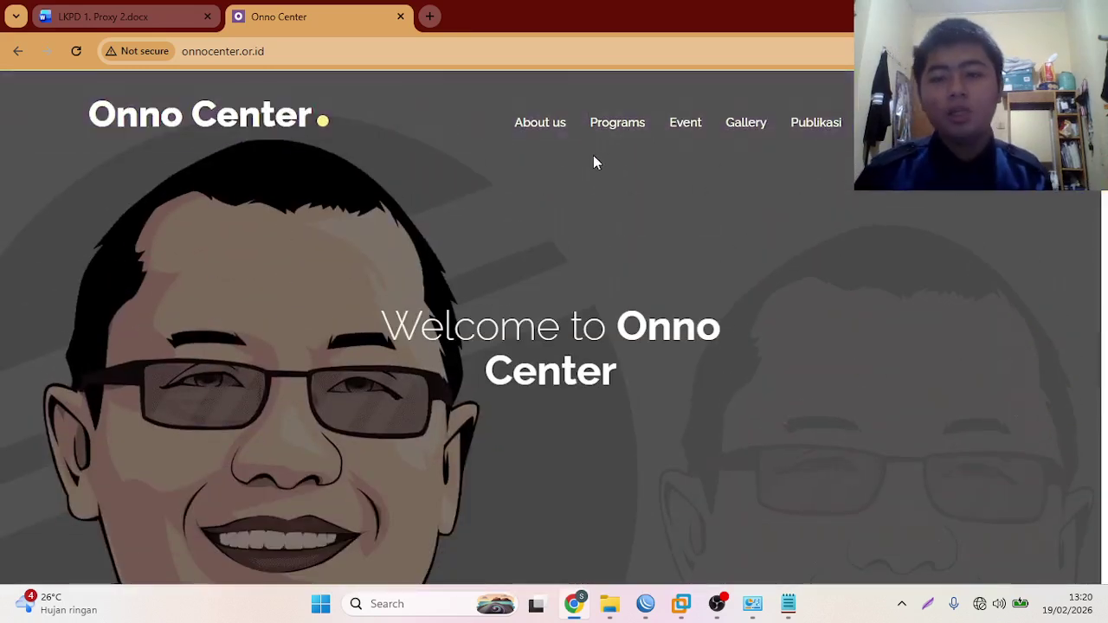
- Confirm the Event page's /wiki/ address is refused with ERROR: Forbidden, then go back
click(687, 132)
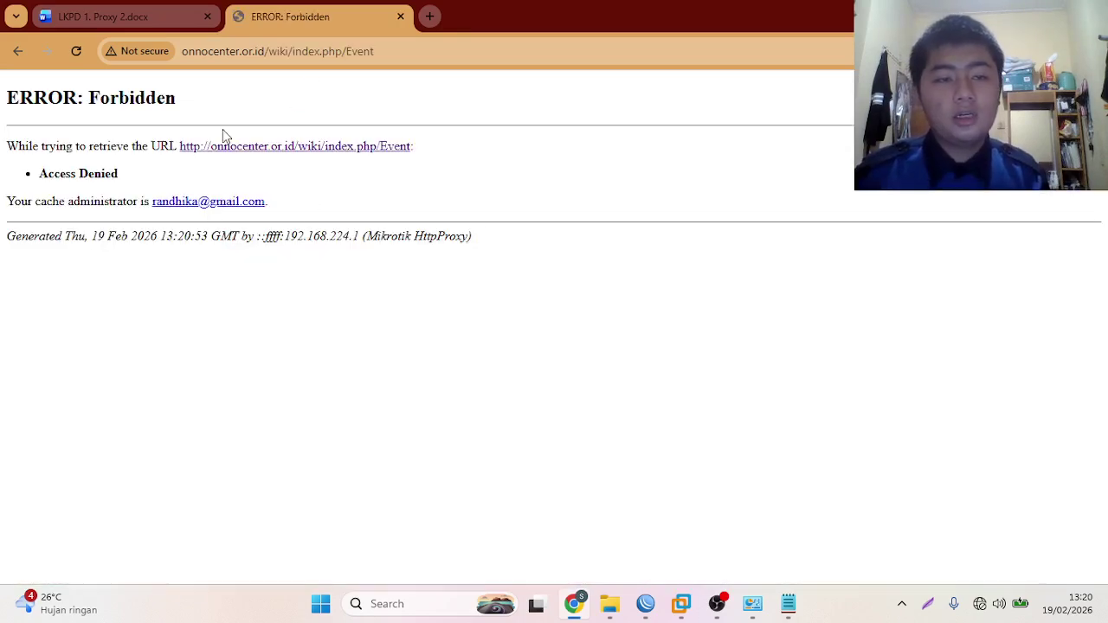
drag(7, 97, 190, 95)
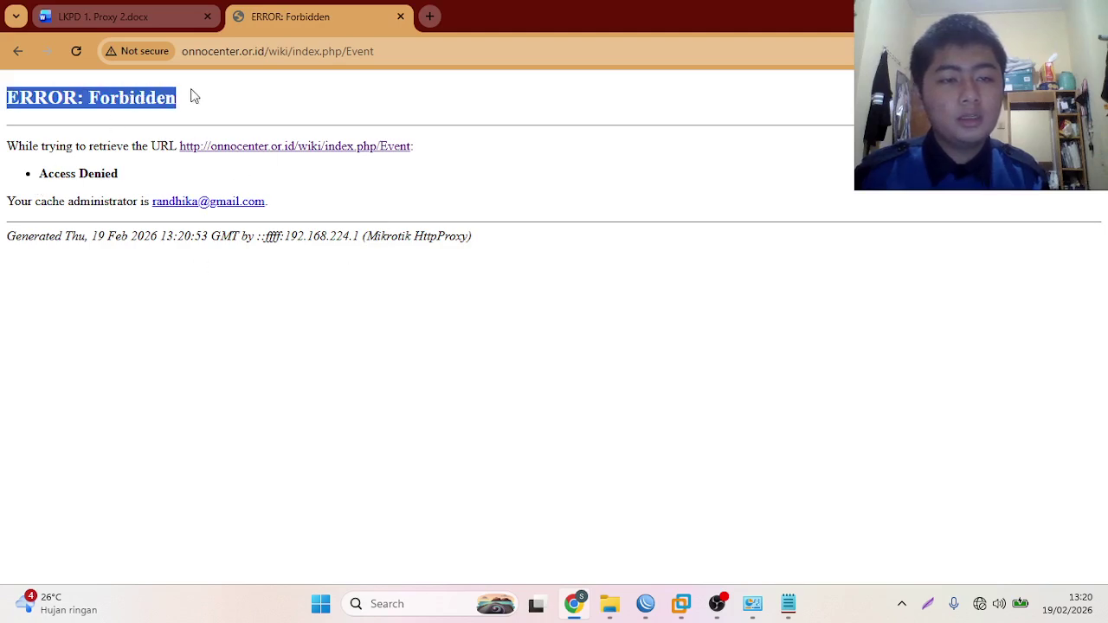
click(275, 94)
click(286, 53)
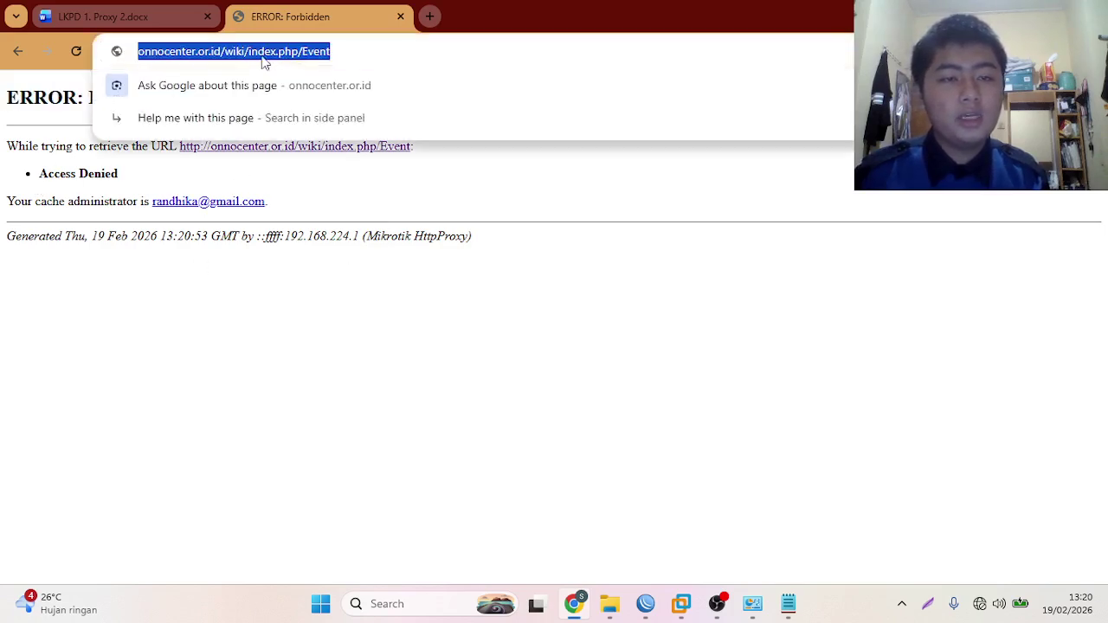
click(246, 54)
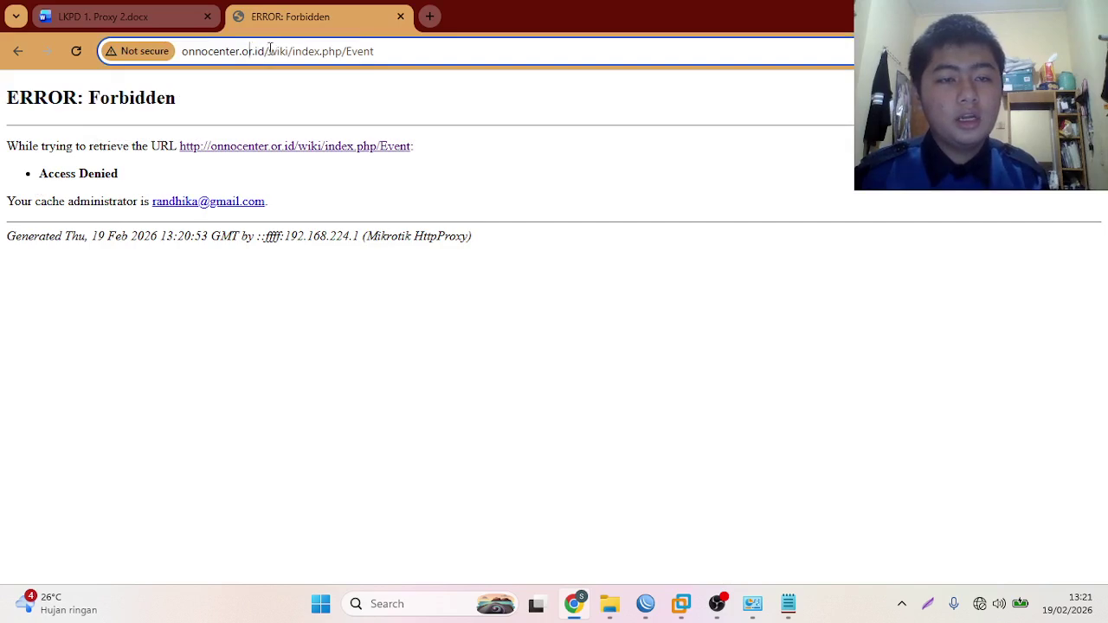
drag(269, 51, 294, 54)
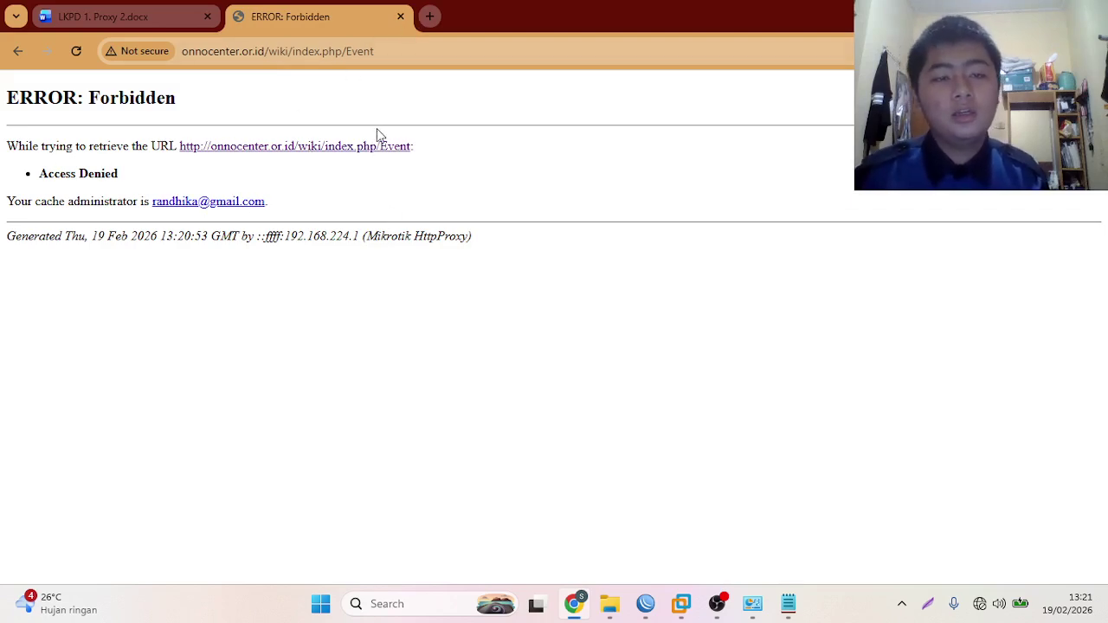
click(428, 18)
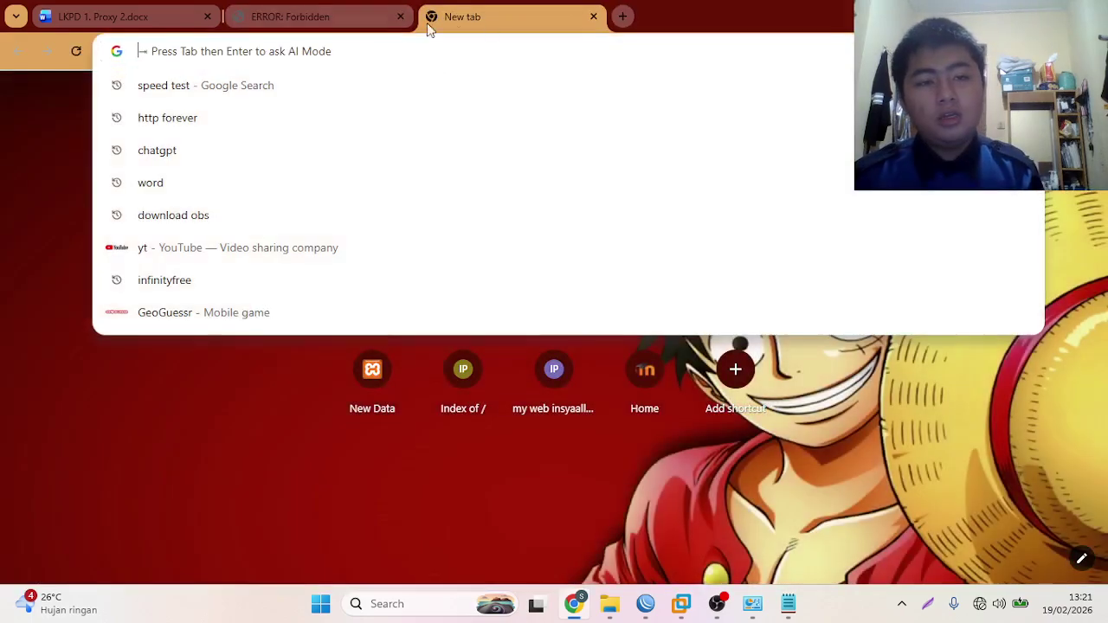
click(594, 16)
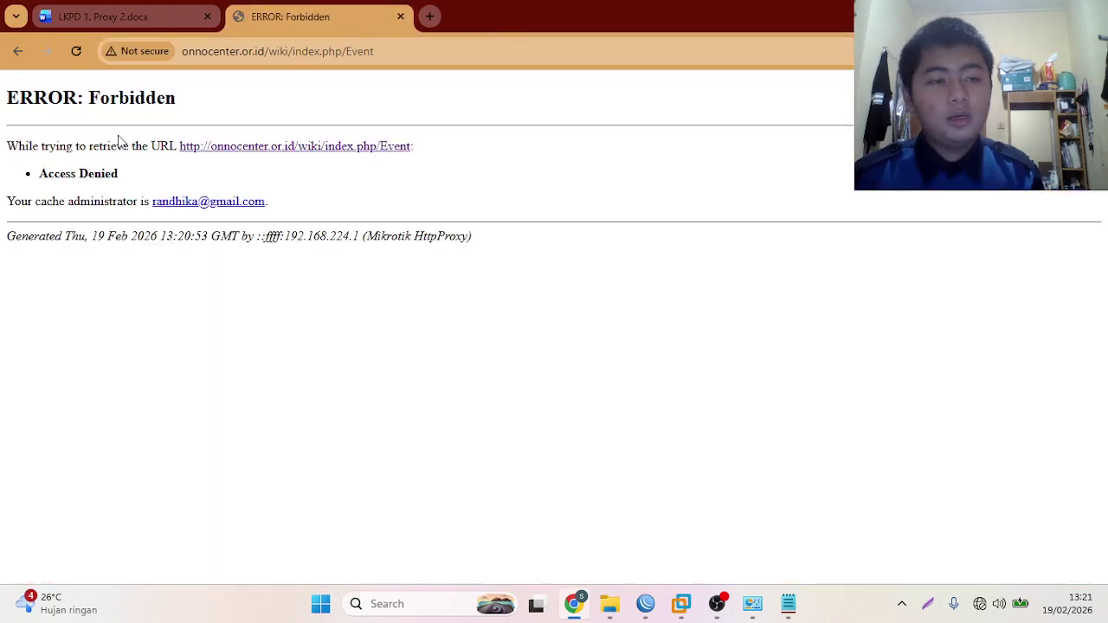
click(17, 51)
- Load onnocenter.or.id/download, confirm it shows ERROR: Forbidden, then close it and open a new tab
click(272, 52)
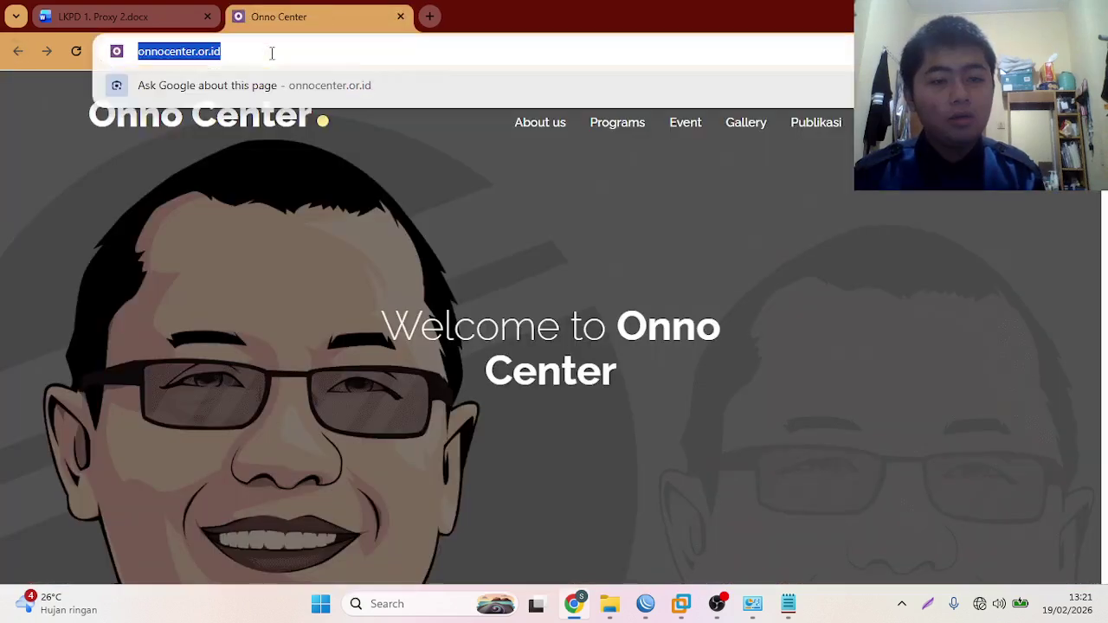
click(296, 52)
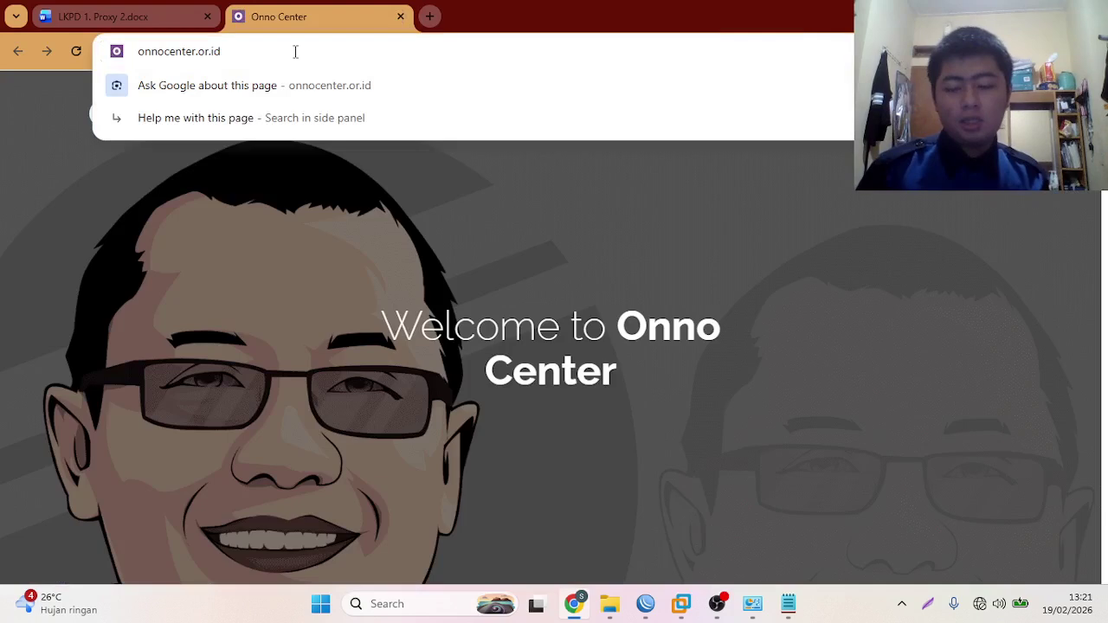
text(/down)
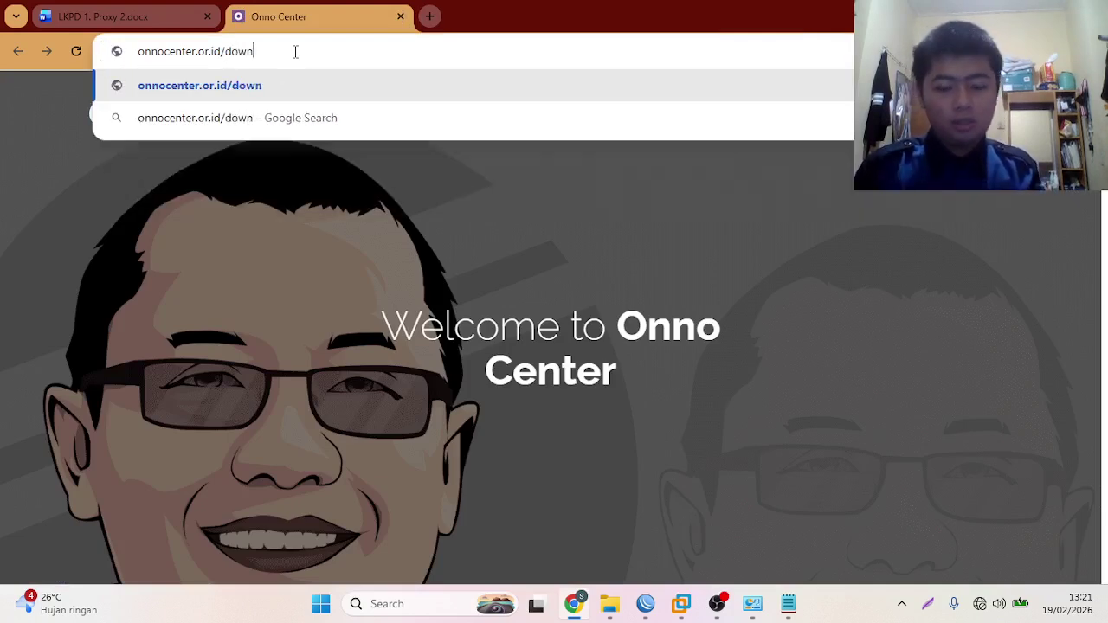
text(load)
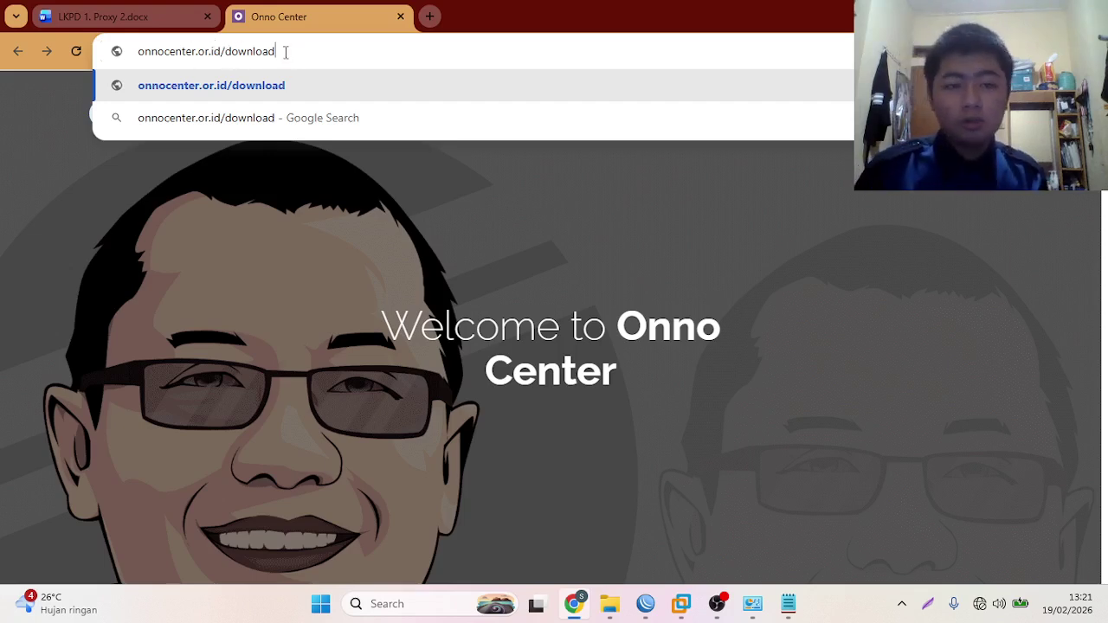
key(Return)
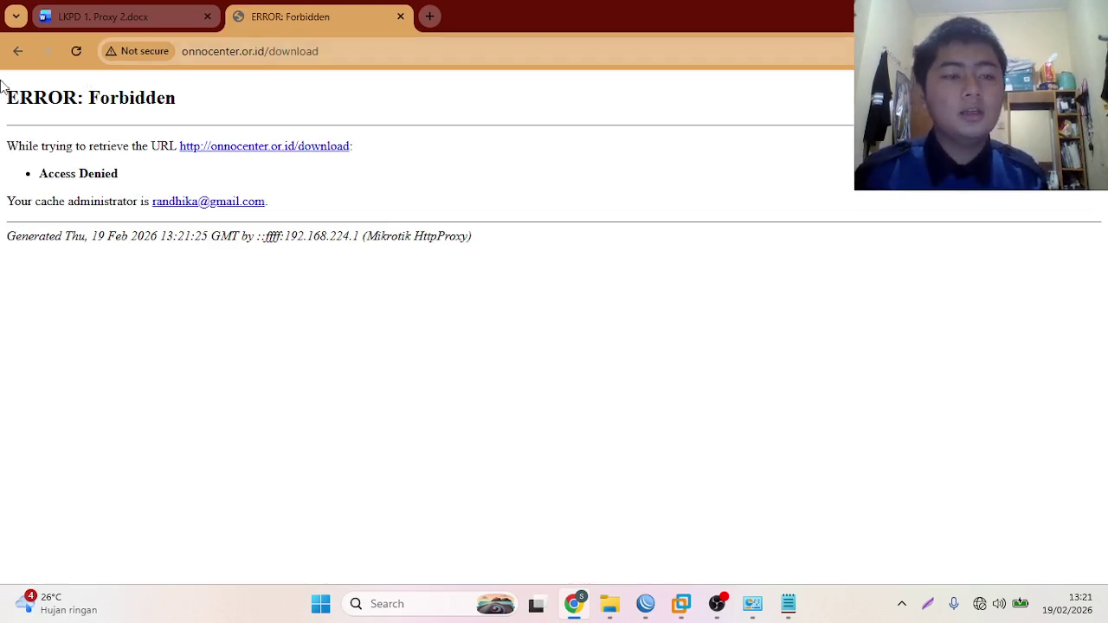
drag(4, 93, 185, 104)
click(187, 107)
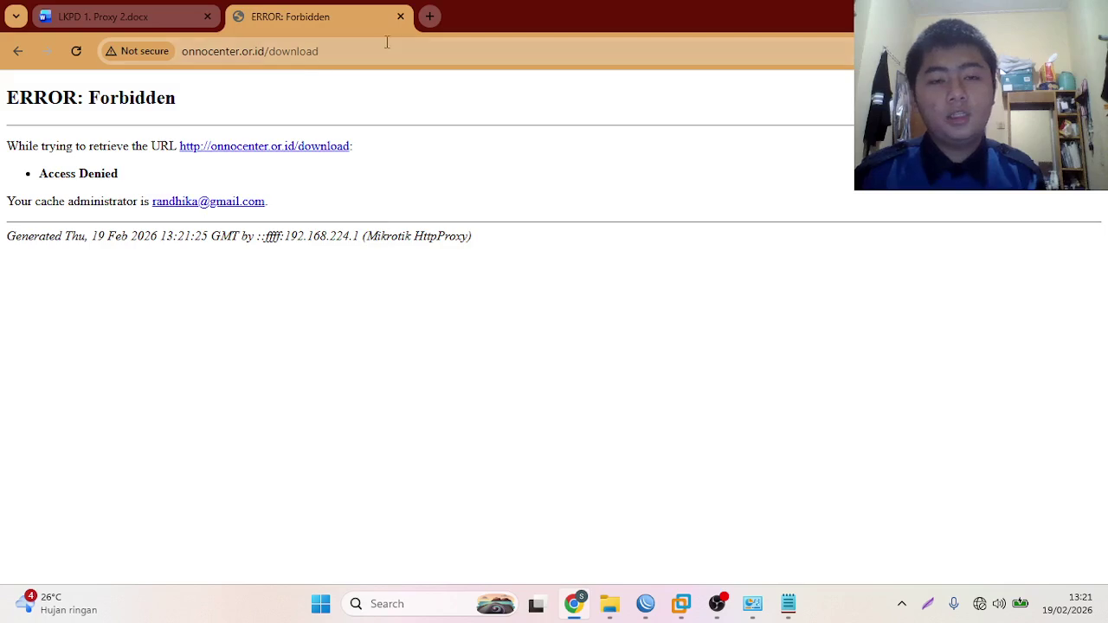
click(400, 16)
key(ctrl+t)
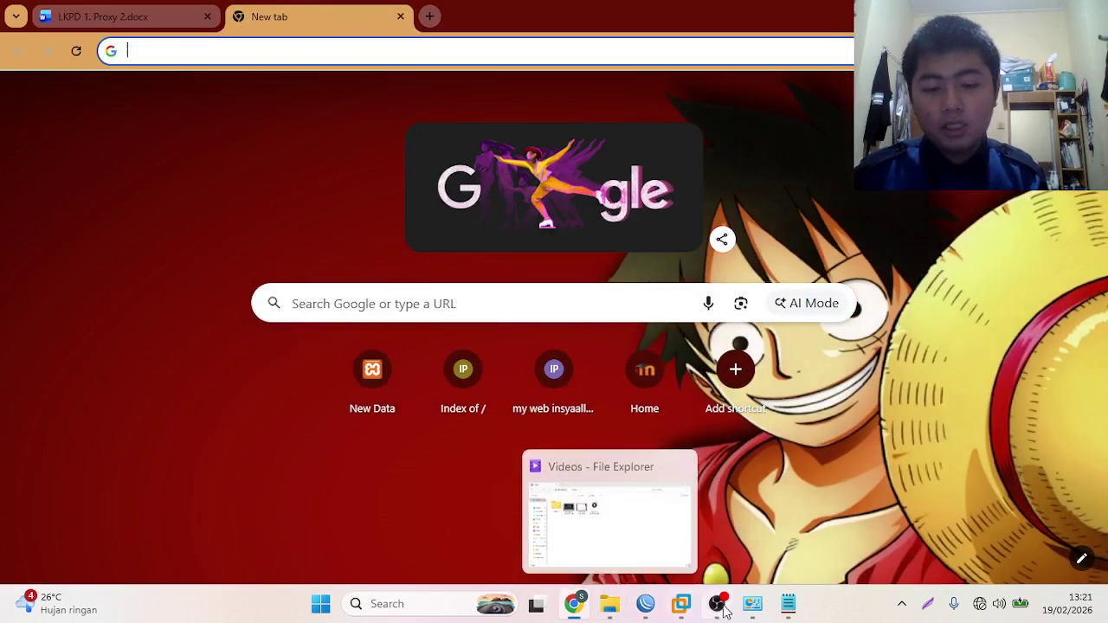
- Back in WinBox, open the download-blocking proxy rule and copy it as a new rule
click(752, 604)
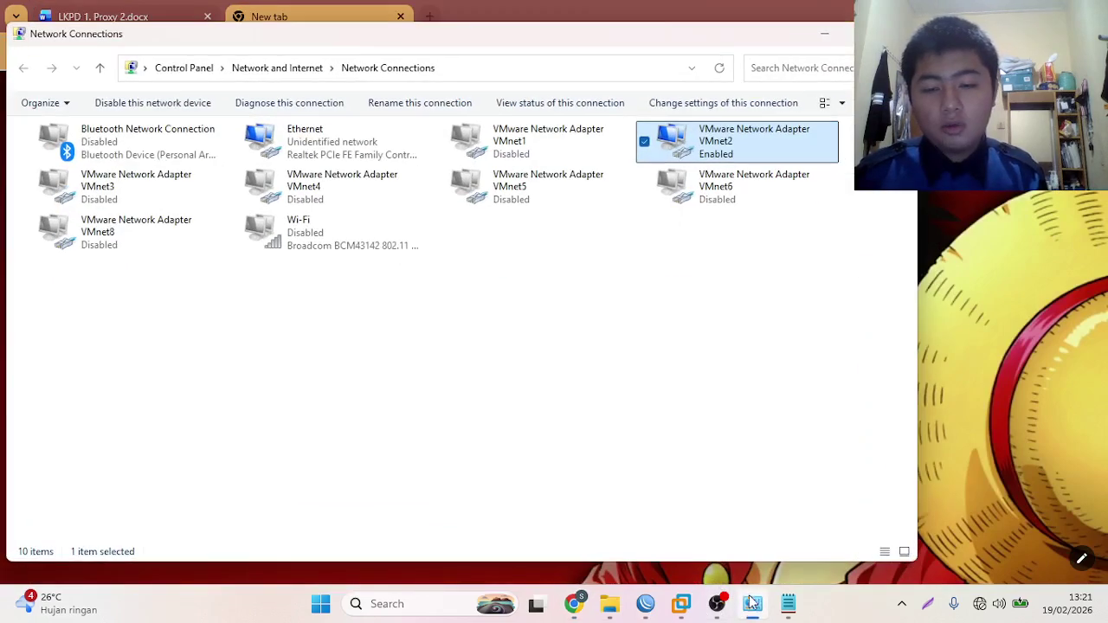
click(752, 604)
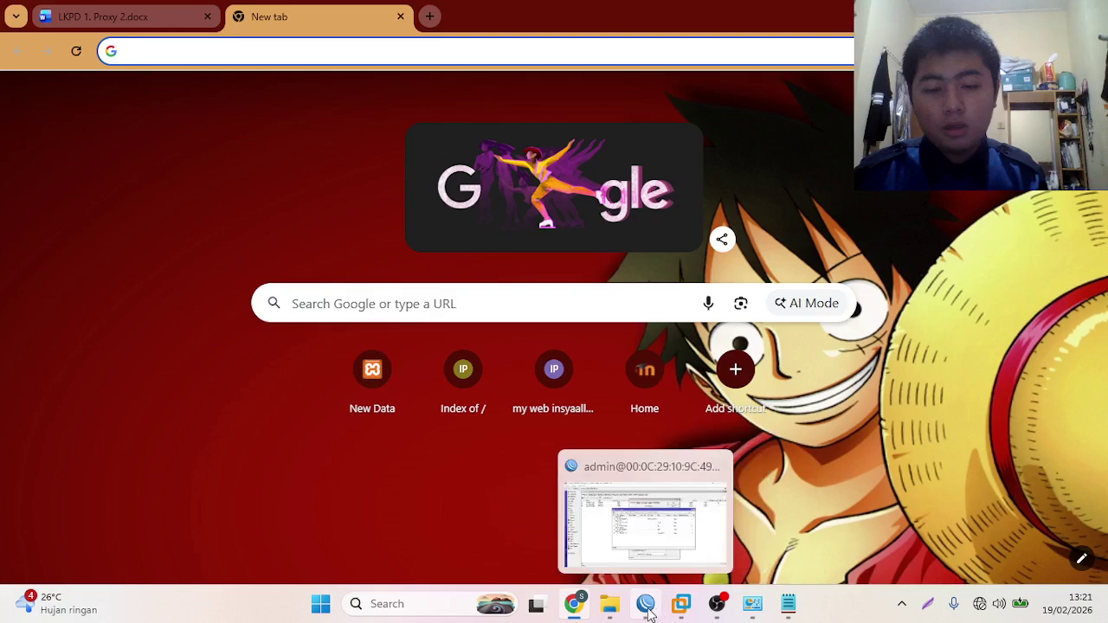
click(681, 604)
double_click(534, 338)
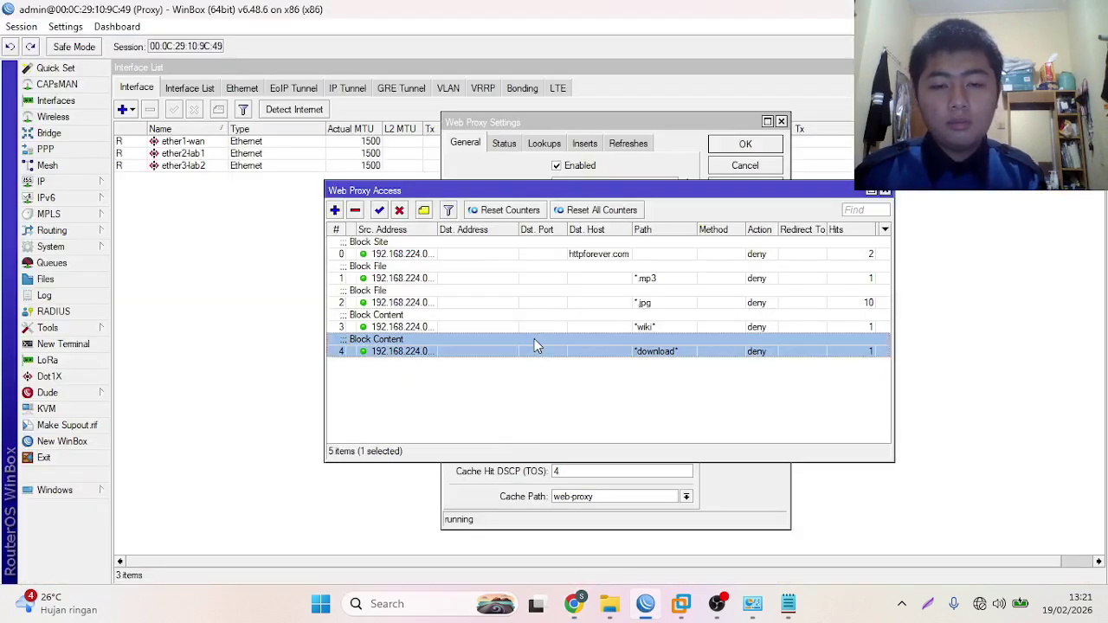
click(800, 347)
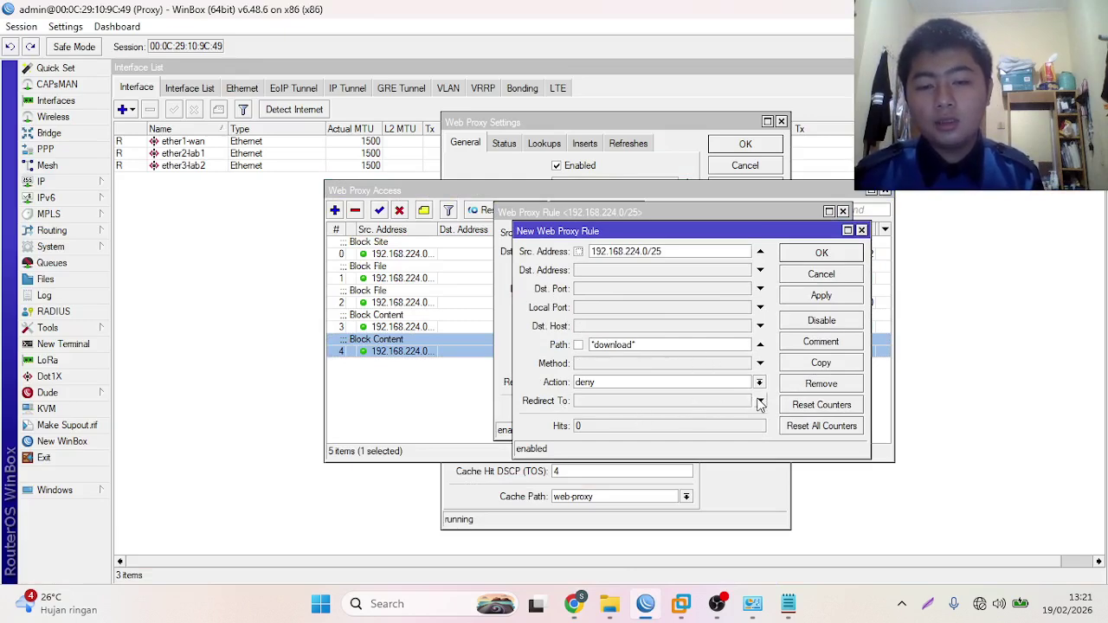
- Clear the copied rule's *download* path and change its comment to Redirect Site
click(759, 345)
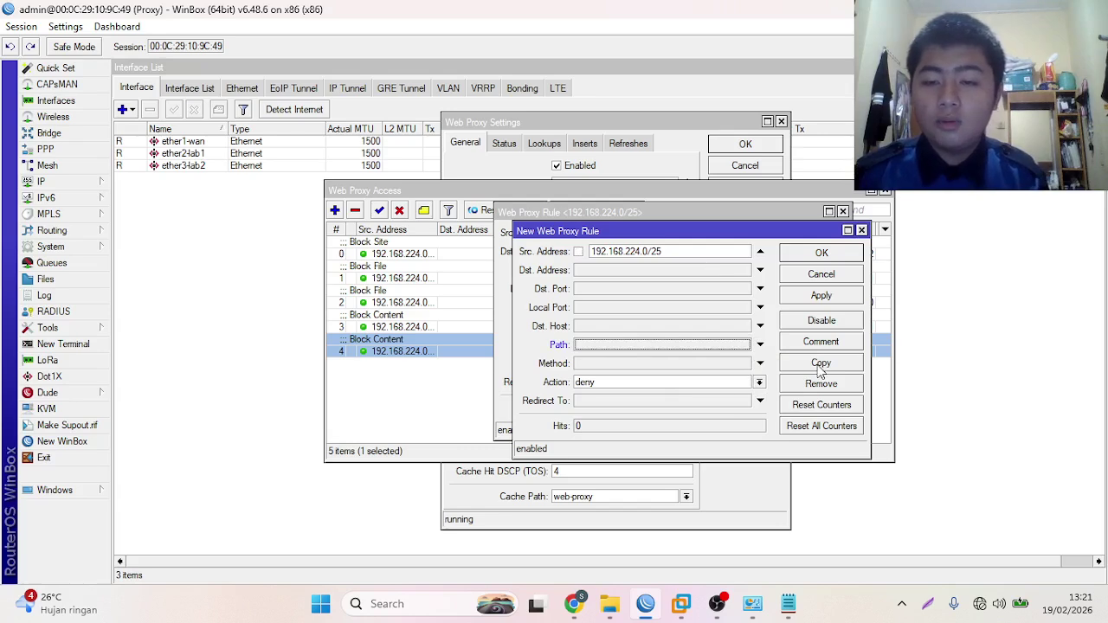
click(837, 340)
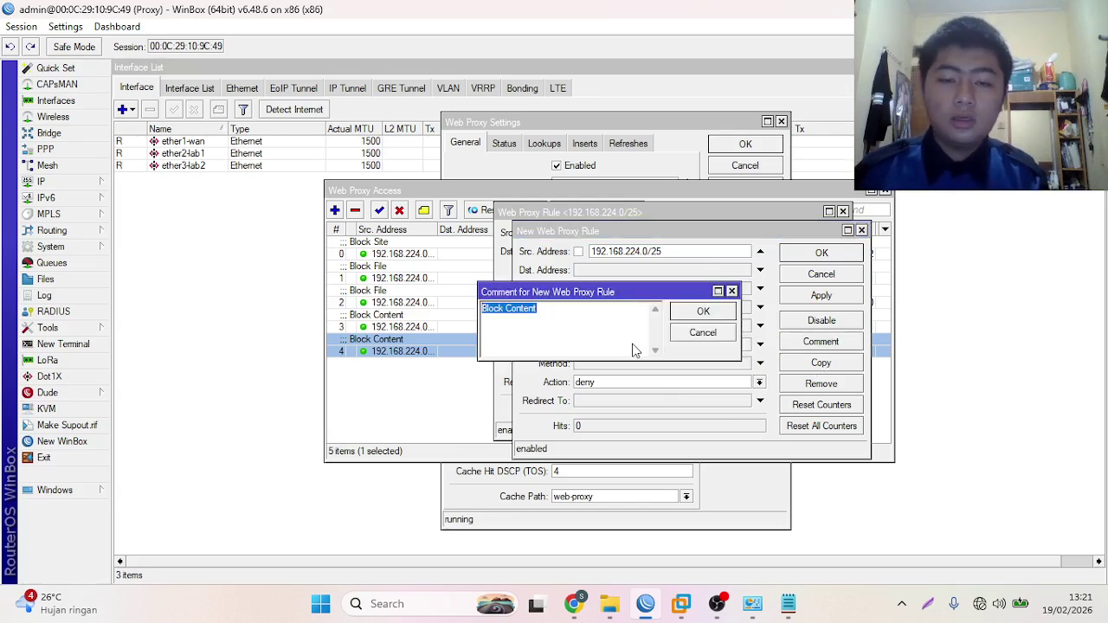
key(BackSpace)
text(Redirect Site)
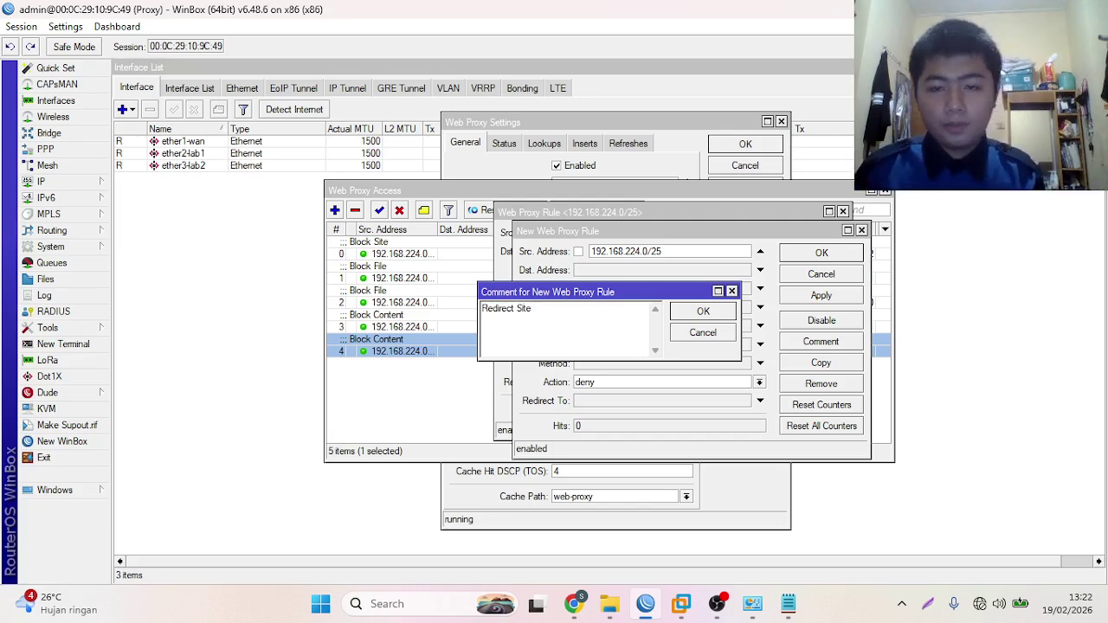
click(725, 312)
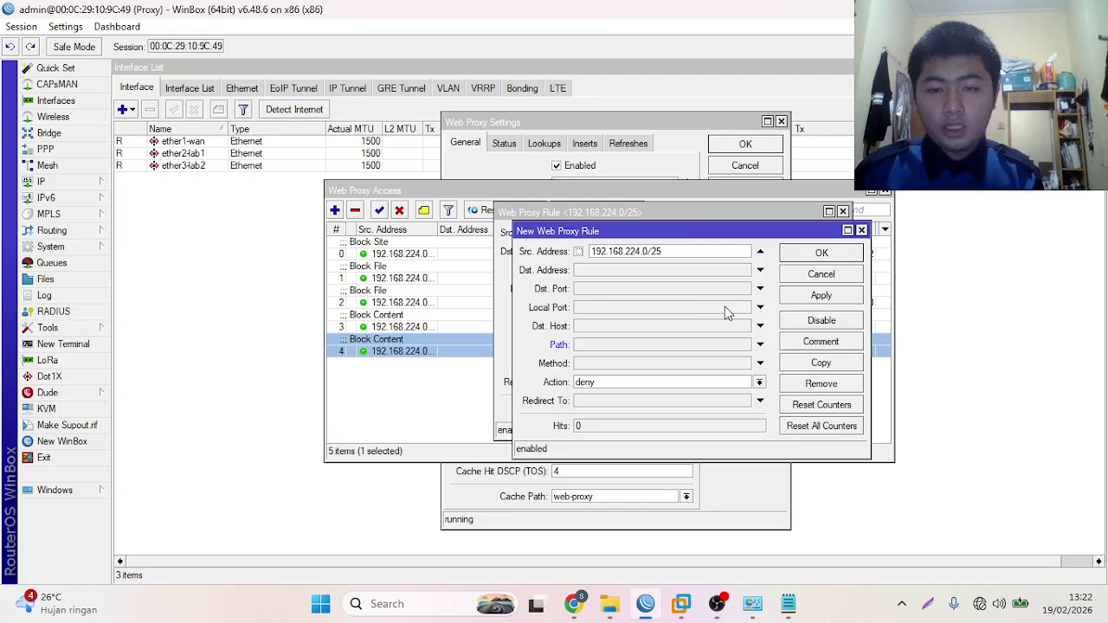
- Replace the rule's Dst. Host with web.simmons.edu, copied from the Notepad list
click(628, 327)
key(BackSpace)
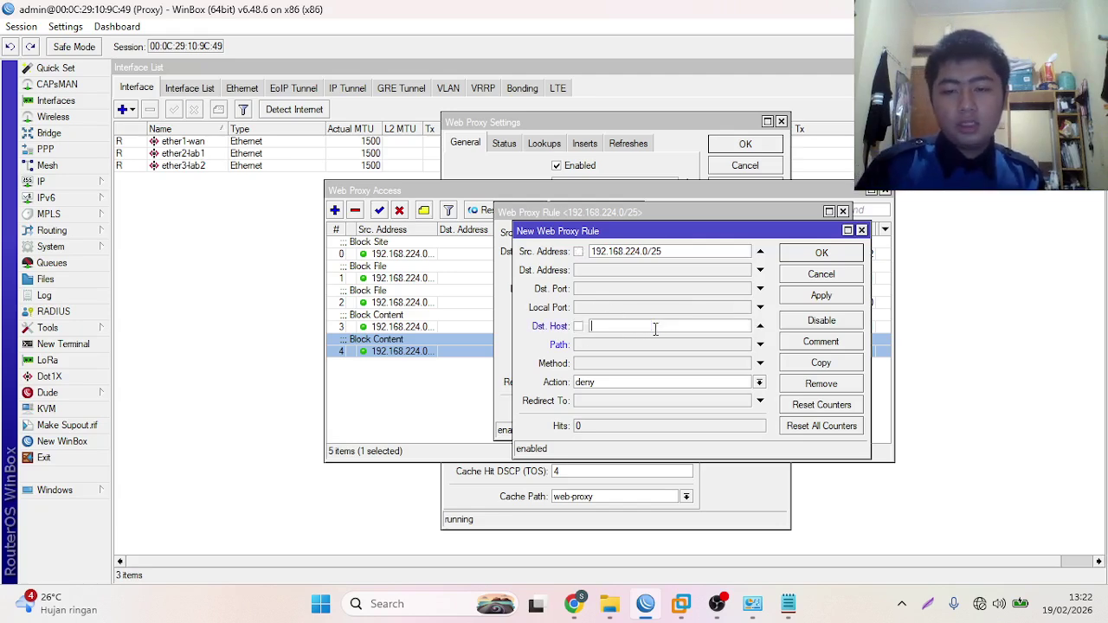
click(788, 604)
click(151, 277)
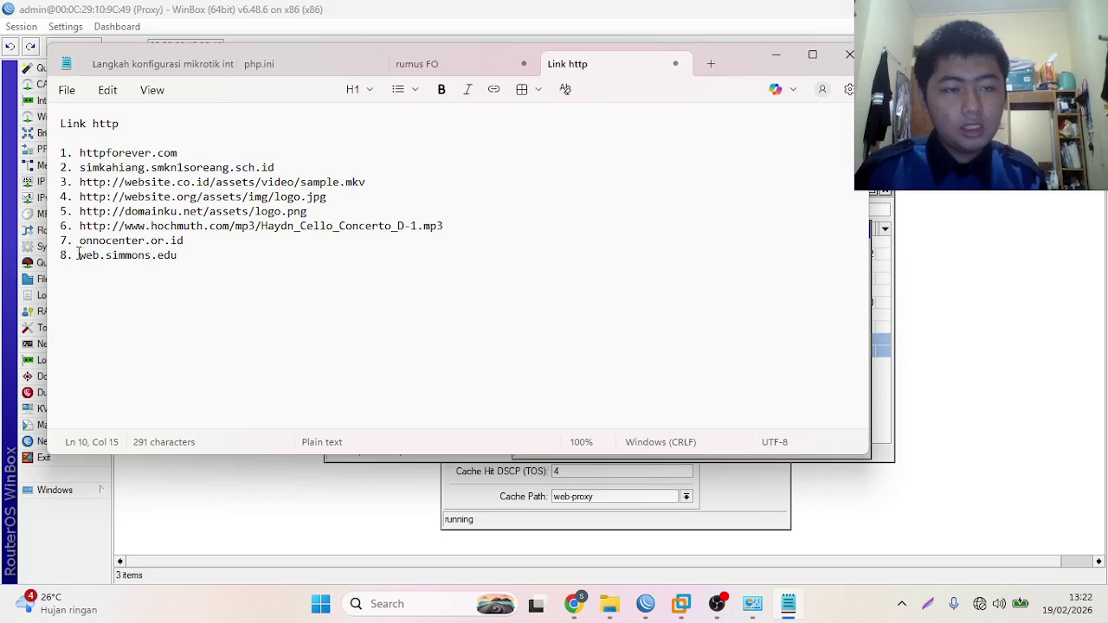
drag(78, 254, 180, 265)
key(ctrl+c)
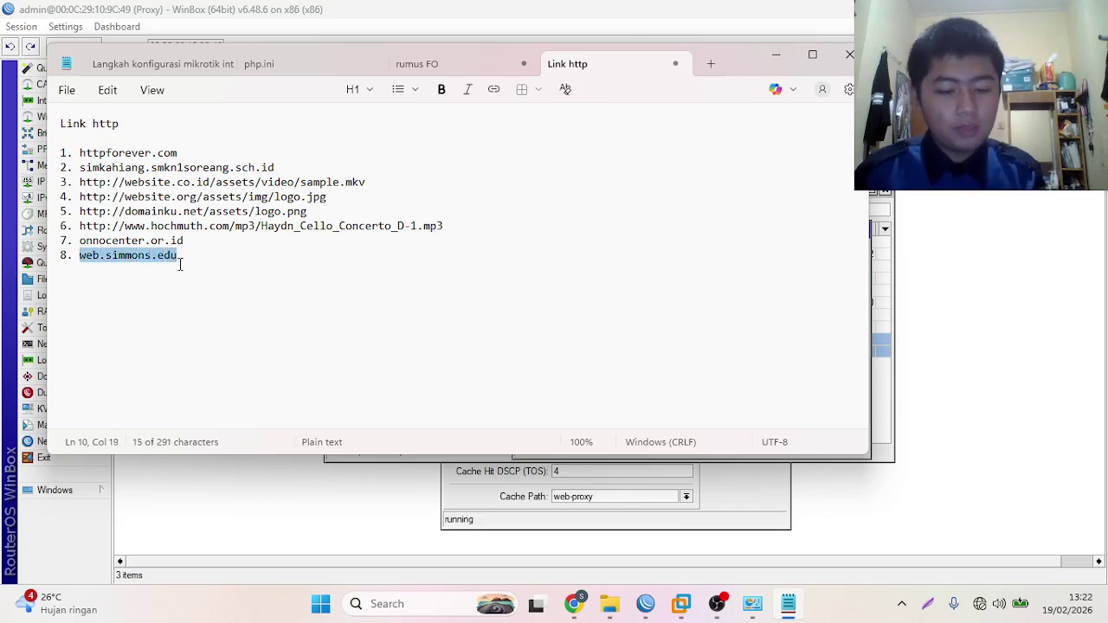
click(776, 55)
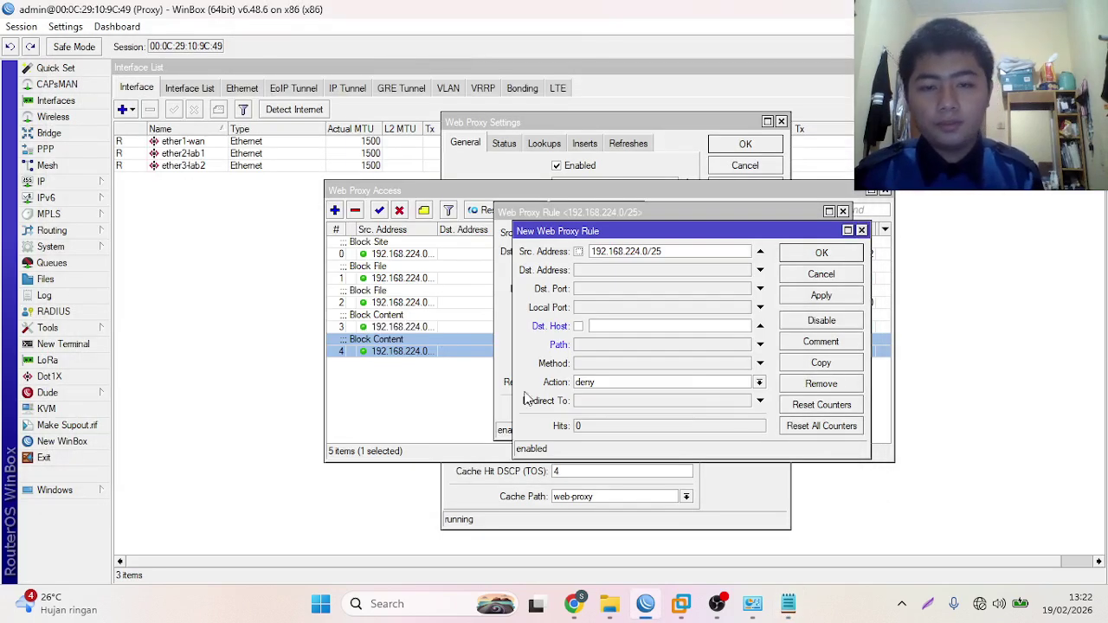
click(597, 325)
key(ctrl+v)
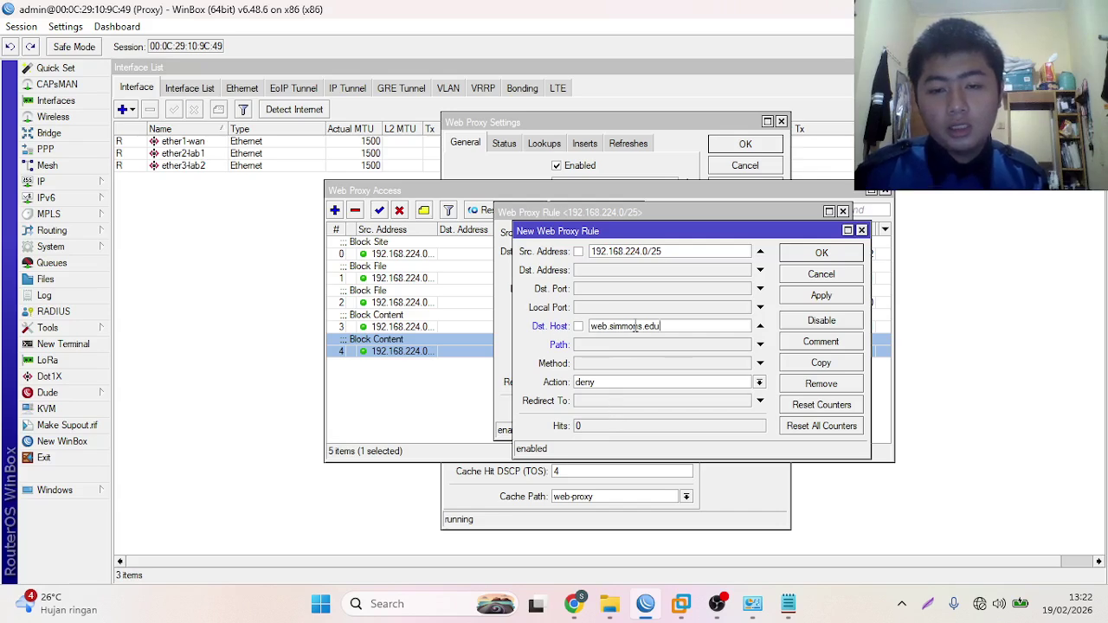
- Set Redirect To youtube.com, save the rule, and cancel the original rule window
click(632, 403)
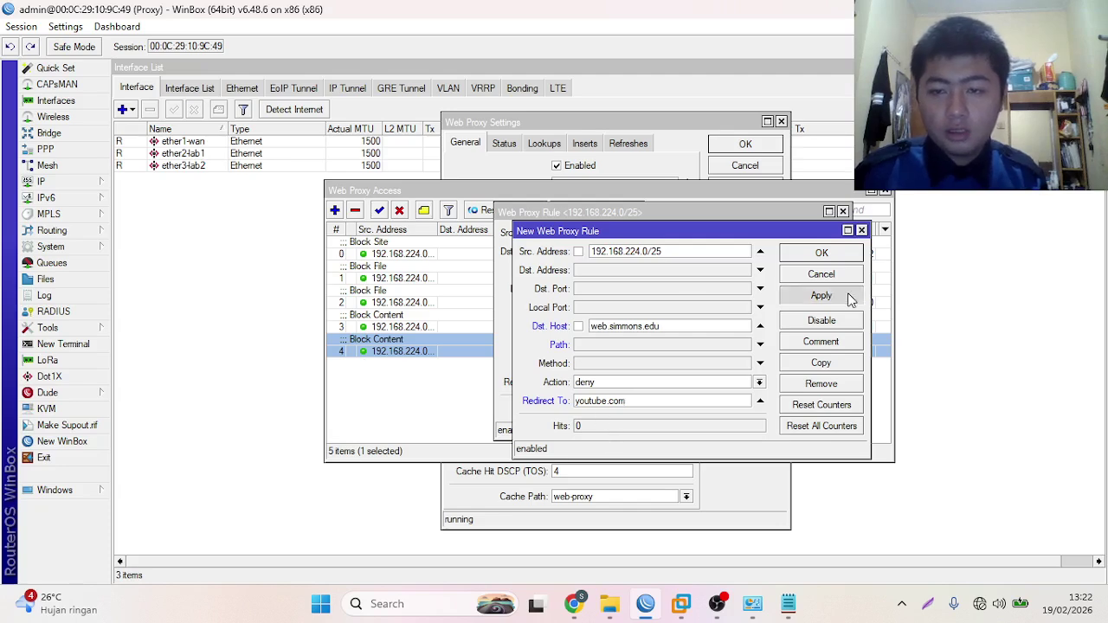
click(822, 253)
click(822, 254)
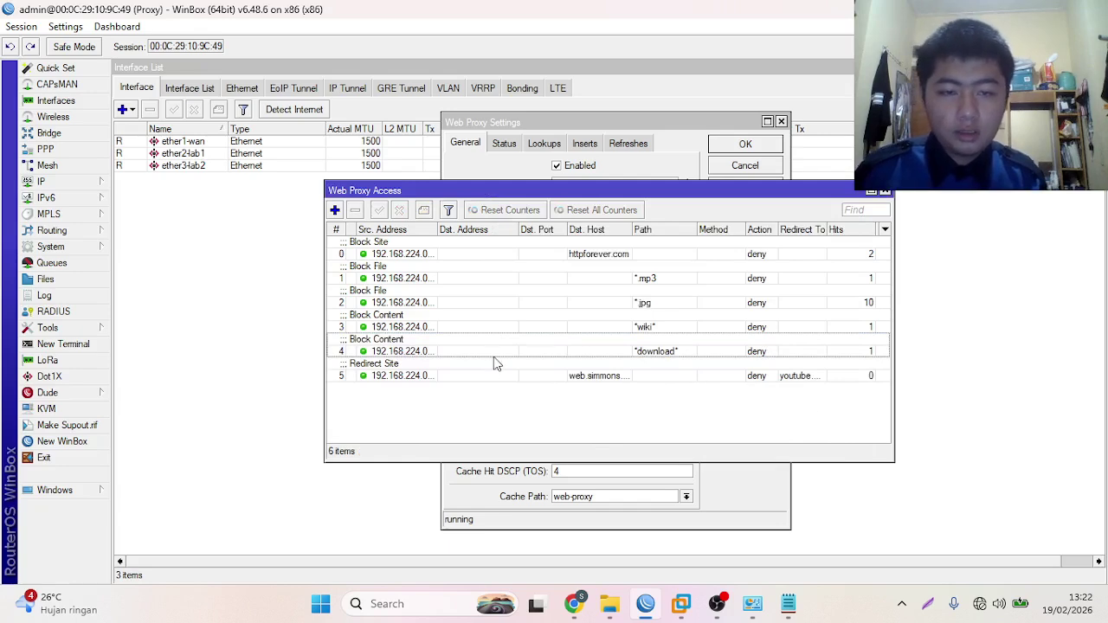
- In Chrome, load web.simmons.edu and confirm the address redirects to youtube.com
click(580, 609)
click(362, 57)
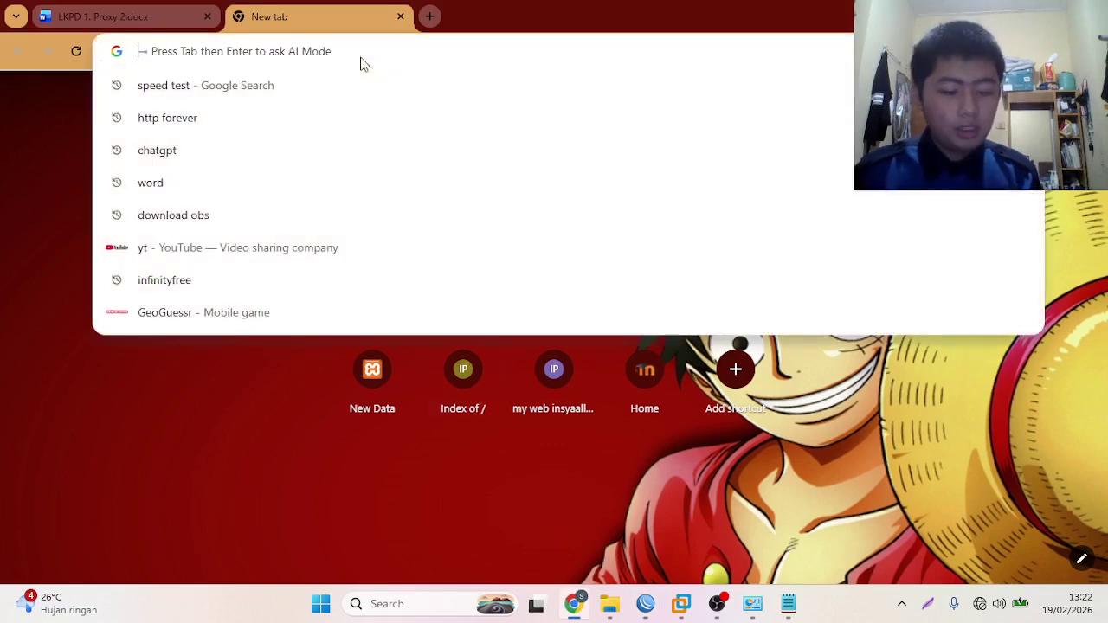
key(ctrl+v)
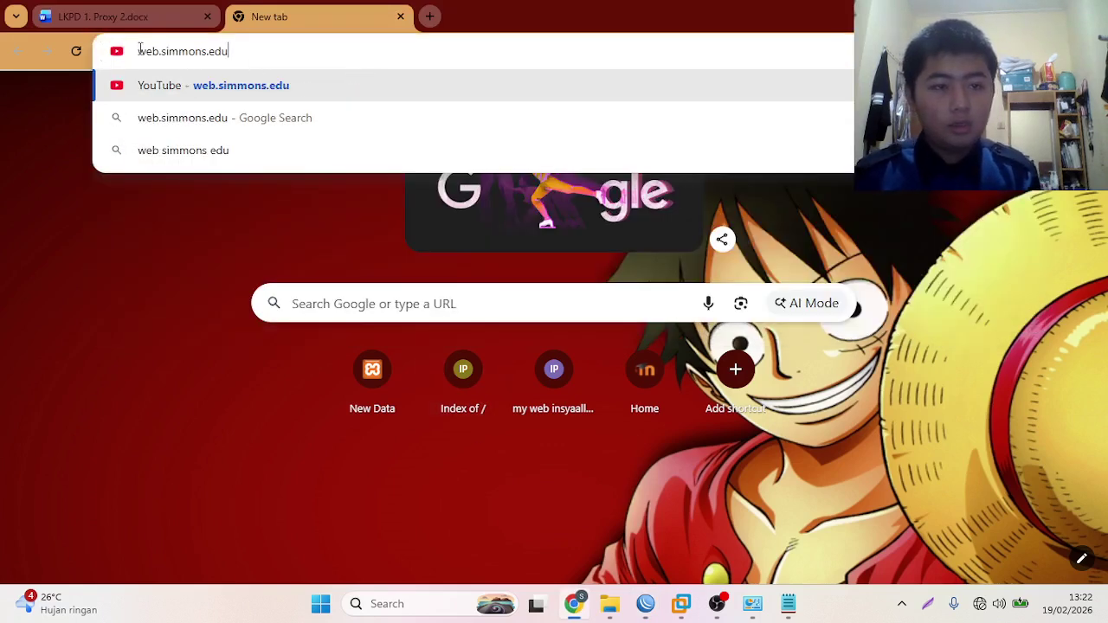
key(Return)
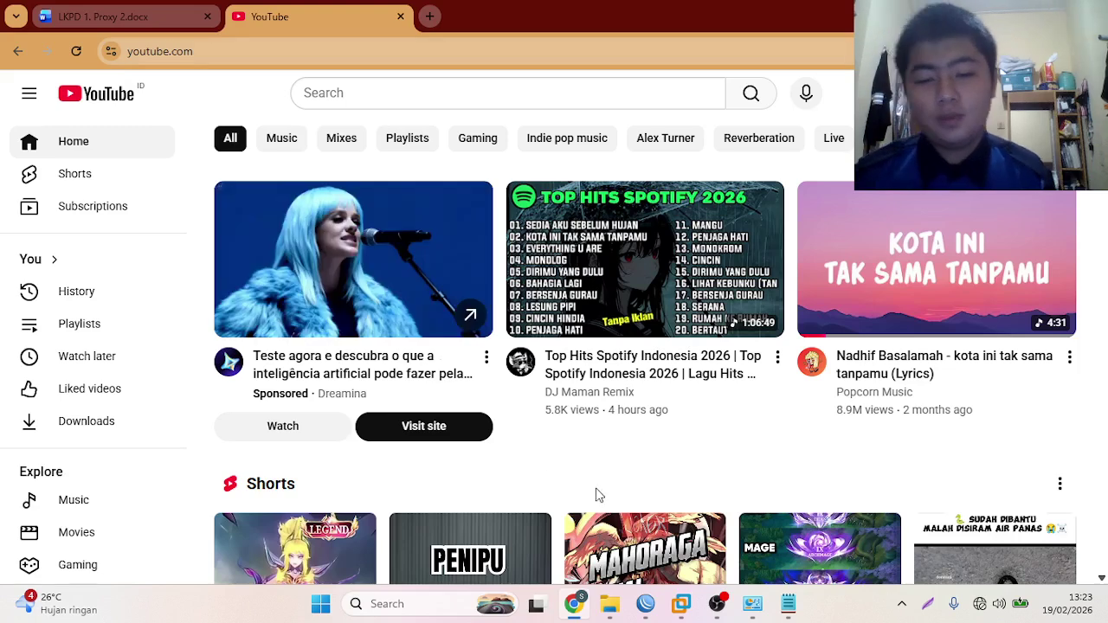
click(207, 51)
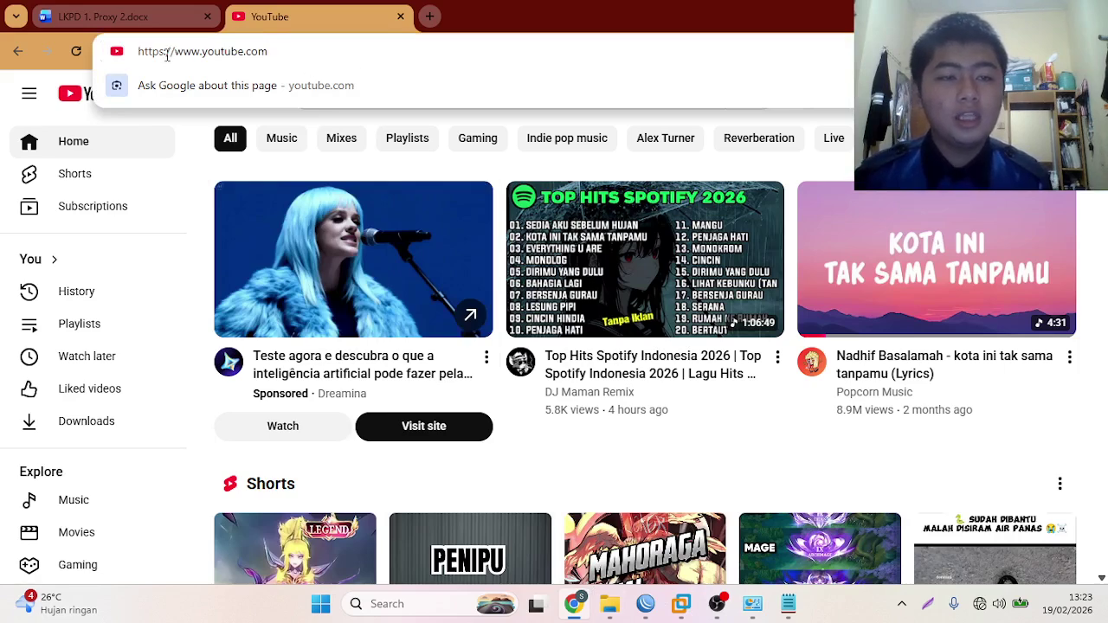
drag(316, 48, 228, 50)
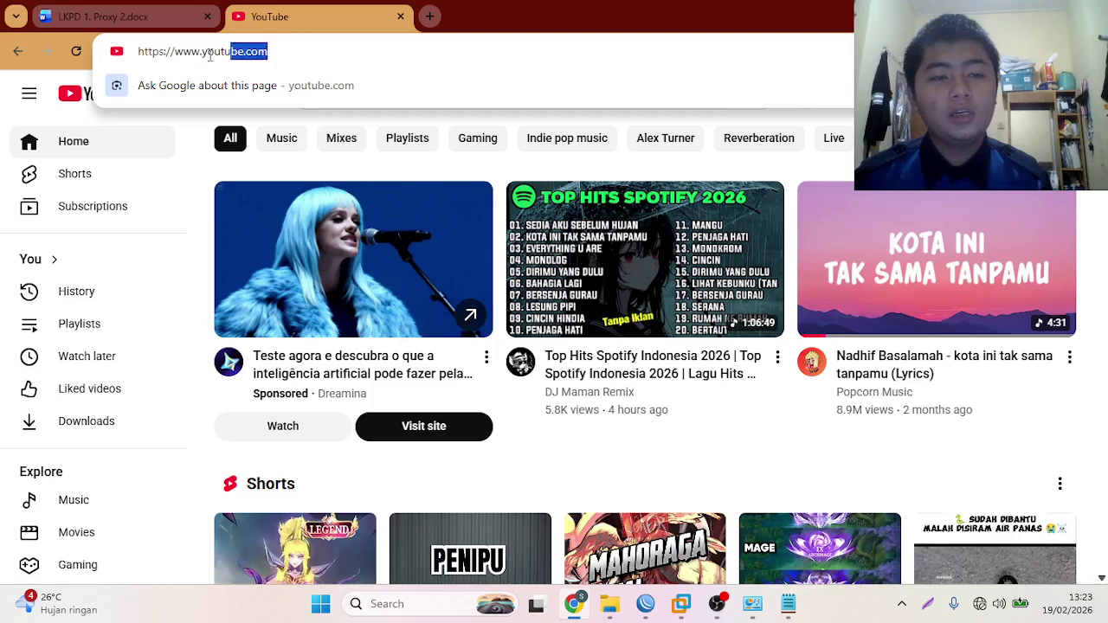
click(152, 48)
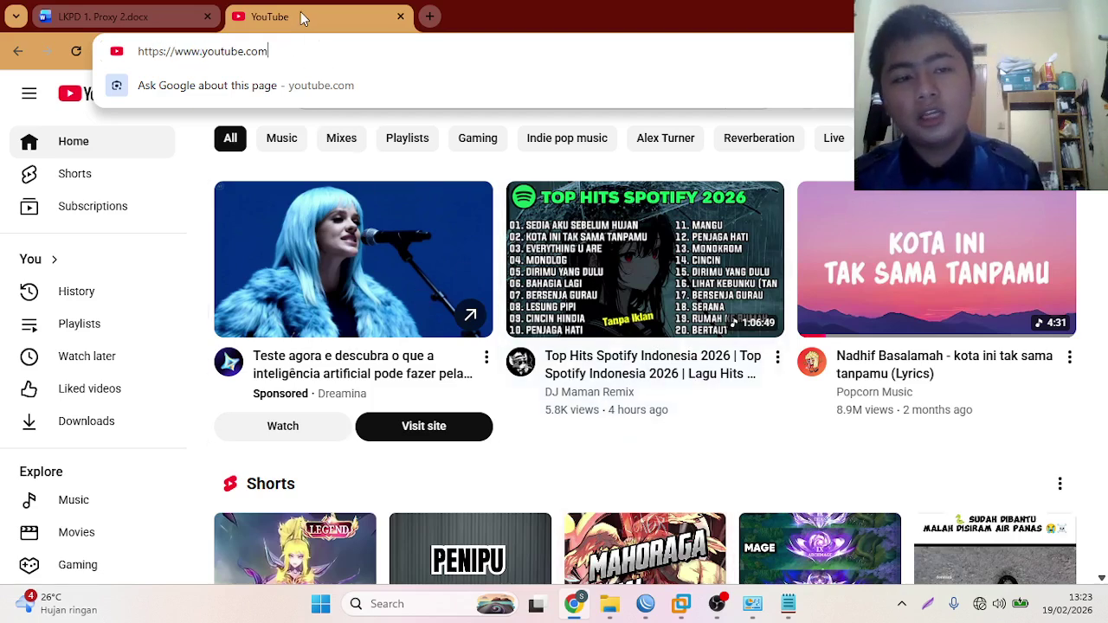
- Open a new Chrome tab, then close WinBox's Web Proxy Access window
click(426, 19)
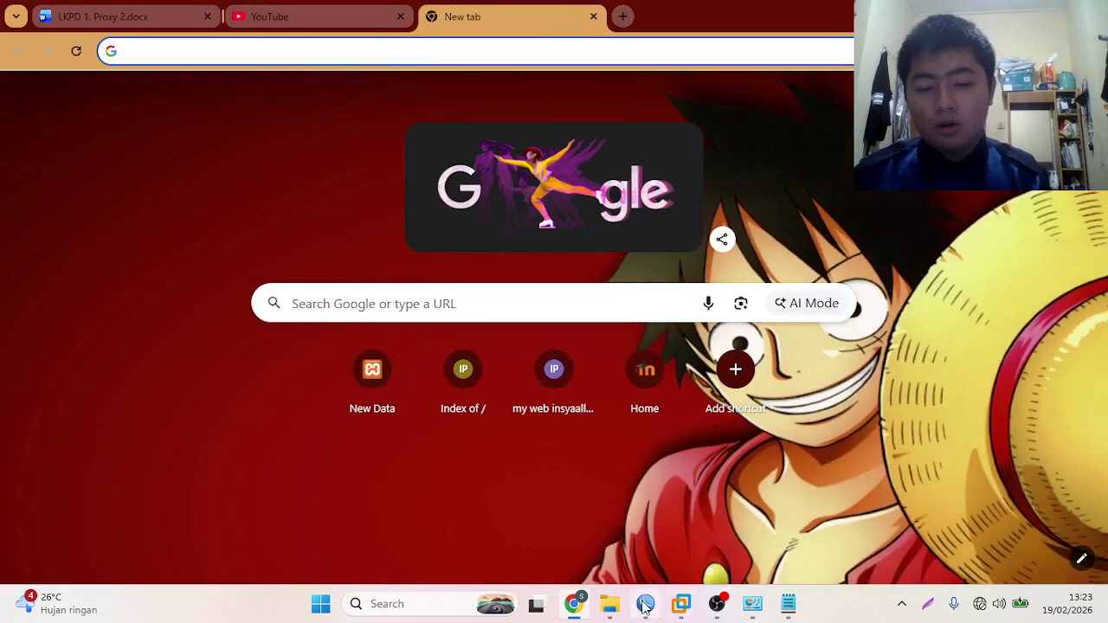
click(645, 603)
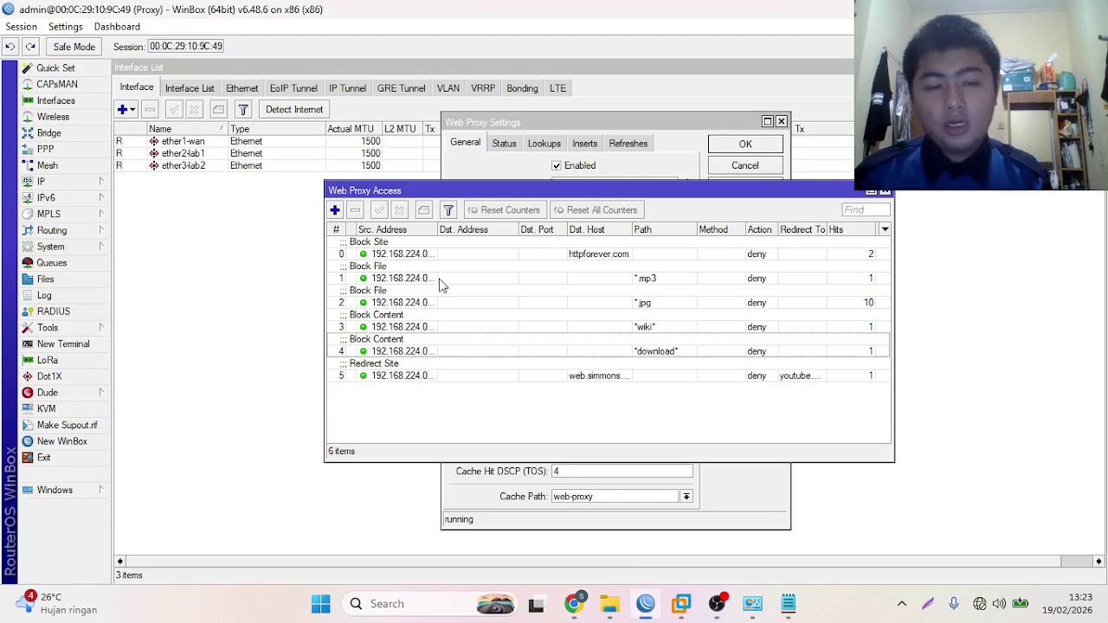
click(883, 190)
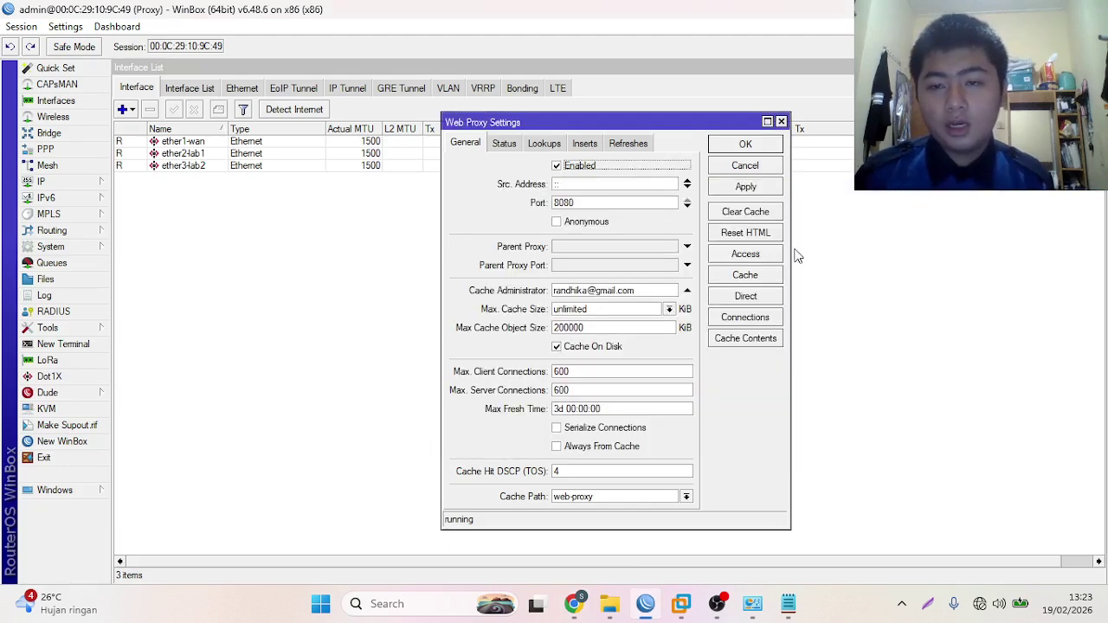